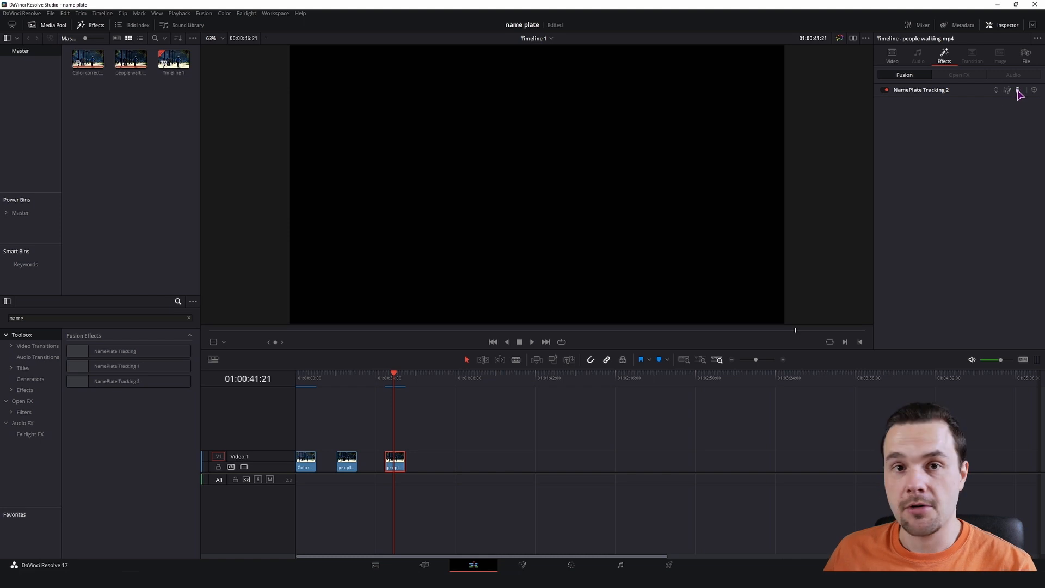
Remove the effect from the third timeline clip, apply NamePlate Tracking 2 to it again and review the effect's controls
{"action": "left_click", "coordinate": [1018, 90]}
{"action": "left_click_drag", "start_coordinate": [136, 381], "coordinate": [398, 464]}
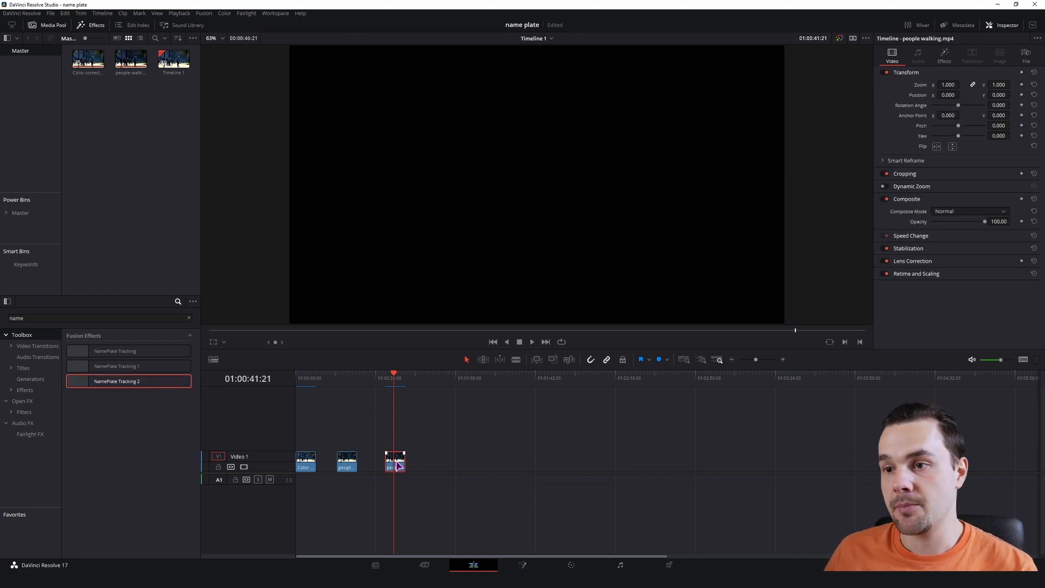
{"action": "left_click", "coordinate": [944, 55]}
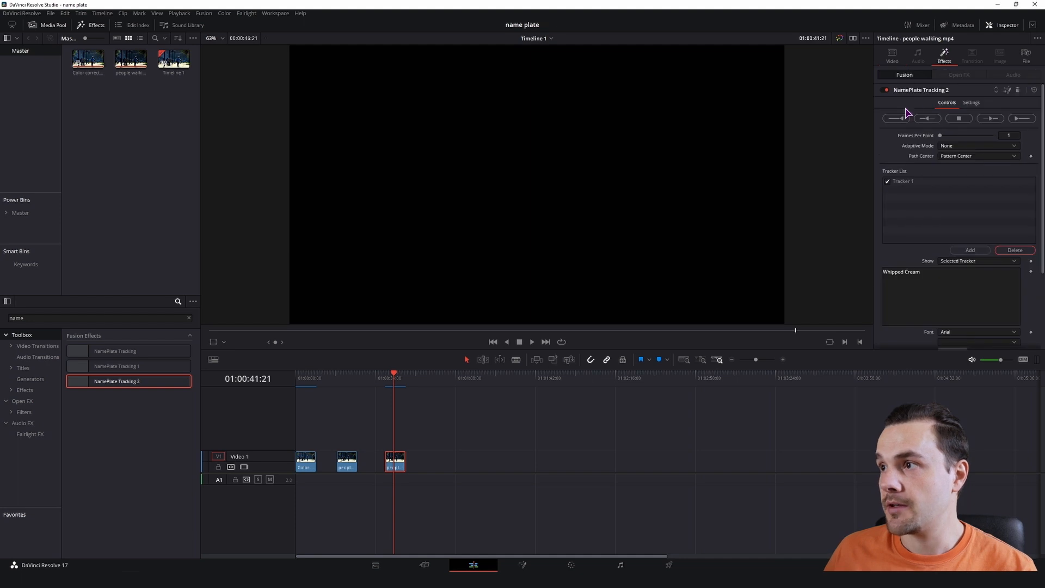
{"action": "scroll", "coordinate": [908, 294], "scroll_direction": "down", "scroll_amount": 3}
{"action": "scroll", "coordinate": [909, 302], "scroll_direction": "up", "scroll_amount": 3}
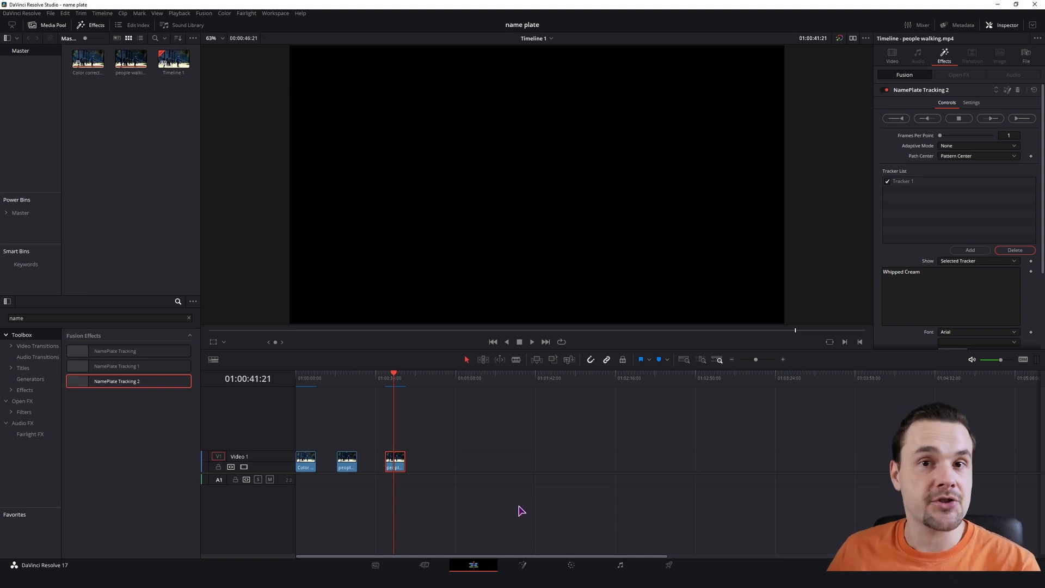
Add the people walking clip to Video 1 after the third clip, leaving a gap, and put the playhead on its start
{"action": "left_click", "coordinate": [430, 439]}
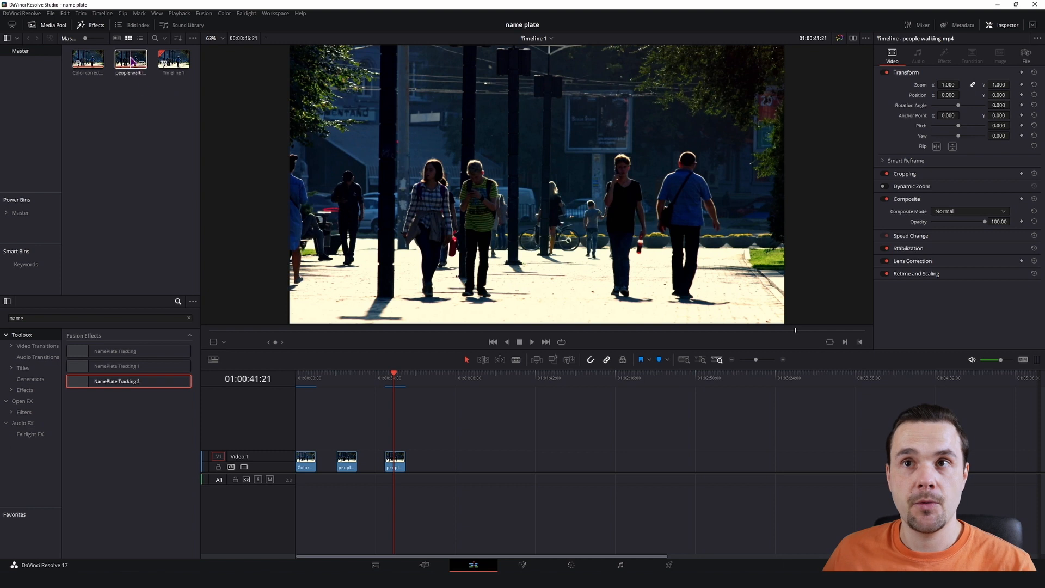
{"action": "left_click_drag", "start_coordinate": [126, 64], "coordinate": [448, 462]}
{"action": "left_click", "coordinate": [441, 381]}
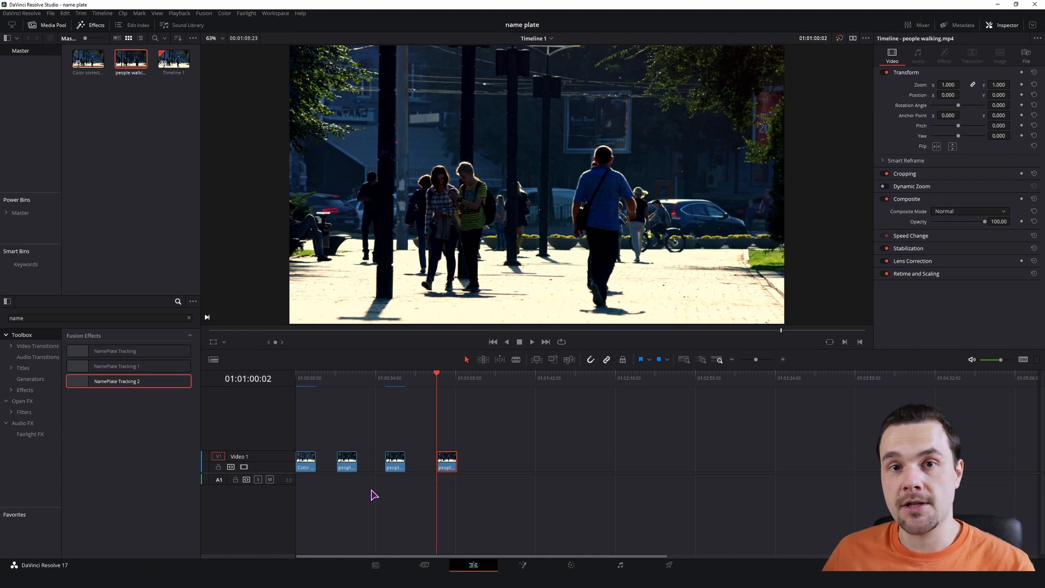
Open the new clip in Fusion and spread the MediaIn1 and MediaOut1 nodes apart to make room between them
{"action": "left_click", "coordinate": [524, 568]}
{"action": "left_click_drag", "start_coordinate": [32, 430], "coordinate": [81, 447]}
{"action": "left_click_drag", "start_coordinate": [195, 423], "coordinate": [515, 445]}
{"action": "left_click_drag", "start_coordinate": [75, 448], "coordinate": [175, 457]}
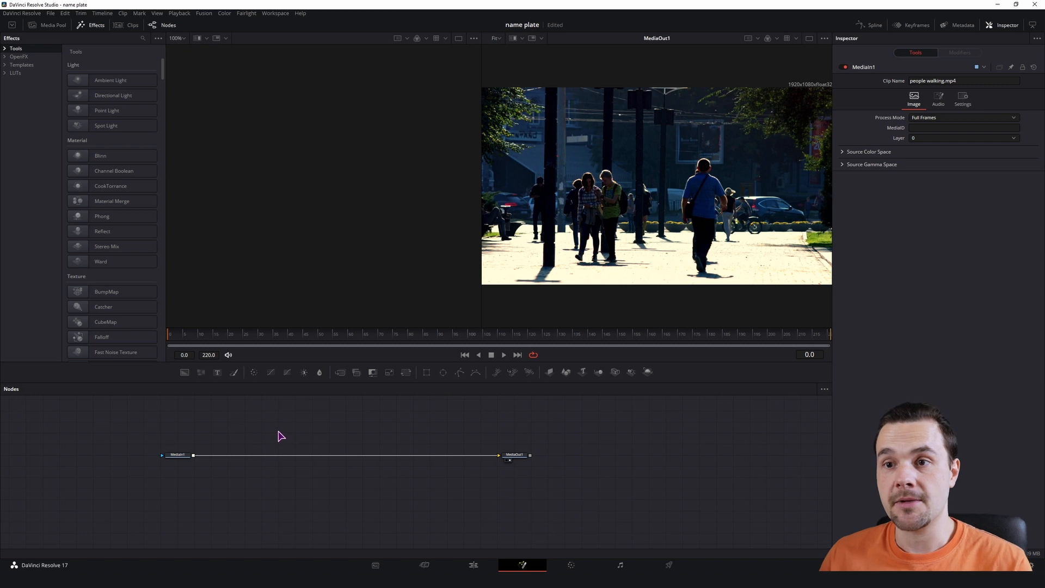
Add a Text node merged over MediaIn1, place it above the merge, and enter the text "Placeholder 1"
{"action": "left_click_drag", "start_coordinate": [218, 372], "coordinate": [194, 456]}
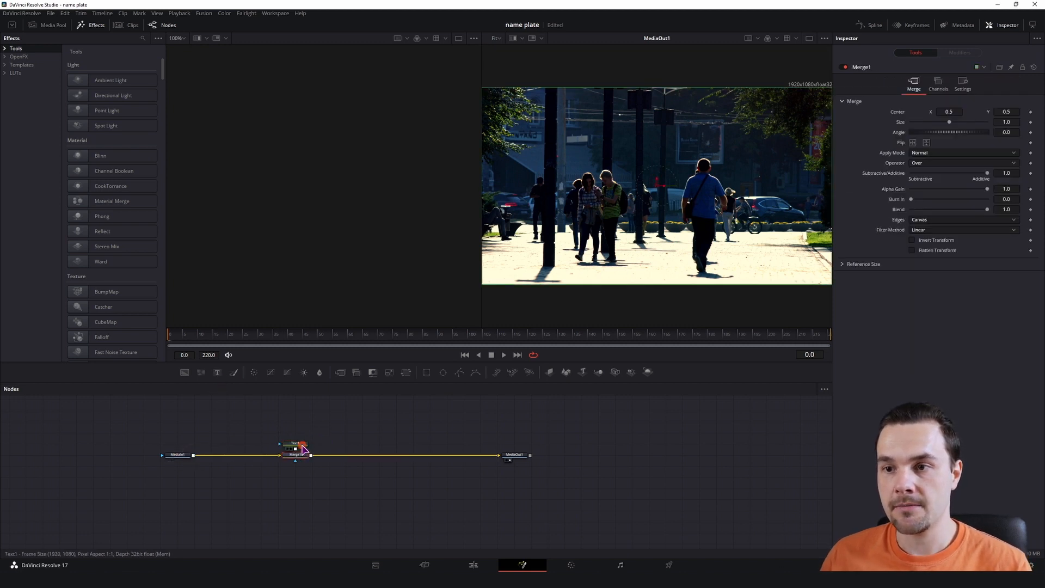
{"action": "left_click_drag", "start_coordinate": [303, 449], "coordinate": [303, 437]}
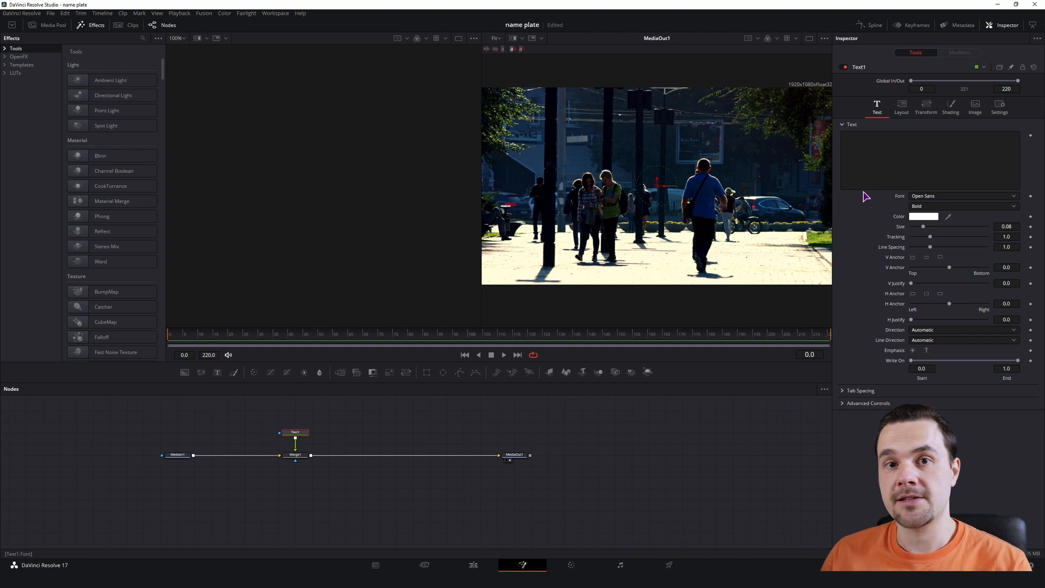
{"action": "left_click", "coordinate": [861, 159]}
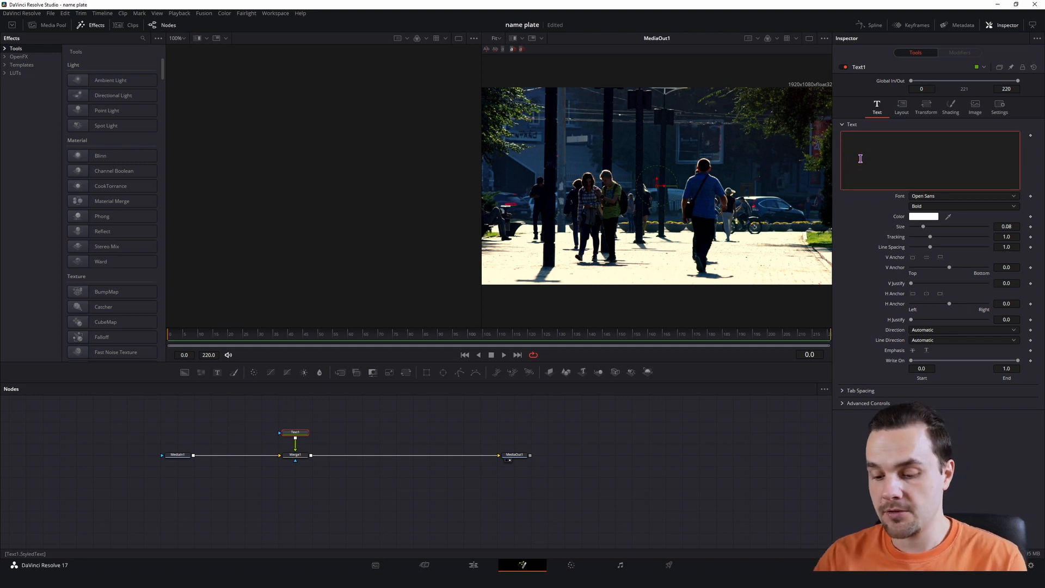
{"action": "type", "text": "Pla"}
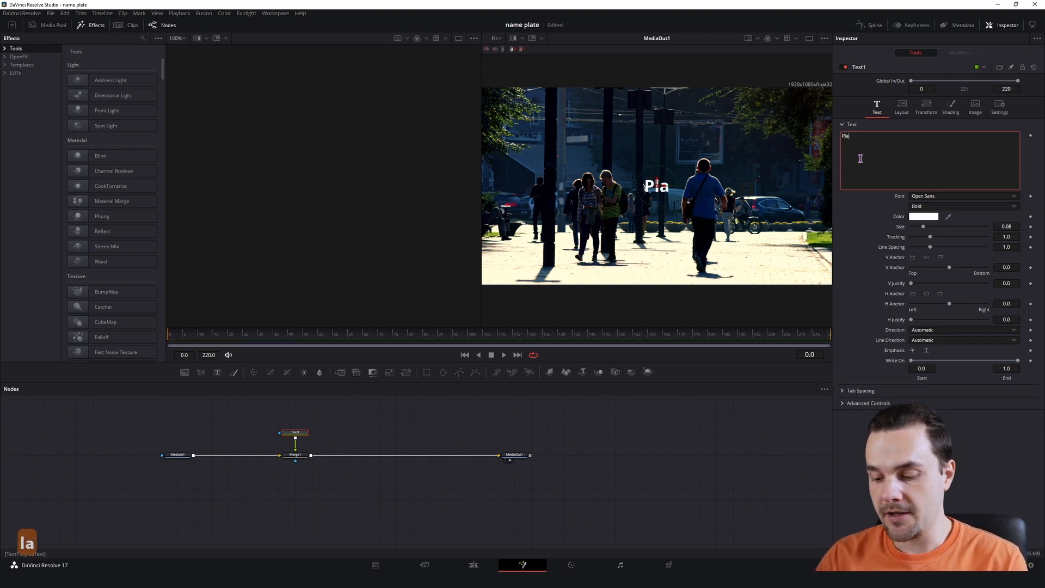
{"action": "type", "text": "ceholder 1"}
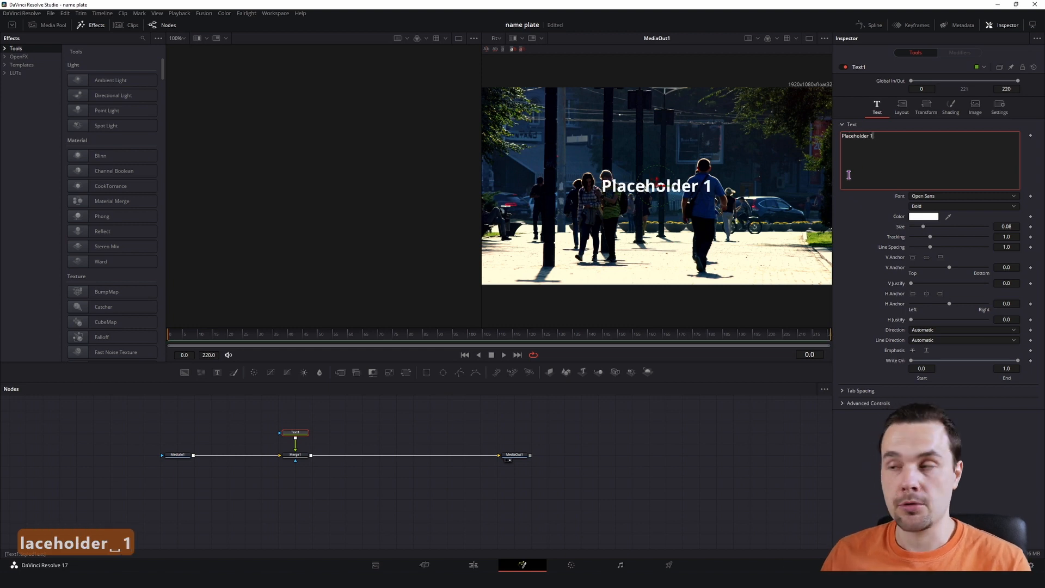
Set the font of the "Placeholder 1" text to Arial with the Regular style
{"action": "left_click", "coordinate": [921, 197]}
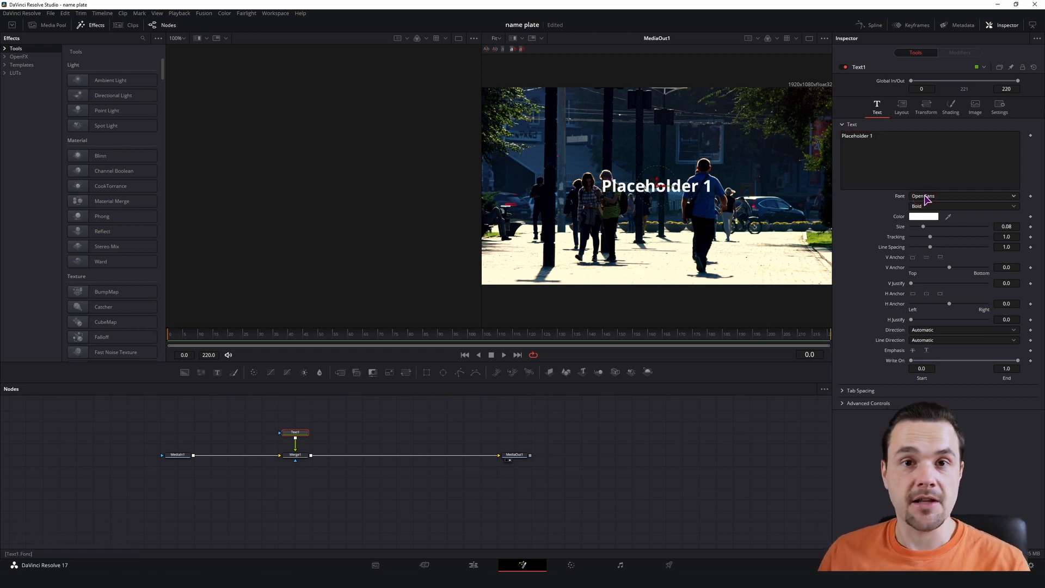
{"action": "left_click", "coordinate": [929, 197]}
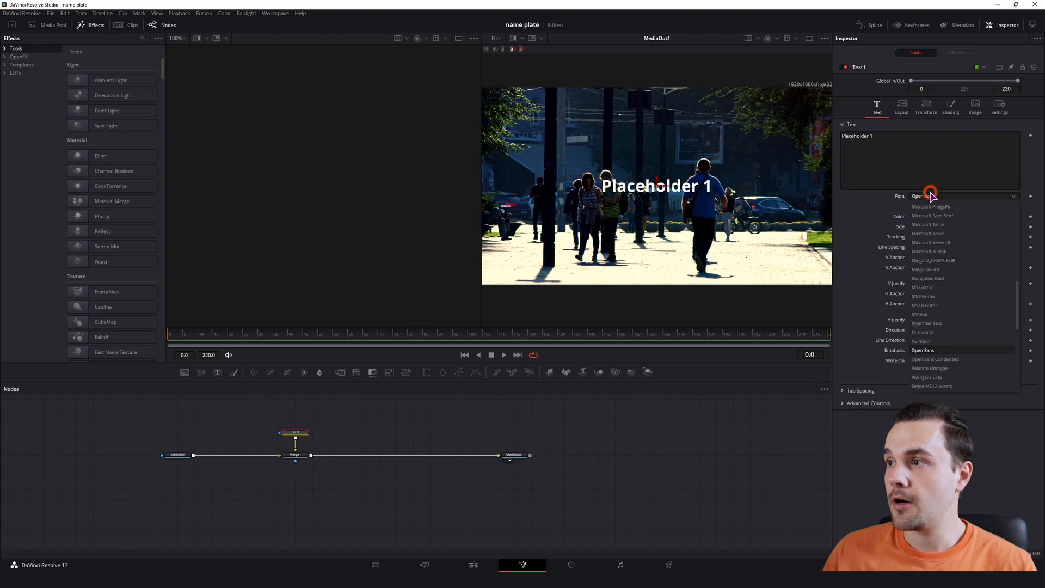
{"action": "left_click_drag", "start_coordinate": [1018, 303], "coordinate": [1013, 204]}
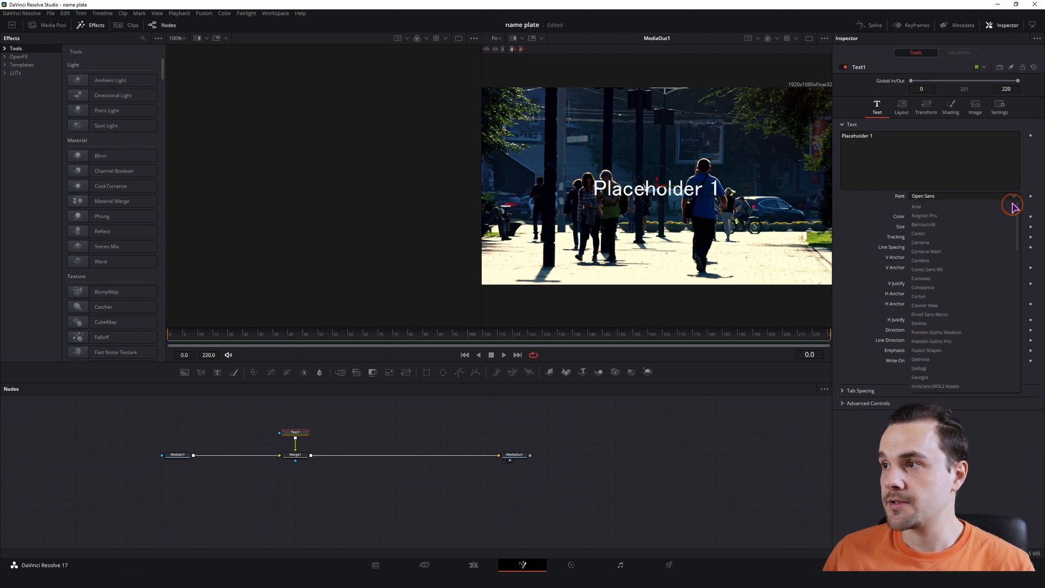
{"action": "left_click", "coordinate": [925, 206]}
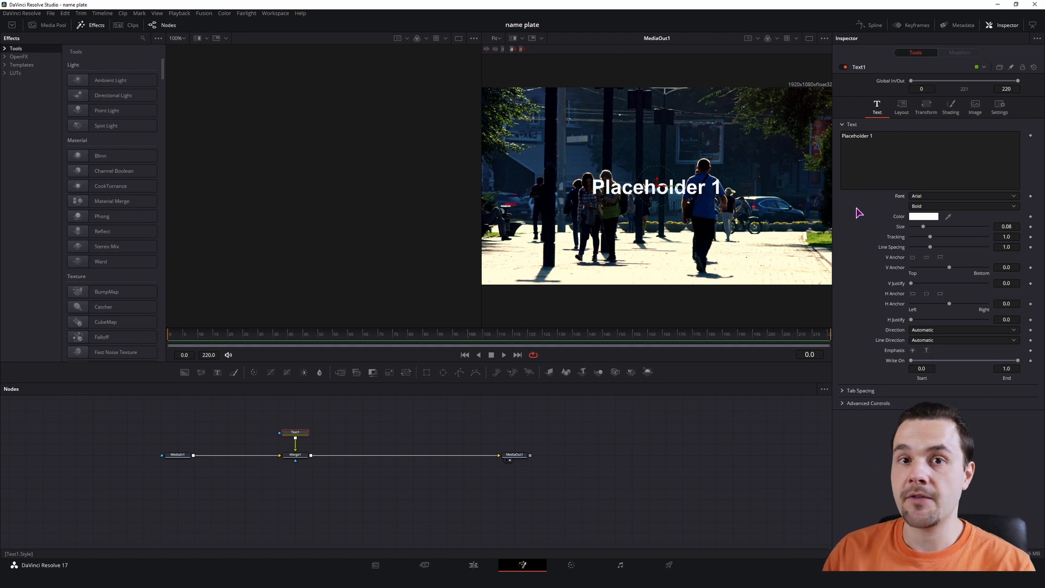
{"action": "left_click", "coordinate": [931, 206]}
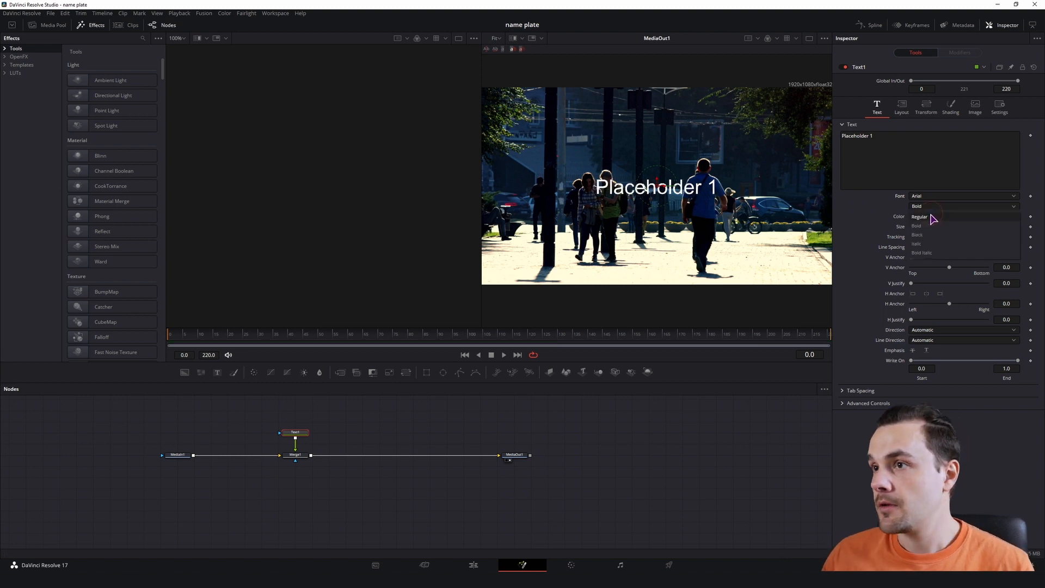
{"action": "left_click", "coordinate": [935, 218]}
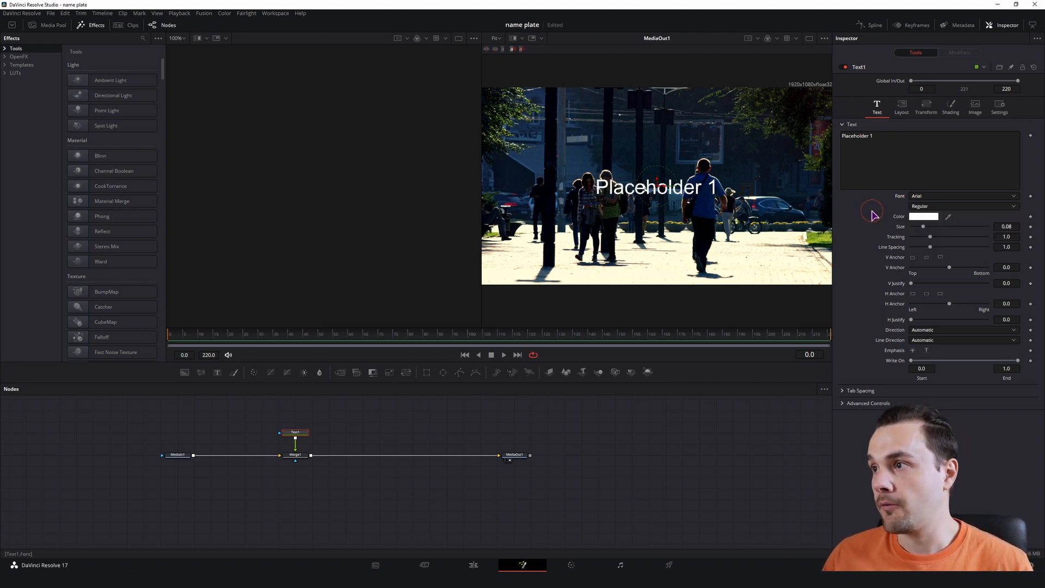
Set the text colour to light blue and try the end of the Write On range
{"action": "left_click", "coordinate": [923, 217]}
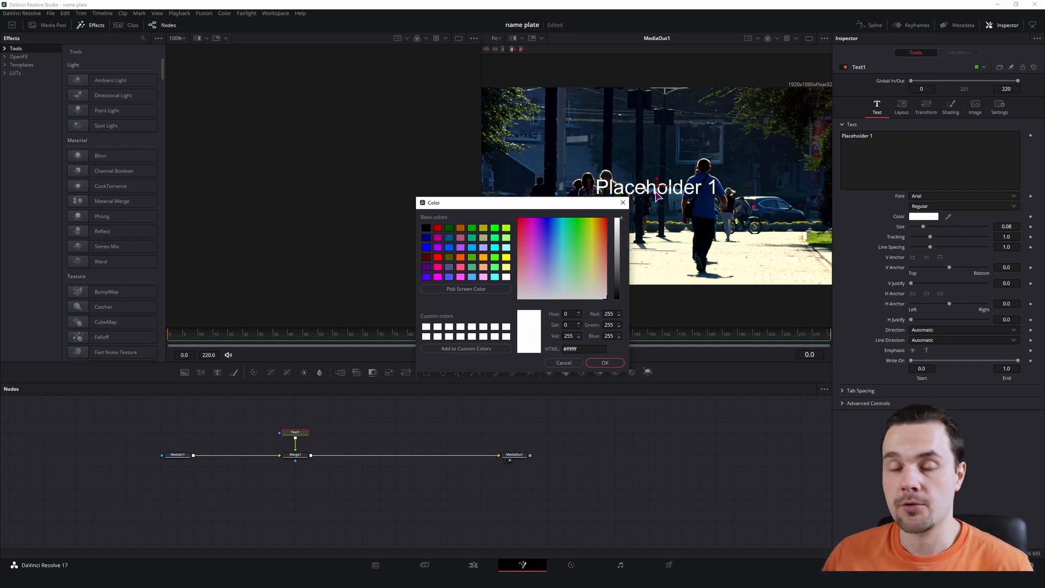
{"action": "left_click", "coordinate": [560, 228]}
{"action": "key", "text": "Return"}
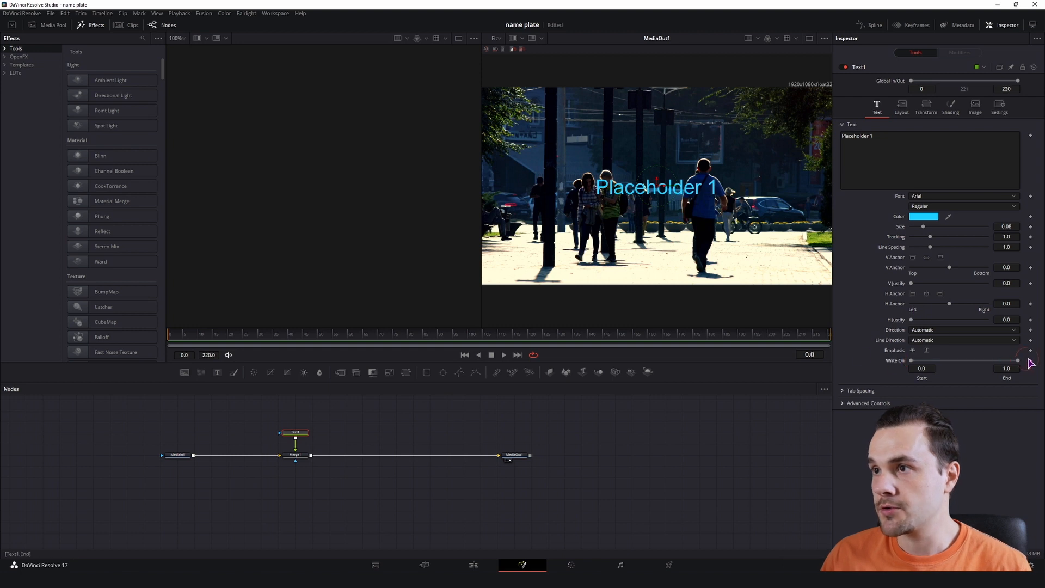
{"action": "mouse_move", "coordinate": [1017, 361]}
{"action": "left_mouse_down"}
{"action": "mouse_move", "coordinate": [922, 365]}
{"action": "mouse_move", "coordinate": [1019, 362]}
{"action": "left_mouse_up"}
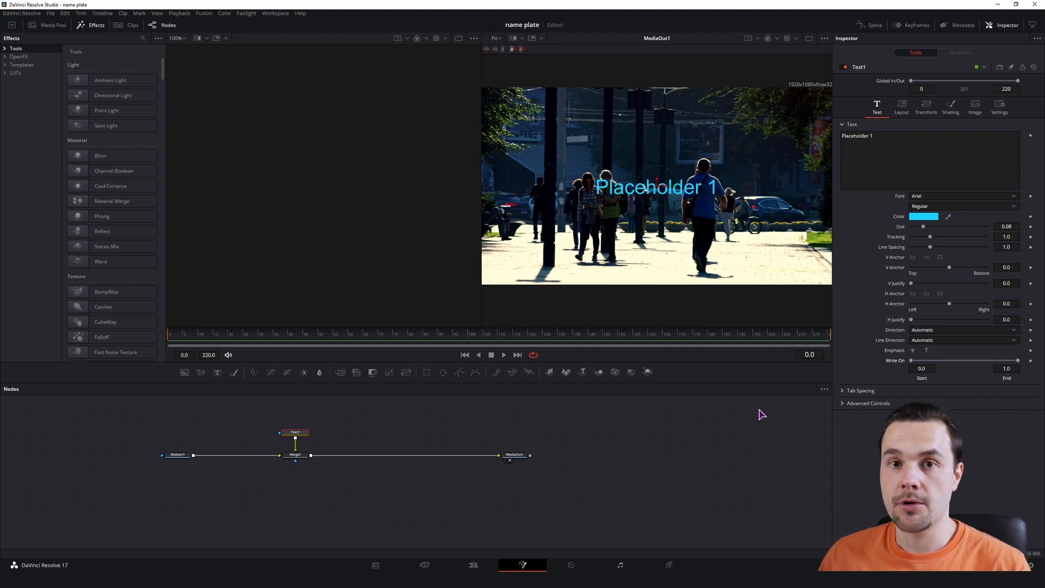
Enable the text's shading element 2, Red Outline, and give it a black colour and a thickness of 0.04
{"action": "left_click", "coordinate": [901, 106]}
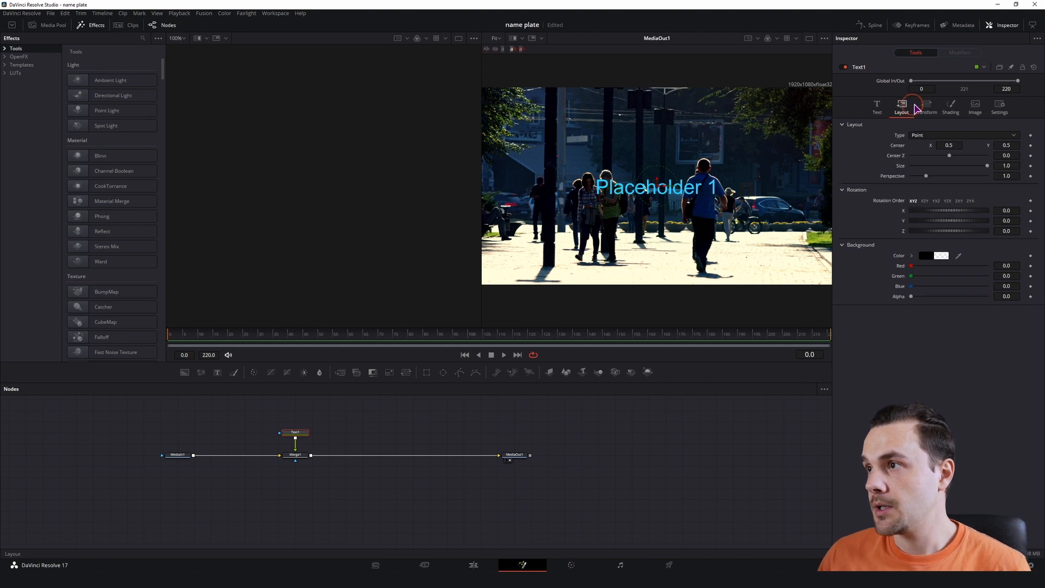
{"action": "left_click", "coordinate": [927, 108]}
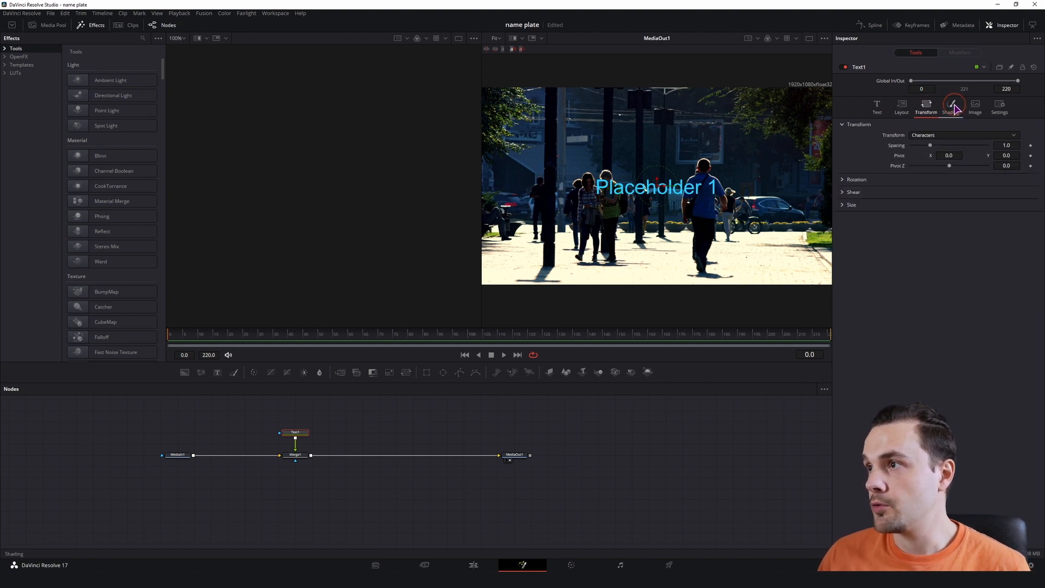
{"action": "left_click", "coordinate": [953, 107]}
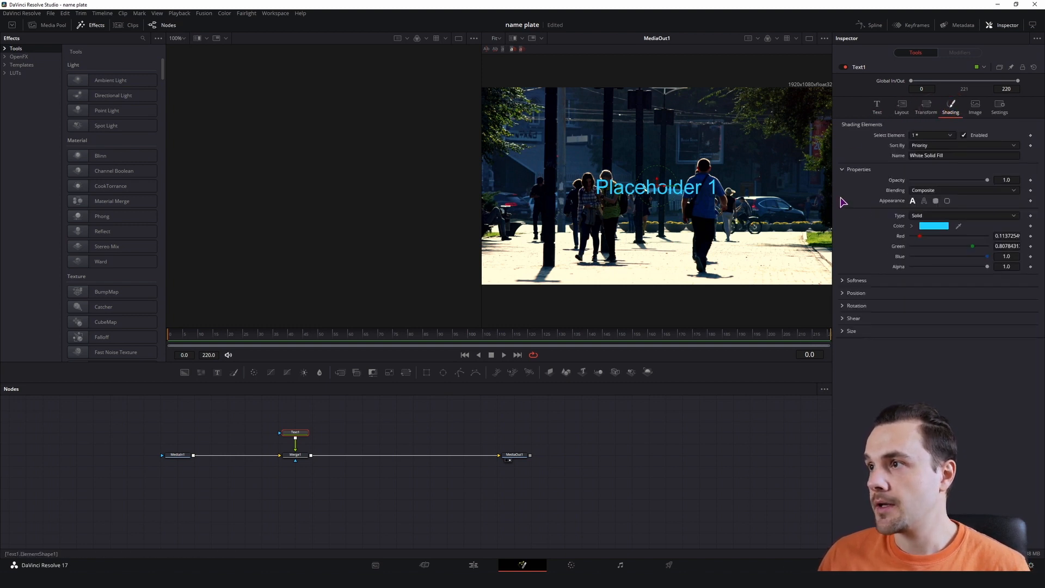
{"action": "left_click", "coordinate": [930, 135]}
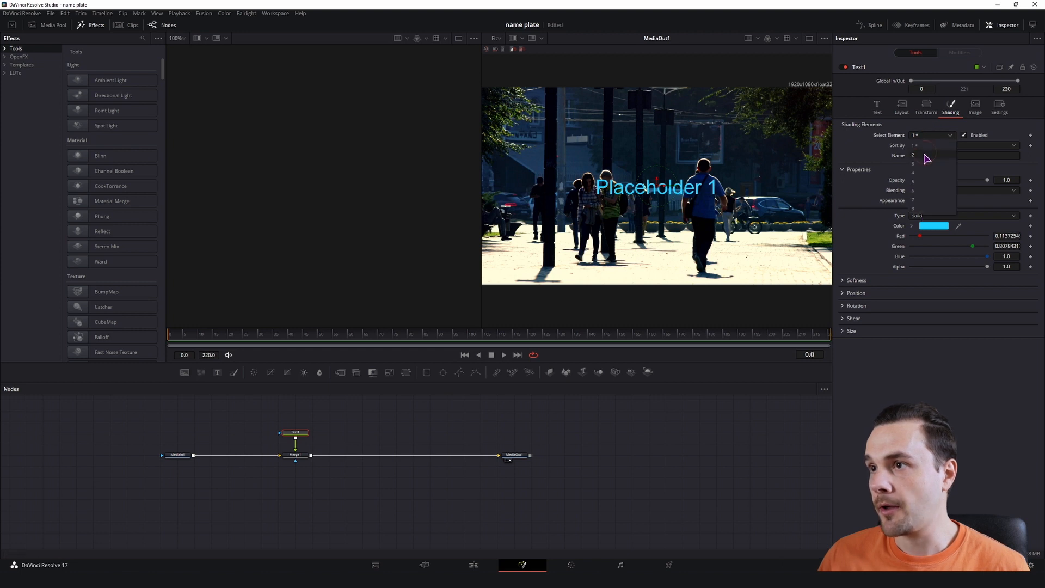
{"action": "left_click", "coordinate": [924, 156]}
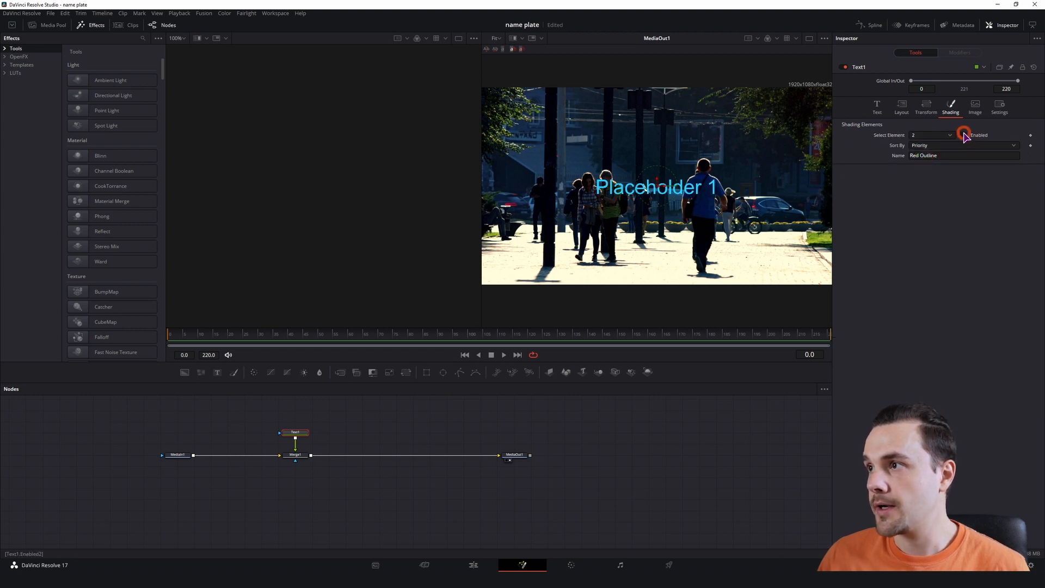
{"action": "left_click", "coordinate": [935, 277]}
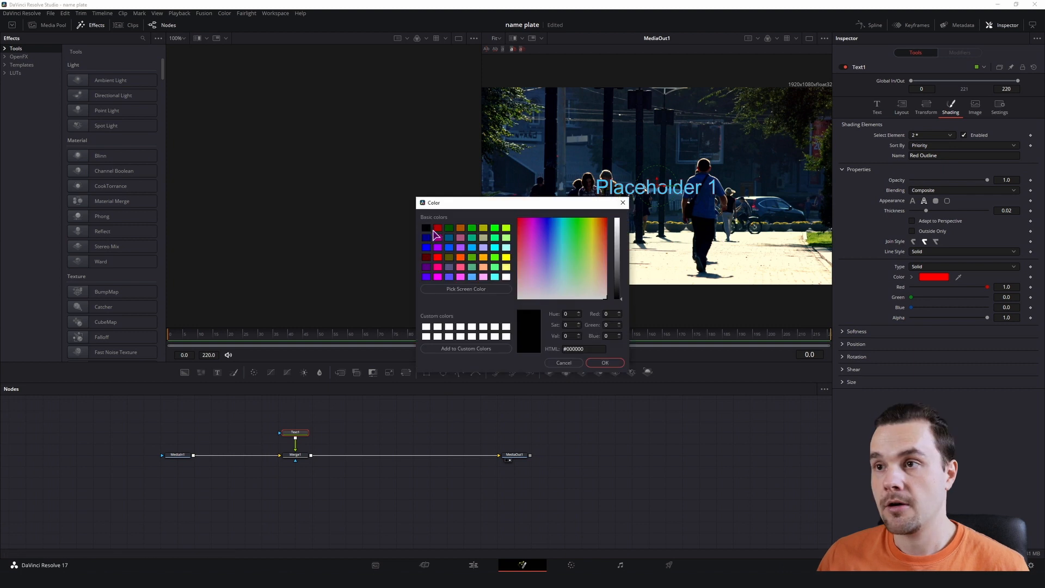
{"action": "left_click", "coordinate": [605, 363]}
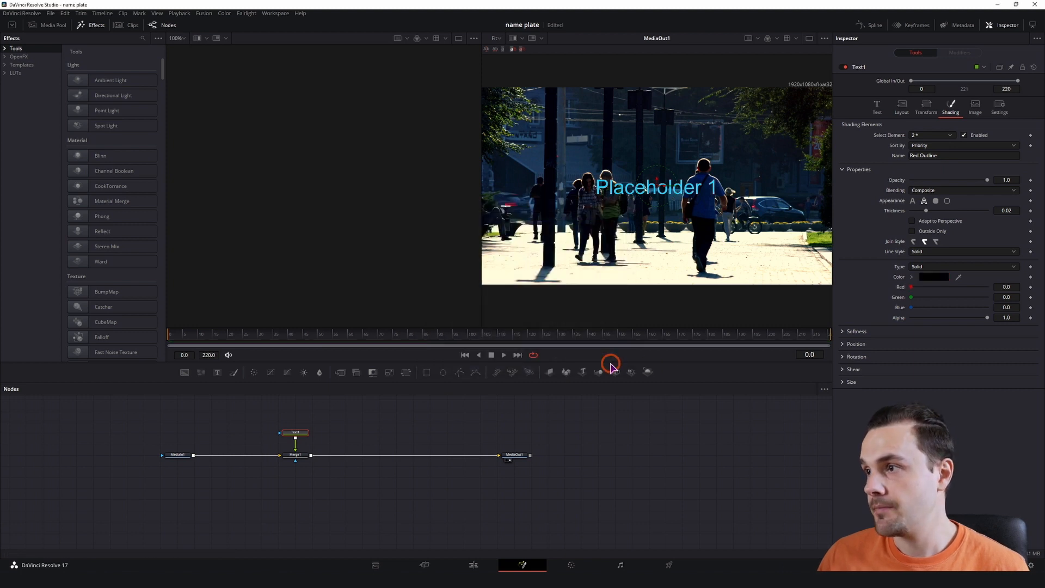
{"action": "left_click", "coordinate": [1008, 210]}
{"action": "type", "text": "*2"}
{"action": "key", "text": "Return"}
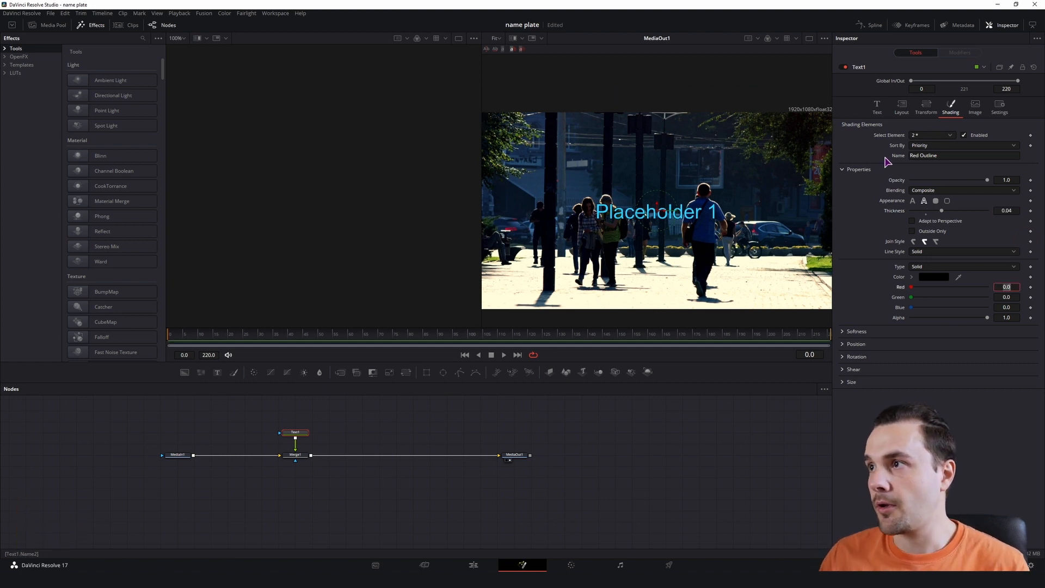
Change the fill colour of the text's shading element 1 to yellow, #dfdf1a
{"action": "left_click", "coordinate": [930, 136]}
{"action": "left_click", "coordinate": [915, 145]}
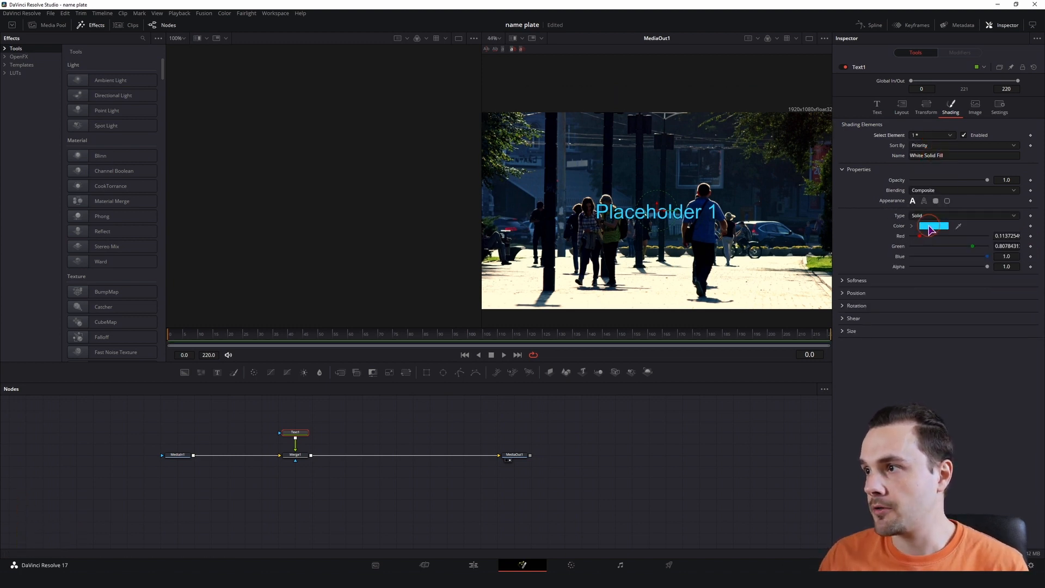
{"action": "left_click", "coordinate": [933, 225]}
{"action": "left_click", "coordinate": [617, 363]}
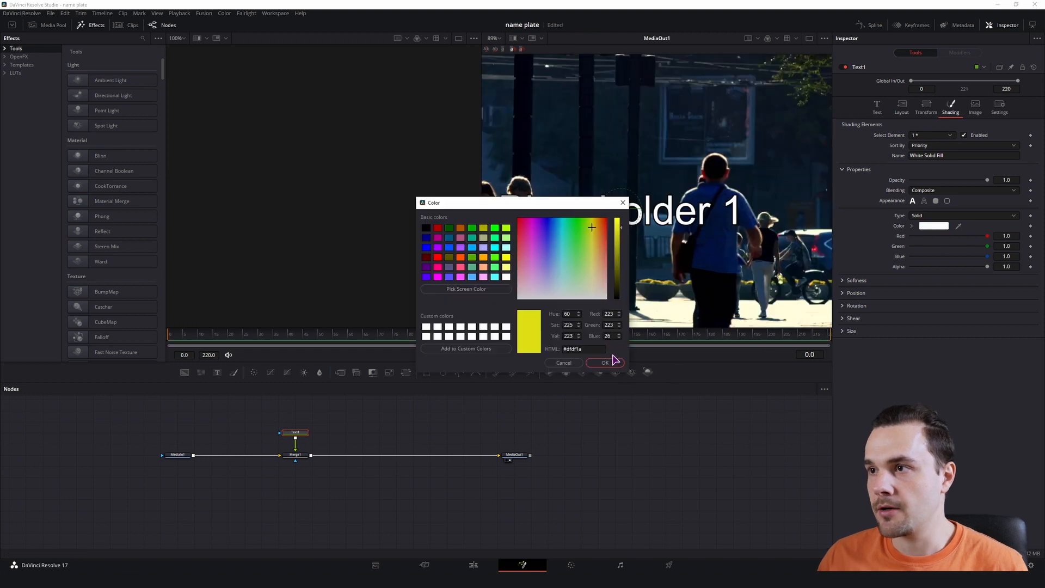
{"action": "left_click", "coordinate": [607, 363]}
{"action": "scroll", "coordinate": [678, 225], "scroll_direction": "down", "scroll_amount": 3}
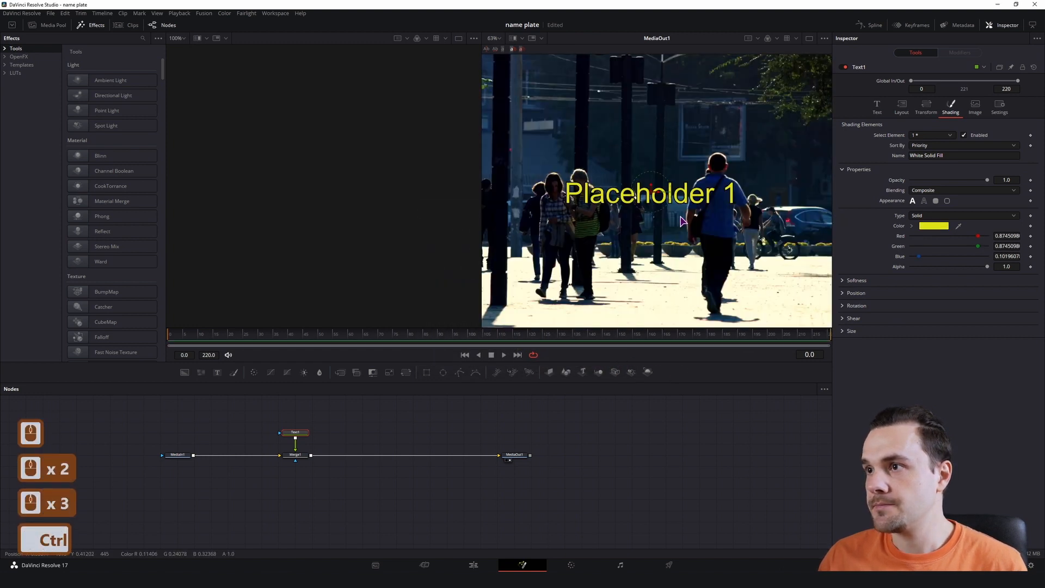
Enable the text's shading element 3, Black Shadow
{"action": "left_click", "coordinate": [929, 135]}
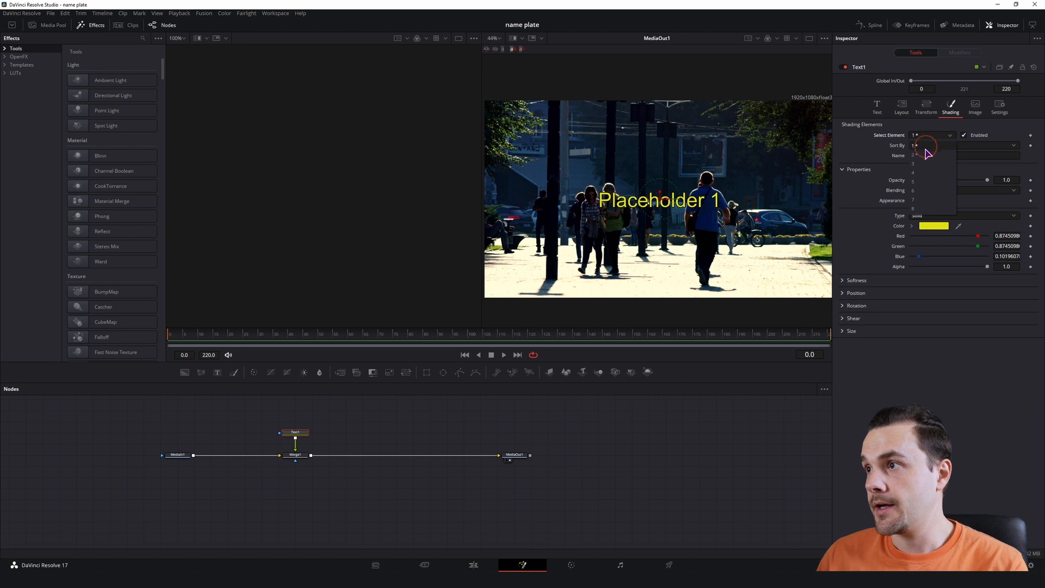
{"action": "left_click", "coordinate": [924, 155]}
{"action": "left_click", "coordinate": [928, 135]}
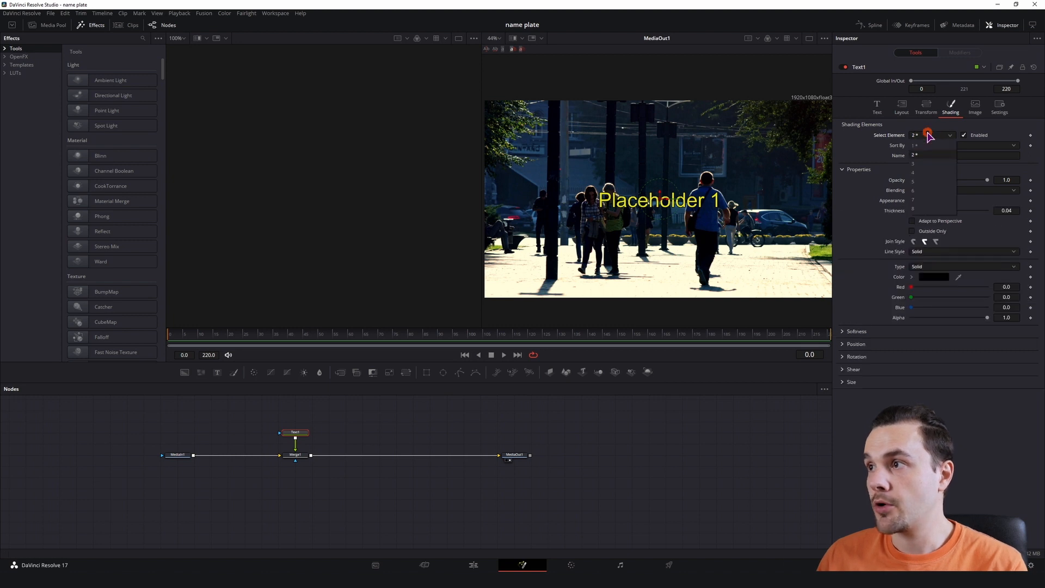
{"action": "left_click", "coordinate": [929, 163]}
{"action": "left_click", "coordinate": [964, 136]}
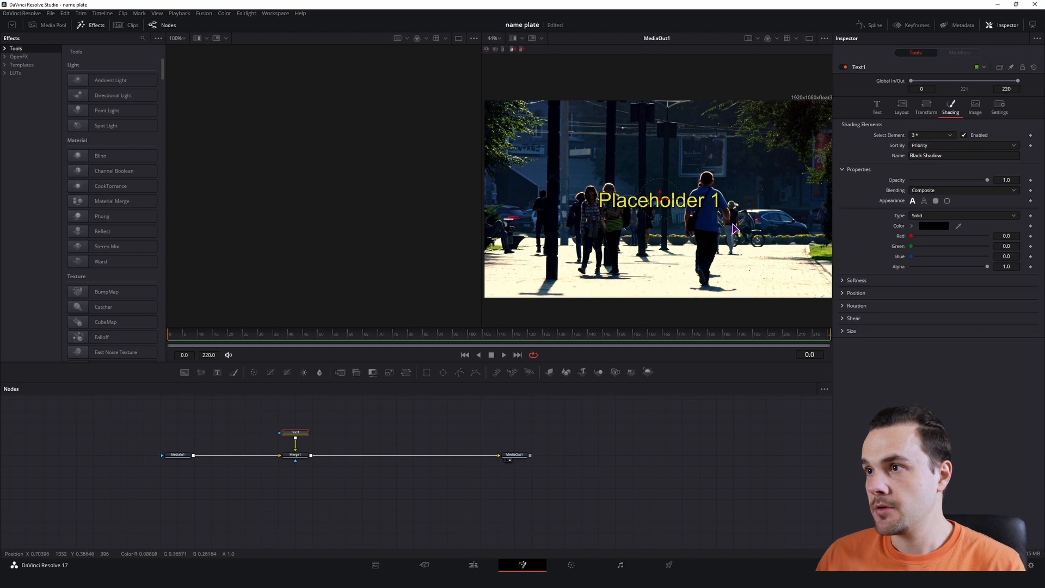
{"action": "scroll", "coordinate": [710, 218], "scroll_direction": "up", "scroll_amount": 6, "text": "ctrl"}
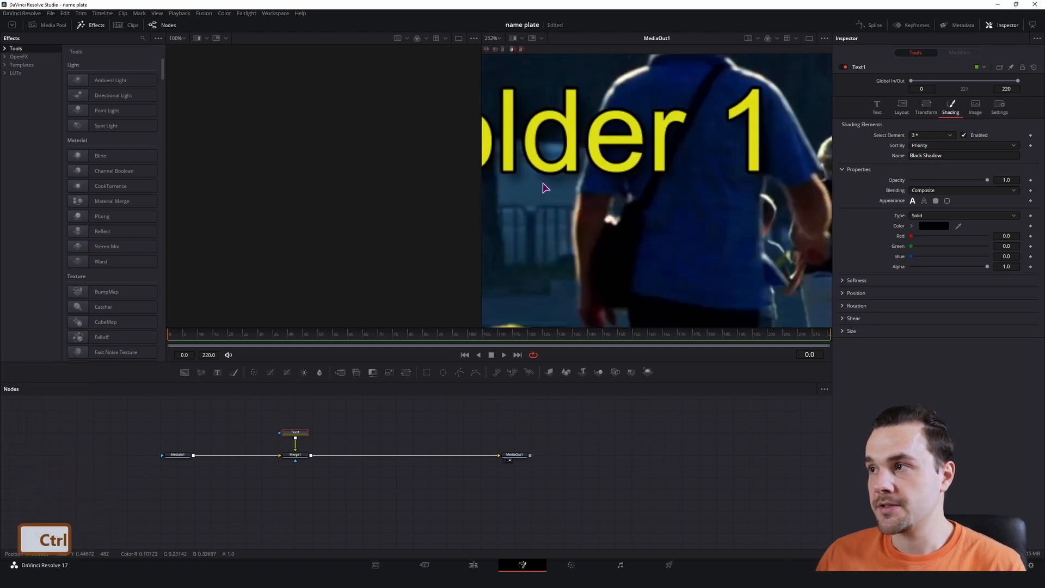
Enable the text's shading element 4, Blue Border
{"action": "left_click", "coordinate": [919, 137]}
{"action": "left_click", "coordinate": [920, 173]}
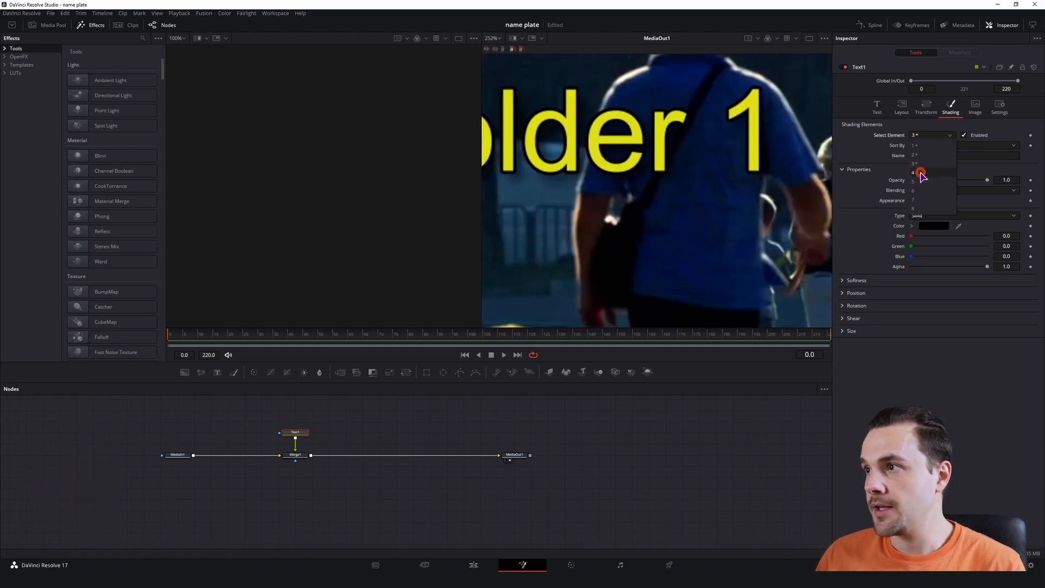
{"action": "left_click", "coordinate": [964, 135]}
{"action": "scroll", "coordinate": [756, 191], "scroll_direction": "down", "scroll_amount": 3, "text": "ctrl"}
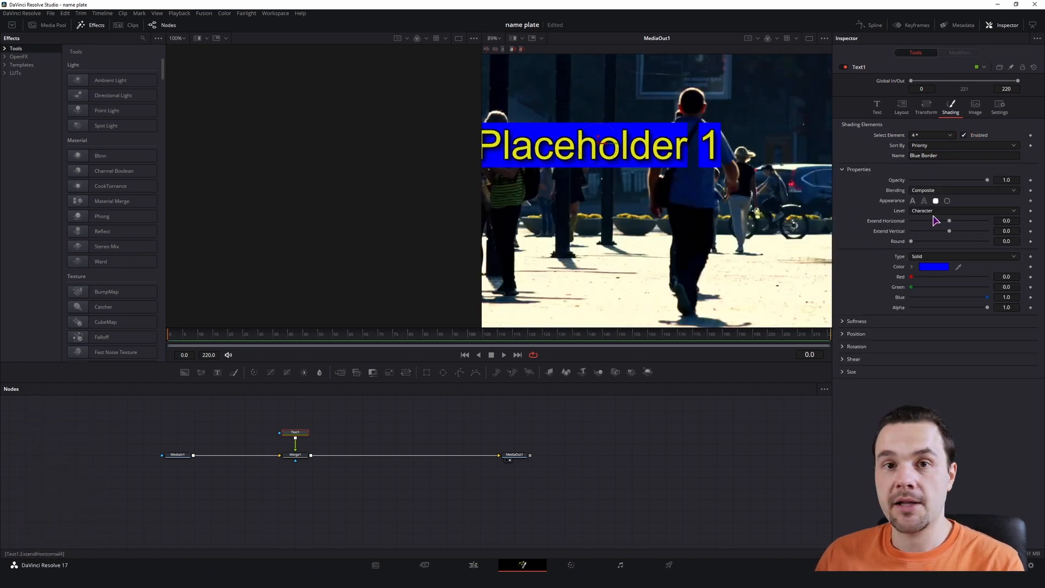
{"action": "scroll", "coordinate": [724, 164], "scroll_direction": "down", "scroll_amount": 2, "text": "ctrl"}
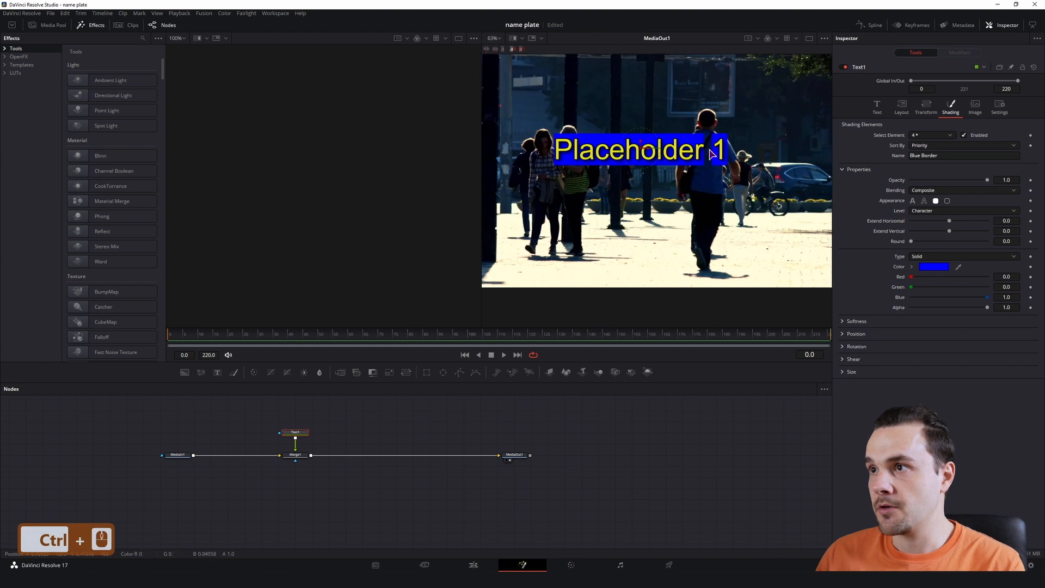
Set the blue border's level to Line and round its corners to about 0.1
{"action": "left_click", "coordinate": [925, 212]}
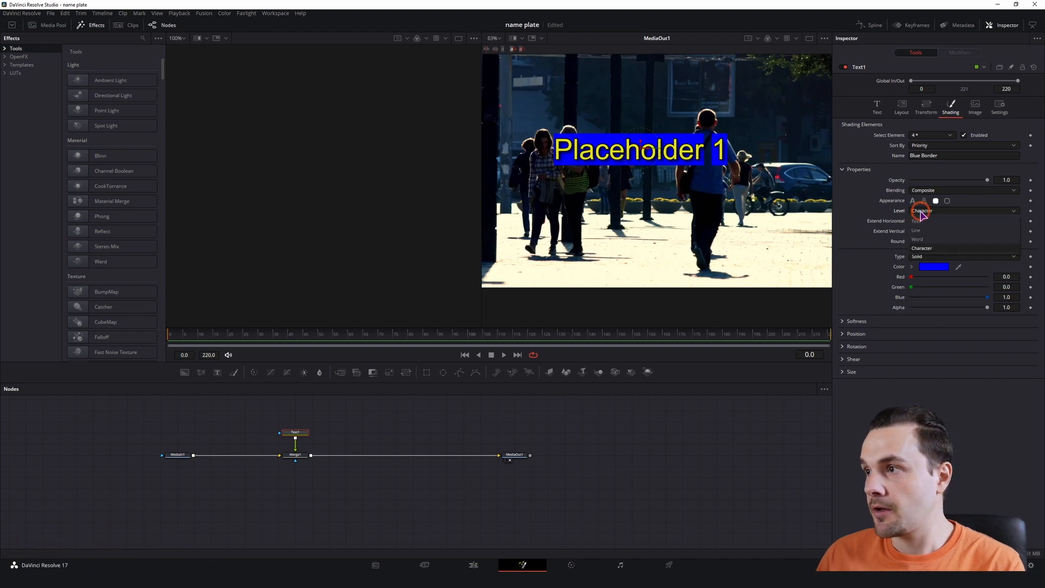
{"action": "left_click", "coordinate": [929, 231]}
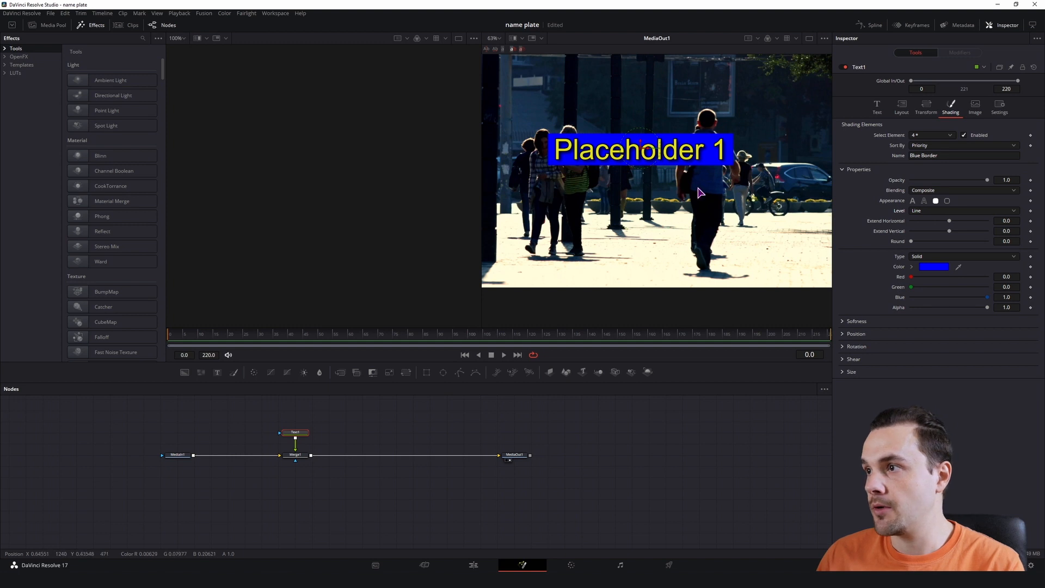
{"action": "left_click_drag", "start_coordinate": [912, 243], "coordinate": [918, 242]}
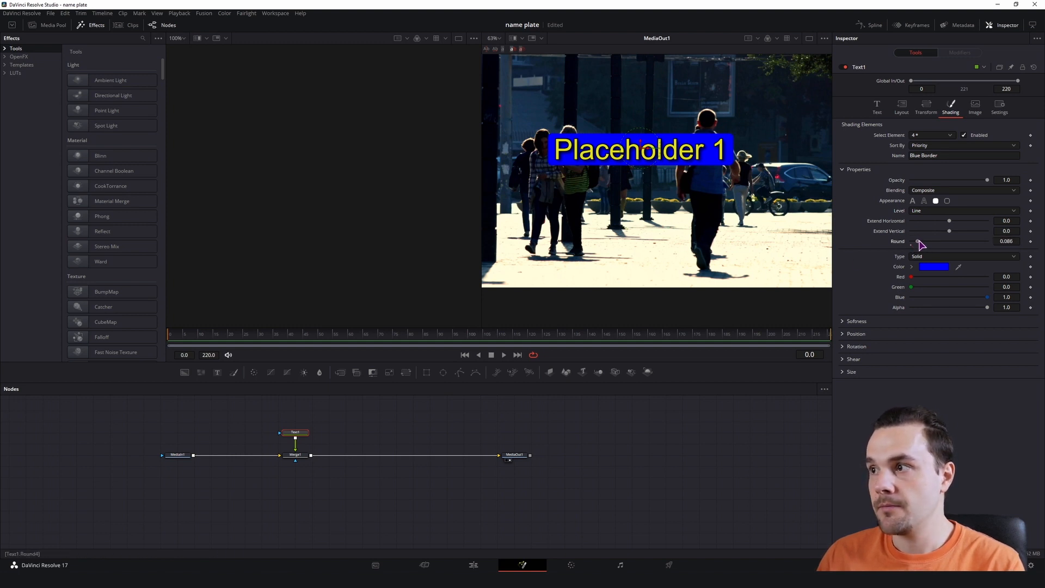
Change the border element's colour to dark grey, about 0.33 in red, green and blue, and lower its alpha to about 0.36
{"action": "left_click", "coordinate": [939, 266]}
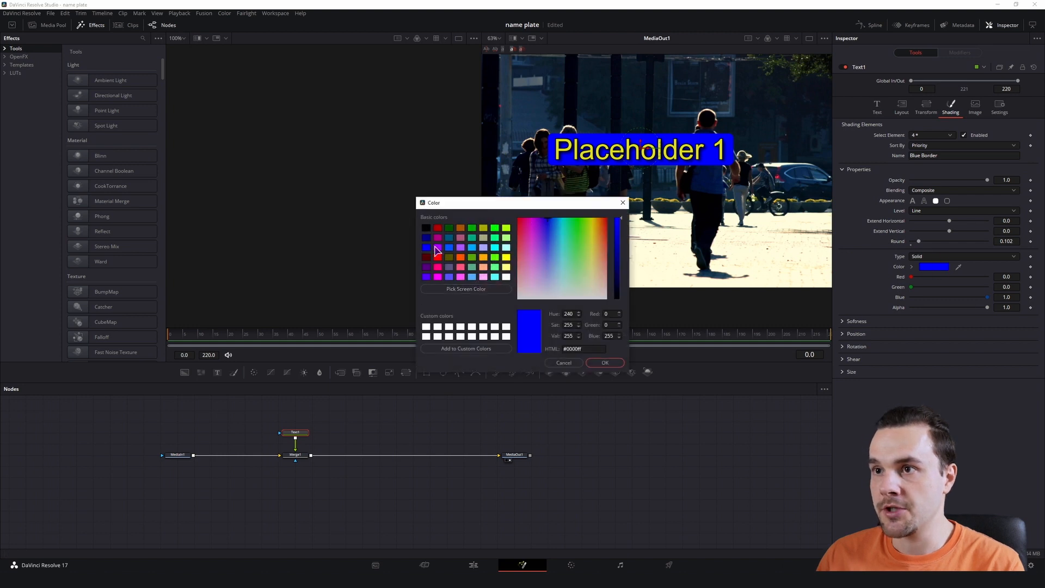
{"action": "left_click", "coordinate": [426, 229]}
{"action": "left_click", "coordinate": [618, 272]}
{"action": "left_click", "coordinate": [606, 360]}
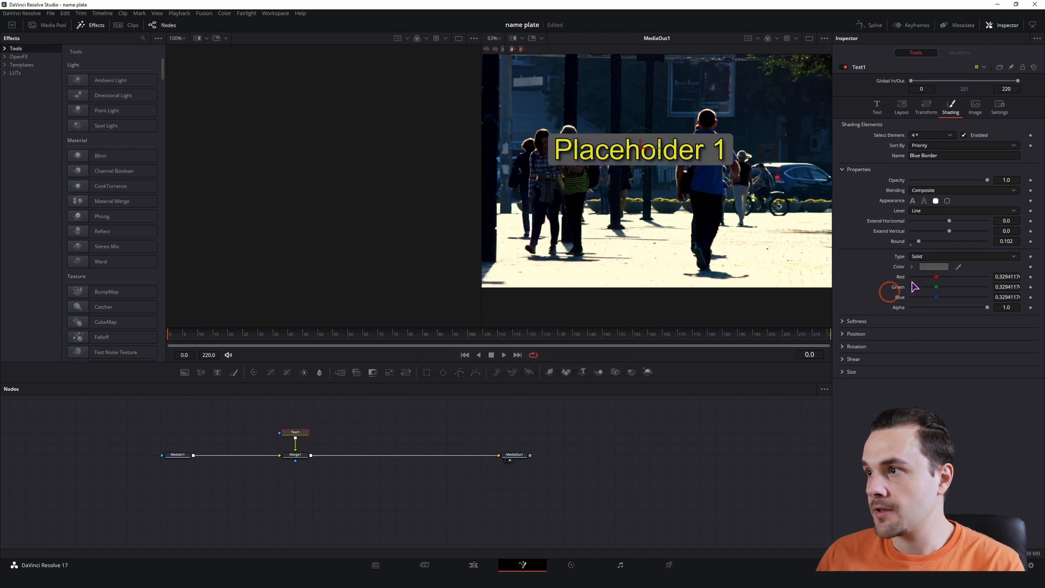
{"action": "left_click_drag", "start_coordinate": [988, 307], "coordinate": [942, 315]}
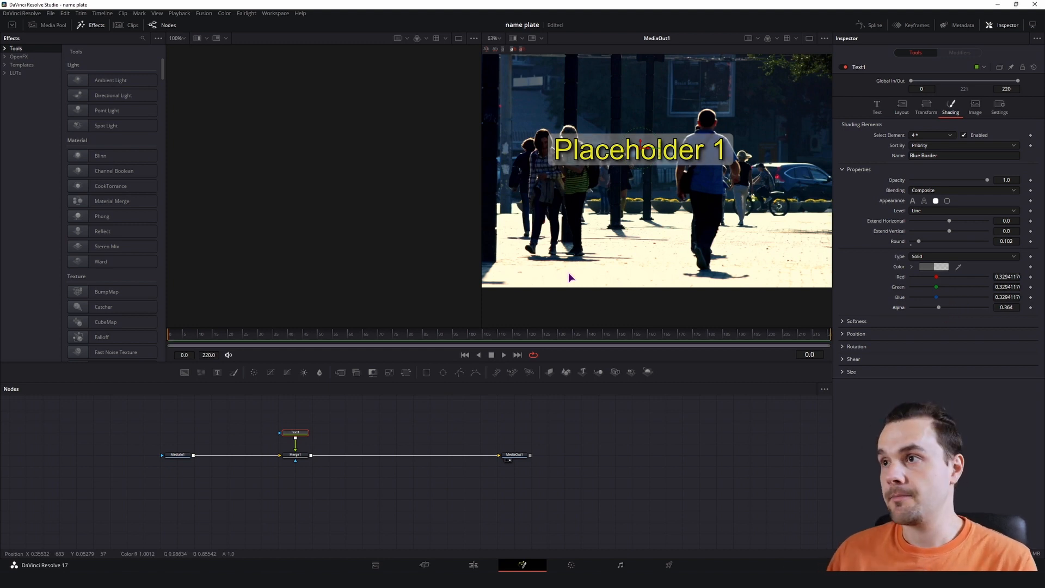
Add a Tracker node and insert it on the connection between MediaIn1 and Merge1
{"action": "left_click_drag", "start_coordinate": [568, 273], "coordinate": [589, 300]}
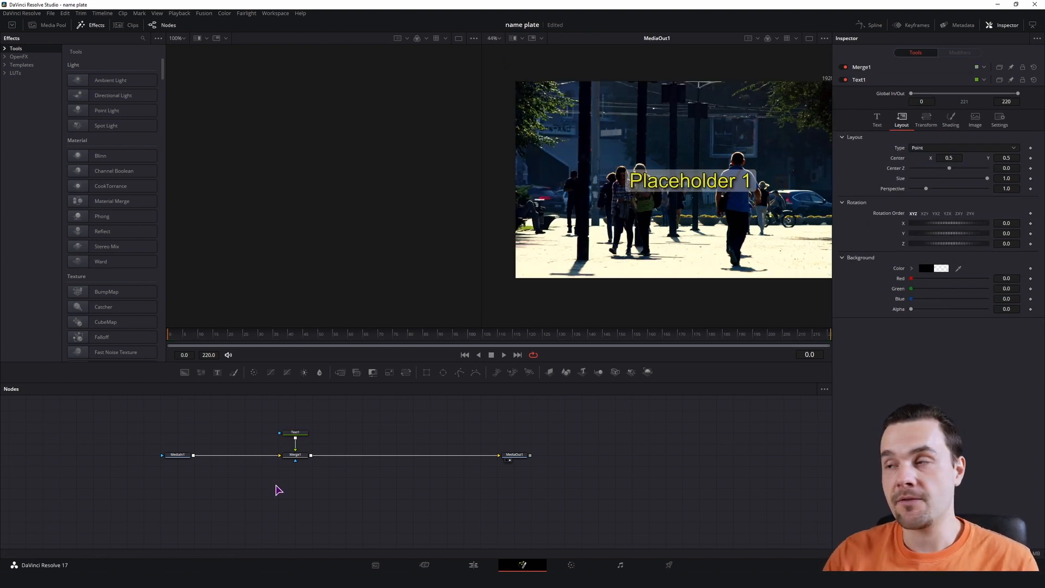
{"action": "left_click", "coordinate": [221, 474]}
{"action": "key", "text": "ctrl+space"}
{"action": "type", "text": "tracker"}
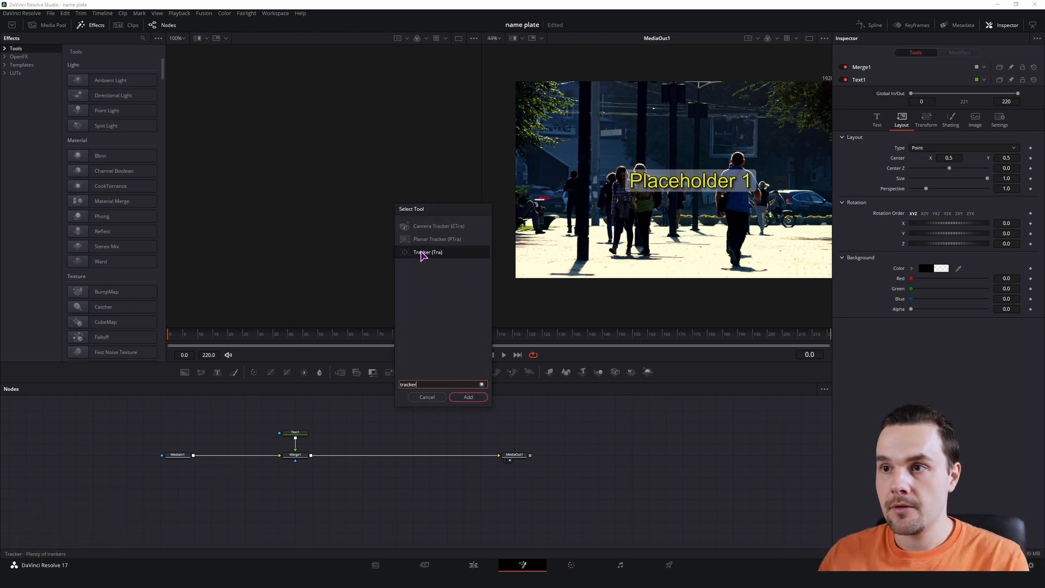
{"action": "left_click", "coordinate": [422, 252]}
{"action": "left_click", "coordinate": [469, 398]}
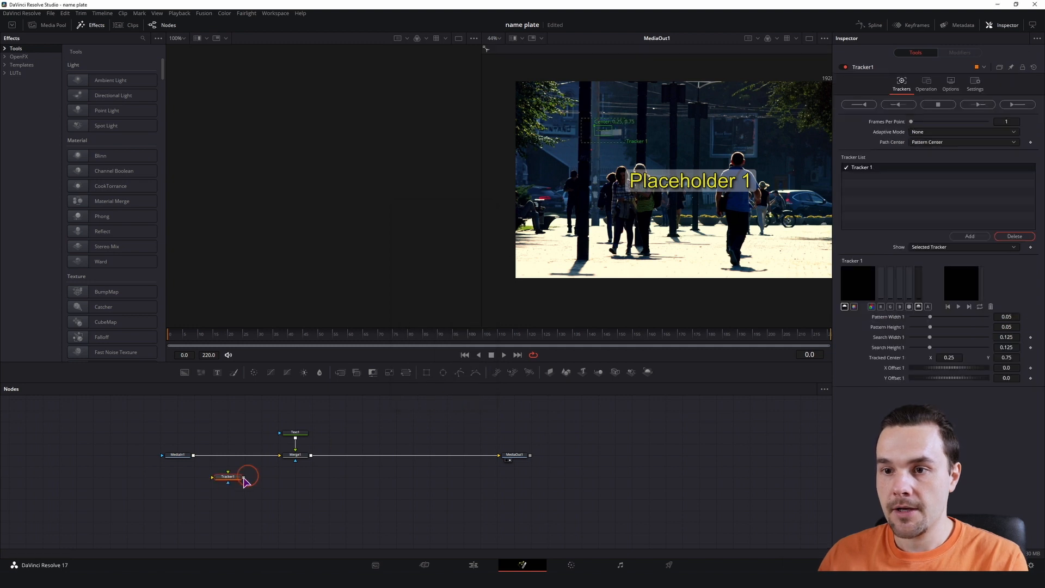
{"action": "left_click_drag", "start_coordinate": [227, 478], "coordinate": [232, 460], "text": "shift"}
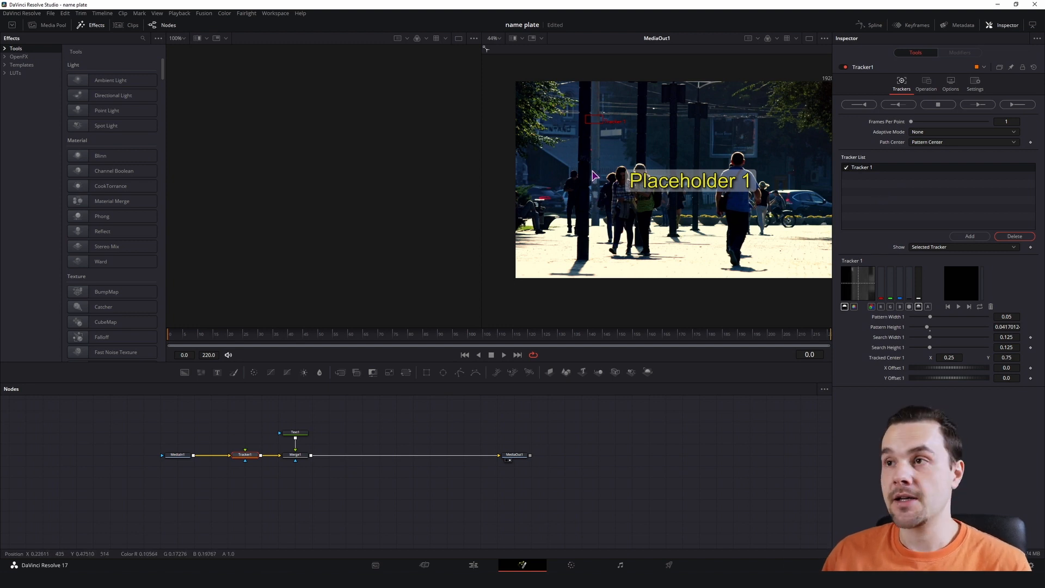
Place Tracker 1 on top of the woman's head in the plaid shirt, shrinking its pattern to about 0.027 × 0.029 and search area to about 0.039 × 0.048
{"action": "left_click_drag", "start_coordinate": [592, 119], "coordinate": [616, 168]}
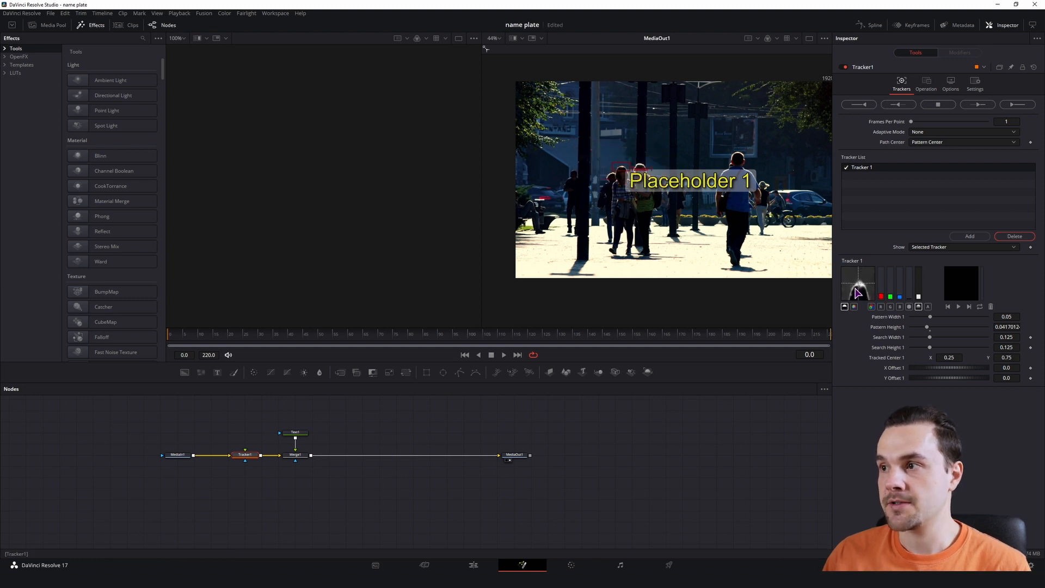
{"action": "left_click_drag", "start_coordinate": [630, 163], "coordinate": [626, 163]}
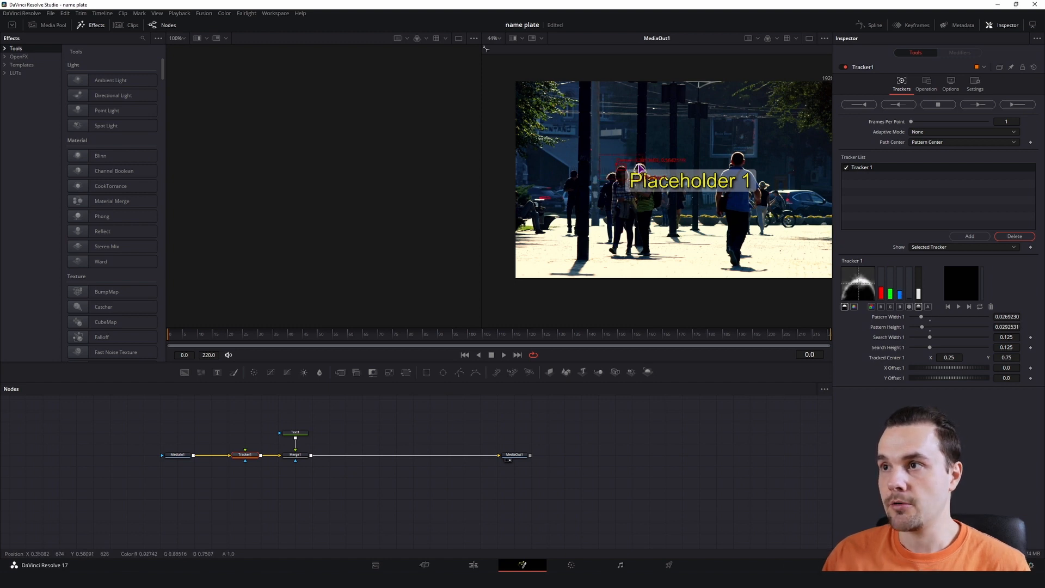
{"action": "scroll", "coordinate": [634, 166], "scroll_direction": "up", "scroll_amount": 3}
{"action": "left_click_drag", "start_coordinate": [659, 136], "coordinate": [609, 162]}
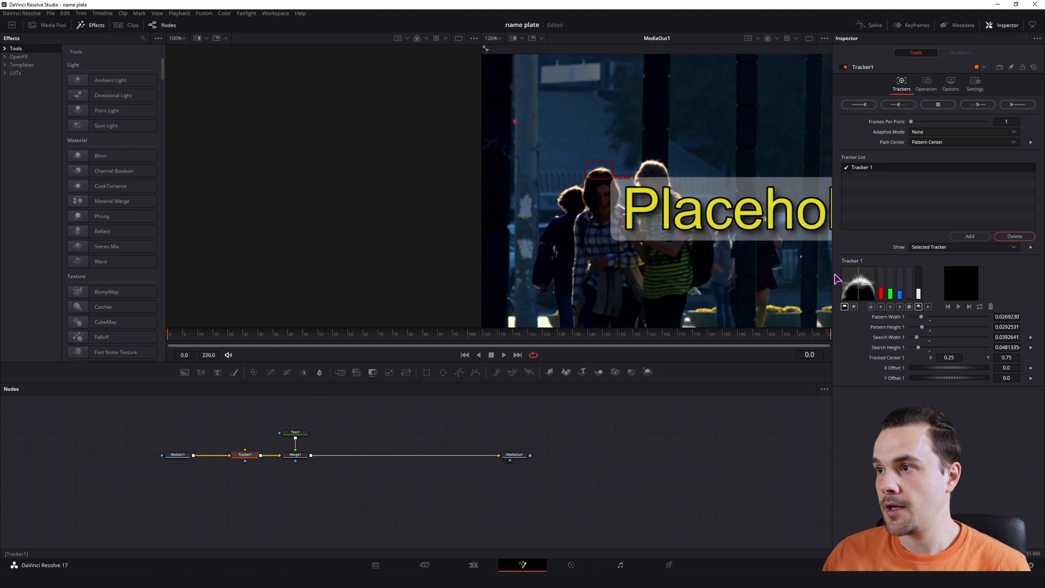
Compare the red, green and blue channels for Tracker 1's pattern and choose the red channel
{"action": "left_click", "coordinate": [880, 308]}
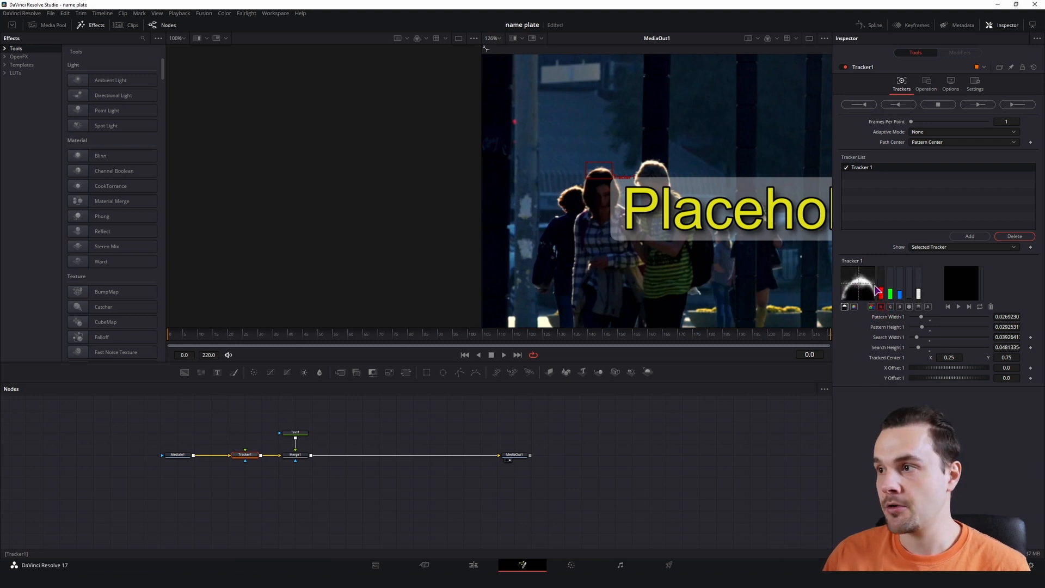
{"action": "left_click", "coordinate": [890, 307]}
{"action": "left_click", "coordinate": [900, 308]}
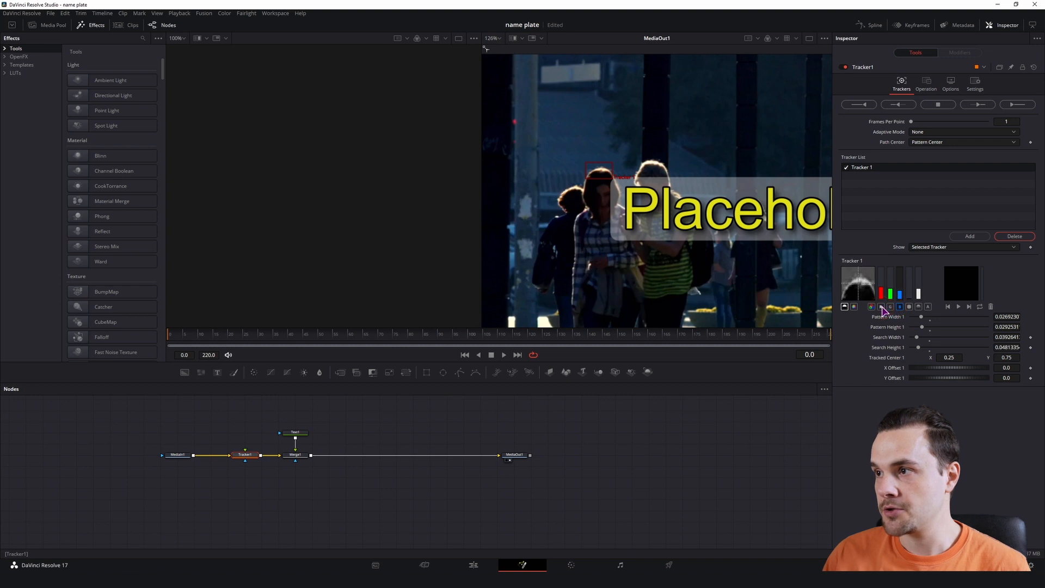
{"action": "left_click", "coordinate": [881, 308]}
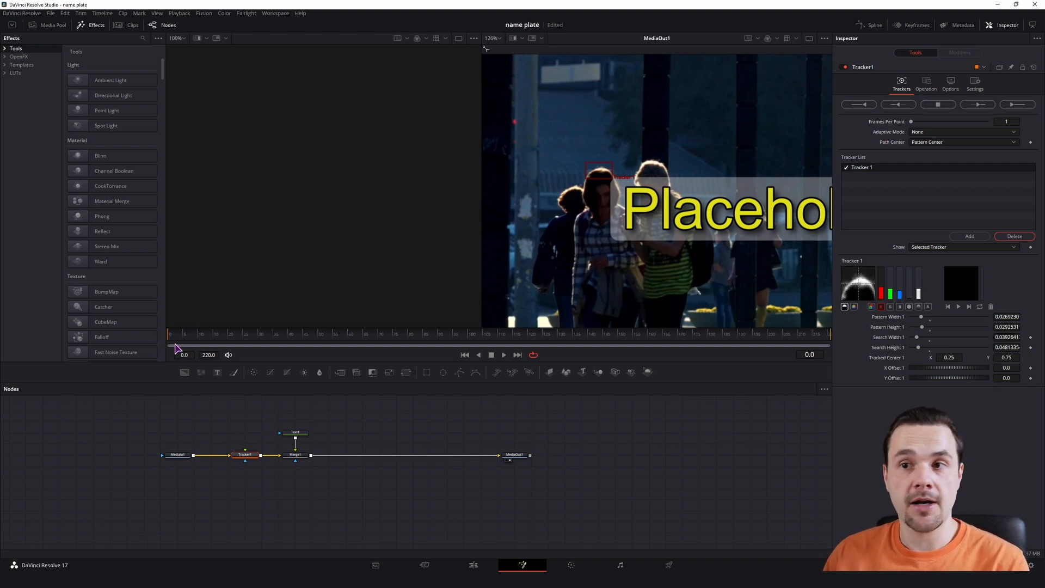
Try placing the tracker over the woman's head at frame 40, and move it back onto her head at frame 0
{"action": "left_click", "coordinate": [291, 343]}
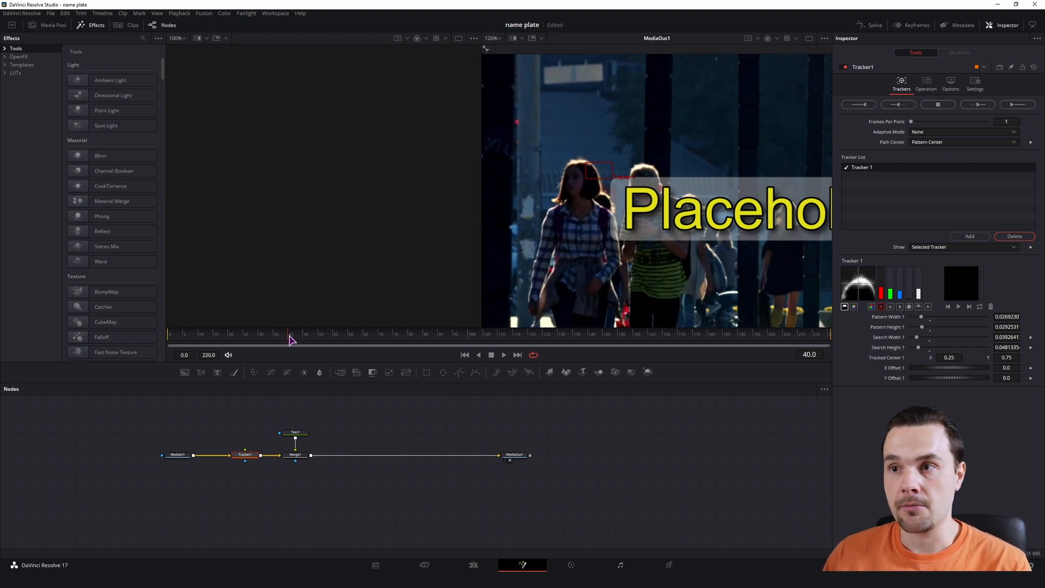
{"action": "left_click_drag", "start_coordinate": [588, 167], "coordinate": [564, 159]}
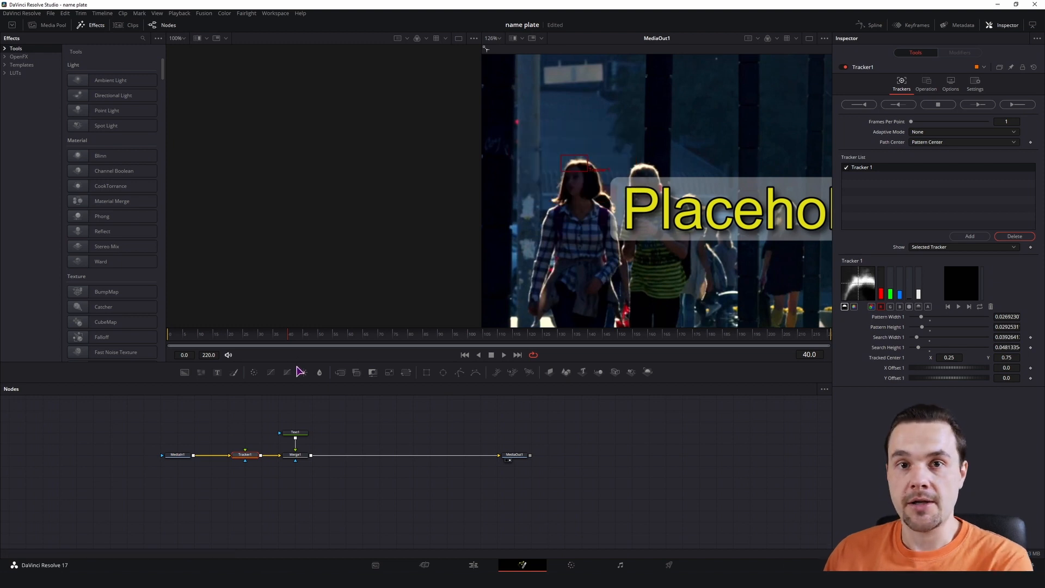
{"action": "left_click", "coordinate": [289, 334]}
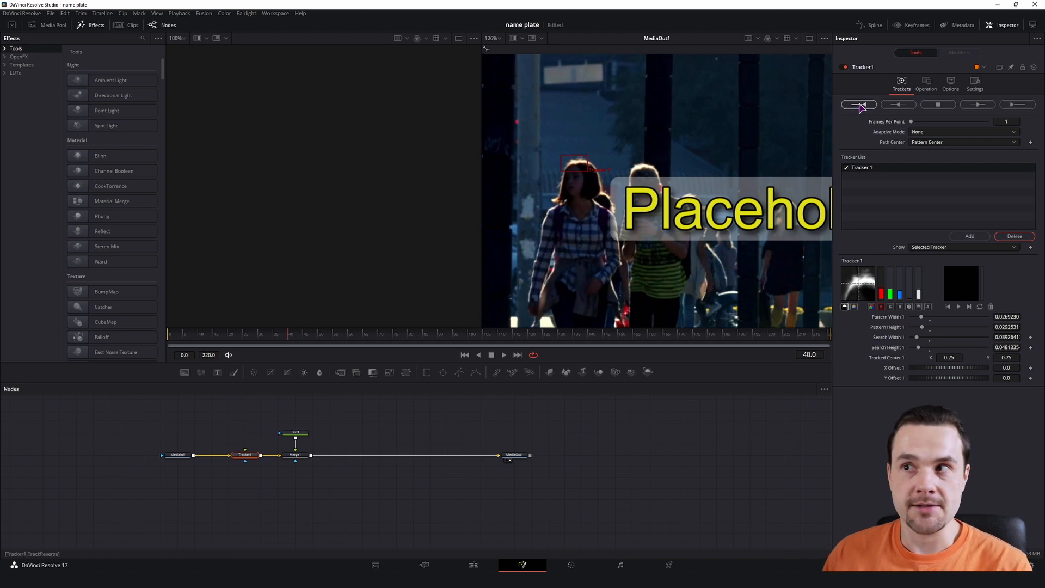
{"action": "left_click_drag", "start_coordinate": [217, 335], "coordinate": [167, 338]}
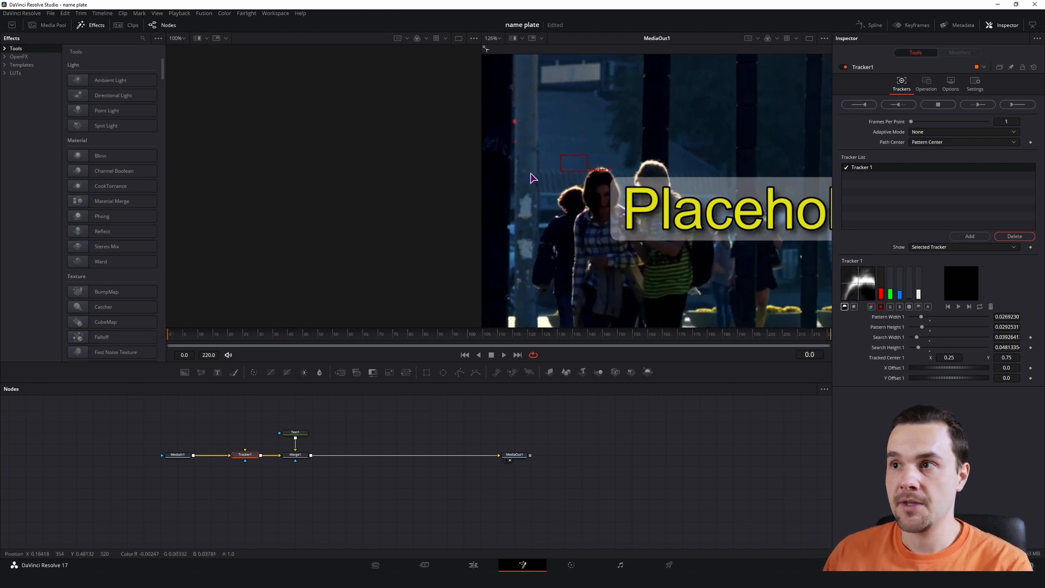
{"action": "left_click_drag", "start_coordinate": [563, 159], "coordinate": [589, 166]}
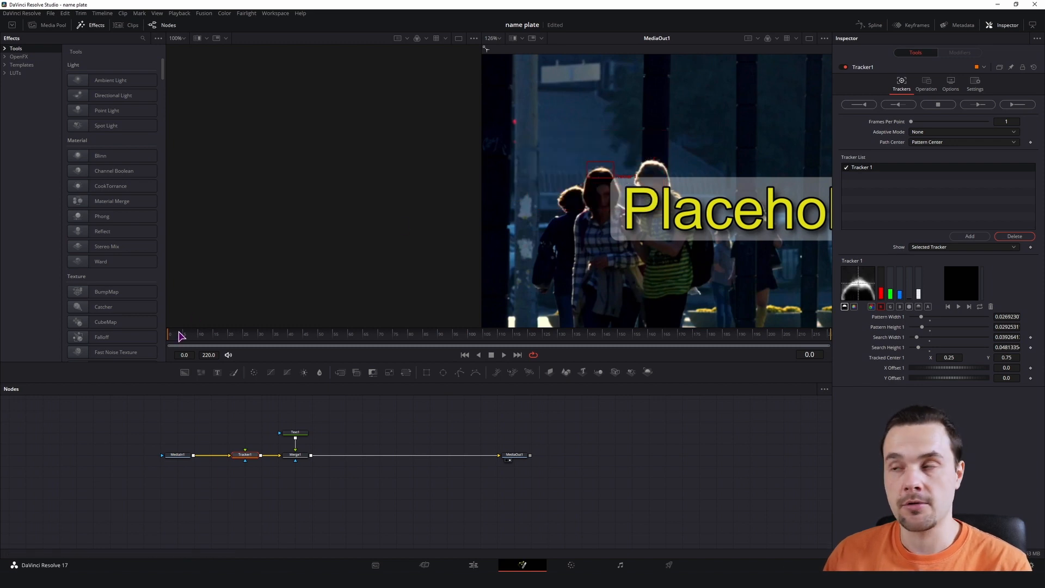
Track the woman's head forward from frame 0 to the end of the clip and inspect the tracked path
{"action": "left_click", "coordinate": [1018, 105]}
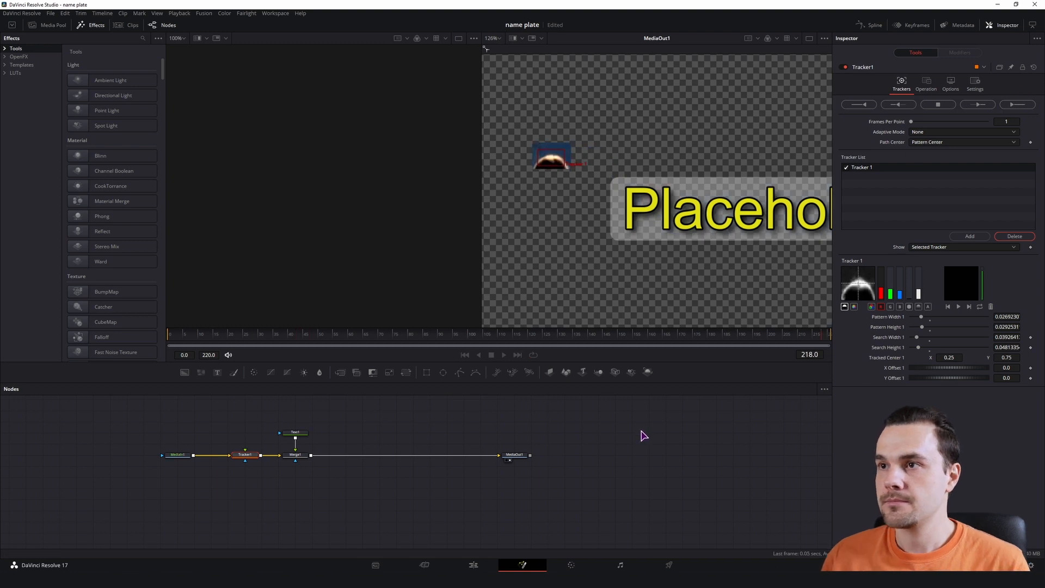
{"action": "left_click", "coordinate": [593, 310]}
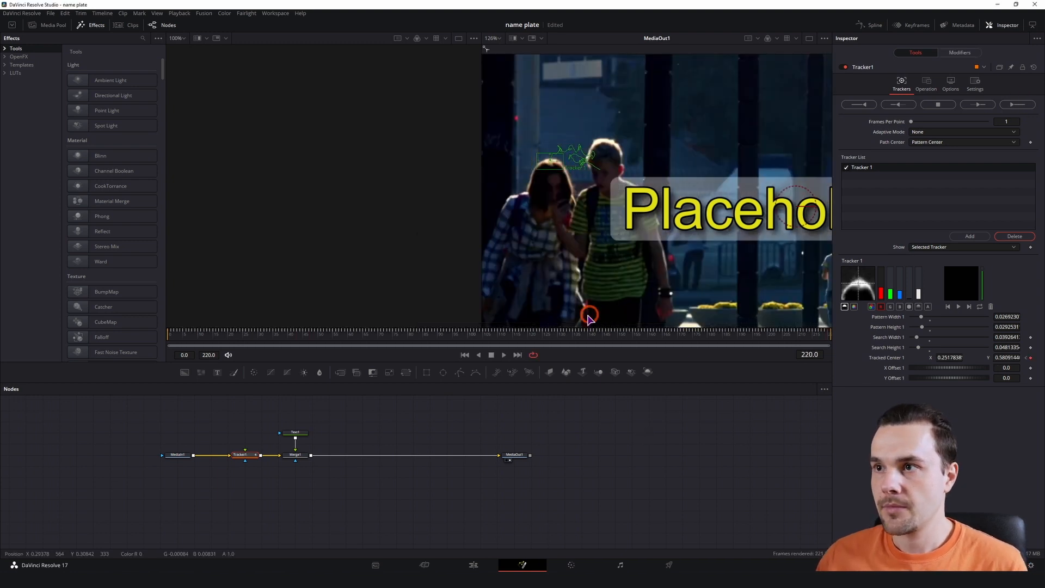
{"action": "scroll", "coordinate": [597, 256], "scroll_direction": "down", "scroll_amount": 1, "text": "ctrl"}
{"action": "scroll", "coordinate": [595, 252], "scroll_direction": "up", "scroll_amount": 2, "text": "ctrl"}
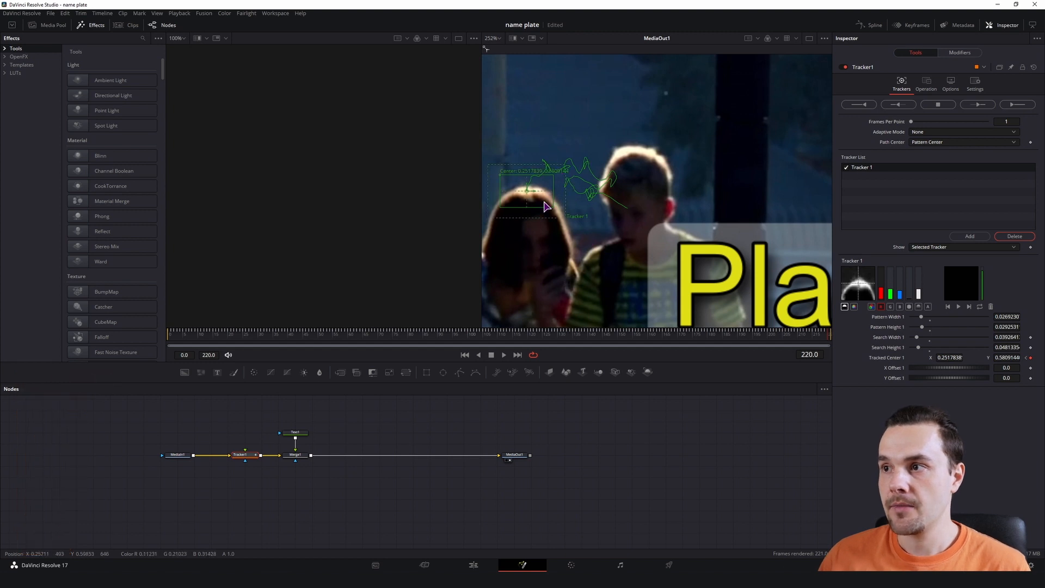
{"action": "scroll", "coordinate": [577, 207], "scroll_direction": "down", "scroll_amount": 6, "text": "ctrl"}
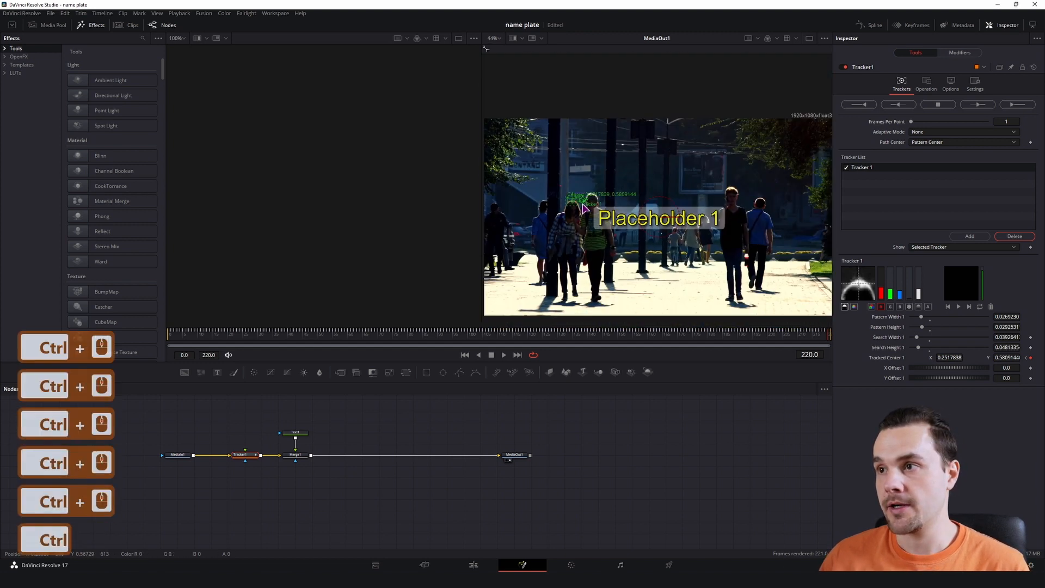
Connect Text1's layout Center to the position of Tracker1Tracker1Path and play the clip from frame 0
{"action": "left_click", "coordinate": [303, 433]}
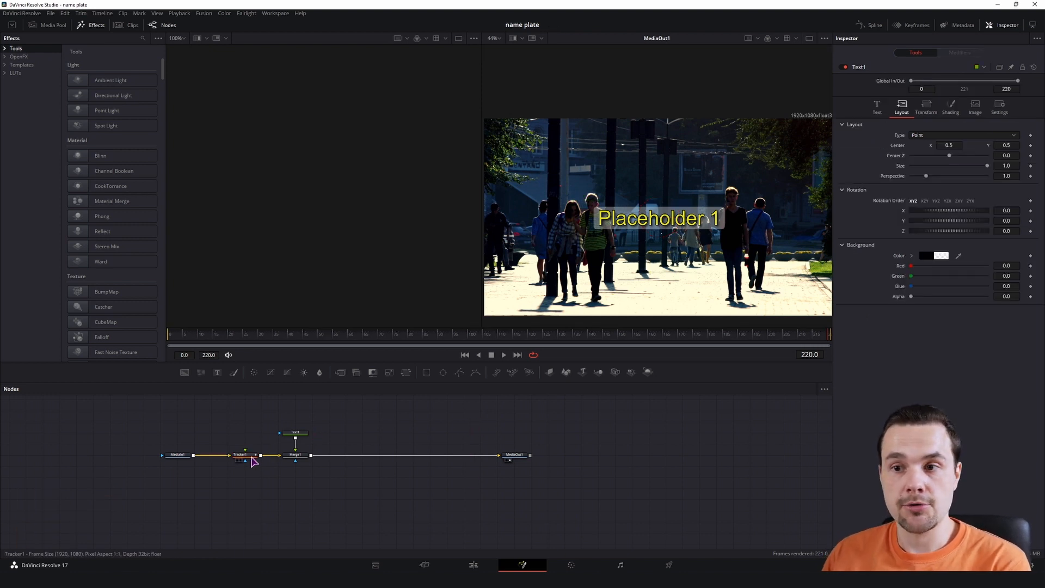
{"action": "mouse_move", "coordinate": [255, 460]}
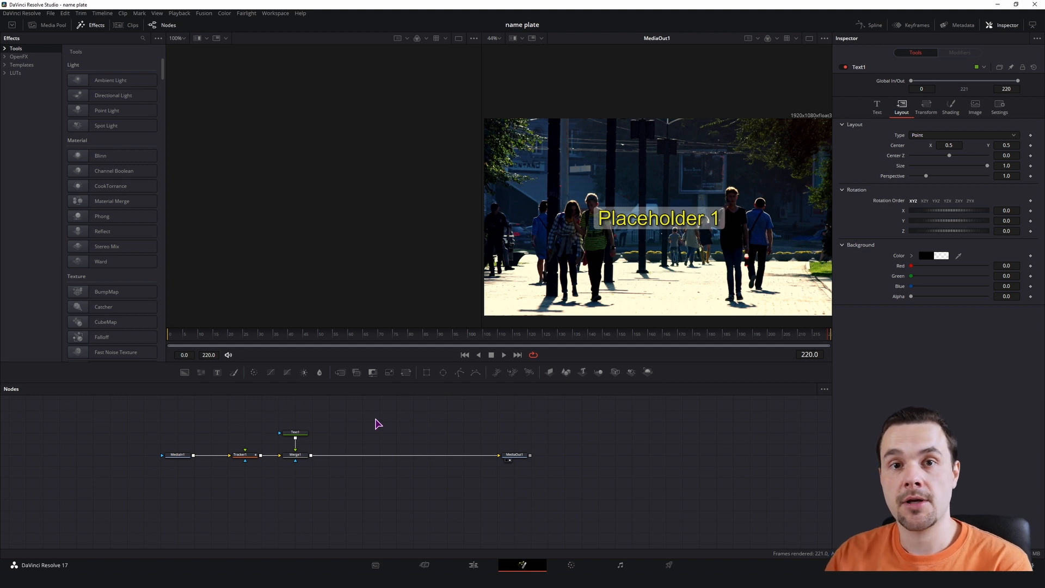
{"action": "left_click", "coordinate": [300, 437]}
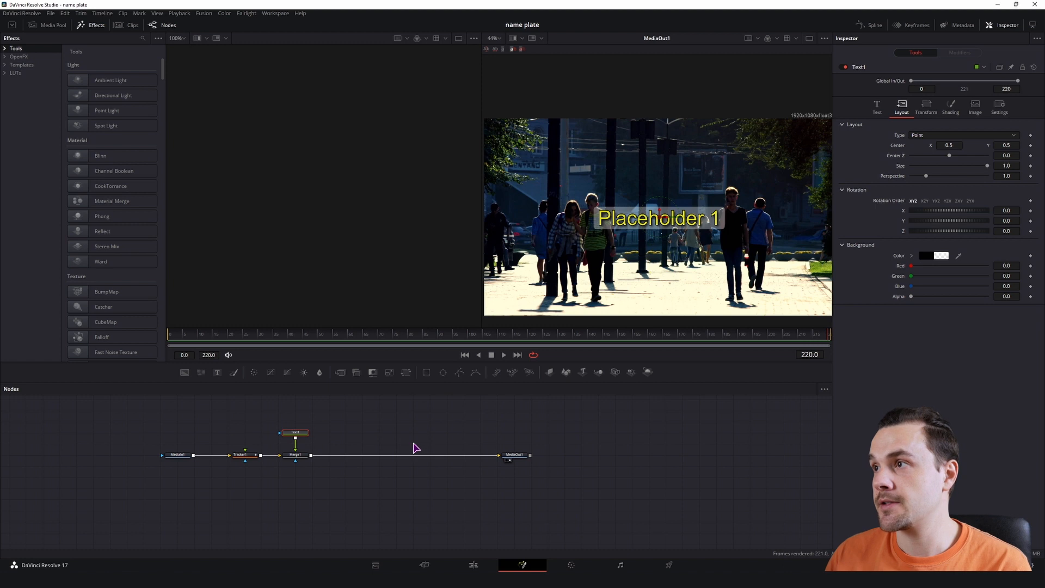
{"action": "right_click", "coordinate": [901, 149]}
{"action": "mouse_move", "coordinate": [924, 194]}
{"action": "mouse_move", "coordinate": [981, 202]}
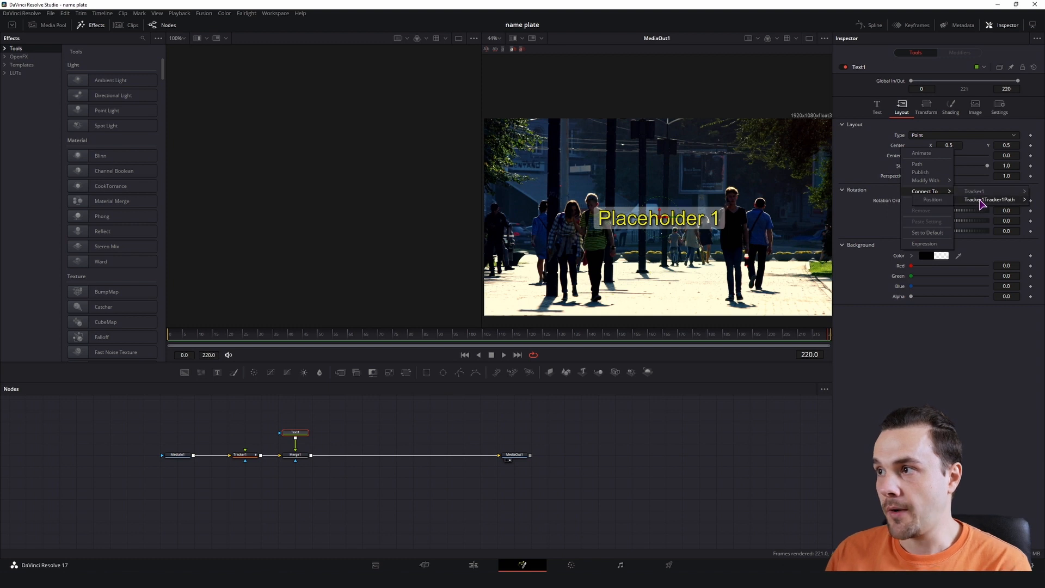
{"action": "left_click", "coordinate": [935, 200]}
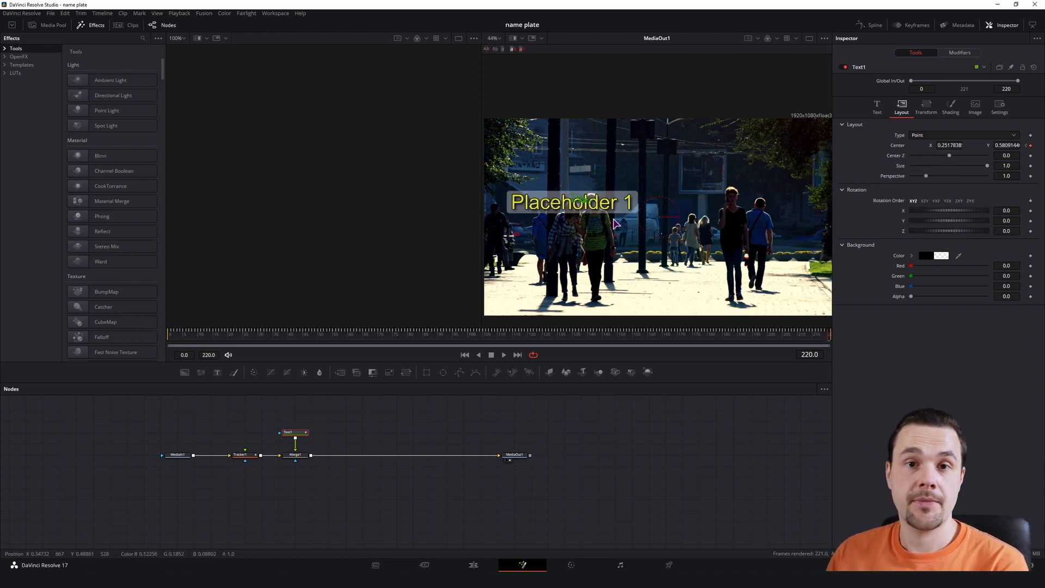
{"action": "left_click", "coordinate": [179, 342]}
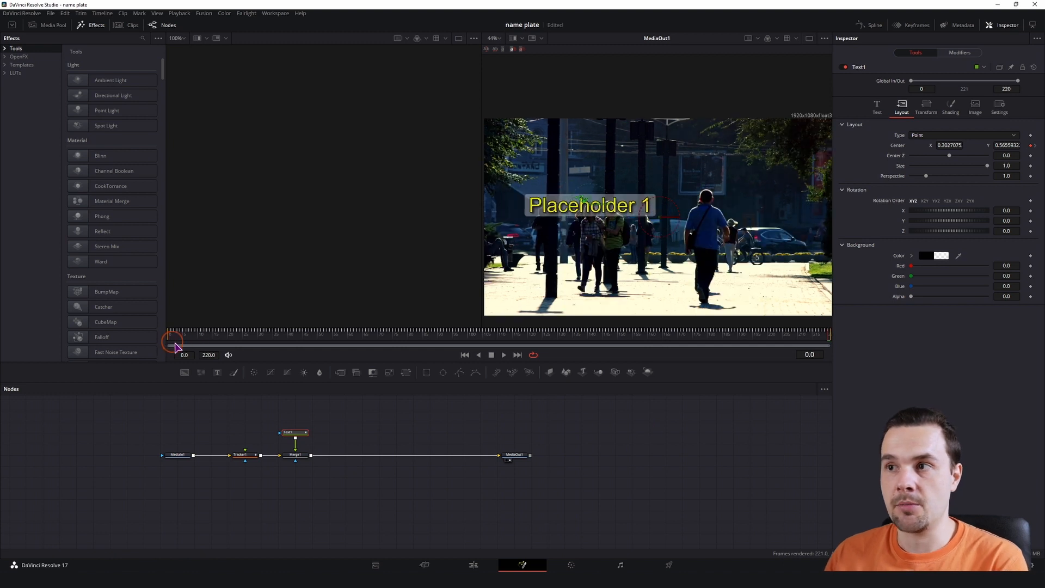
{"action": "key", "text": "space"}
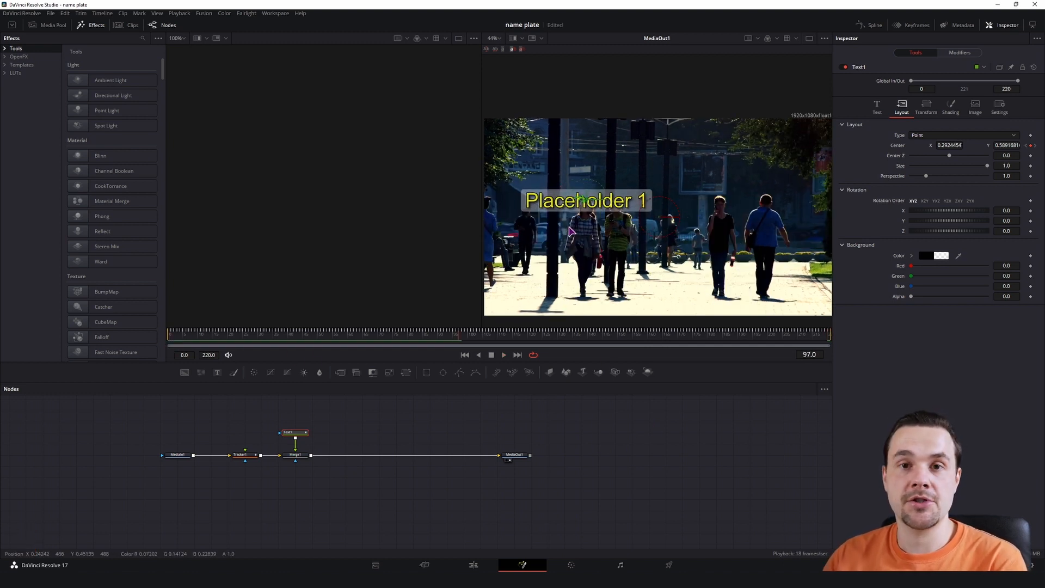
Set Merge1's Center to X 0.397, Y 0.576 and play the clip from the start to check the shifted text
{"action": "left_click", "coordinate": [171, 333]}
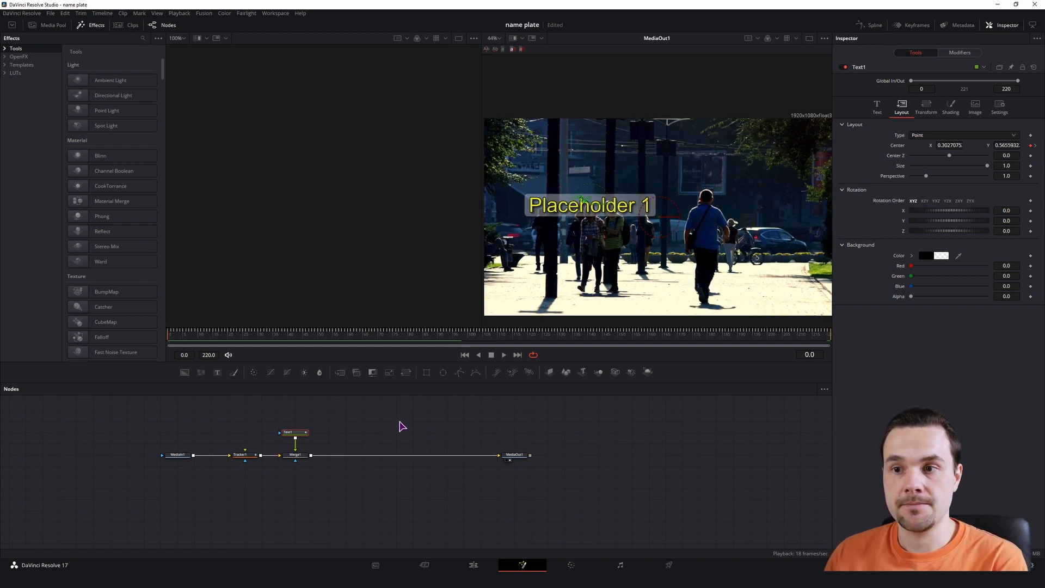
{"action": "left_click", "coordinate": [300, 456]}
{"action": "left_click_drag", "start_coordinate": [1007, 112], "coordinate": [871, 156]}
{"action": "left_click", "coordinate": [172, 338]}
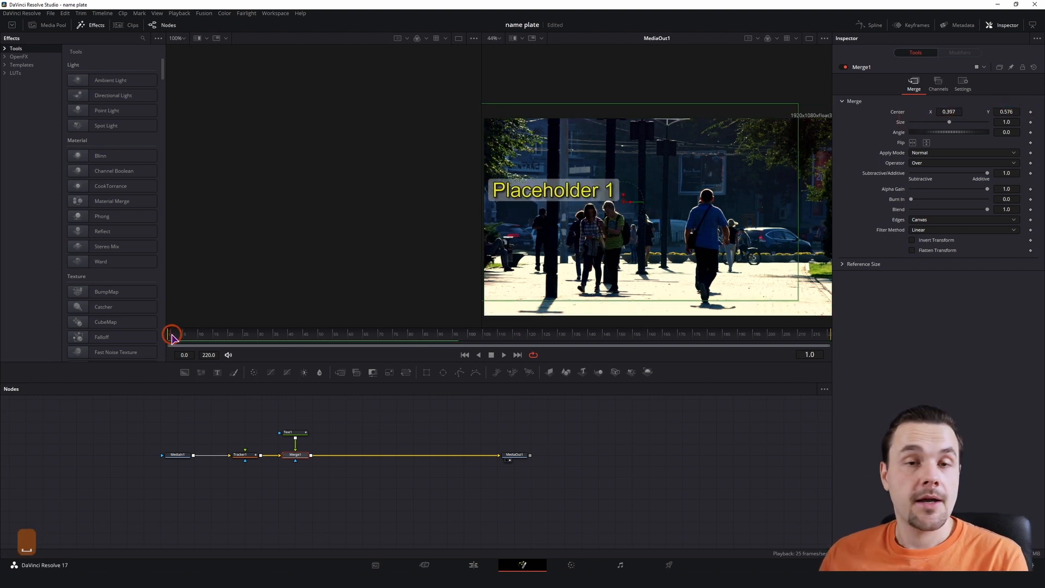
{"action": "key", "text": "space"}
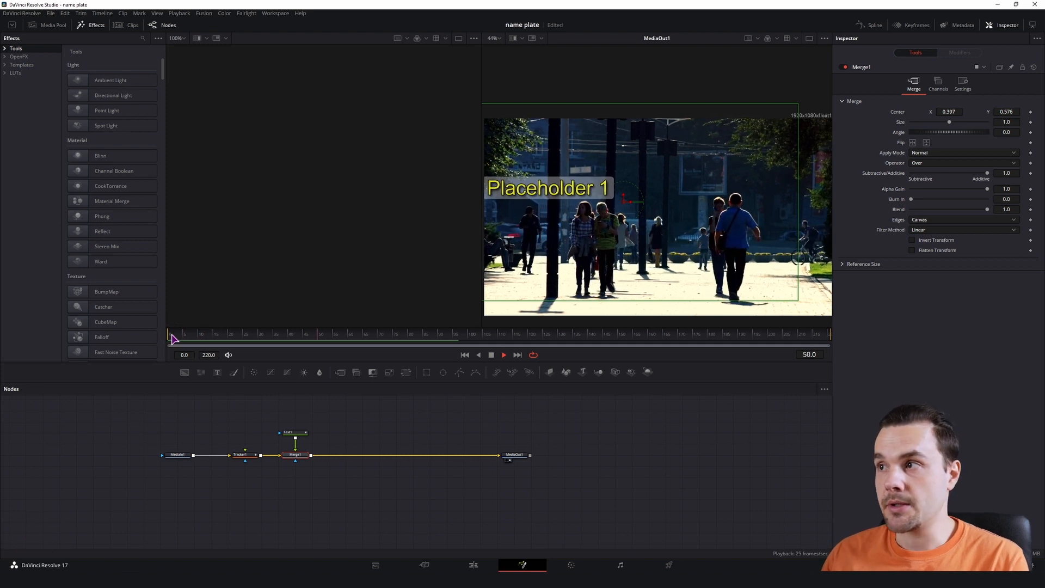
{"action": "key", "text": "space"}
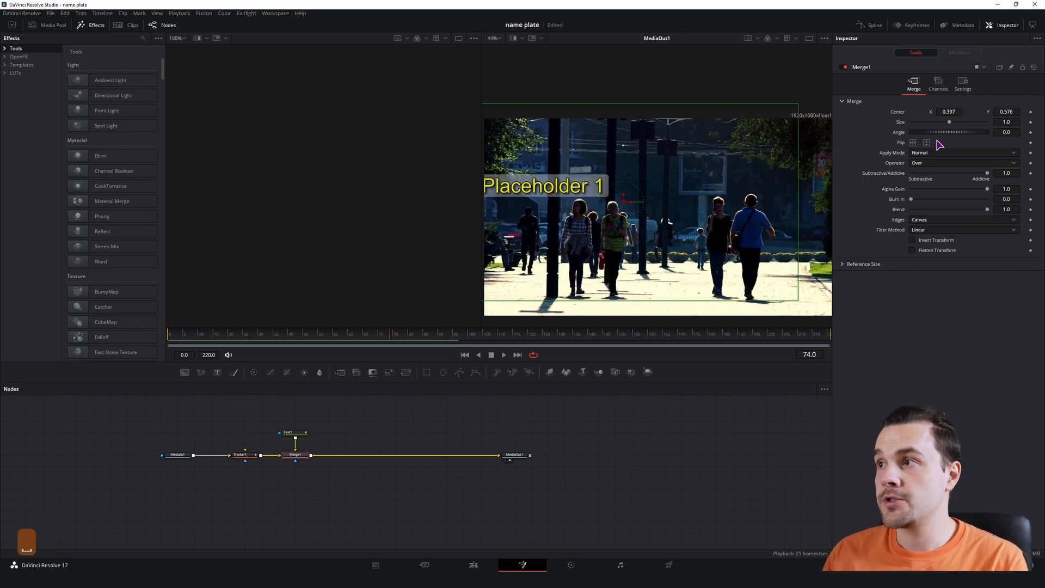
Try rotating Merge1 to an angle of 1.8, and reset its Center and Angle to their defaults
{"action": "left_click_drag", "start_coordinate": [946, 132], "coordinate": [948, 143]}
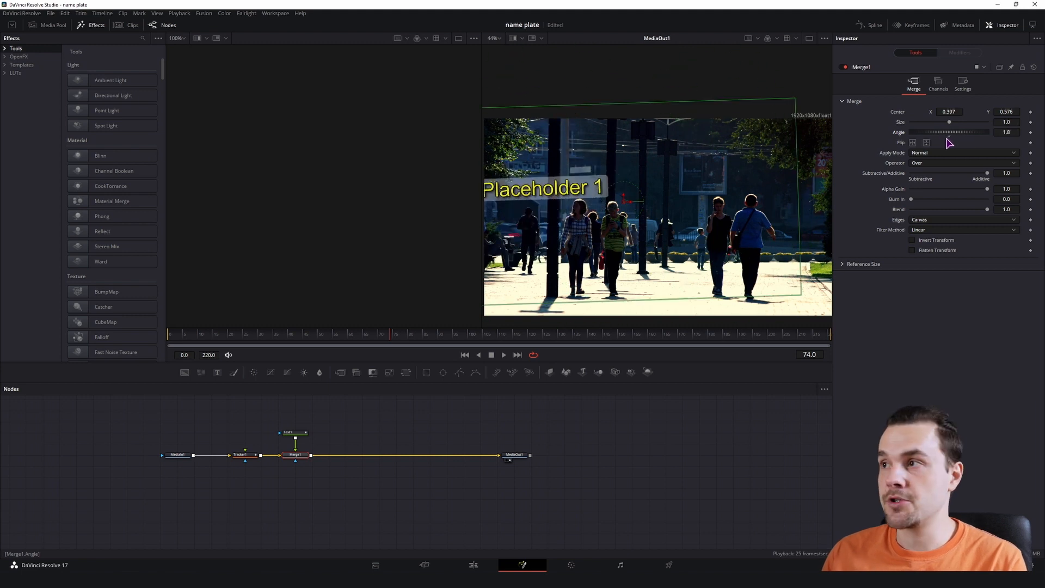
{"action": "double_click", "coordinate": [899, 111]}
{"action": "double_click", "coordinate": [899, 134]}
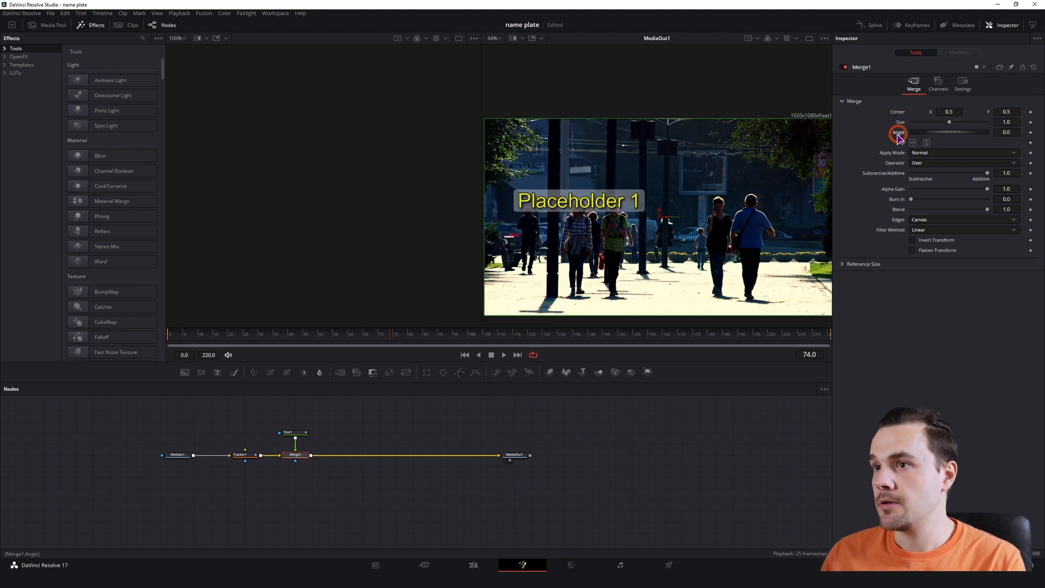
Insert a Transform node between Text1 and Merge1 and set its Center to X 0.42, Y 0.579
{"action": "left_click_drag", "start_coordinate": [313, 432], "coordinate": [341, 402]}
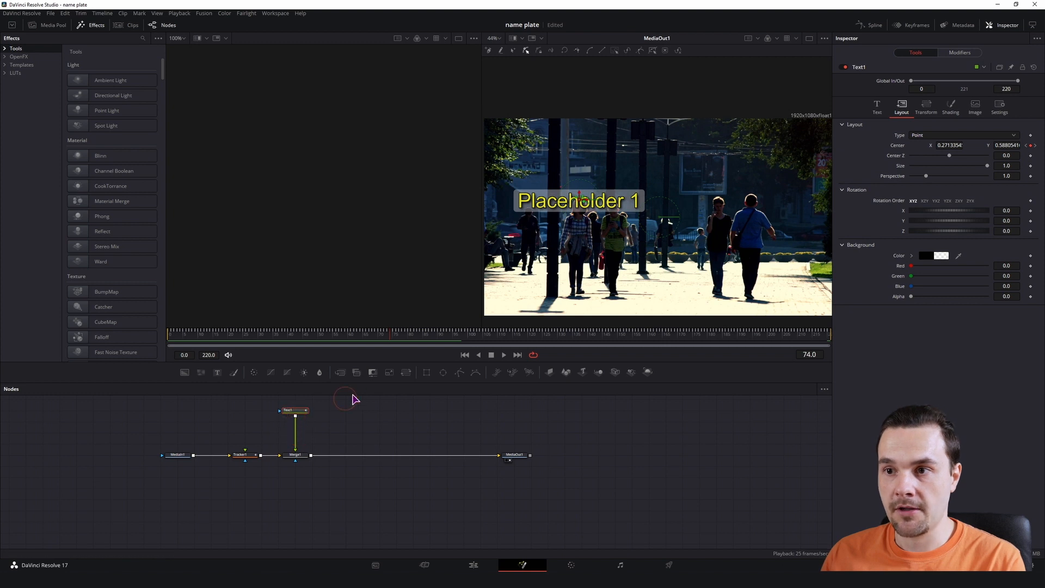
{"action": "left_click_drag", "start_coordinate": [406, 375], "coordinate": [297, 435]}
{"action": "left_click_drag", "start_coordinate": [1005, 113], "coordinate": [1042, 111]}
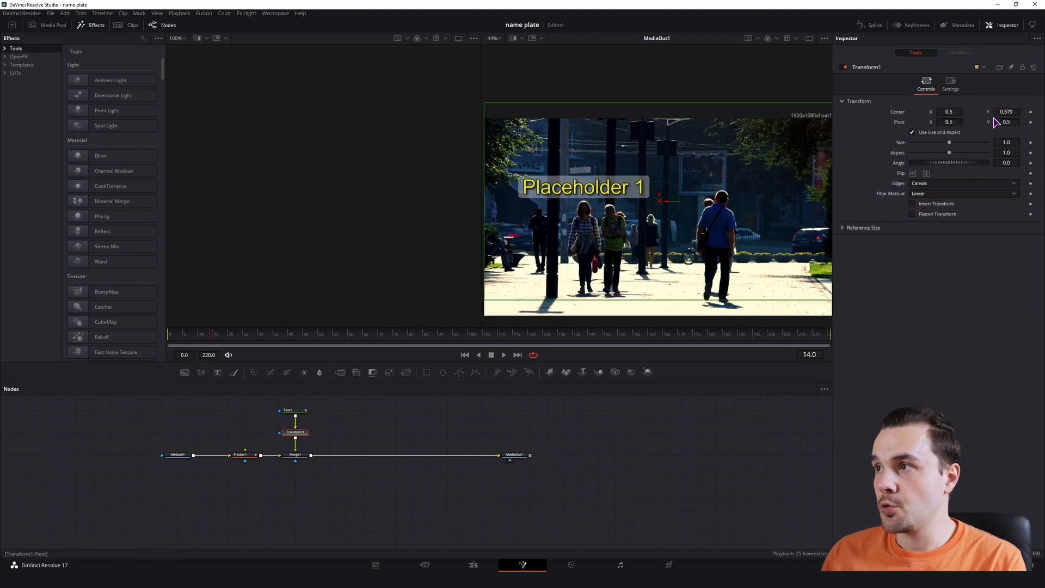
{"action": "mouse_move", "coordinate": [955, 114]}
{"action": "left_mouse_down"}
{"action": "mouse_move", "coordinate": [937, 113]}
{"action": "mouse_move", "coordinate": [955, 114]}
{"action": "left_mouse_up"}
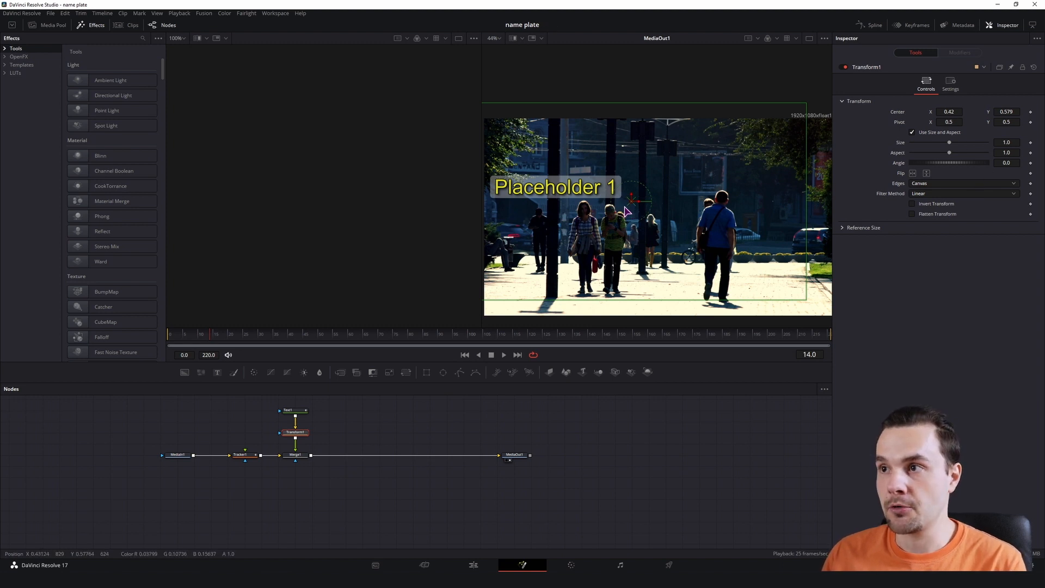
Set Transform1's Pivot to X 0.282, Y 0.567 and its Angle to 23.6 to test rotating the text
{"action": "left_click_drag", "start_coordinate": [948, 122], "coordinate": [877, 129]}
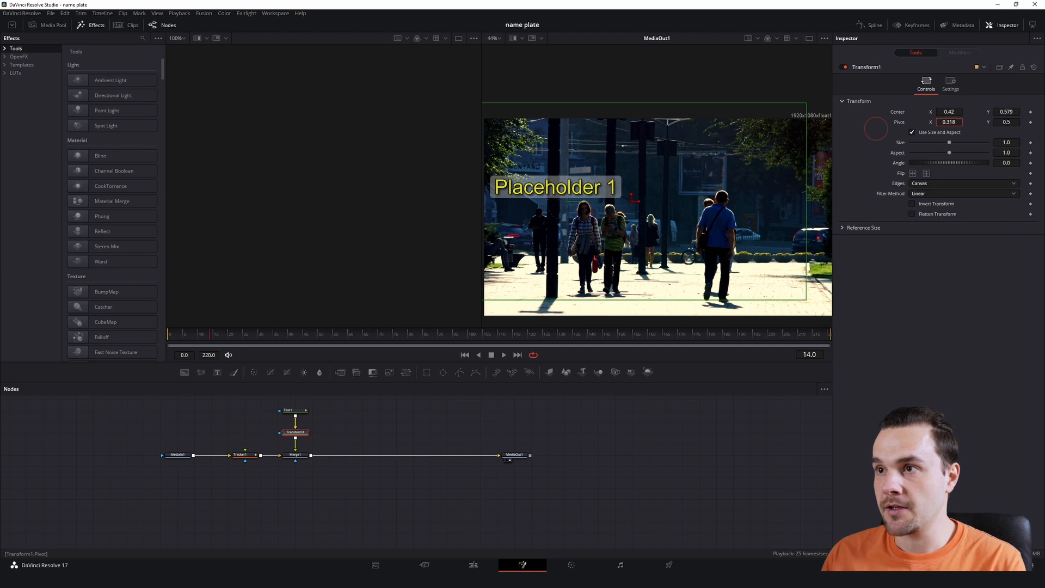
{"action": "left_click_drag", "start_coordinate": [1007, 122], "coordinate": [1034, 122]}
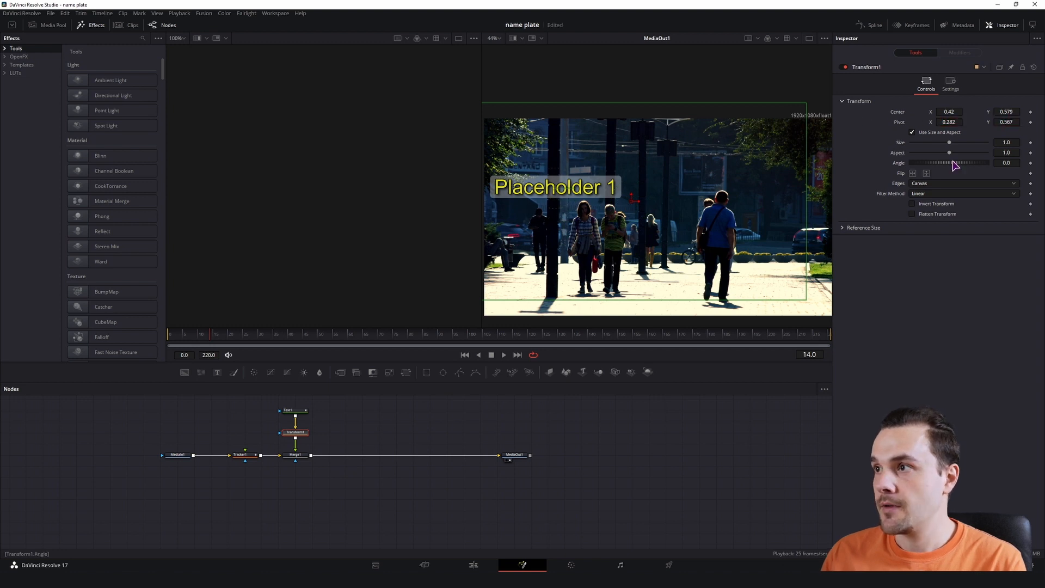
{"action": "mouse_move", "coordinate": [938, 163]}
{"action": "left_mouse_down"}
{"action": "mouse_move", "coordinate": [947, 162]}
{"action": "mouse_move", "coordinate": [934, 166]}
{"action": "mouse_move", "coordinate": [942, 175]}
{"action": "left_mouse_up"}
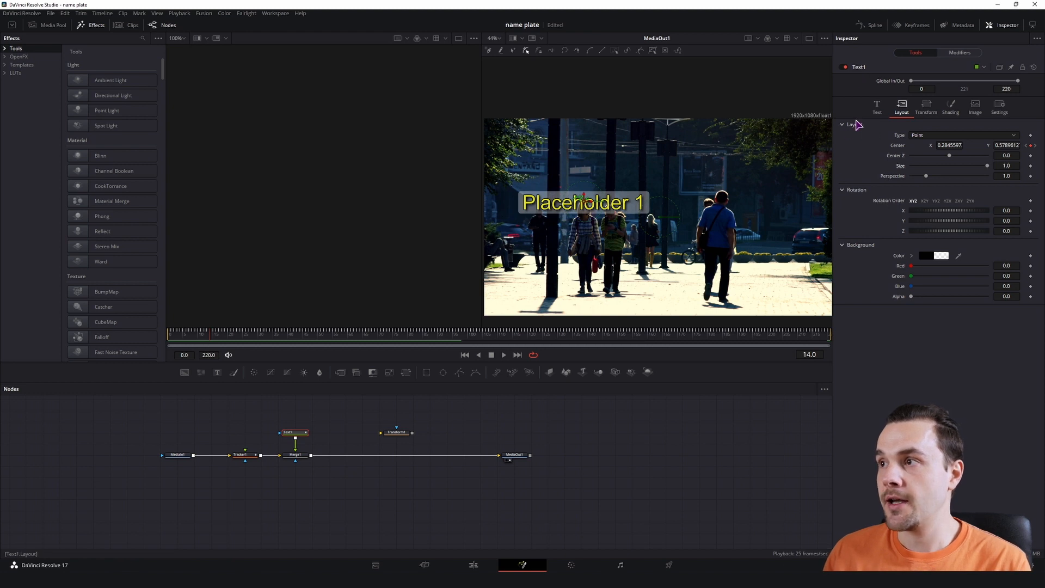
Insert an Offset: Position modifier on Text1's layout Center and move its position point down beside the walking man in blue
{"action": "right_click", "coordinate": [897, 150]}
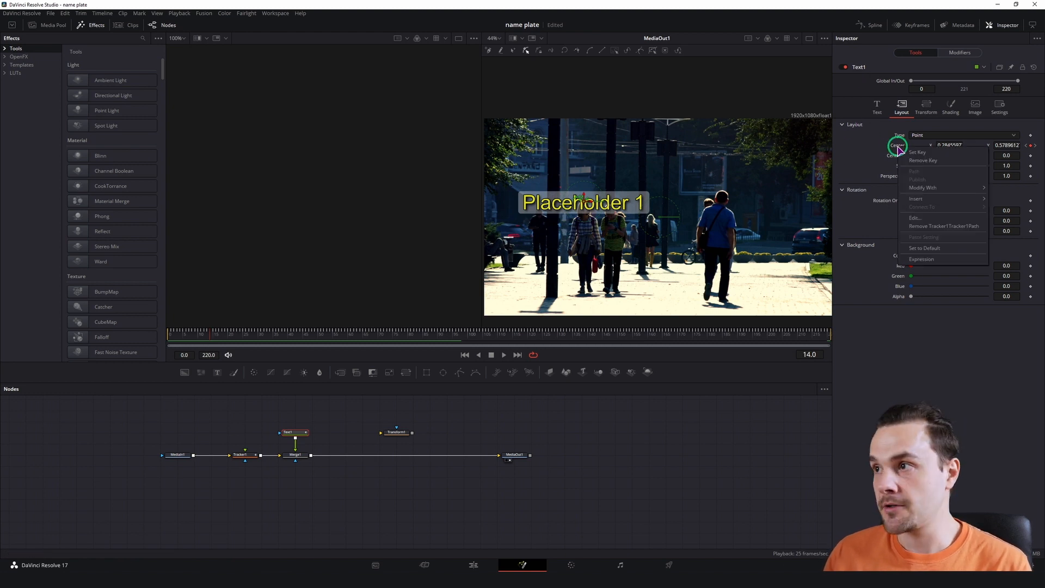
{"action": "mouse_move", "coordinate": [930, 203]}
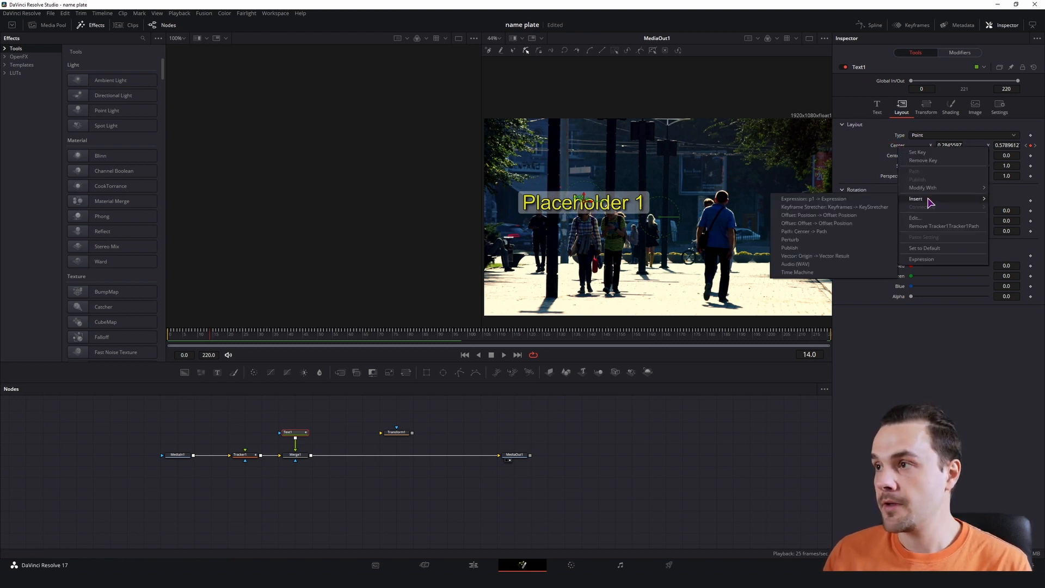
{"action": "left_click", "coordinate": [812, 215]}
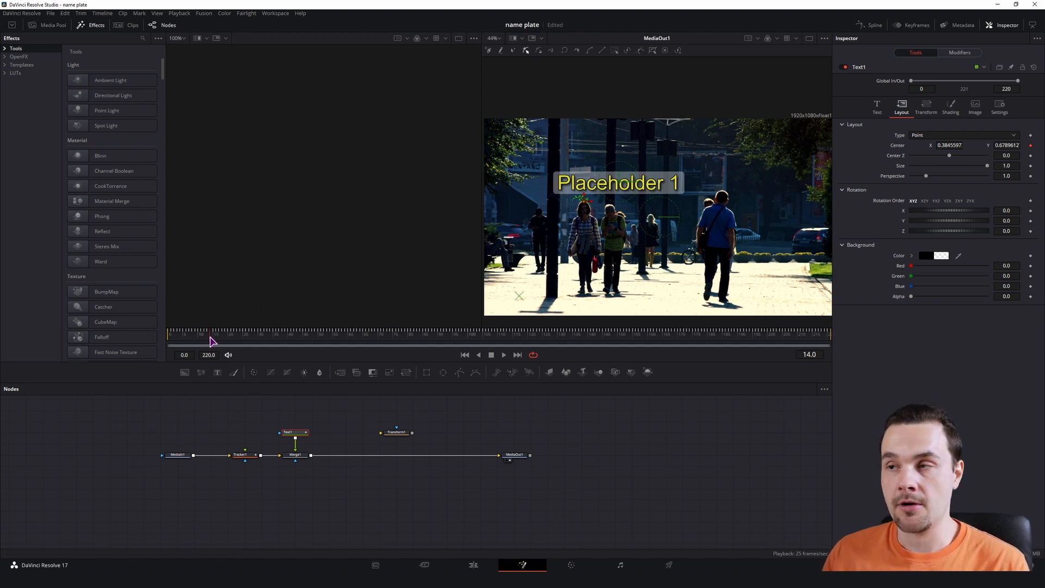
{"action": "left_click_drag", "start_coordinate": [589, 202], "coordinate": [666, 250]}
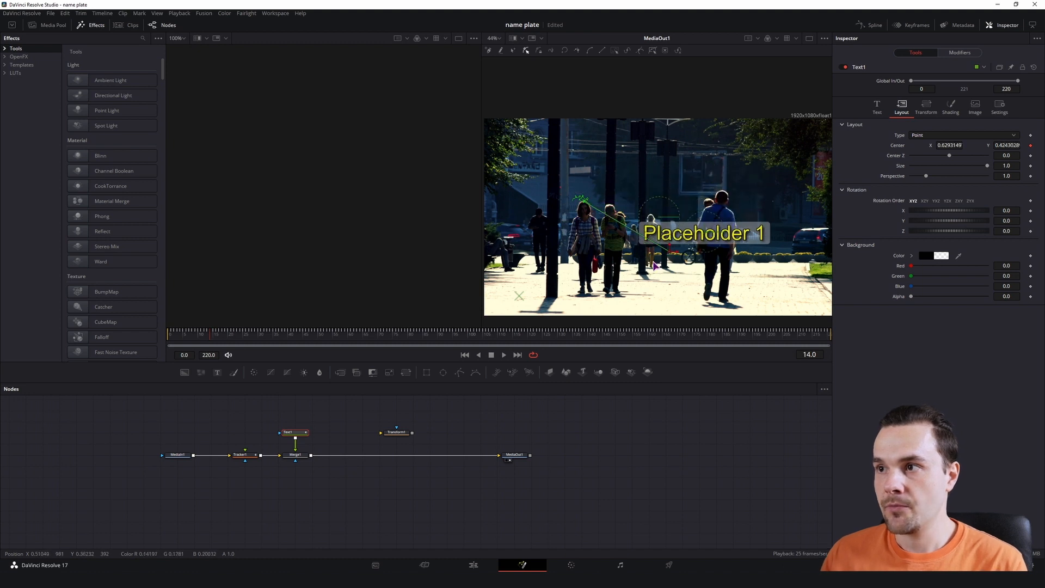
Step through frames 13 to 15 to check the text's offset, and undo moving the position point
{"action": "left_click", "coordinate": [209, 336]}
{"action": "key", "text": "Right"}
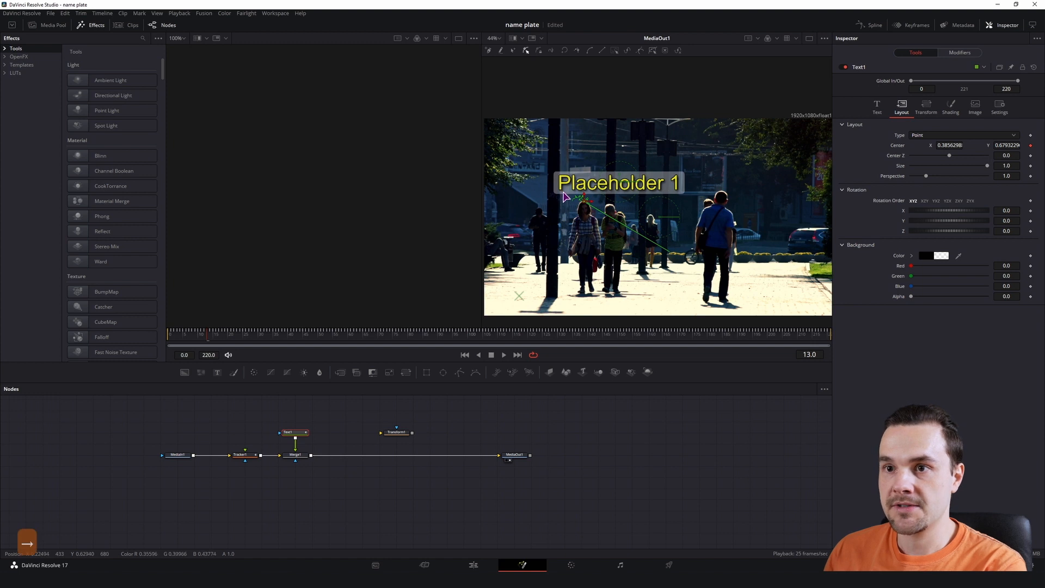
{"action": "key", "text": "Right"}
{"action": "key", "text": "Left"}
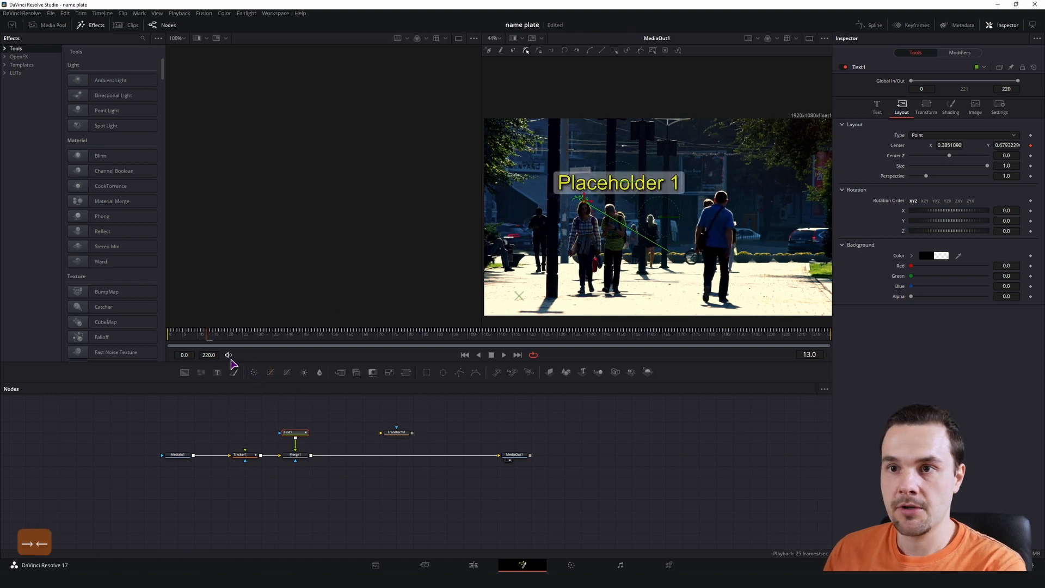
{"action": "key", "text": "Right"}
{"action": "key", "text": "Right"}
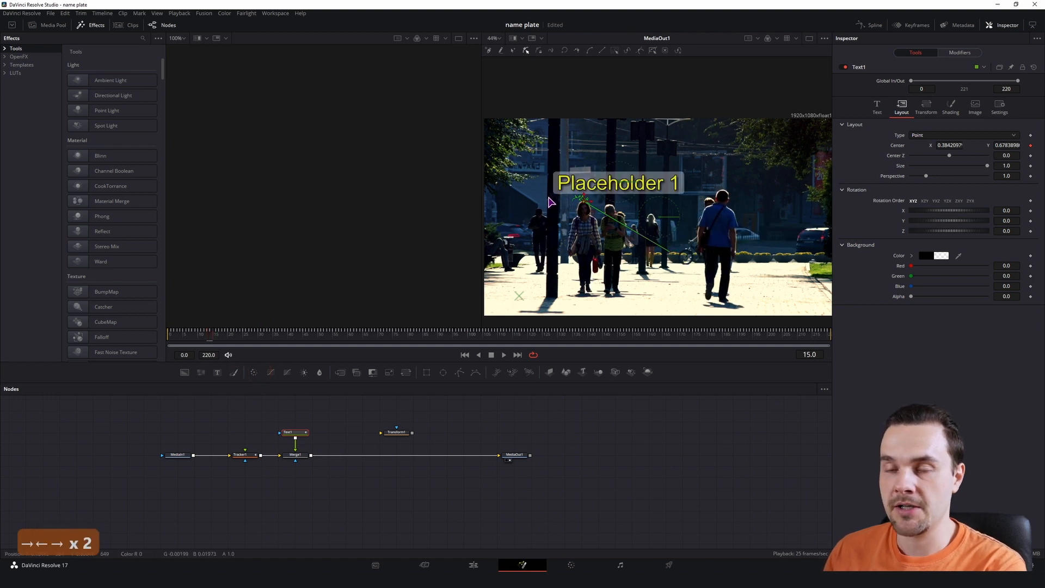
{"action": "key", "text": "ctrl+z"}
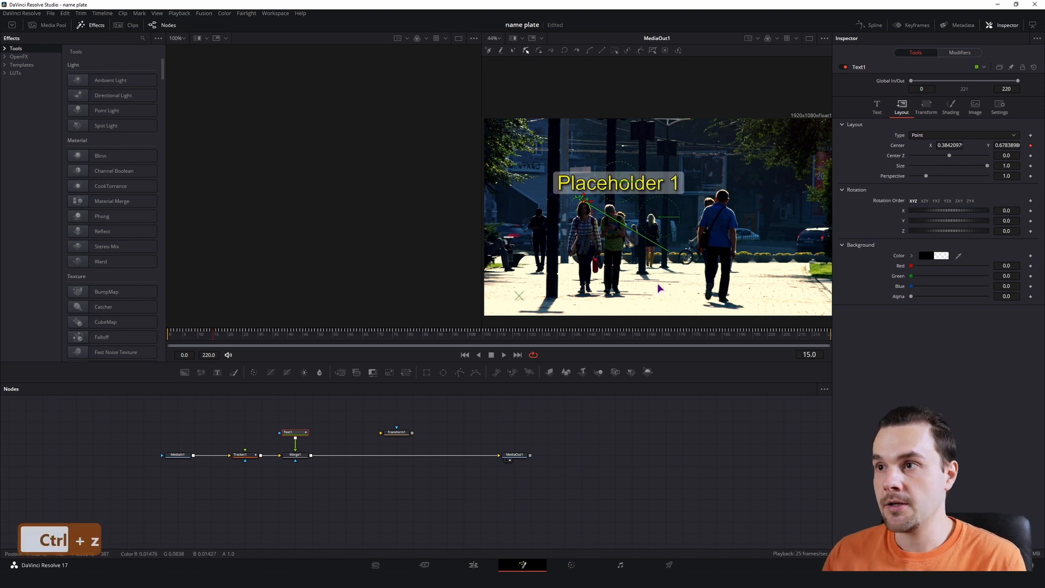
{"action": "key", "text": "ctrl+z"}
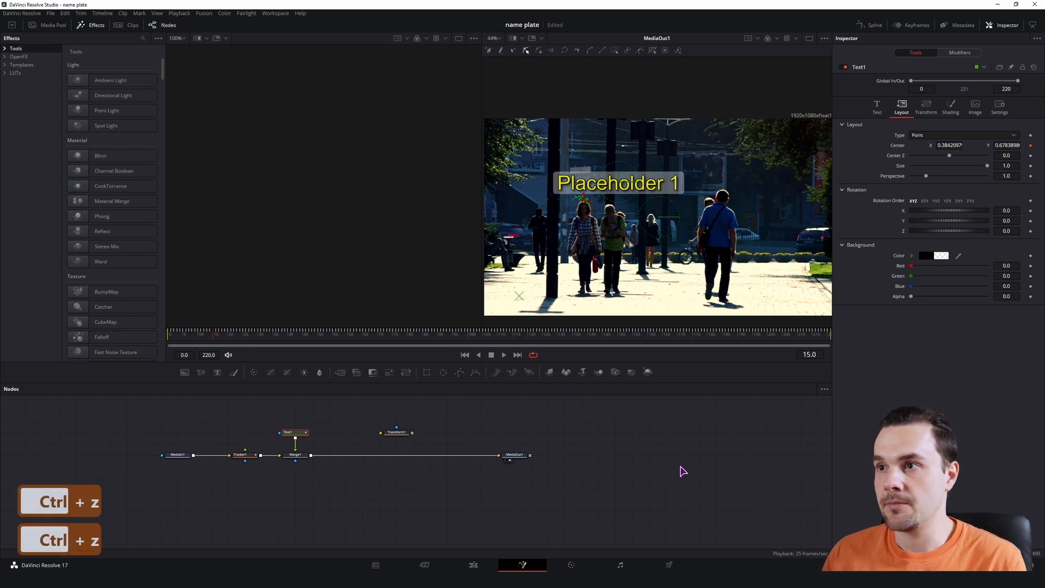
Insert an Offset: Offset modifier on Text1's layout Center, move the text back above the woman's head and play the clip
{"action": "right_click", "coordinate": [898, 147]}
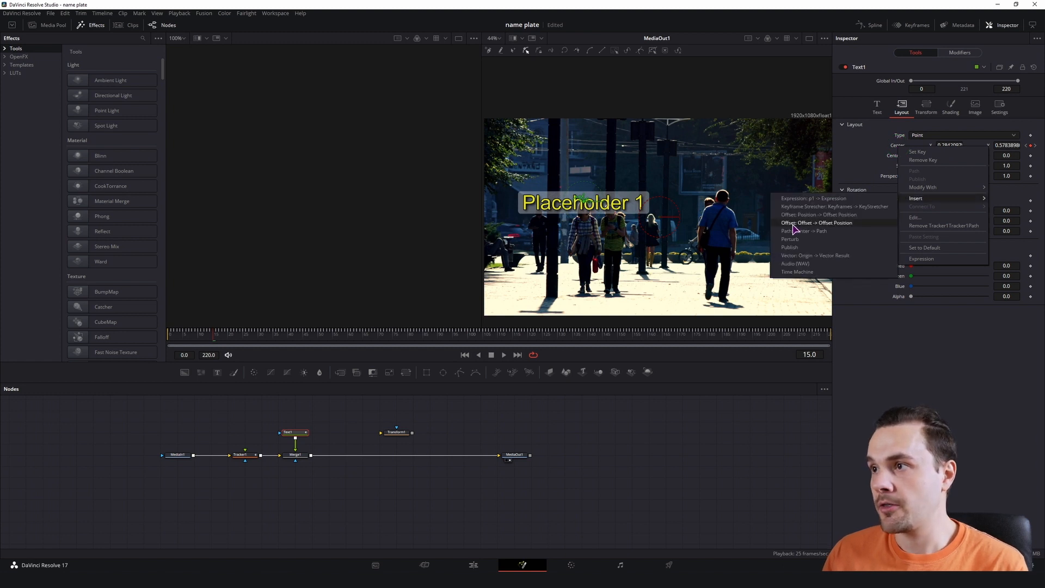
{"action": "left_click", "coordinate": [805, 223]}
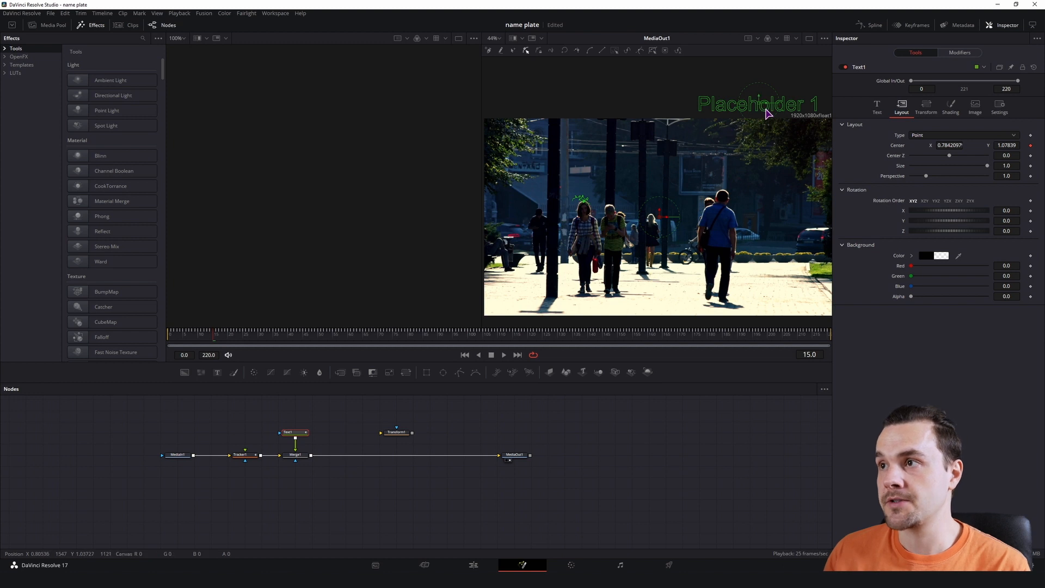
{"action": "left_click_drag", "start_coordinate": [760, 107], "coordinate": [536, 184]}
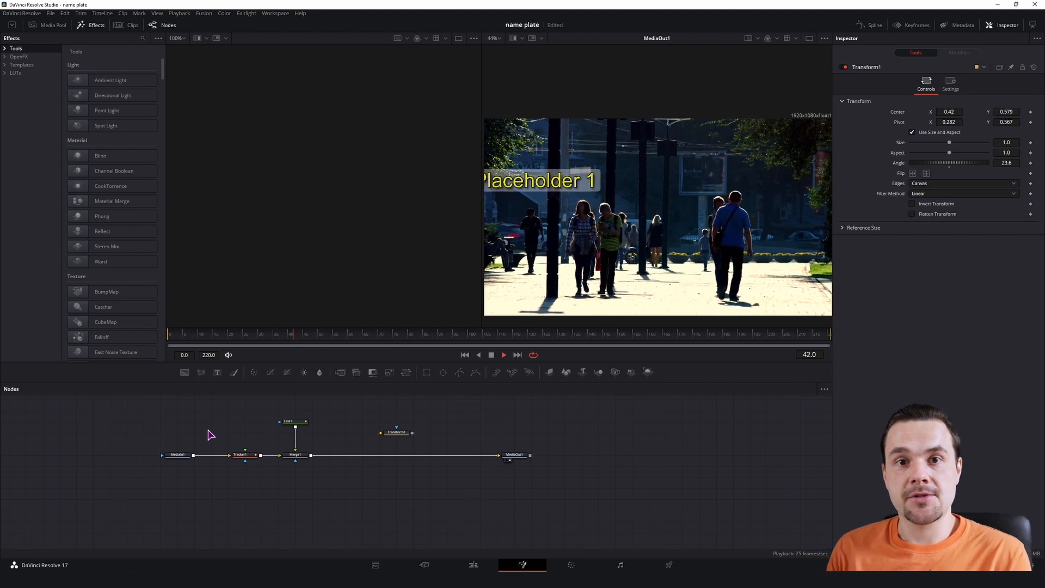
{"action": "key", "text": "space"}
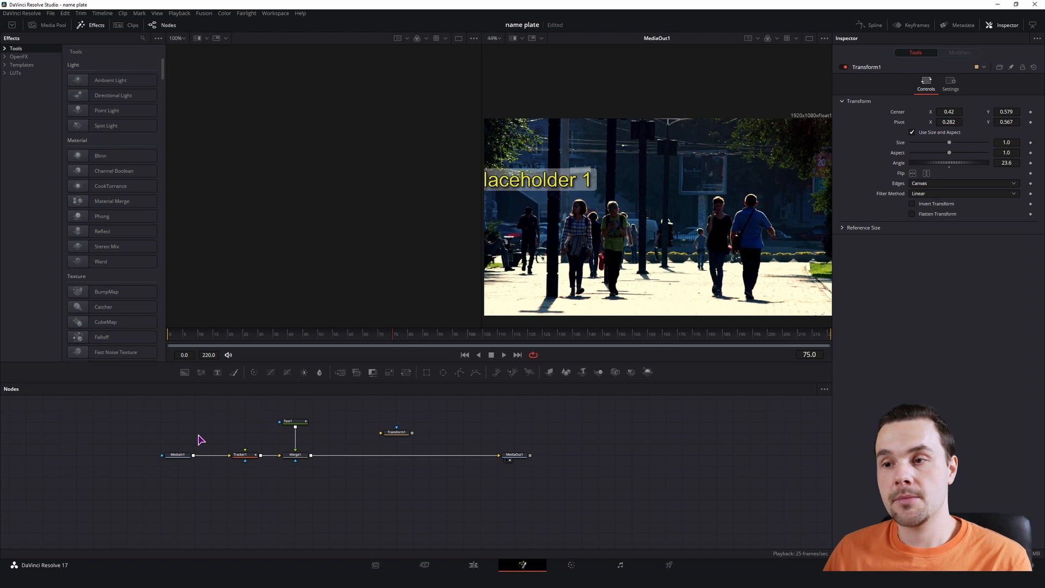
Reinsert Transform1 between Text1 and Merge1 and reset its Angle, Center and Pivot to their defaults
{"action": "left_click", "coordinate": [406, 434]}
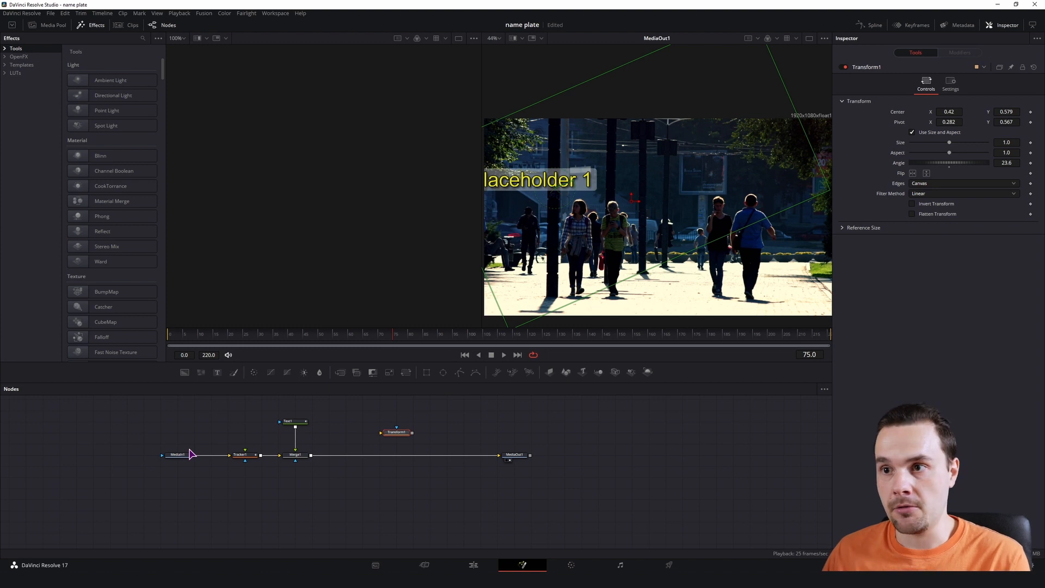
{"action": "left_click_drag", "start_coordinate": [396, 432], "coordinate": [295, 442]}
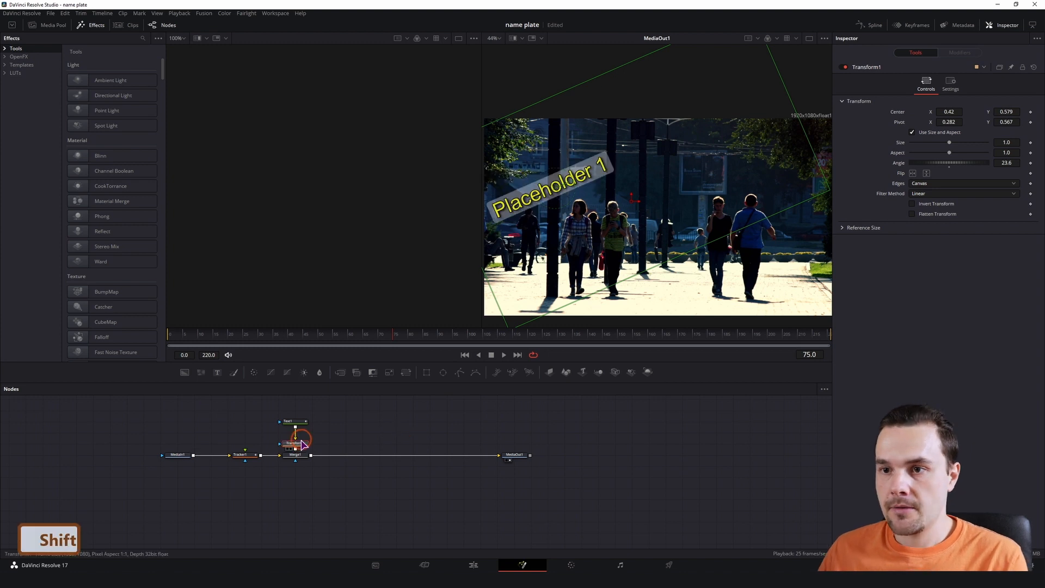
{"action": "double_click", "coordinate": [897, 164]}
{"action": "double_click", "coordinate": [899, 112]}
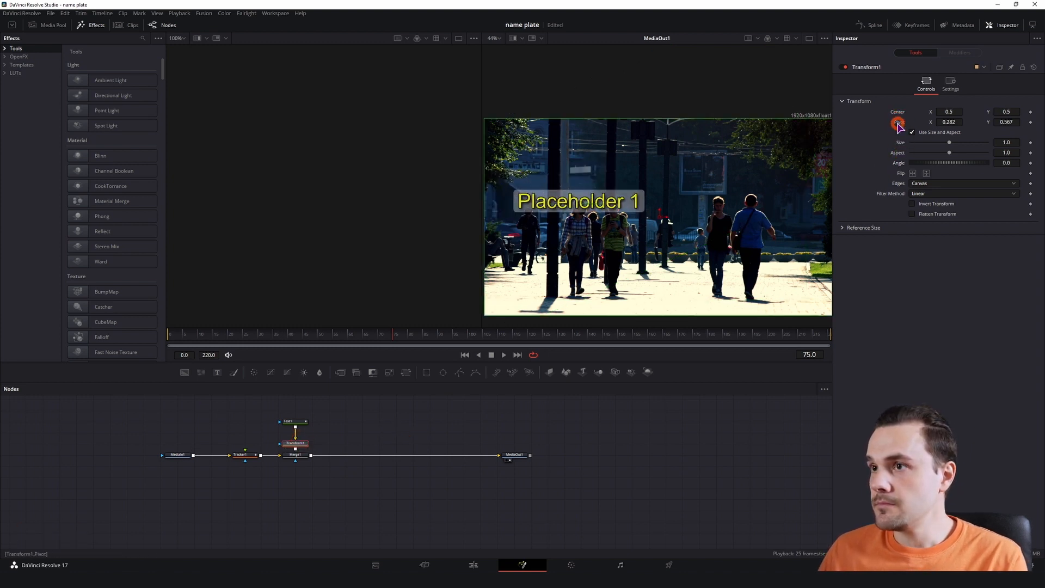
{"action": "double_click", "coordinate": [898, 122]}
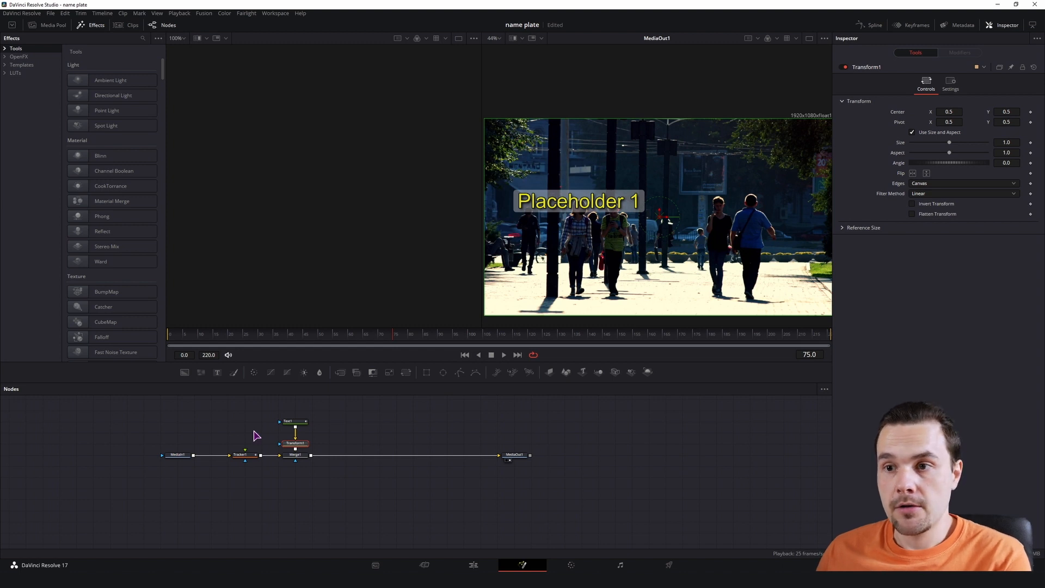
Remove Tracker1Tracker1Path from Text1's layout Center and delete the leftover path modifier
{"action": "left_click", "coordinate": [296, 424]}
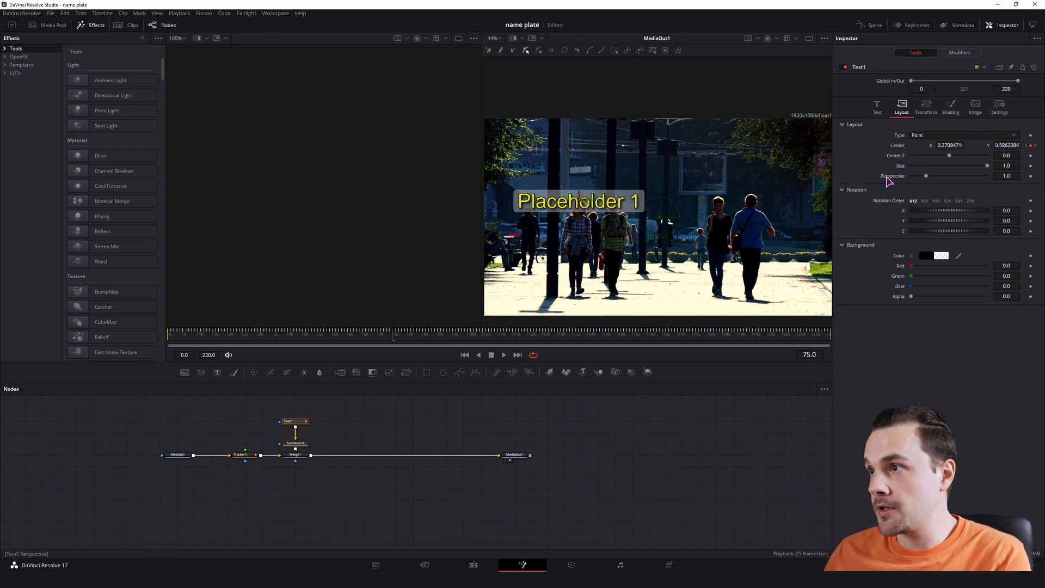
{"action": "left_click", "coordinate": [924, 230]}
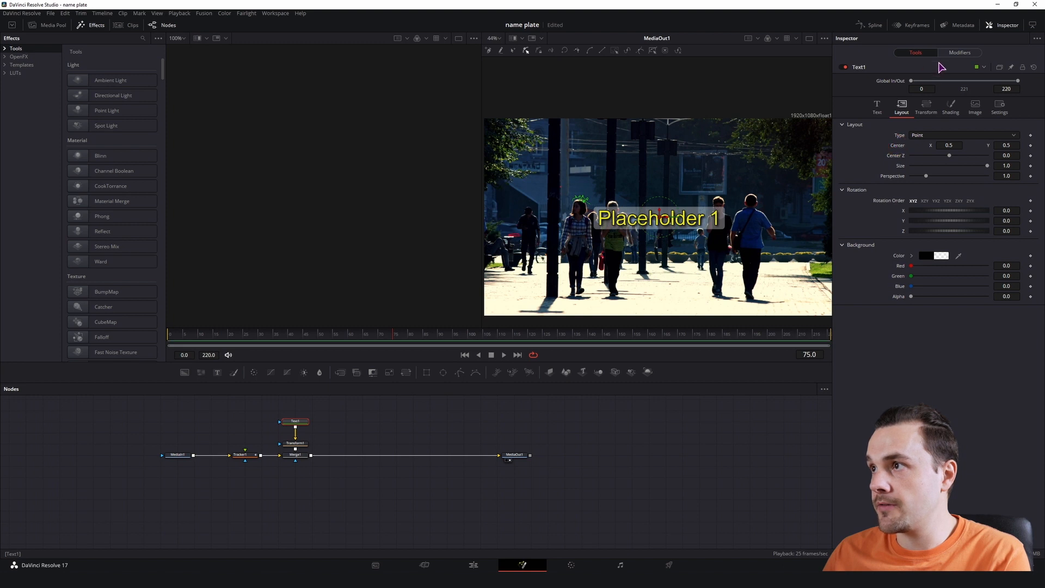
{"action": "left_click", "coordinate": [959, 52]}
{"action": "right_click", "coordinate": [885, 71]}
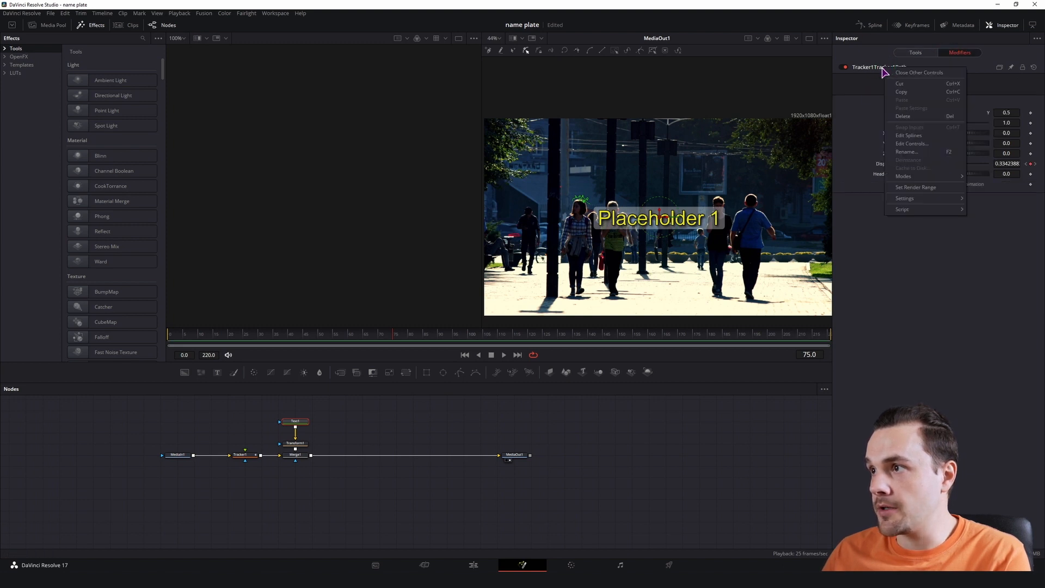
{"action": "left_click", "coordinate": [908, 116]}
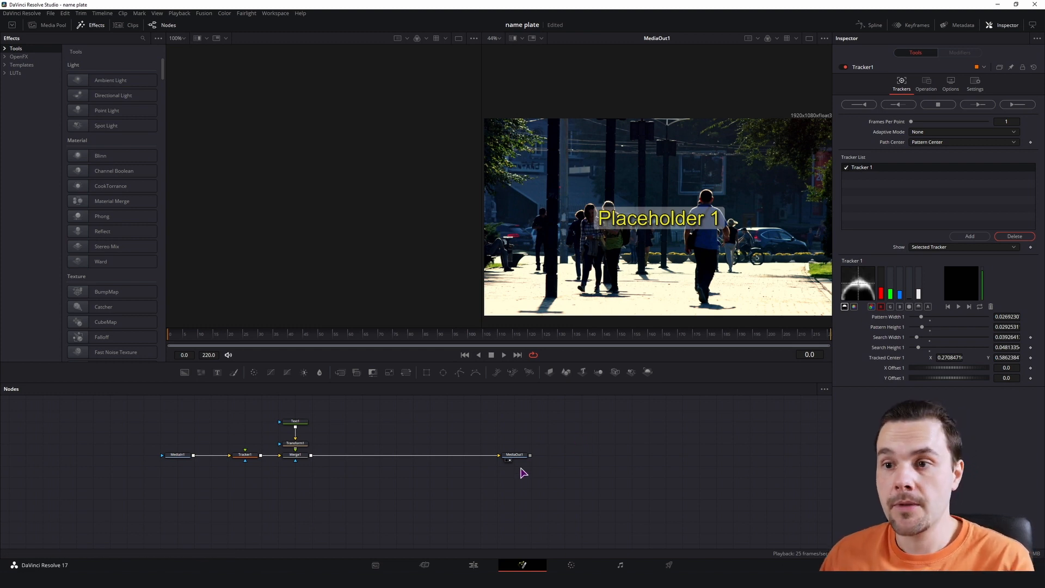
Duplicate the Text1, Transform1 and Merge1 group four times, chaining the copies between Merge1 and MediaOut1
{"action": "left_click_drag", "start_coordinate": [326, 477], "coordinate": [281, 416]}
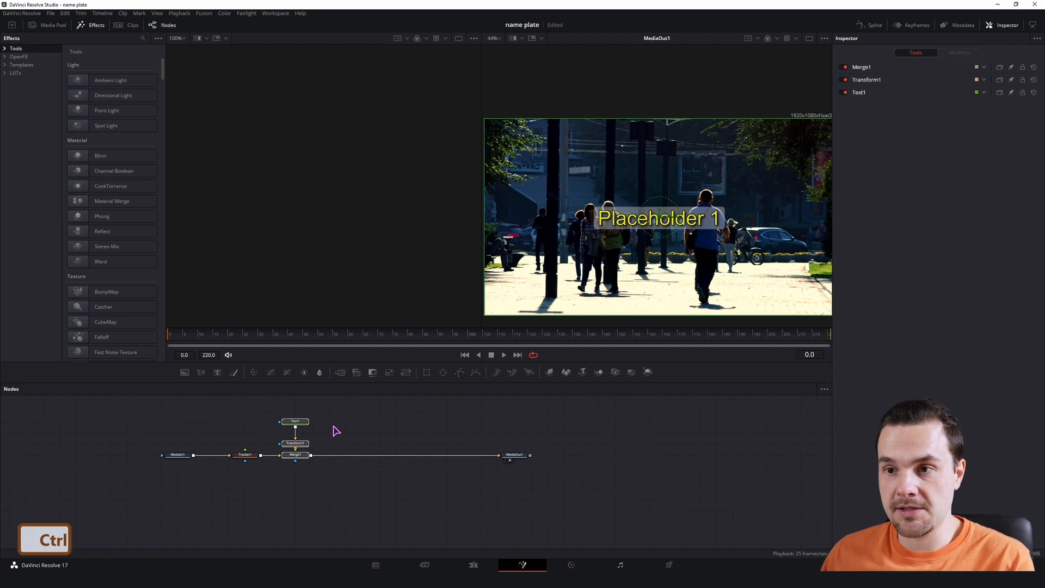
{"action": "key", "text": "ctrl+c"}
{"action": "left_click_drag", "start_coordinate": [396, 425], "coordinate": [354, 428]}
{"action": "left_click_drag", "start_coordinate": [487, 460], "coordinate": [532, 457]}
{"action": "left_click", "coordinate": [373, 427]}
{"action": "key", "text": "ctrl+v"}
{"action": "left_click_drag", "start_coordinate": [373, 444], "coordinate": [310, 466]}
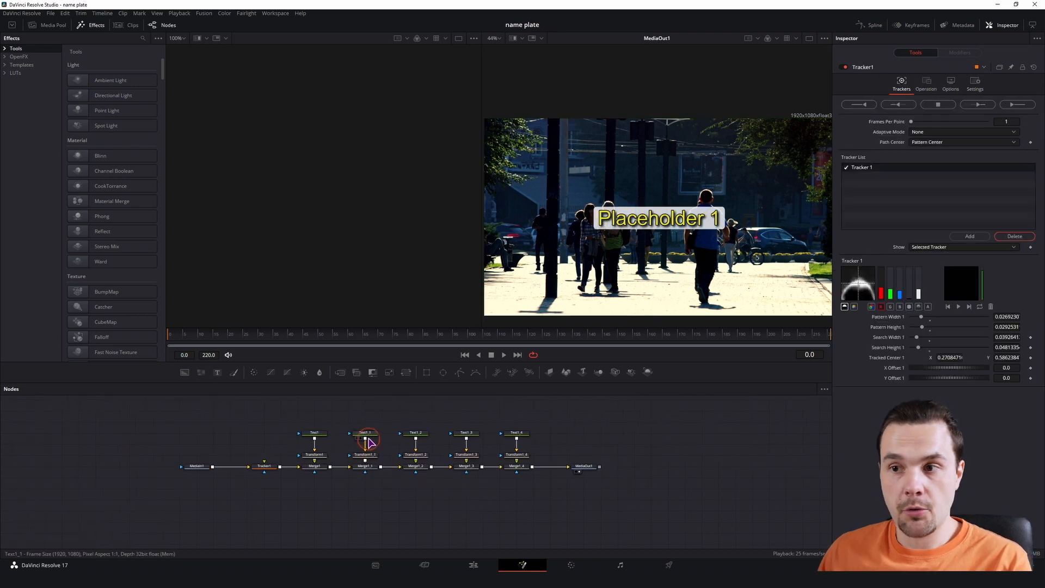
Renumber the texts of the four duplicated Text nodes as Placeholder 2, Placeholder 3, Placeholder 4 and Placeholder 5
{"action": "left_click", "coordinate": [368, 442]}
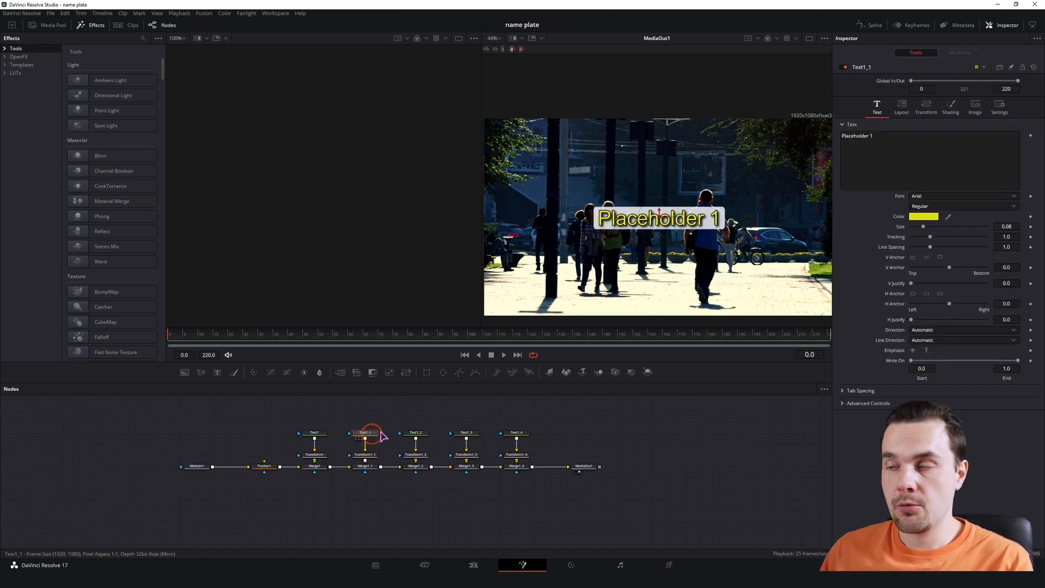
{"action": "left_click", "coordinate": [875, 137]}
{"action": "key", "text": "BackSpace"}
{"action": "type", "text": "2"}
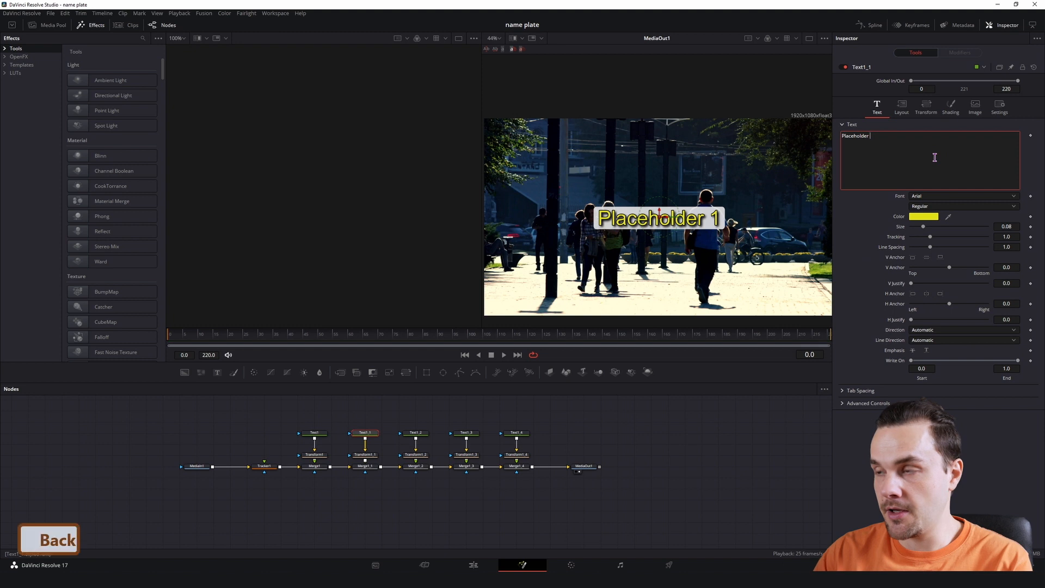
{"action": "left_click", "coordinate": [416, 433]}
{"action": "left_click", "coordinate": [901, 137]}
{"action": "key", "text": "BackSpace"}
{"action": "type", "text": "3"}
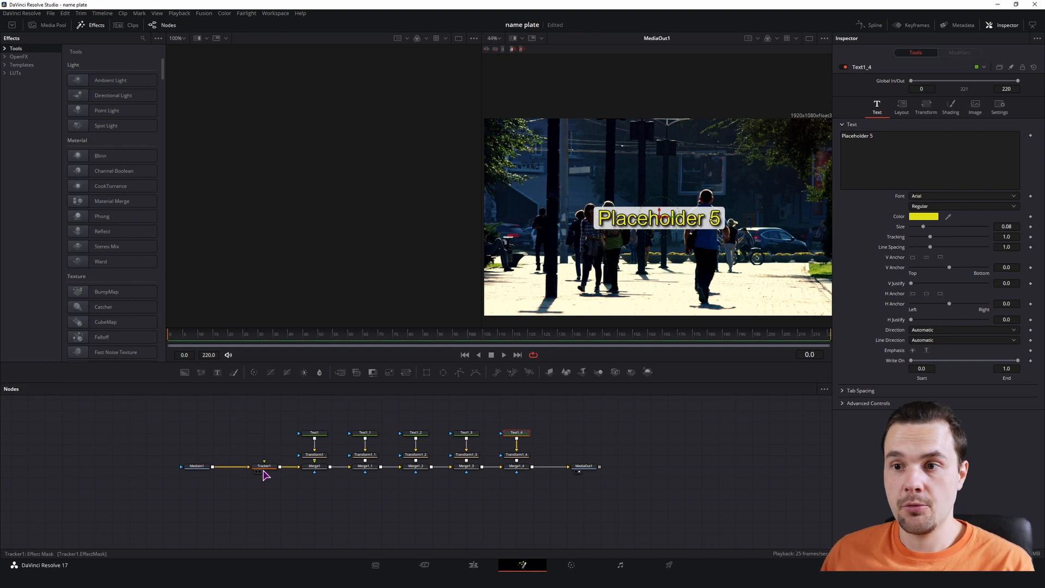
Add four more trackers to the Tracker1 node, Tracker 2 through Tracker 5
{"action": "left_click", "coordinate": [264, 467]}
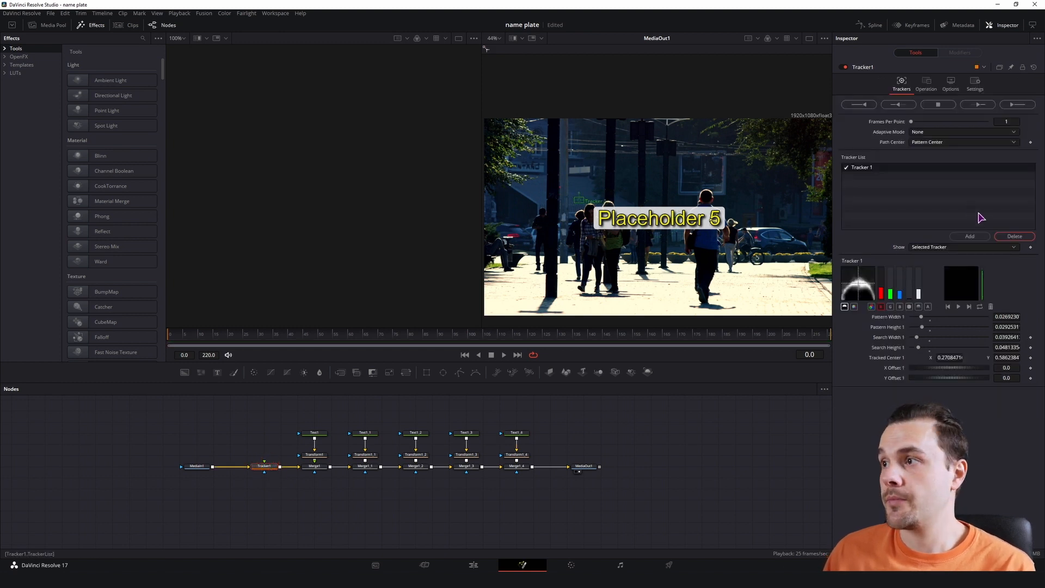
{"action": "left_click", "coordinate": [970, 236]}
{"action": "left_click", "coordinate": [971, 236]}
{"action": "left_click", "coordinate": [970, 237]}
{"action": "left_click", "coordinate": [970, 236]}
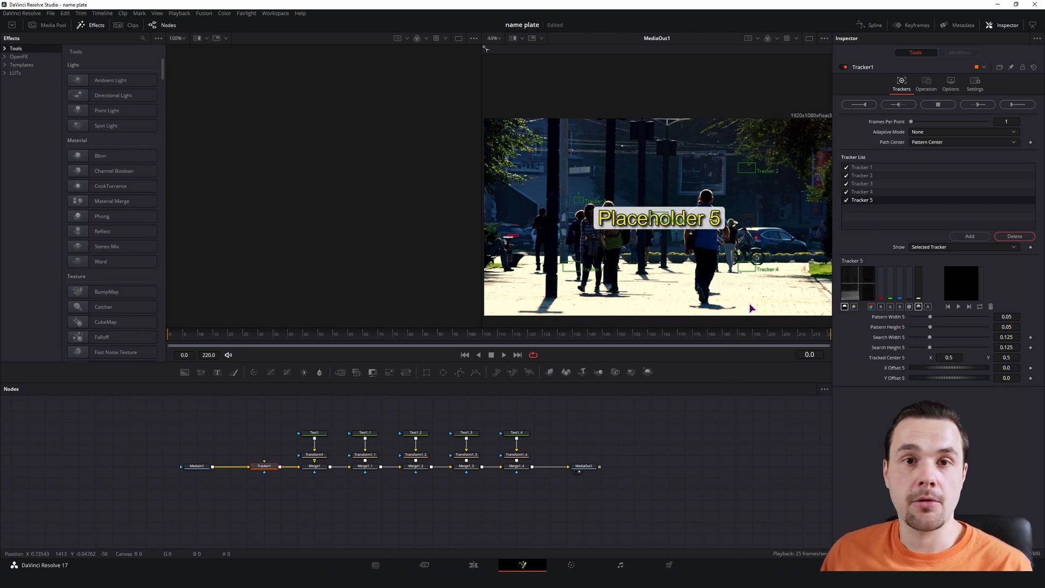
Line up the five trackers in a row above the people's heads so that none of them overlap
{"action": "left_click", "coordinate": [869, 169]}
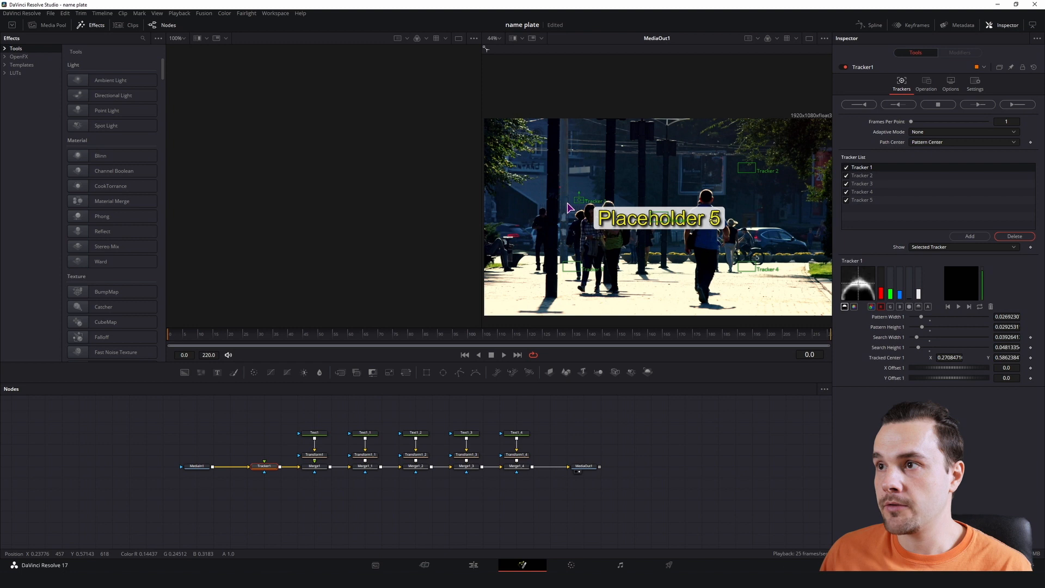
{"action": "left_click_drag", "start_coordinate": [597, 177], "coordinate": [607, 178]}
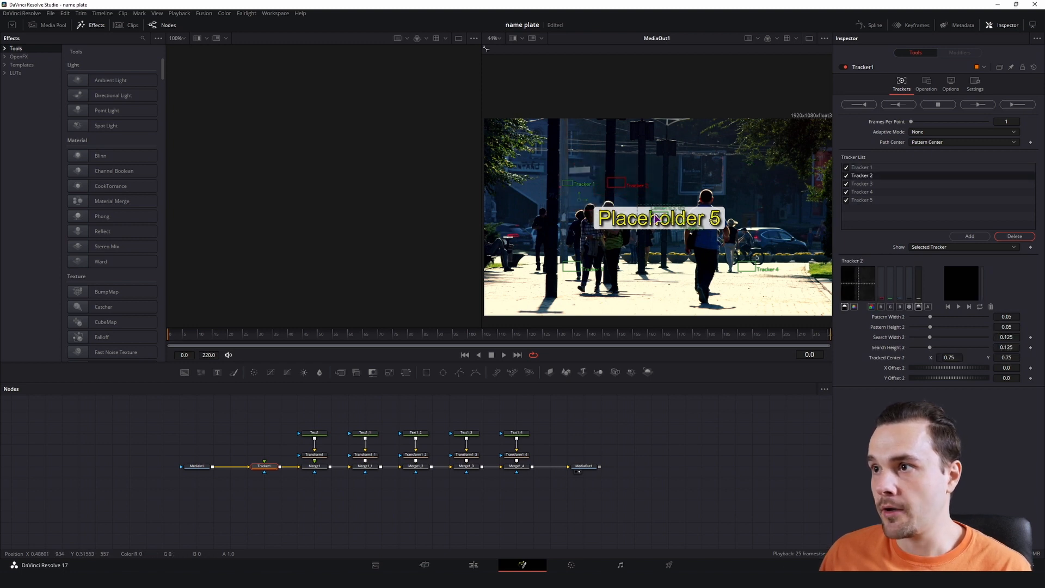
{"action": "left_click", "coordinate": [579, 188]}
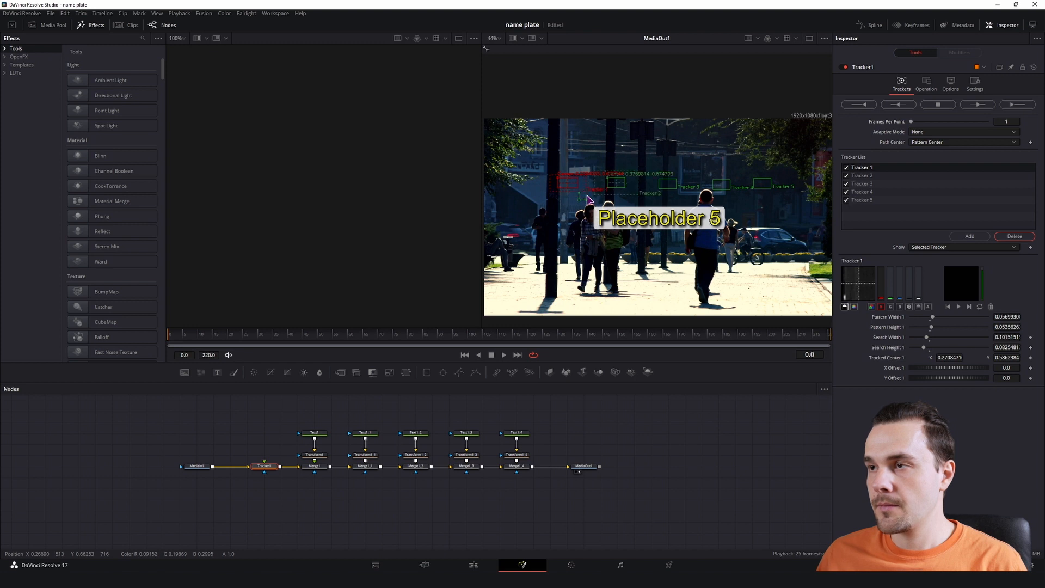
{"action": "left_click", "coordinate": [331, 417]}
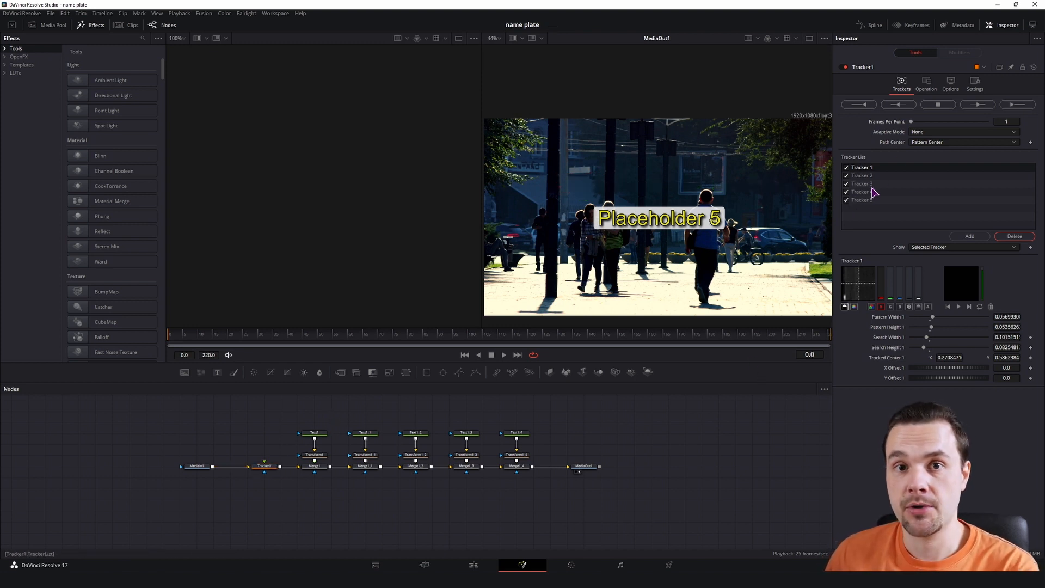
{"action": "left_click_drag", "start_coordinate": [359, 408], "coordinate": [539, 497]}
Switch to the Edit page, apply NamePlate Tracking 1 to the third timeline clip and try to add trackers in the effect's controls
{"action": "left_click", "coordinate": [473, 564]}
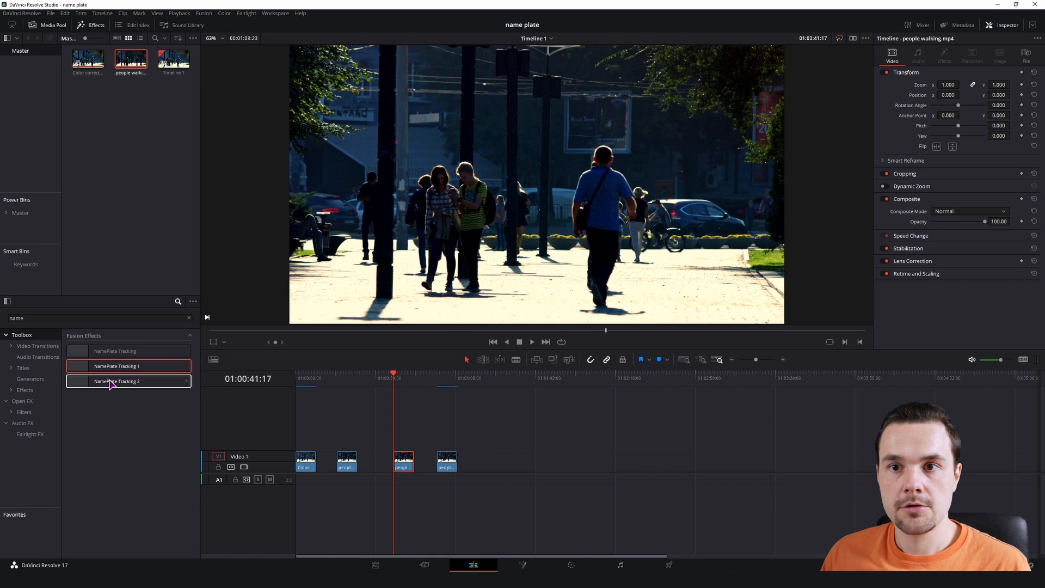
{"action": "left_click_drag", "start_coordinate": [103, 368], "coordinate": [406, 462]}
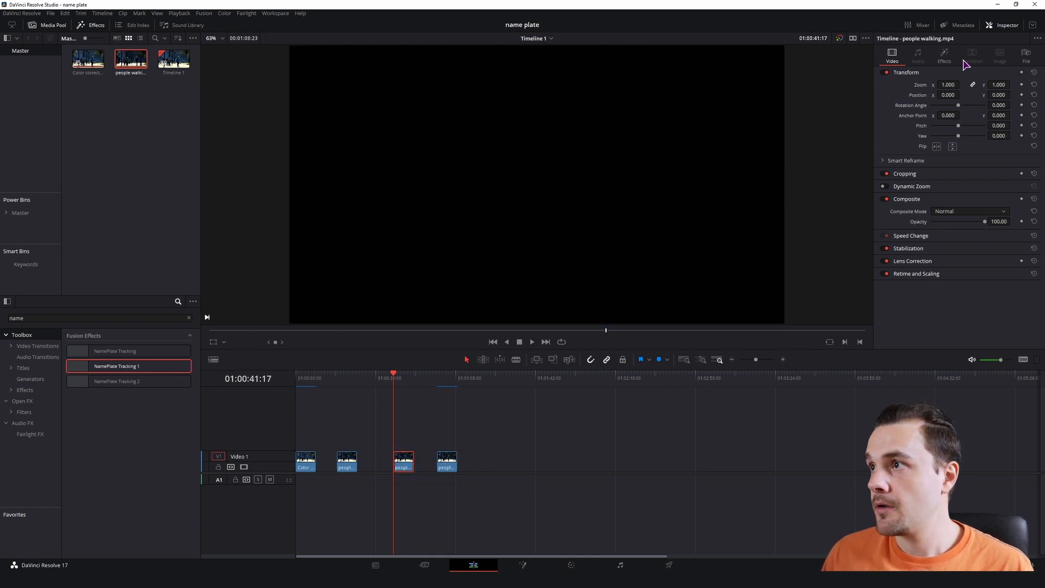
{"action": "left_click", "coordinate": [945, 55]}
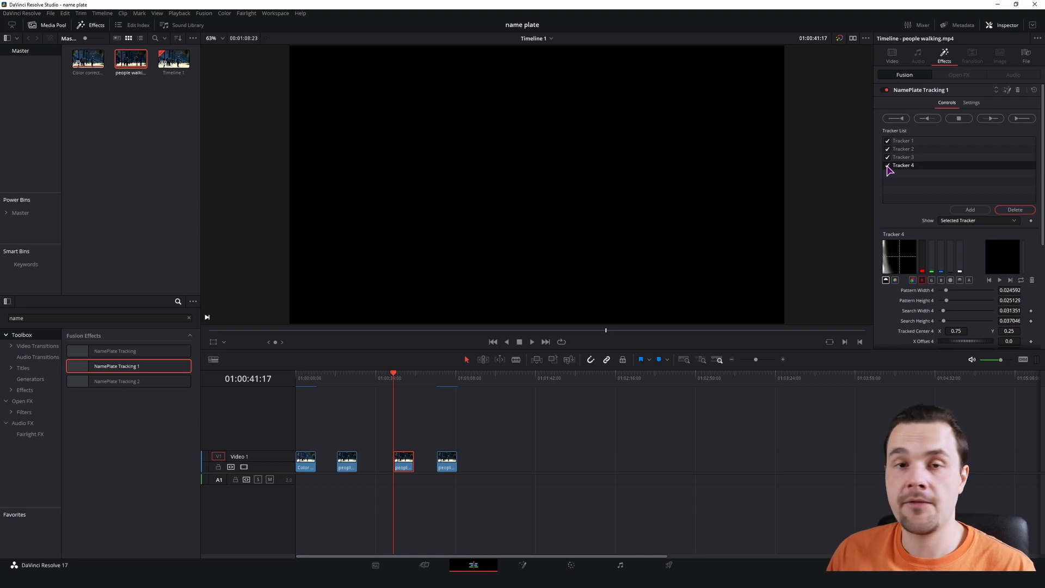
{"action": "left_click", "coordinate": [975, 210]}
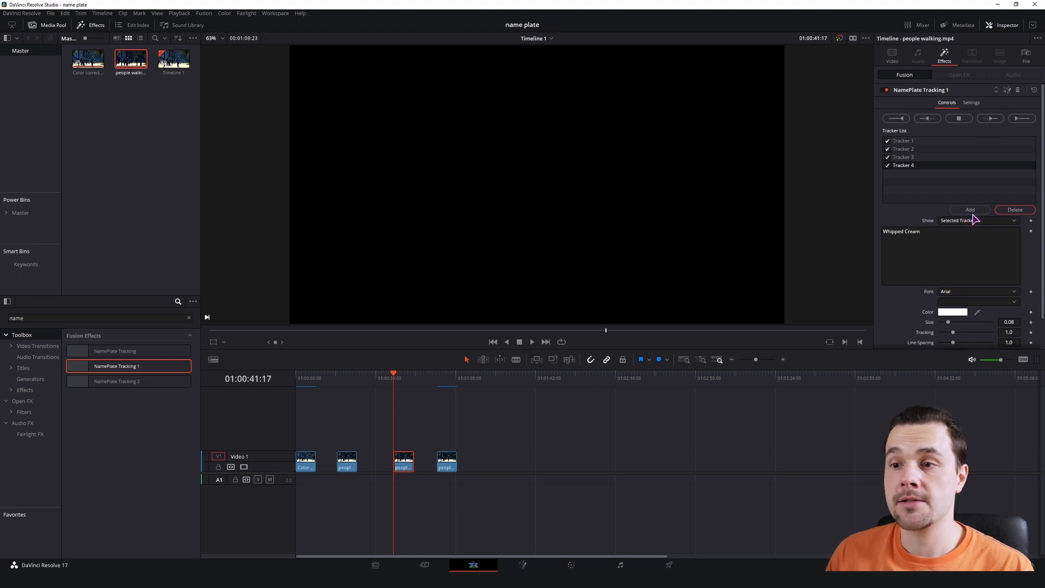
Open the effect in Fusion, spread out its macro nodes and delete Tracker 7 and Tracker 6 from Tracker1
{"action": "left_click", "coordinate": [1008, 91]}
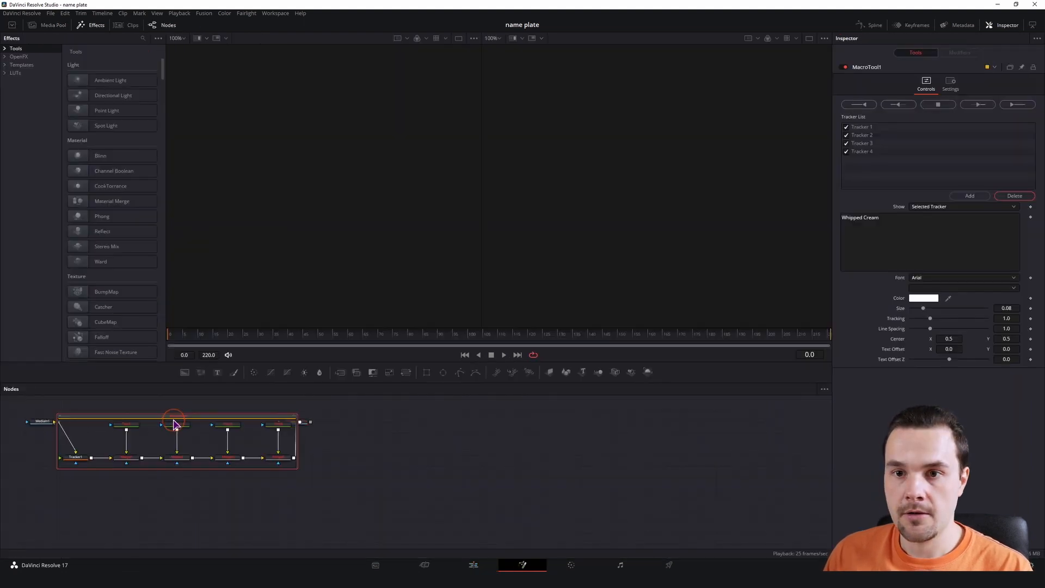
{"action": "left_click_drag", "start_coordinate": [175, 421], "coordinate": [166, 464]}
{"action": "left_click_drag", "start_coordinate": [195, 418], "coordinate": [193, 452]}
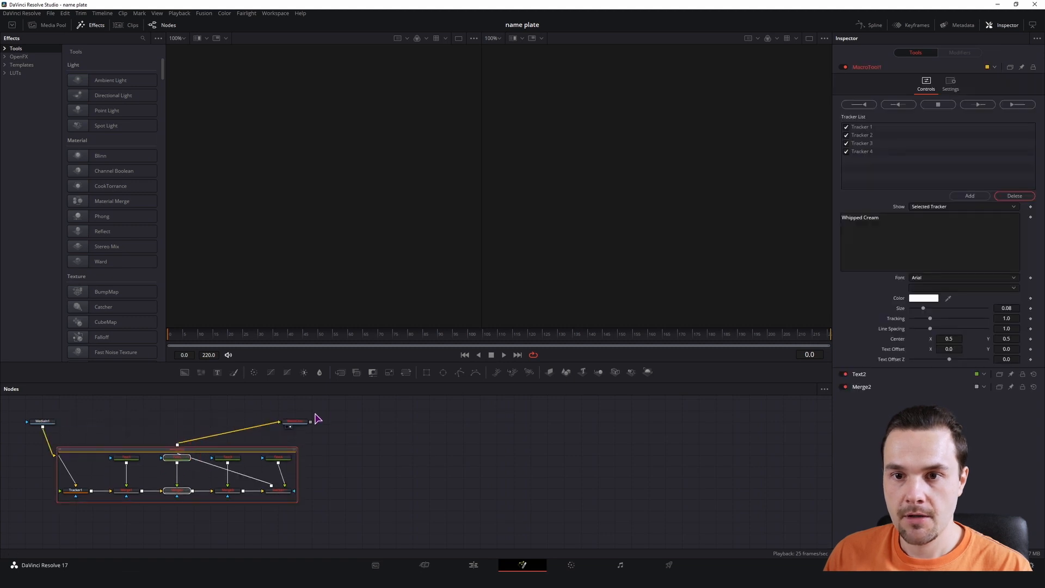
{"action": "left_click", "coordinate": [76, 491]}
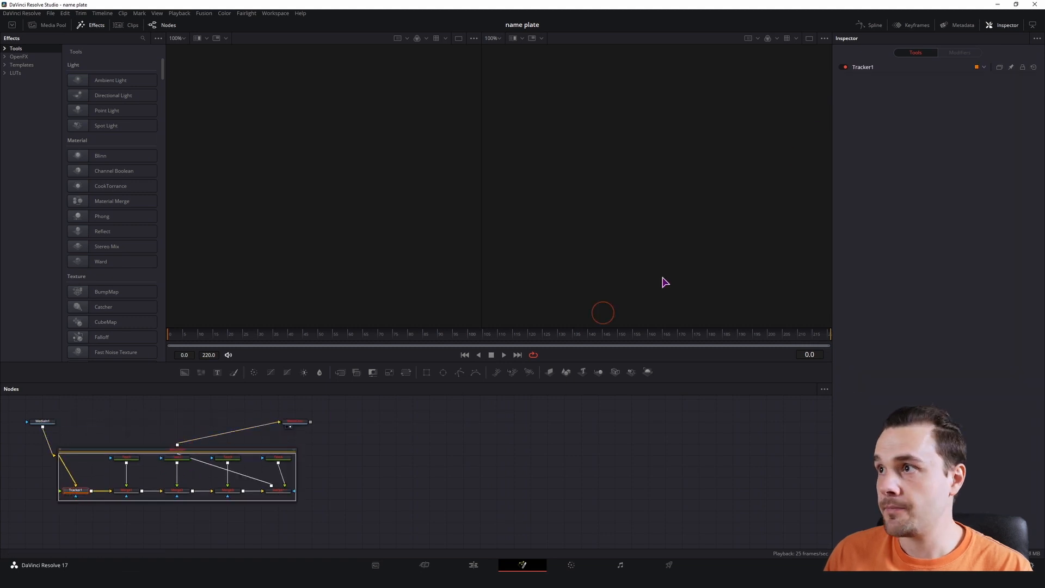
{"action": "left_click", "coordinate": [868, 69]}
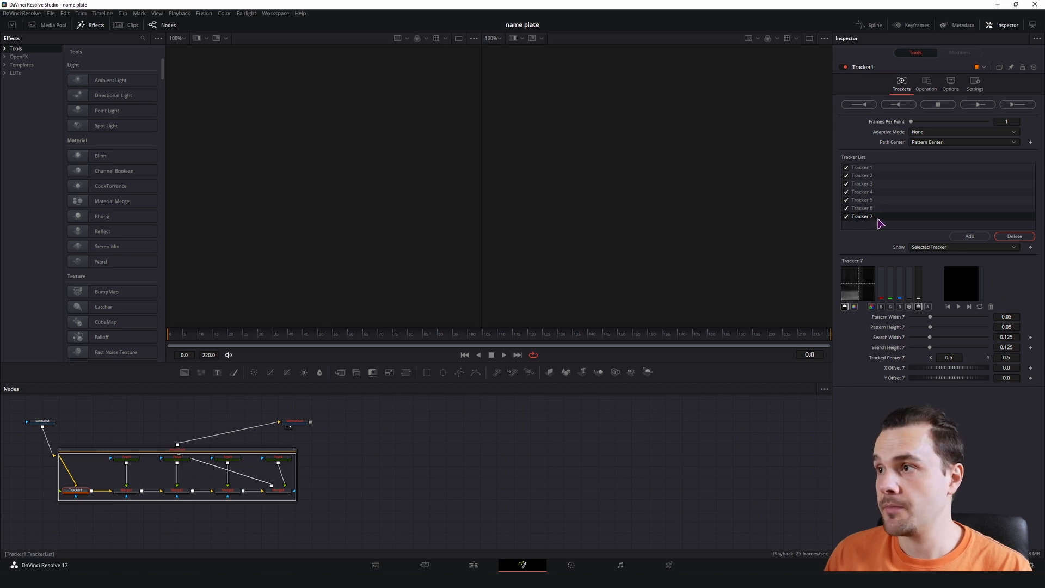
{"action": "left_click", "coordinate": [1015, 236]}
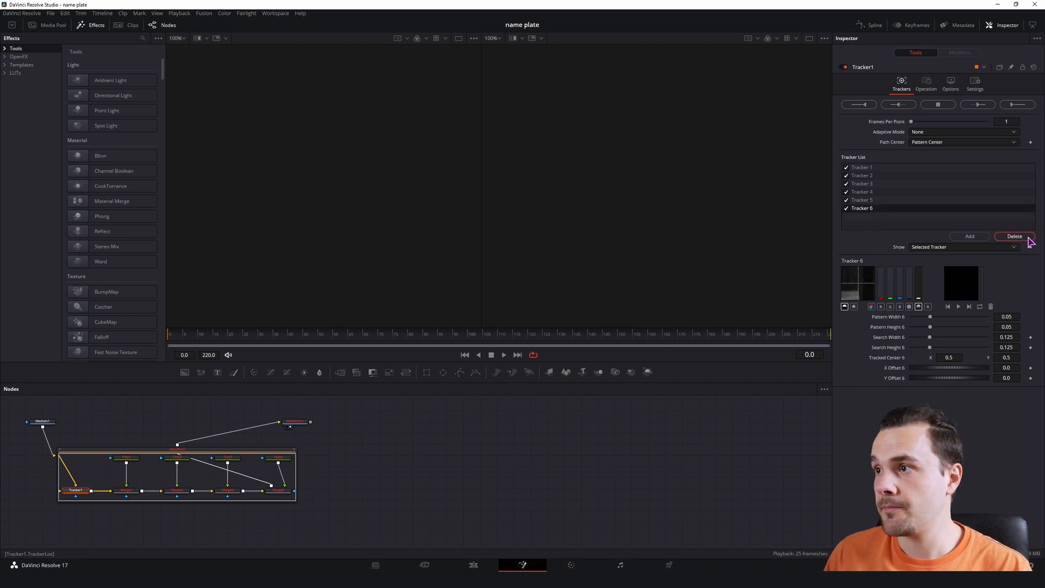
{"action": "left_click", "coordinate": [1023, 238]}
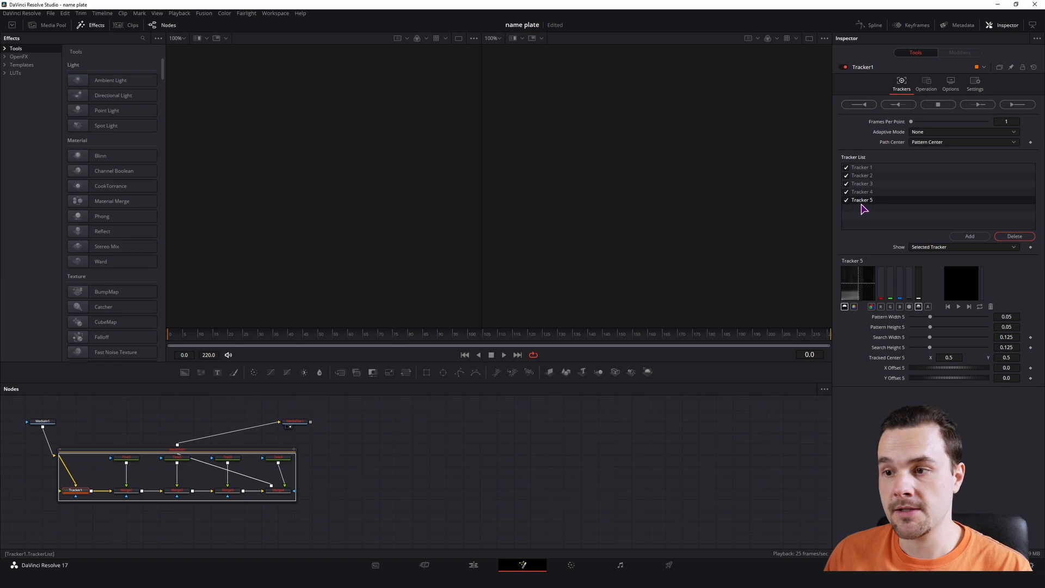
Return to the Edit page and try to delete trackers from the NamePlate Tracking 1 tracker list, starting with Tracker 4
{"action": "left_click", "coordinate": [473, 565]}
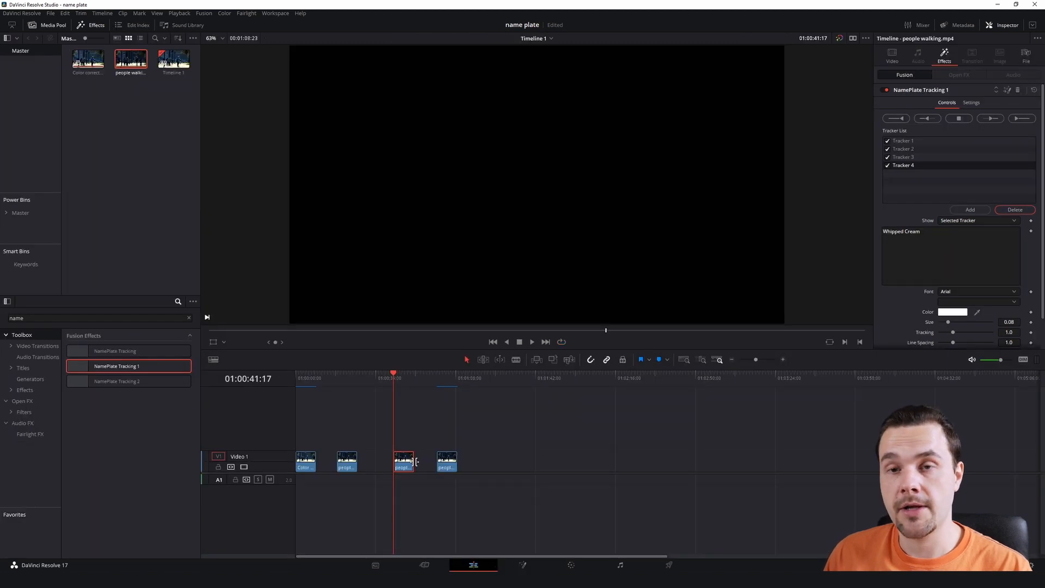
{"action": "left_click", "coordinate": [918, 167]}
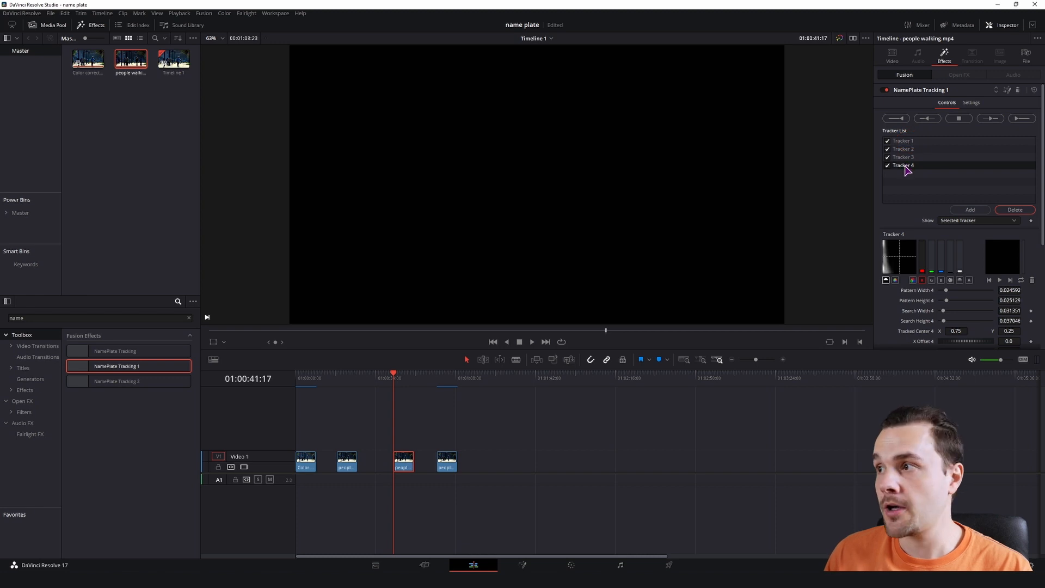
{"action": "left_click", "coordinate": [1017, 210]}
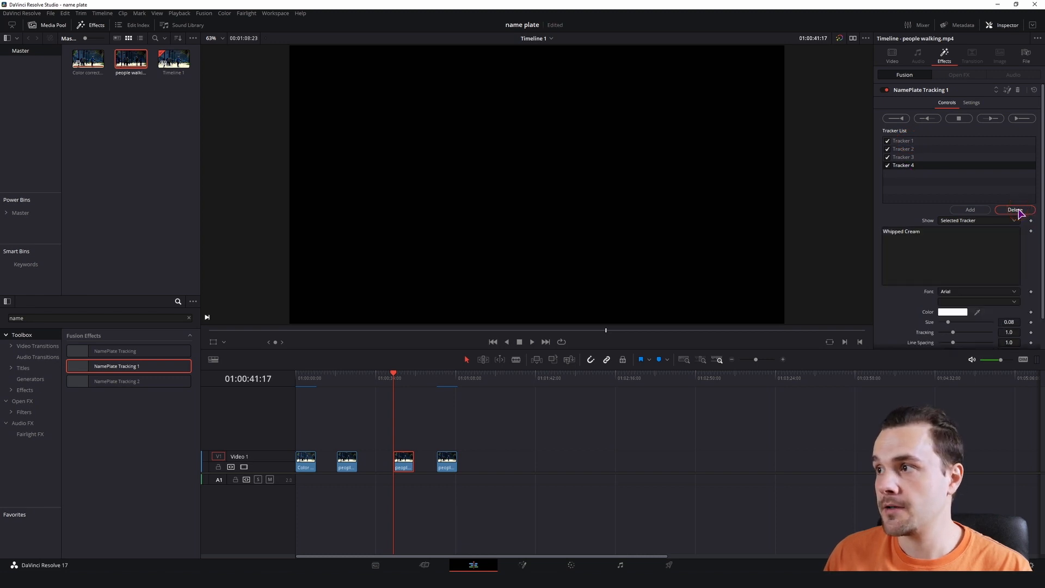
{"action": "left_click", "coordinate": [1014, 210]}
{"action": "left_click", "coordinate": [1014, 211]}
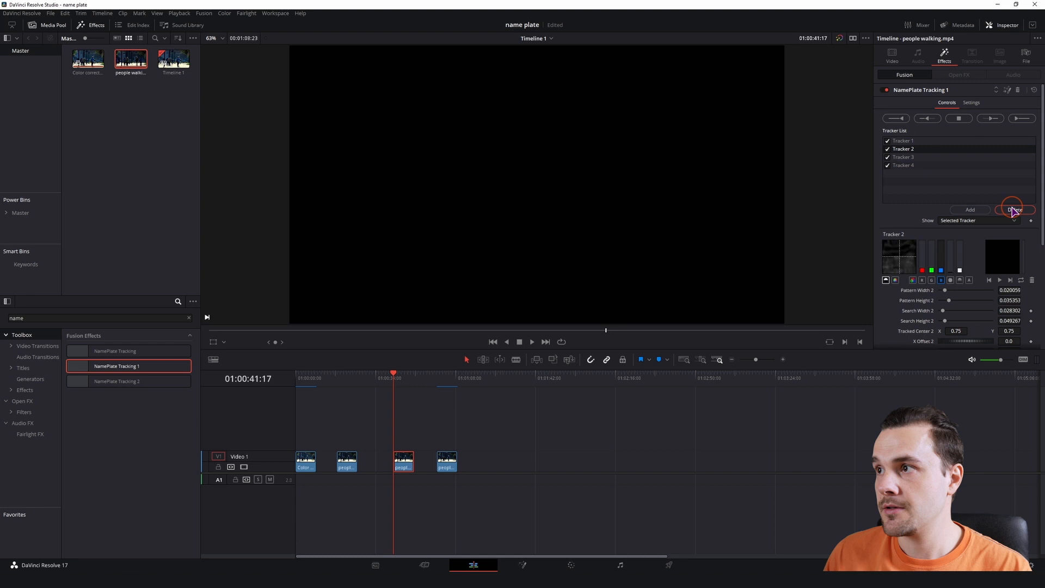
Select each of the four trackers in the effect's list in turn and examine which ones still respond
{"action": "left_click", "coordinate": [907, 158]}
{"action": "left_click", "coordinate": [907, 166]}
{"action": "left_click", "coordinate": [907, 158]}
{"action": "left_click", "coordinate": [907, 149]}
{"action": "left_click", "coordinate": [908, 141]}
{"action": "left_click", "coordinate": [968, 186]}
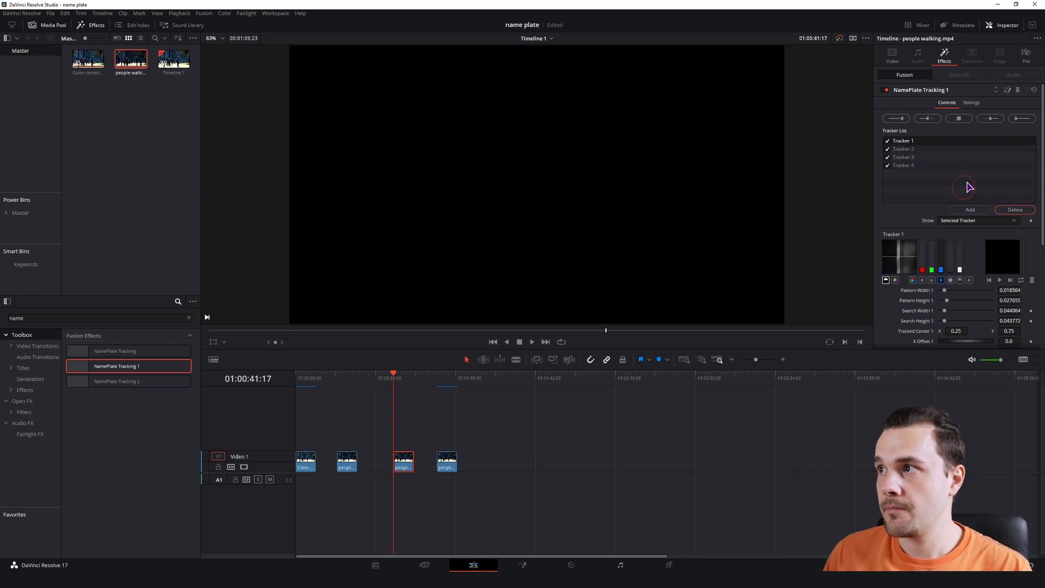
Check the macro's Tracker1 list in Fusion and return to the Edit page
{"action": "left_click", "coordinate": [1008, 90]}
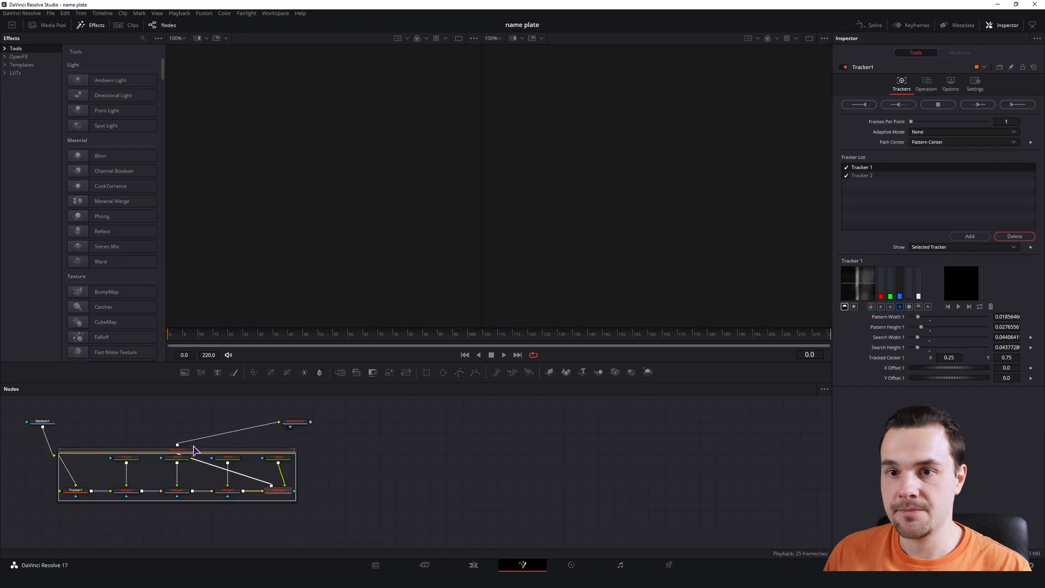
{"action": "left_click", "coordinate": [90, 492]}
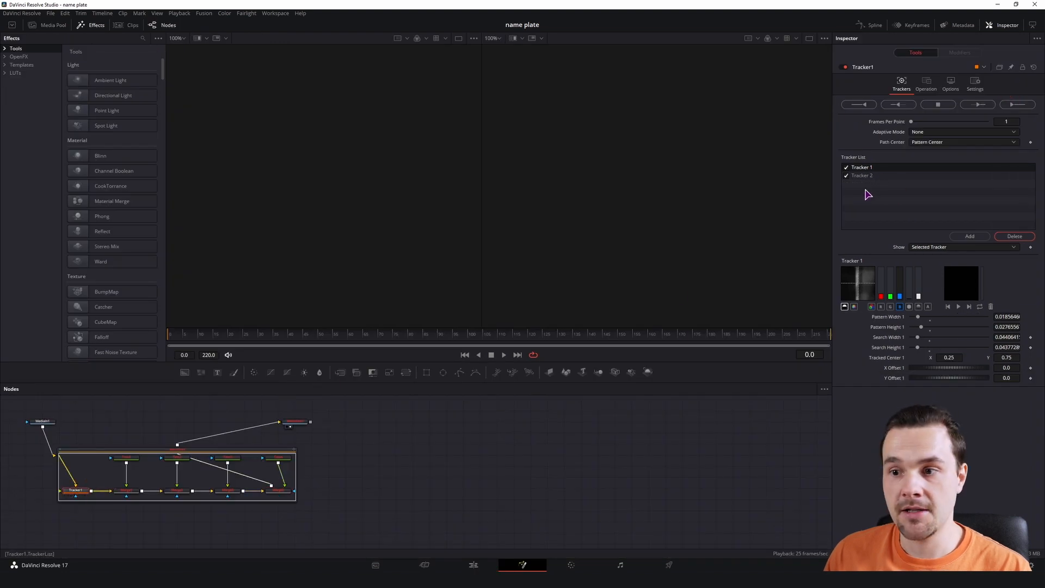
{"action": "left_click", "coordinate": [473, 565]}
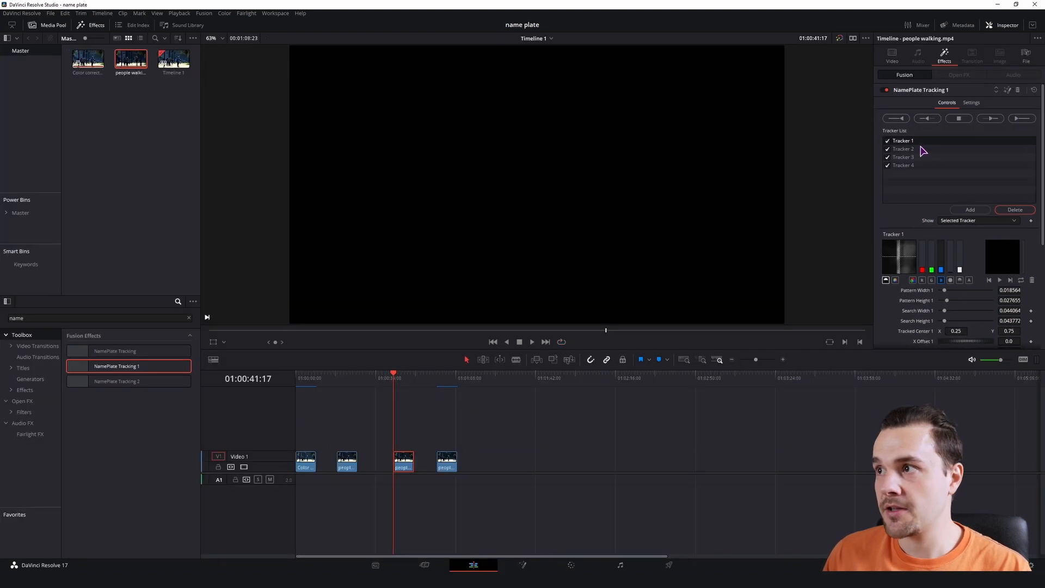
Step through Tracker 2, 3 and 4 in the Edit page list and try deleting trackers again
{"action": "left_click", "coordinate": [916, 148]}
{"action": "left_click", "coordinate": [906, 157]}
{"action": "left_click", "coordinate": [906, 167]}
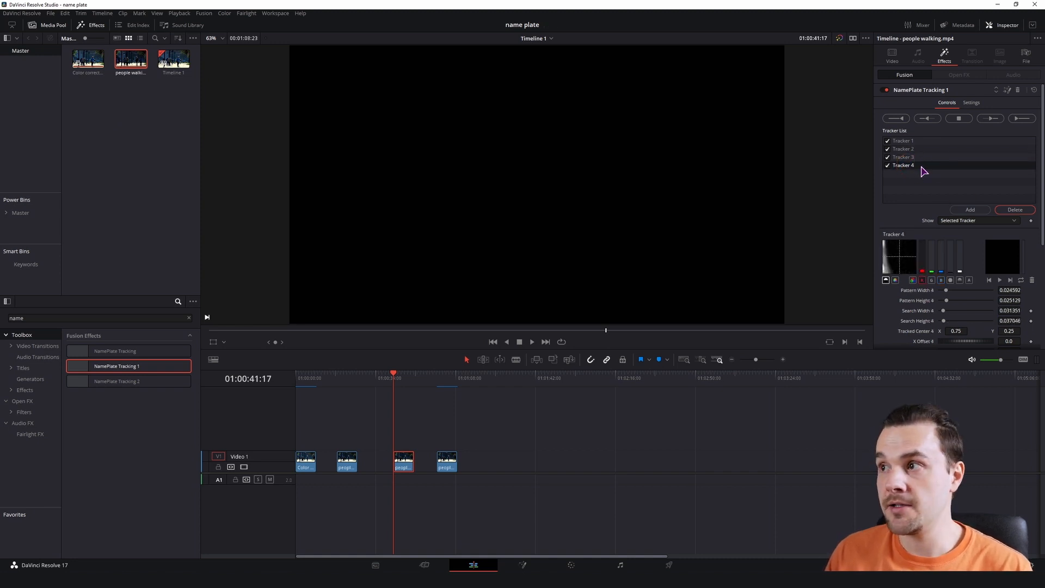
{"action": "left_click", "coordinate": [1014, 210]}
{"action": "left_click", "coordinate": [1016, 211]}
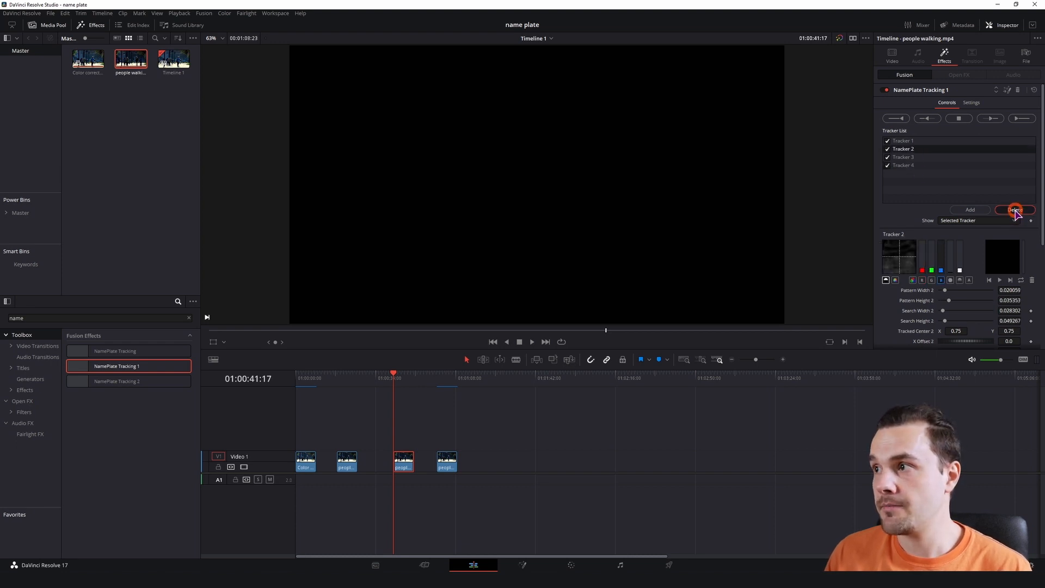
{"action": "left_click", "coordinate": [1015, 211]}
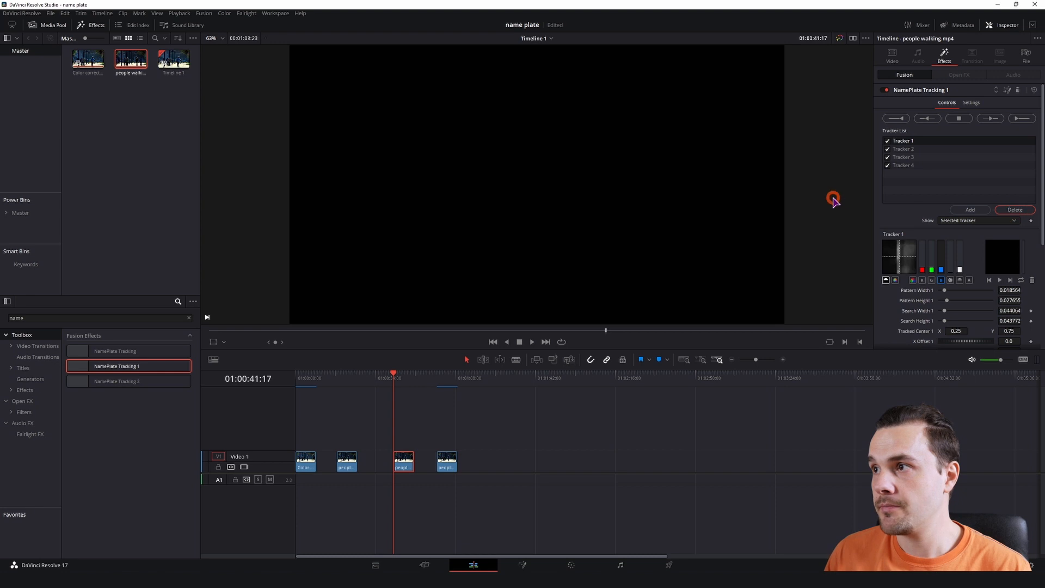
Reselect the third timeline clip and try deleting and adding trackers in its effect controls once more
{"action": "left_click", "coordinate": [418, 434]}
{"action": "left_click", "coordinate": [403, 462]}
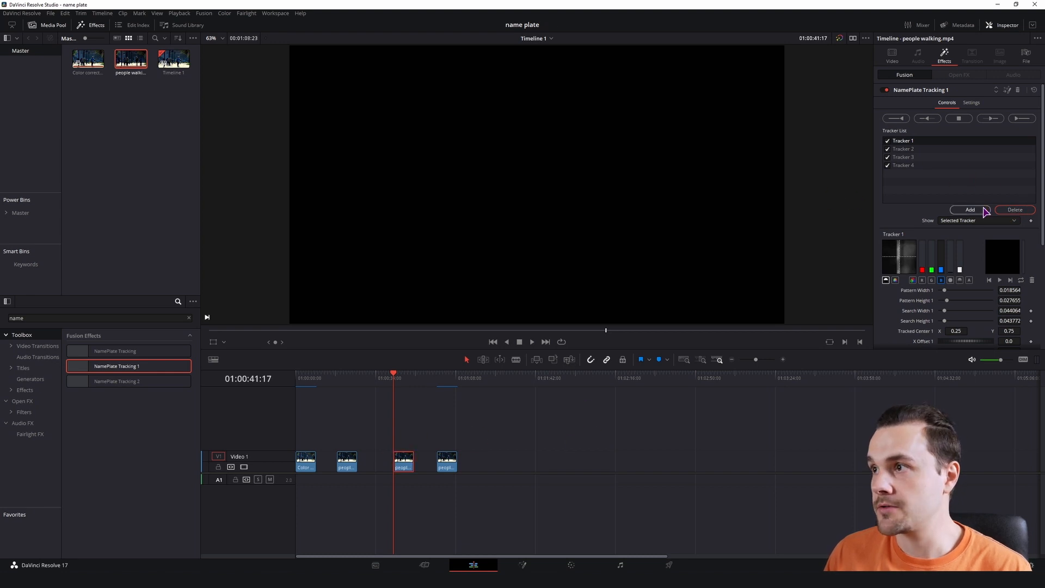
{"action": "left_click", "coordinate": [1014, 210]}
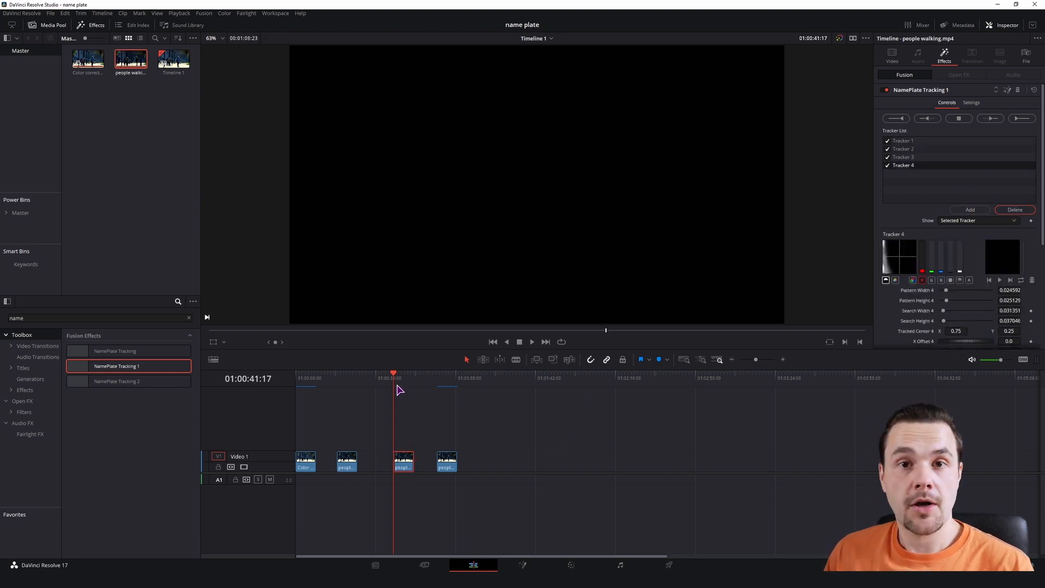
{"action": "left_click", "coordinate": [970, 210]}
{"action": "left_click", "coordinate": [1014, 210]}
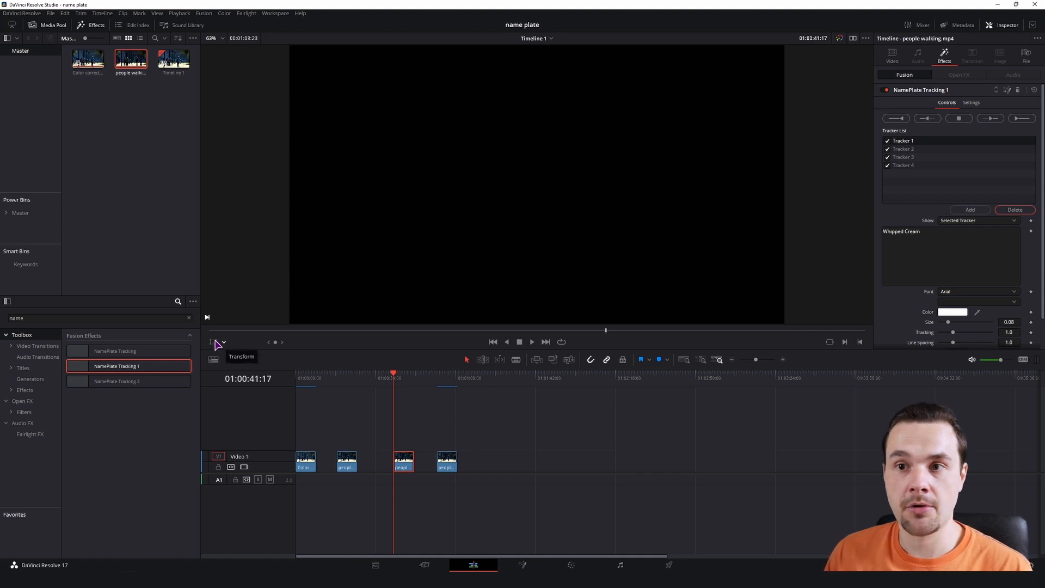
Set the timeline viewer's on-screen controls to Fusion Overlay
{"action": "left_click", "coordinate": [225, 342]}
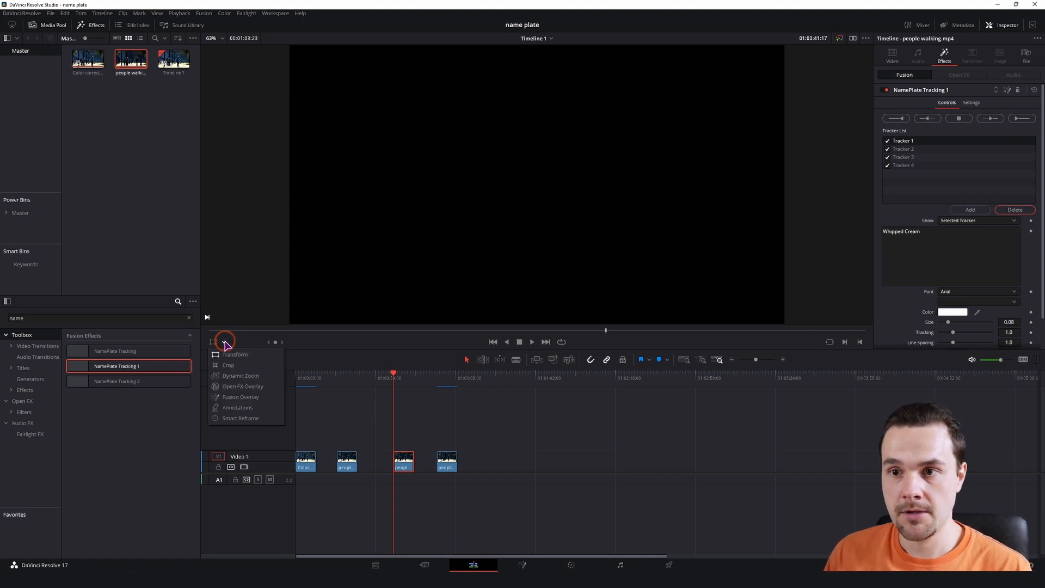
{"action": "left_click", "coordinate": [239, 397]}
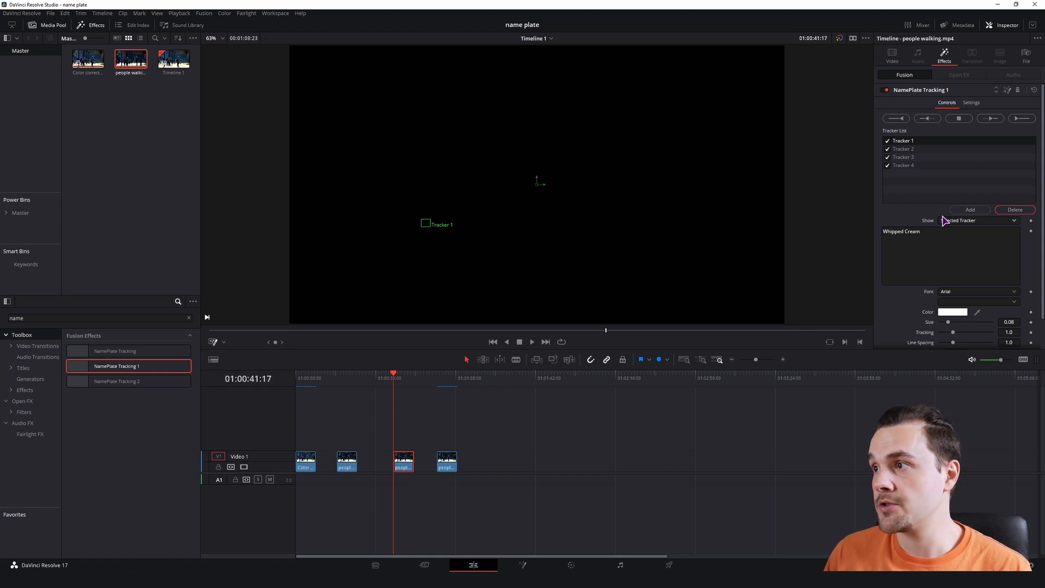
Try deleting Trackers 1 and 4 from NamePlate Tracking 1 and switch the enable checkboxes of all four trackers
{"action": "left_click", "coordinate": [1014, 211]}
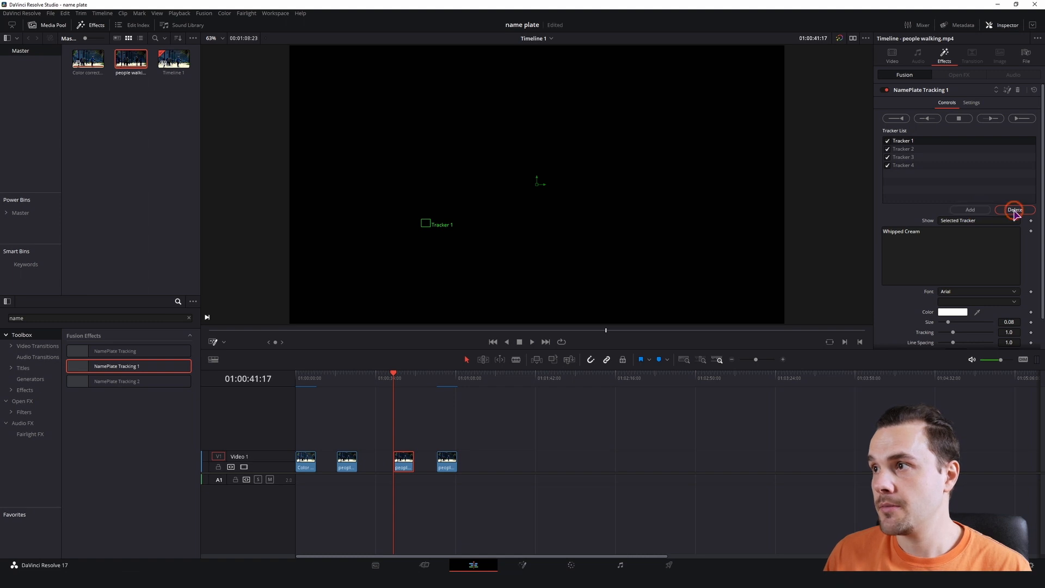
{"action": "left_click", "coordinate": [899, 167]}
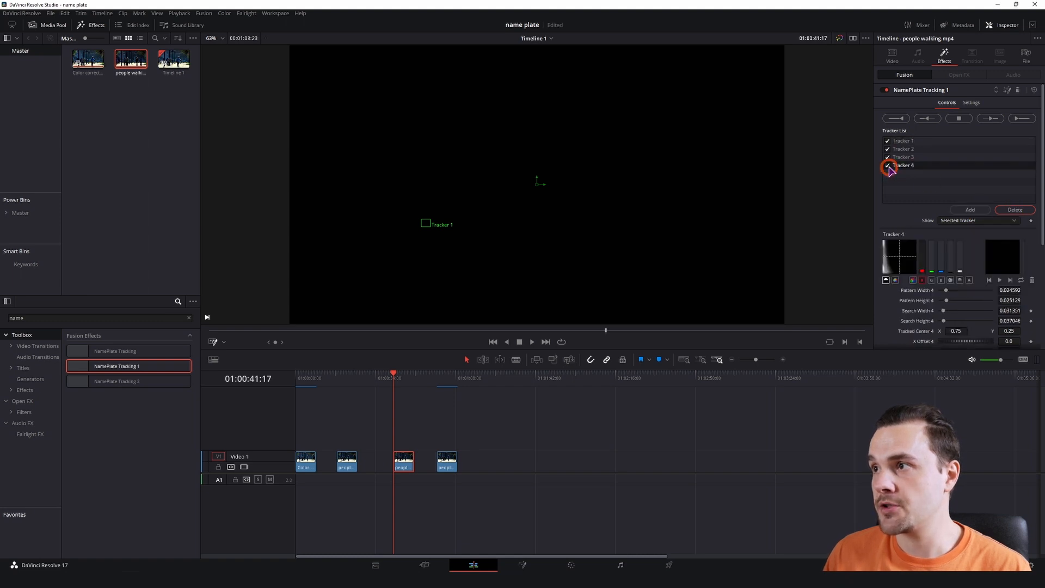
{"action": "left_click", "coordinate": [888, 141]}
{"action": "left_click", "coordinate": [888, 165]}
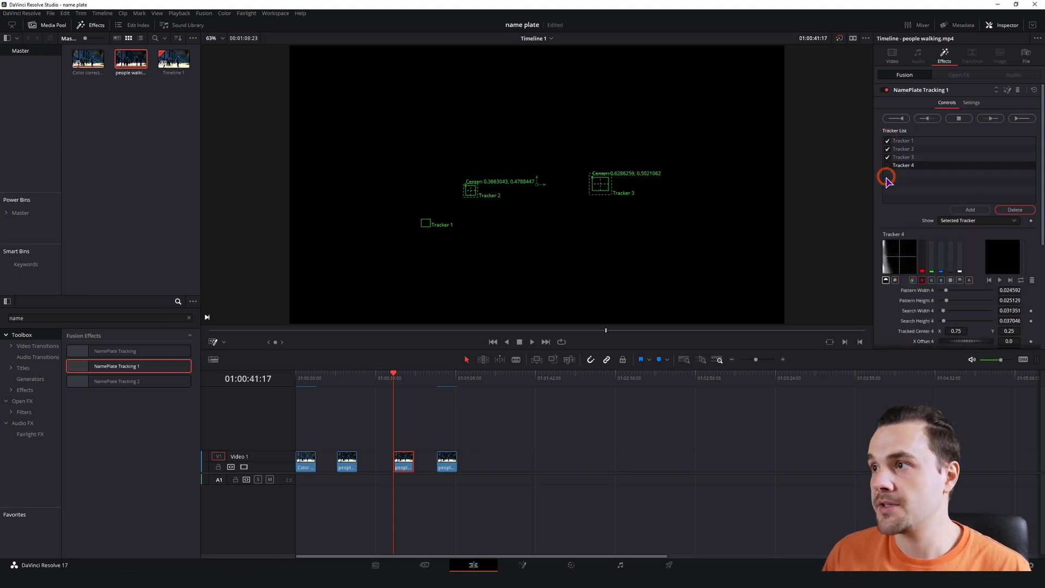
{"action": "left_click", "coordinate": [888, 164]}
{"action": "left_click", "coordinate": [888, 157]}
{"action": "left_click", "coordinate": [887, 148]}
{"action": "left_click", "coordinate": [888, 141]}
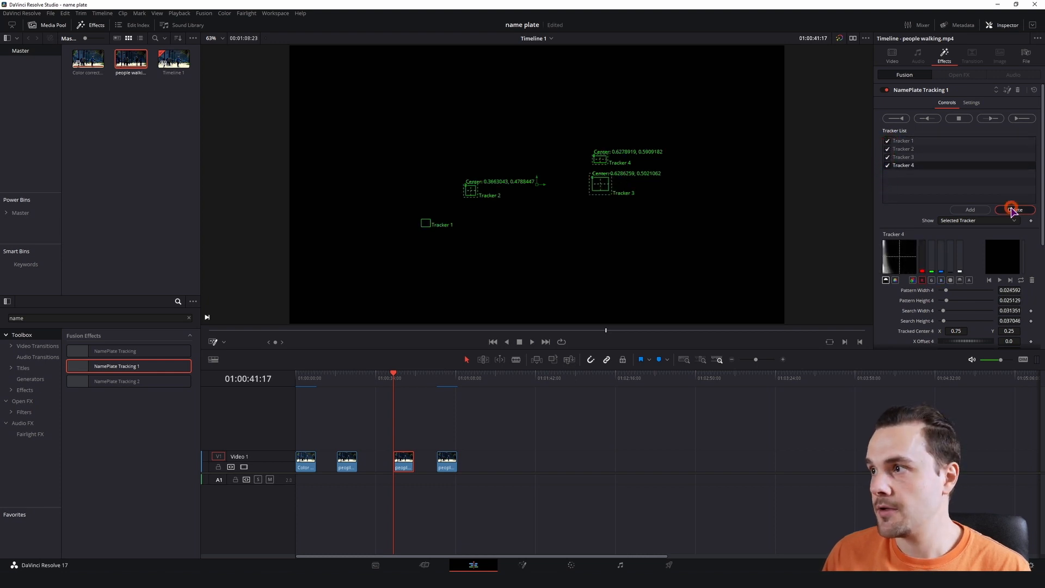
{"action": "left_click", "coordinate": [953, 181]}
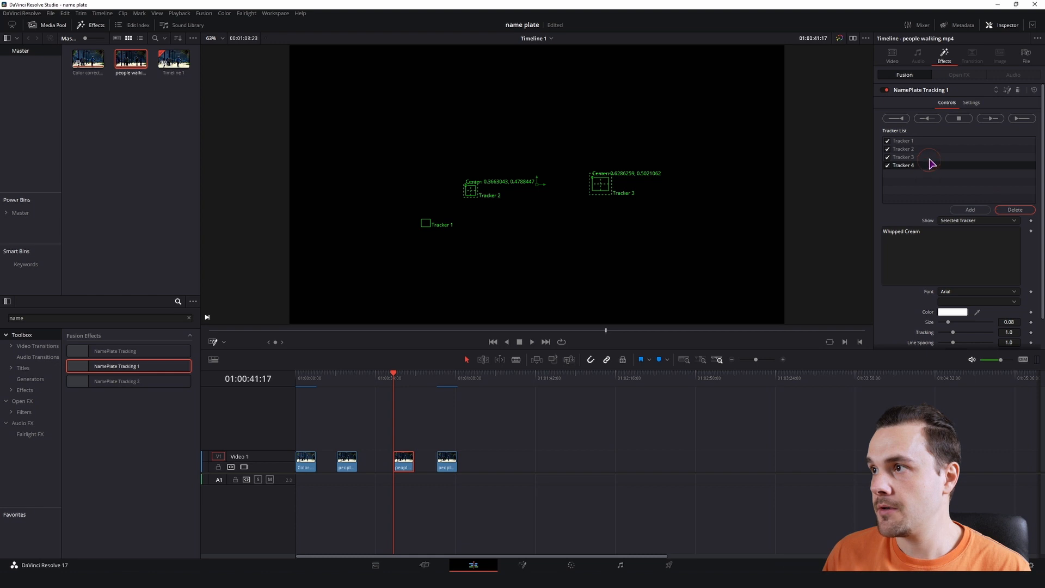
{"action": "left_click", "coordinate": [899, 149]}
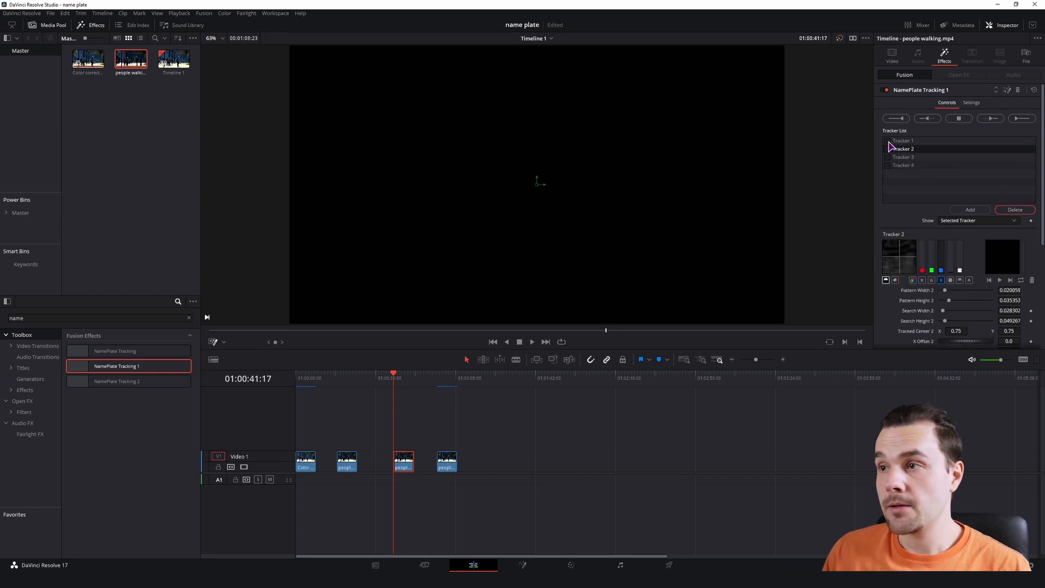
Replace the third clip's NamePlate Tracking 1 effect with NamePlate Tracking 2 and show its effect controls
{"action": "left_click", "coordinate": [1018, 91]}
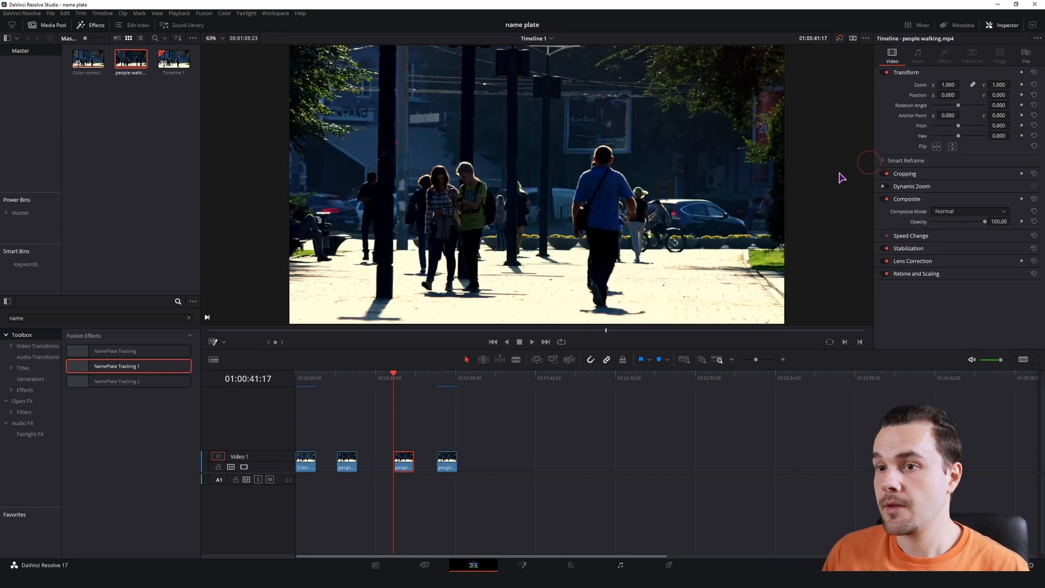
{"action": "left_click_drag", "start_coordinate": [117, 384], "coordinate": [404, 461]}
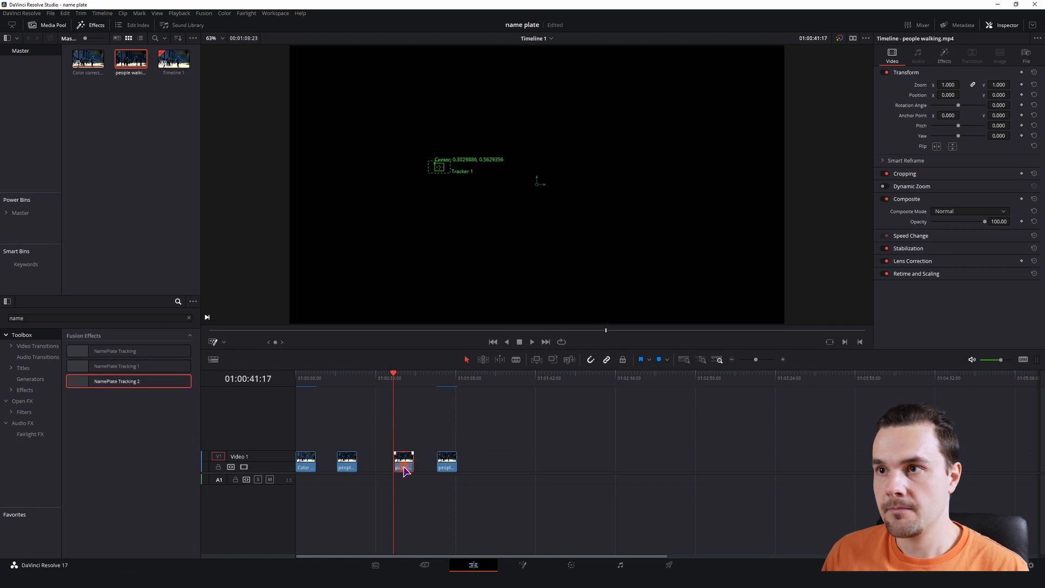
{"action": "left_click", "coordinate": [946, 57]}
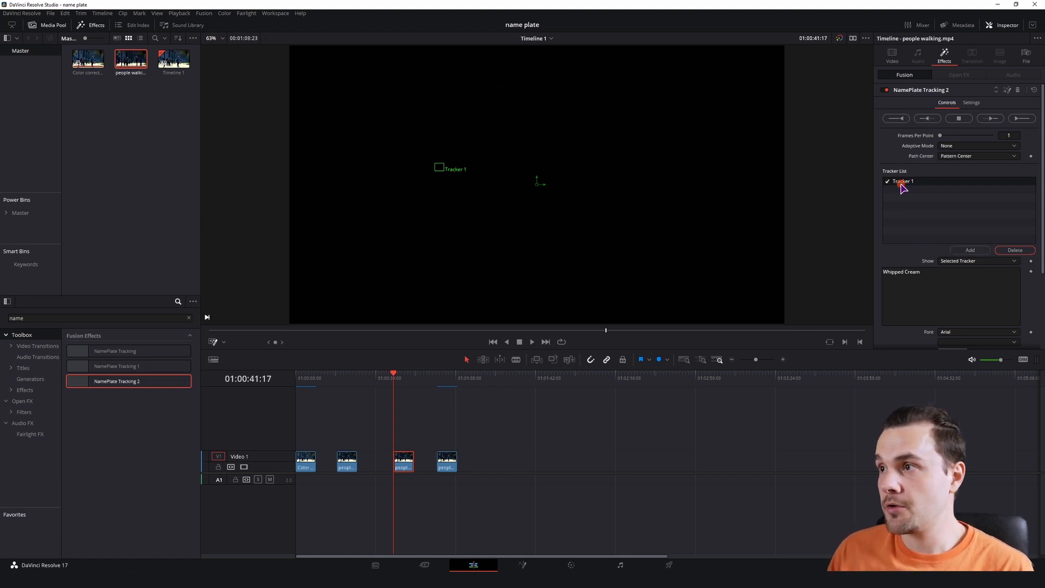
Try to add two more trackers to the NamePlate Tracking 2 tracker list
{"action": "left_click", "coordinate": [982, 249]}
{"action": "left_click", "coordinate": [982, 248]}
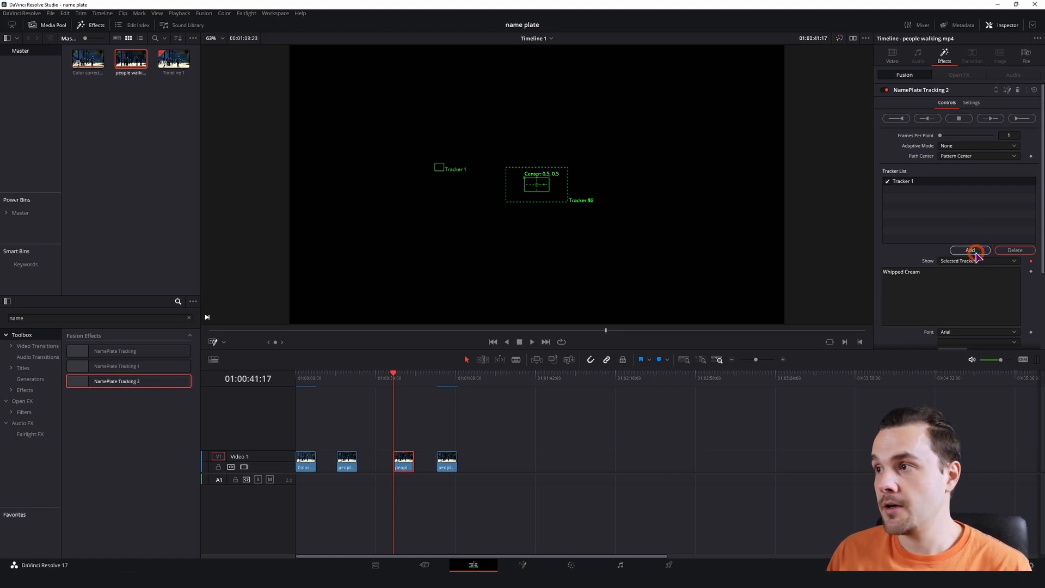
{"action": "left_click", "coordinate": [942, 247]}
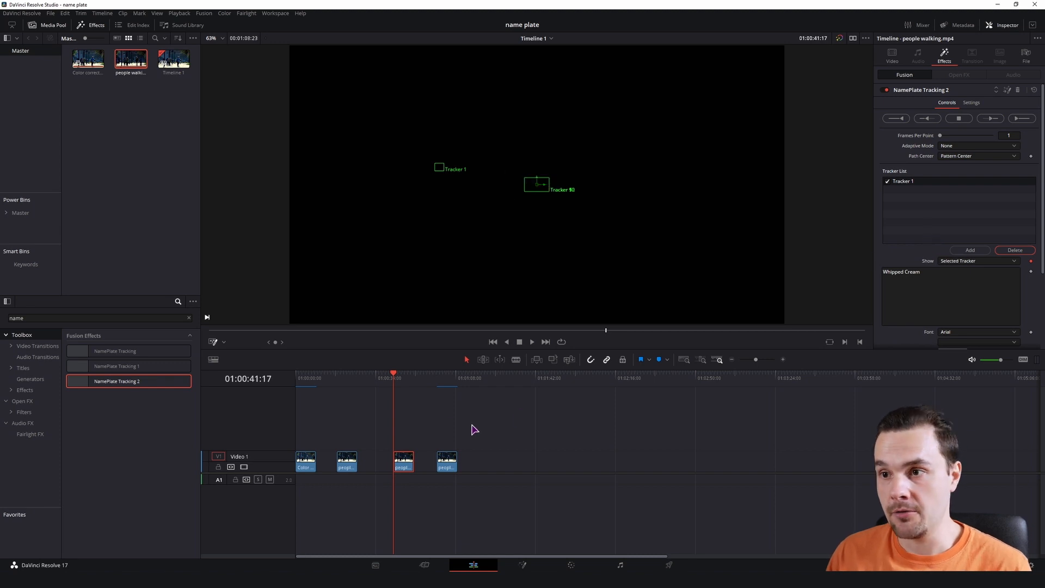
Open the fourth clip's composition in Fusion and select Tracker1, followed by each of the five Text and Transform node pairs in order
{"action": "left_click", "coordinate": [451, 392]}
{"action": "left_click", "coordinate": [522, 566]}
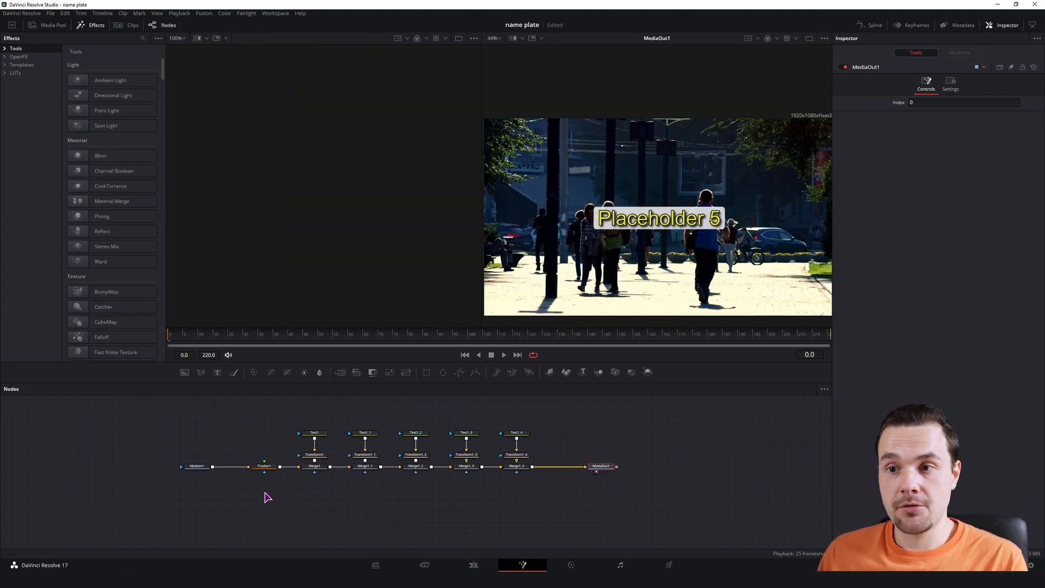
{"action": "left_click", "coordinate": [266, 467]}
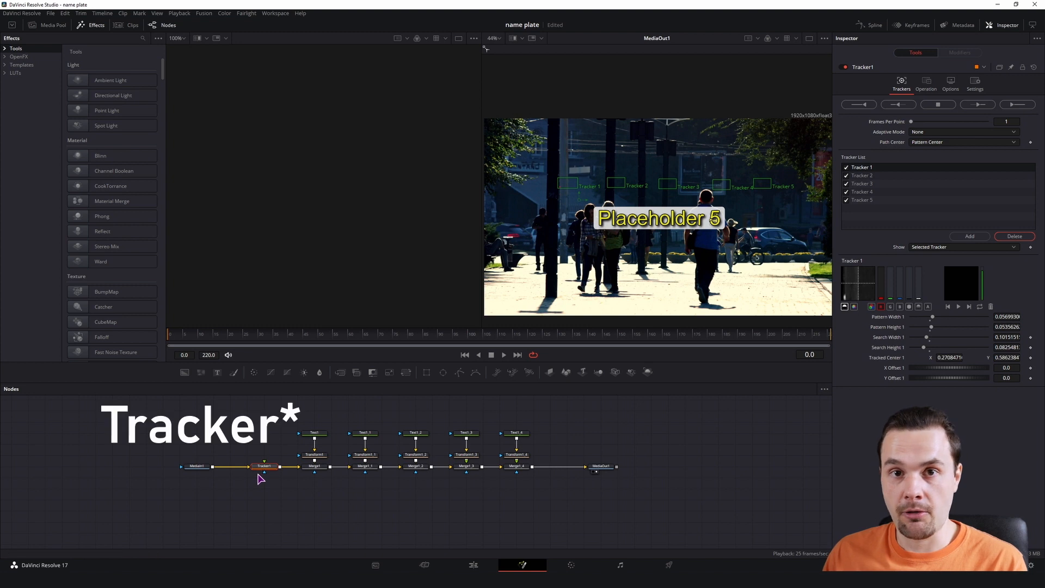
{"action": "left_click", "coordinate": [314, 436], "text": "ctrl"}
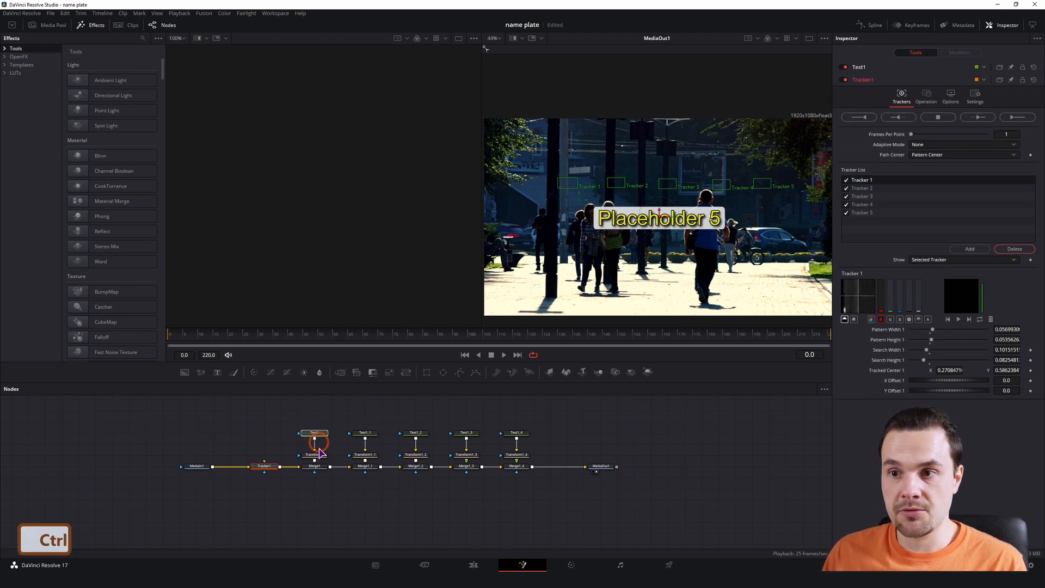
{"action": "left_click", "coordinate": [316, 456], "text": "ctrl"}
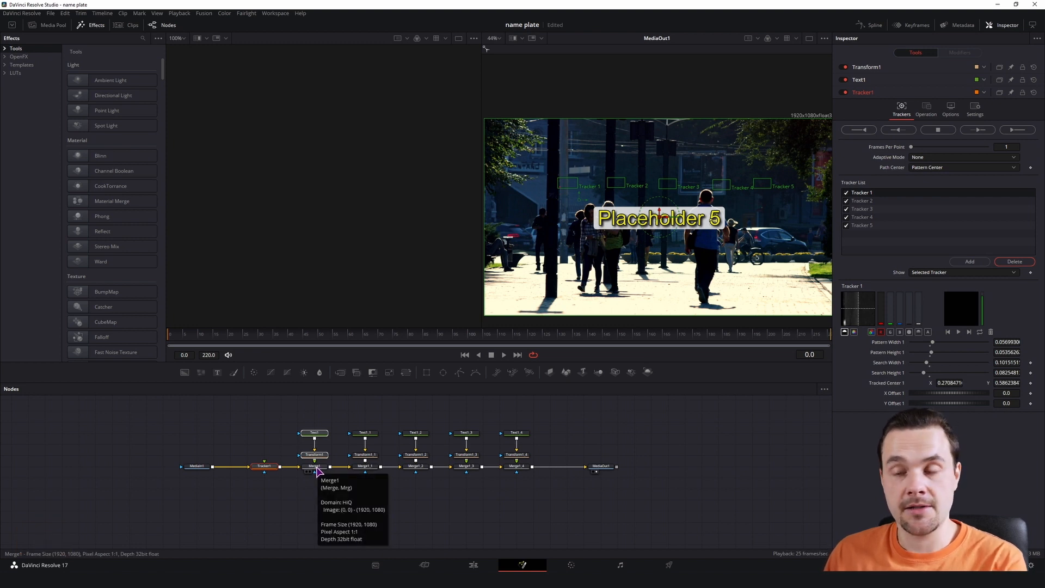
{"action": "left_click", "coordinate": [365, 432], "text": "ctrl"}
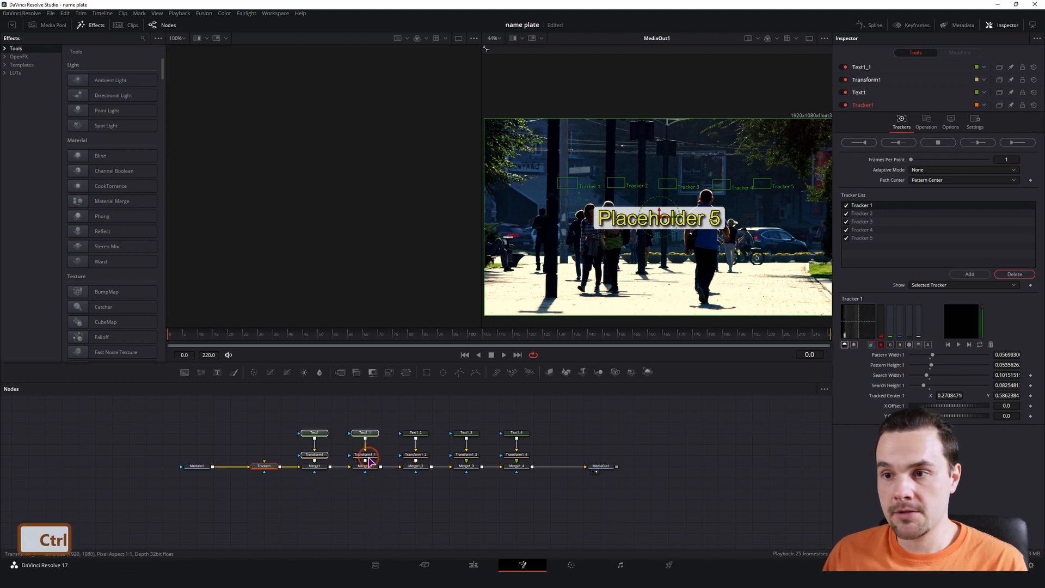
{"action": "left_click", "coordinate": [365, 454], "text": "ctrl"}
{"action": "left_click", "coordinate": [416, 432], "text": "ctrl"}
{"action": "left_click", "coordinate": [415, 455], "text": "ctrl"}
{"action": "left_click", "coordinate": [466, 432], "text": "ctrl"}
{"action": "left_click", "coordinate": [473, 455], "text": "ctrl"}
{"action": "left_click", "coordinate": [516, 432], "text": "ctrl"}
{"action": "left_click", "coordinate": [516, 454], "text": "ctrl"}
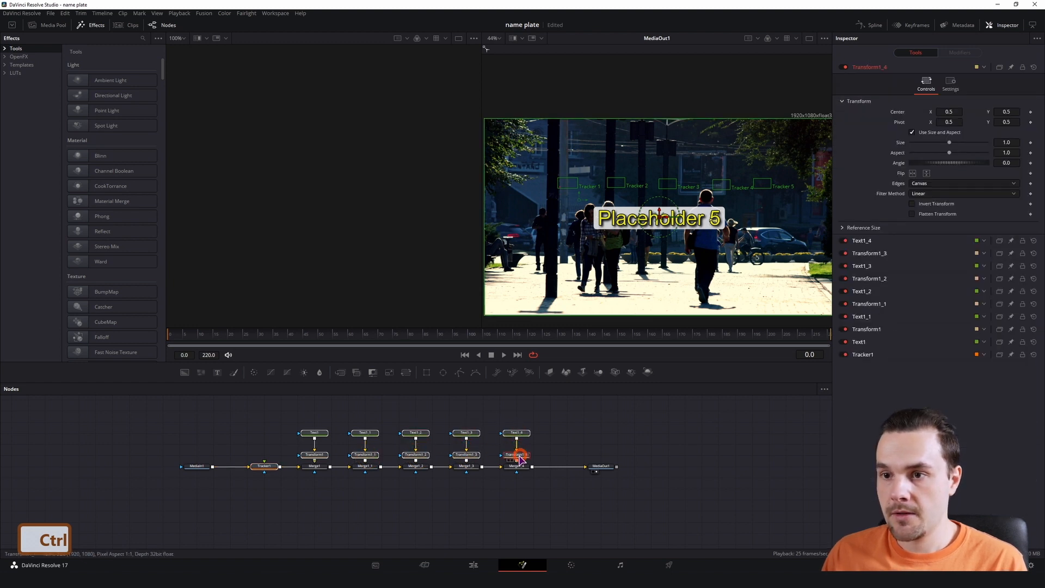
Add the five Merge nodes to the selection in order and create a macro from all selected nodes
{"action": "left_click", "coordinate": [331, 466], "text": "ctrl"}
{"action": "left_click", "coordinate": [365, 467], "text": "ctrl"}
{"action": "left_click", "coordinate": [416, 466], "text": "ctrl"}
{"action": "left_click", "coordinate": [466, 467], "text": "ctrl"}
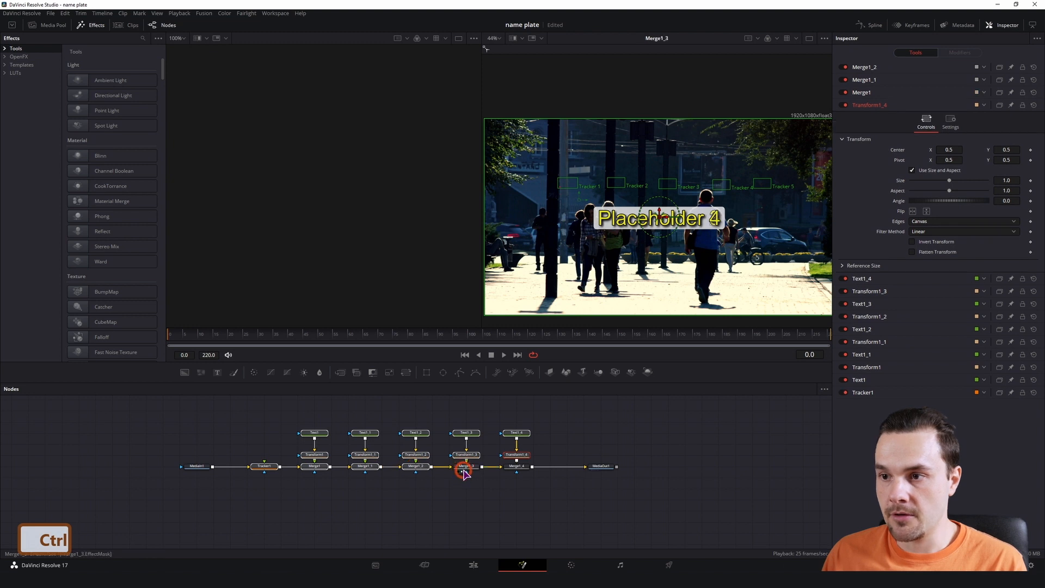
{"action": "left_click", "coordinate": [518, 467], "text": "ctrl"}
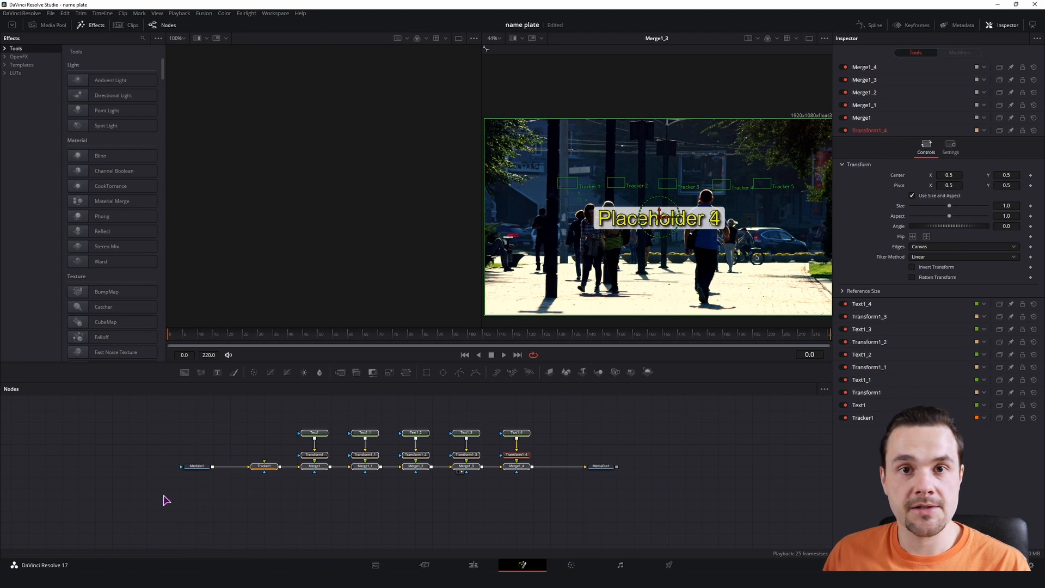
{"action": "left_click", "coordinate": [518, 466]}
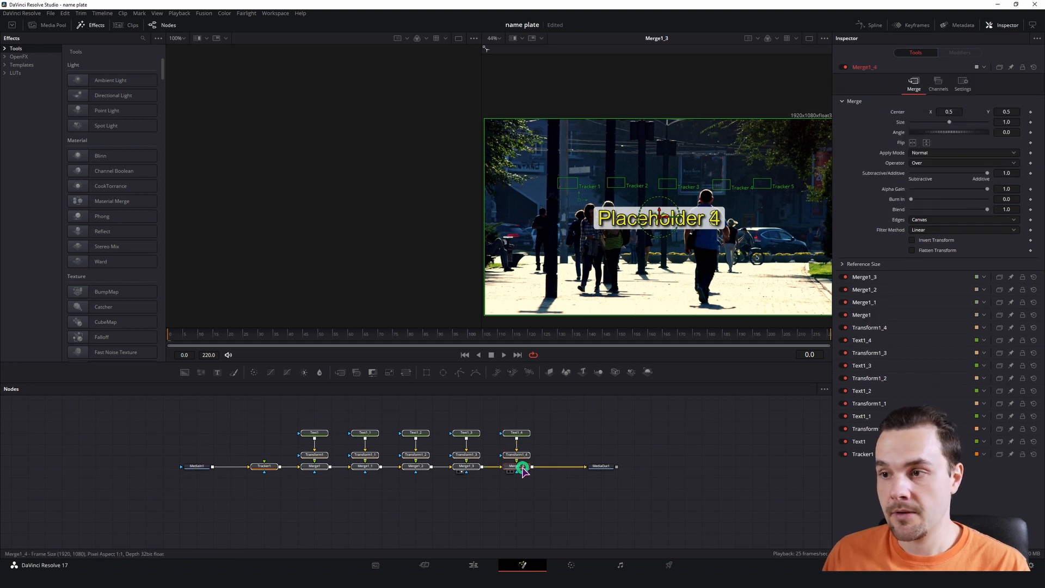
{"action": "right_click", "coordinate": [520, 467]}
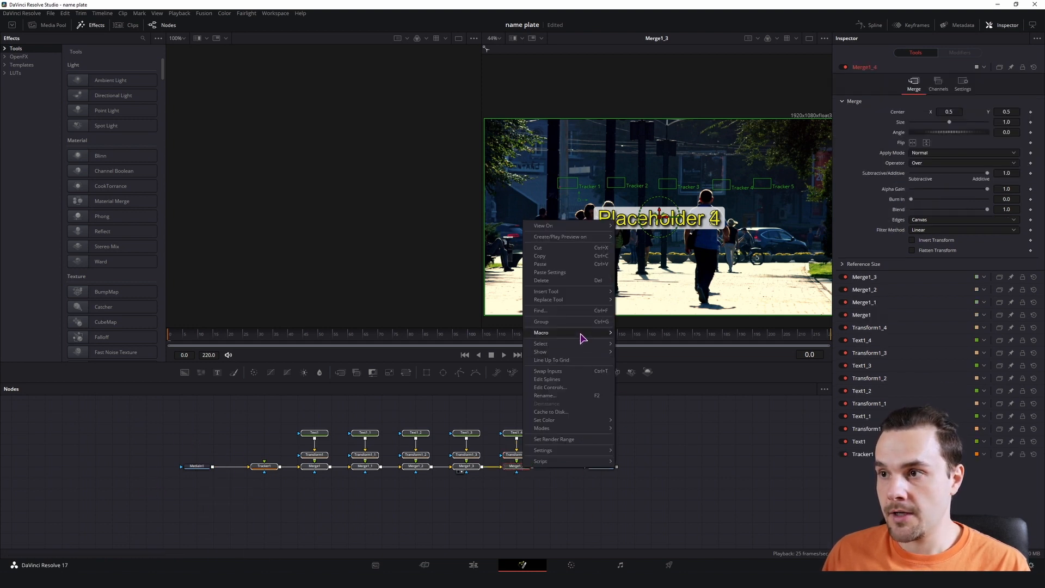
{"action": "mouse_move", "coordinate": [585, 335]}
{"action": "left_click", "coordinate": [637, 334]}
{"action": "left_click_drag", "start_coordinate": [249, 44], "coordinate": [626, 149]}
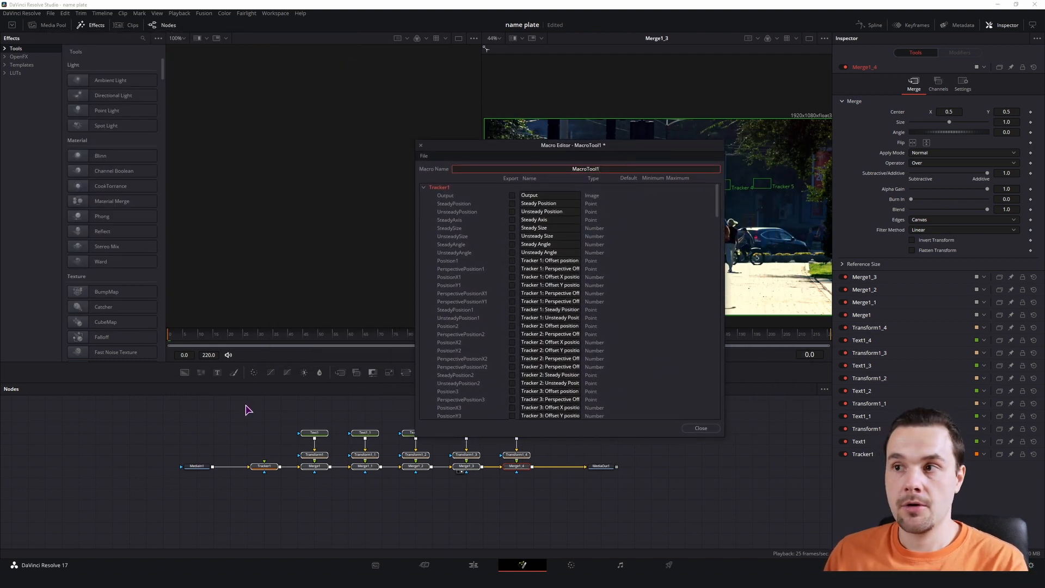
Mark Tracker1's TrackReverse, TrackReverseFromCurrentTime, StopTracking, TrackForwardFromCurrentTime and TrackForward controls for export in the macro
{"action": "left_click", "coordinate": [265, 468]}
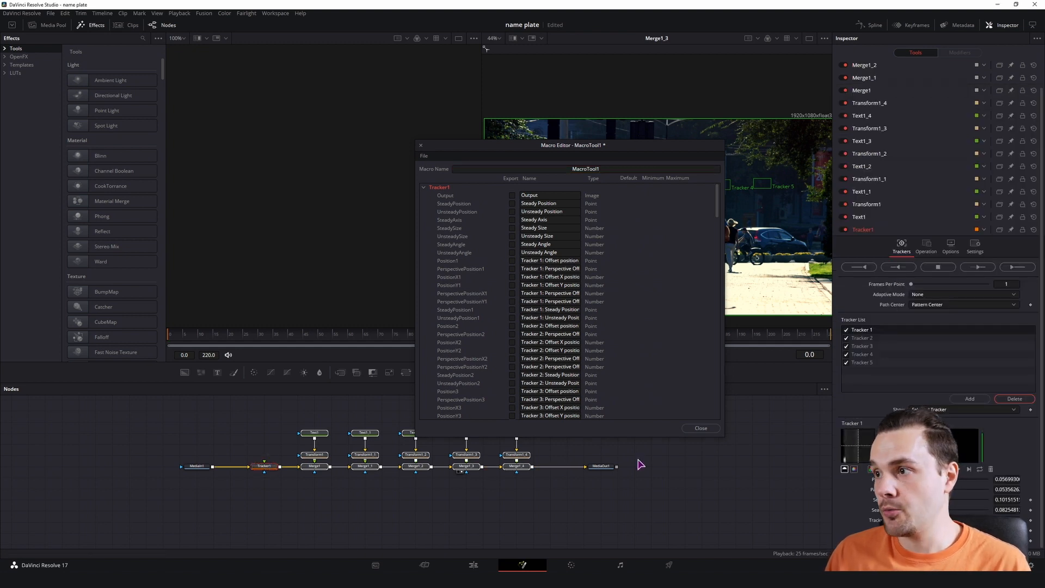
{"action": "scroll", "coordinate": [514, 309], "scroll_direction": "down", "scroll_amount": 12}
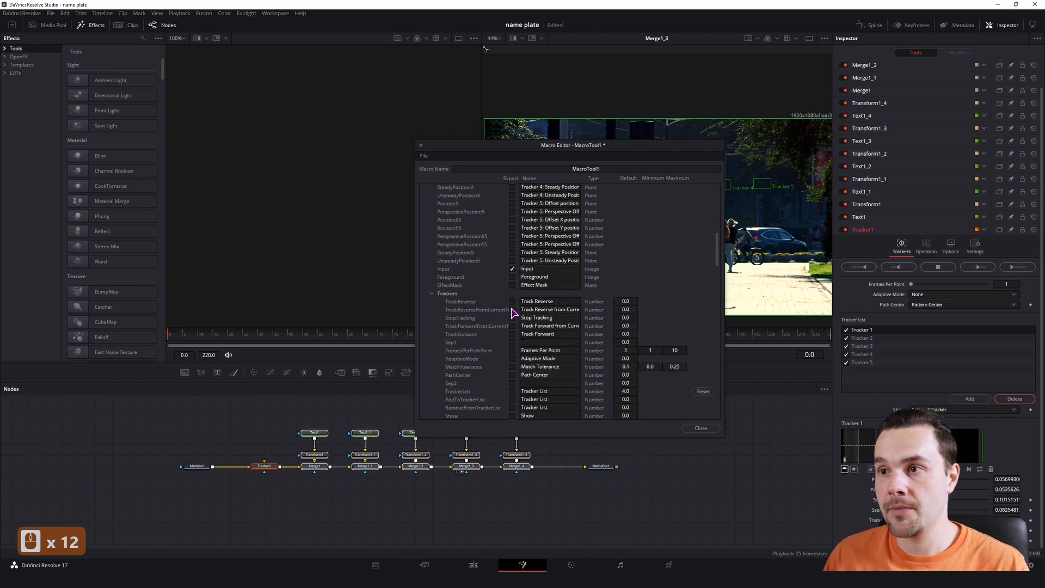
{"action": "scroll", "coordinate": [506, 318], "scroll_direction": "down", "scroll_amount": 1}
{"action": "scroll", "coordinate": [501, 321], "scroll_direction": "down", "scroll_amount": 2}
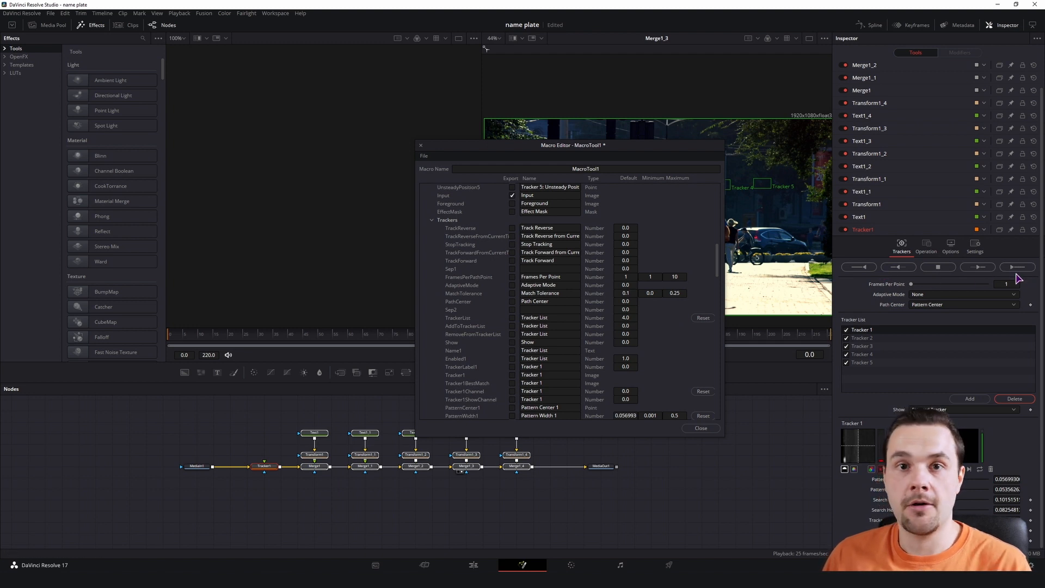
{"action": "left_click", "coordinate": [512, 228]}
{"action": "left_click", "coordinate": [513, 237]}
{"action": "left_click", "coordinate": [512, 244]}
{"action": "left_click", "coordinate": [512, 253]}
{"action": "left_click", "coordinate": [513, 261]}
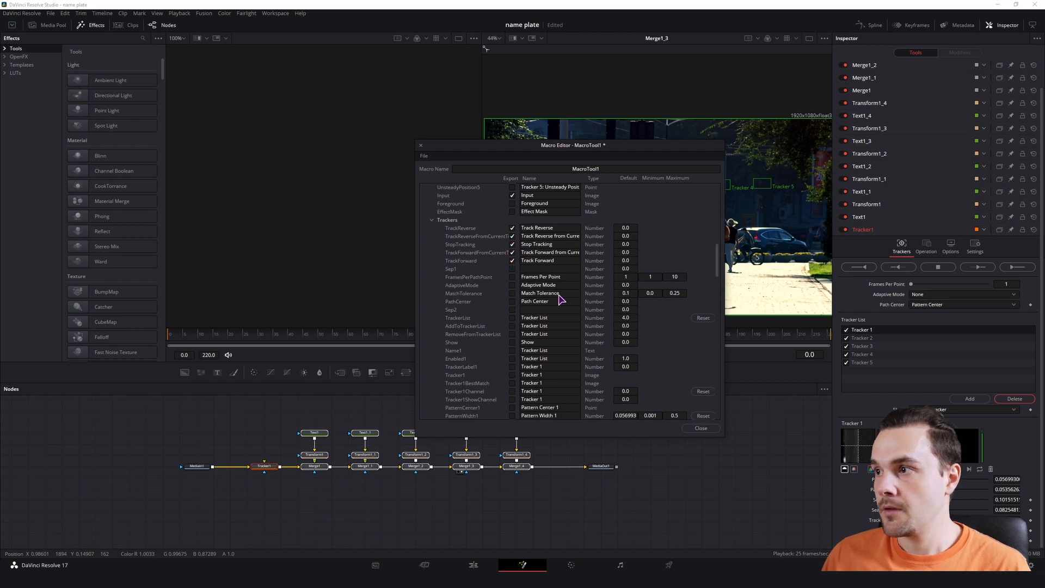
Mark Tracker1's TrackerList and Show controls for export, leaving out the controls that add and remove trackers
{"action": "scroll", "coordinate": [497, 247], "scroll_direction": "down", "scroll_amount": 1}
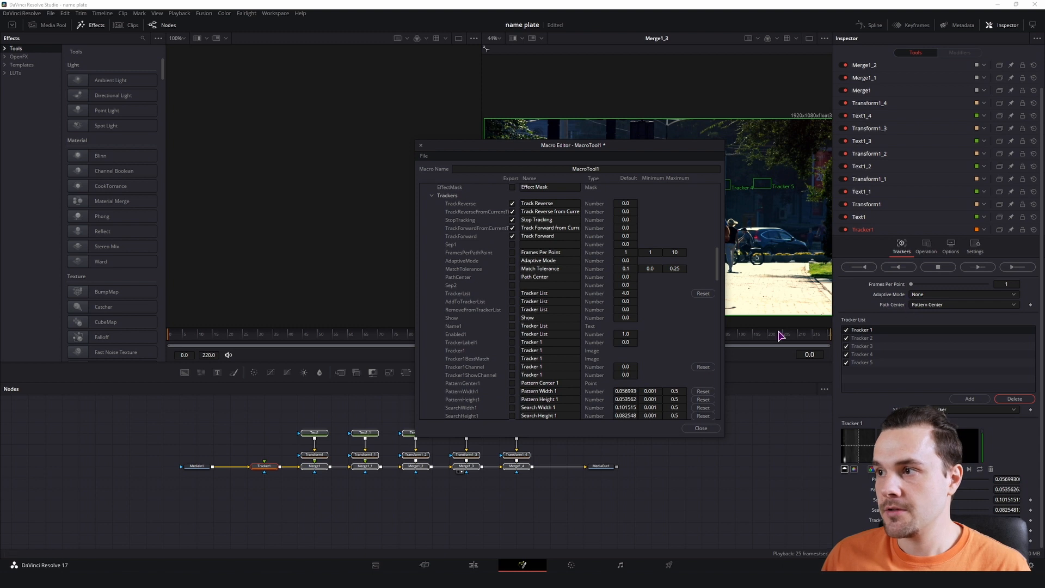
{"action": "left_click", "coordinate": [512, 294]}
{"action": "scroll", "coordinate": [513, 303], "scroll_direction": "down", "scroll_amount": 2}
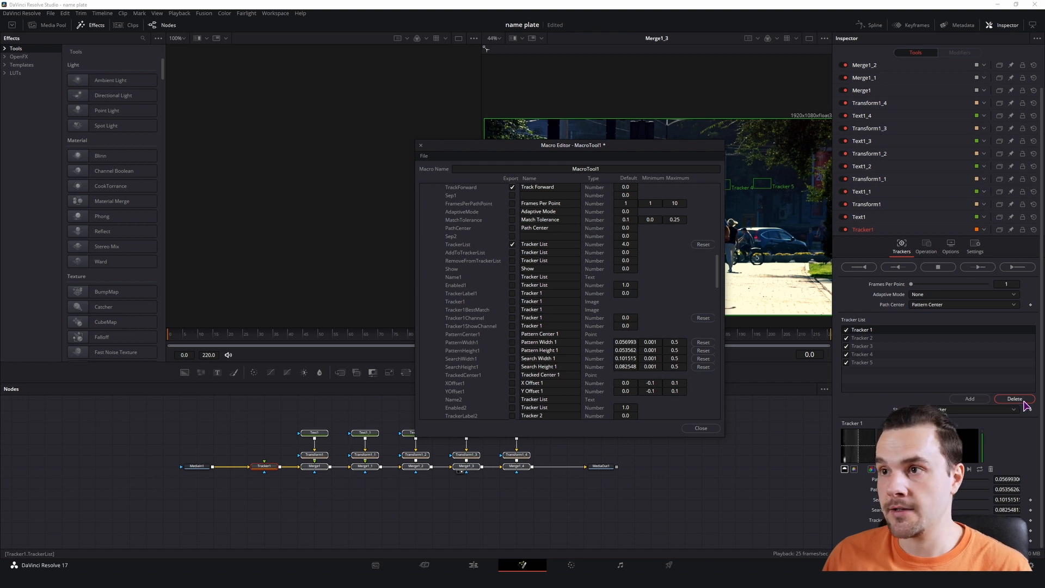
{"action": "left_click", "coordinate": [512, 269]}
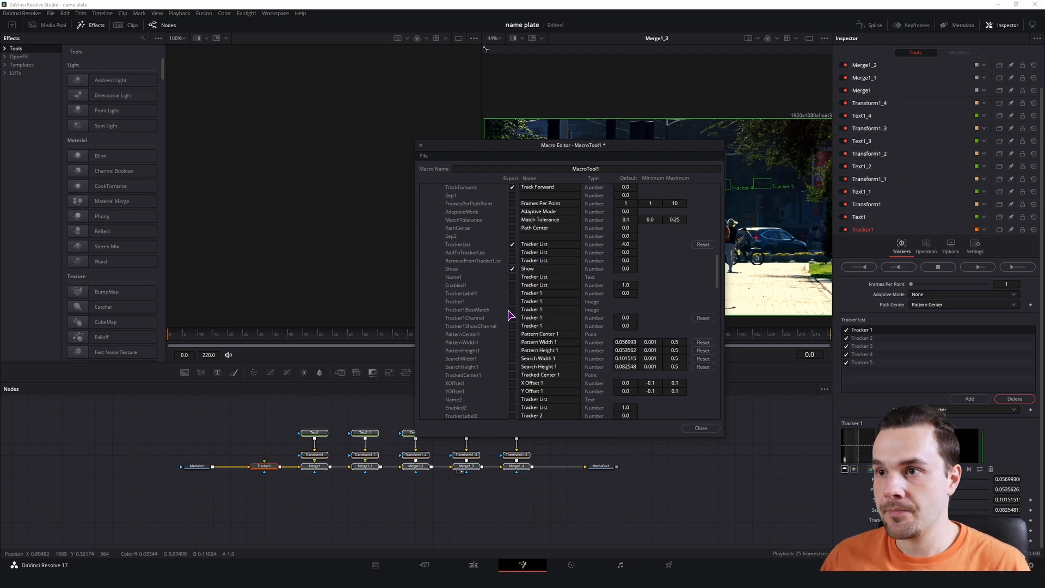
Mark the first tracker's controls from Name1 to TrackedCenter1 for export, leaving out its X and Y offsets
{"action": "scroll", "coordinate": [517, 256], "scroll_direction": "down", "scroll_amount": 2}
{"action": "left_click", "coordinate": [513, 235]}
{"action": "left_click", "coordinate": [512, 244]}
{"action": "left_click", "coordinate": [513, 261]}
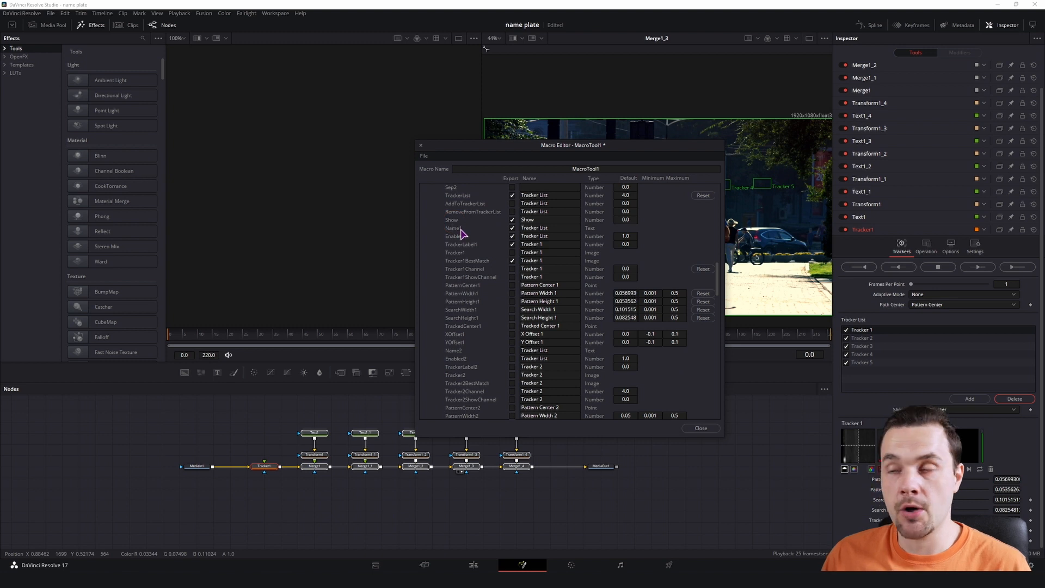
{"action": "left_click", "coordinate": [513, 268]}
{"action": "left_click", "coordinate": [512, 285]}
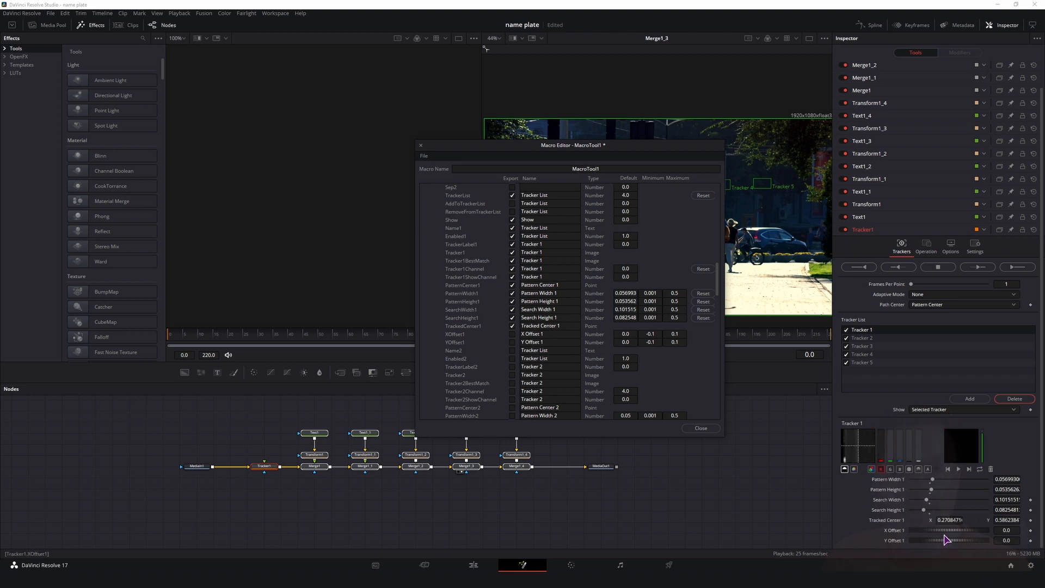
Mark the corresponding name, enable, label, channel, pattern, search and center controls of Trackers 2 to 5 for export
{"action": "left_click", "coordinate": [513, 350]}
{"action": "left_click", "coordinate": [513, 366]}
{"action": "left_click", "coordinate": [513, 359]}
{"action": "left_click", "coordinate": [515, 380]}
{"action": "left_click", "coordinate": [511, 382]}
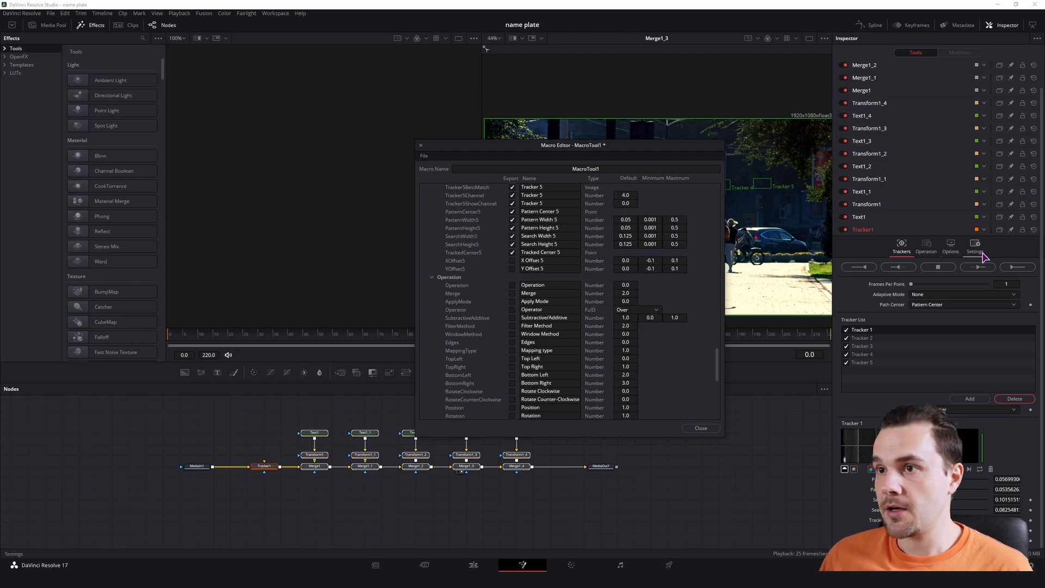
Collapse the Operation group, the group below it and the whole Tracker1 section in the Macro Editor
{"action": "left_click", "coordinate": [432, 277]}
{"action": "left_click", "coordinate": [432, 285]}
{"action": "scroll", "coordinate": [445, 304], "scroll_direction": "up", "scroll_amount": 20}
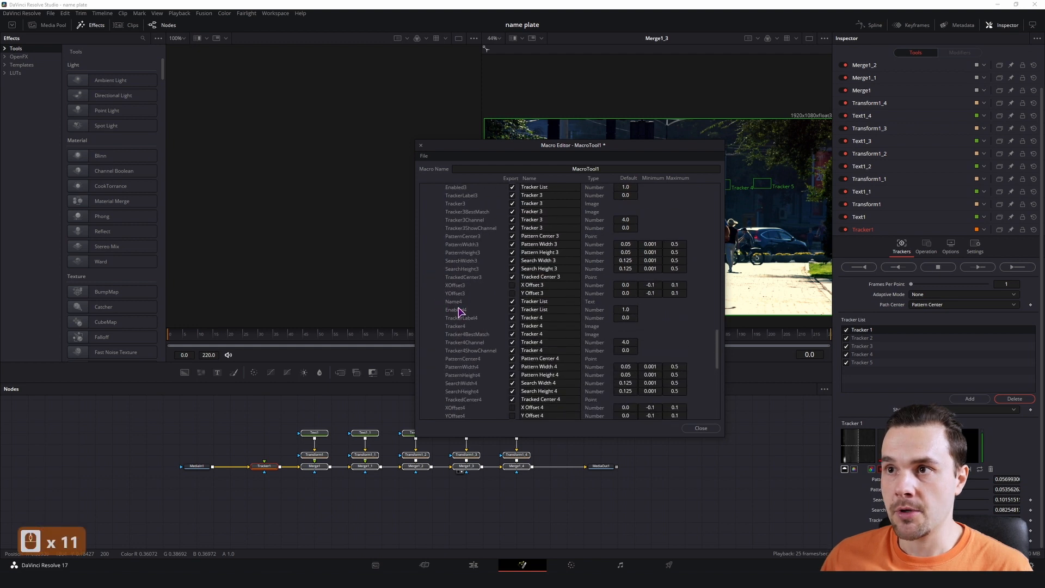
{"action": "scroll", "coordinate": [456, 309], "scroll_direction": "up", "scroll_amount": 7}
{"action": "left_click", "coordinate": [424, 187]}
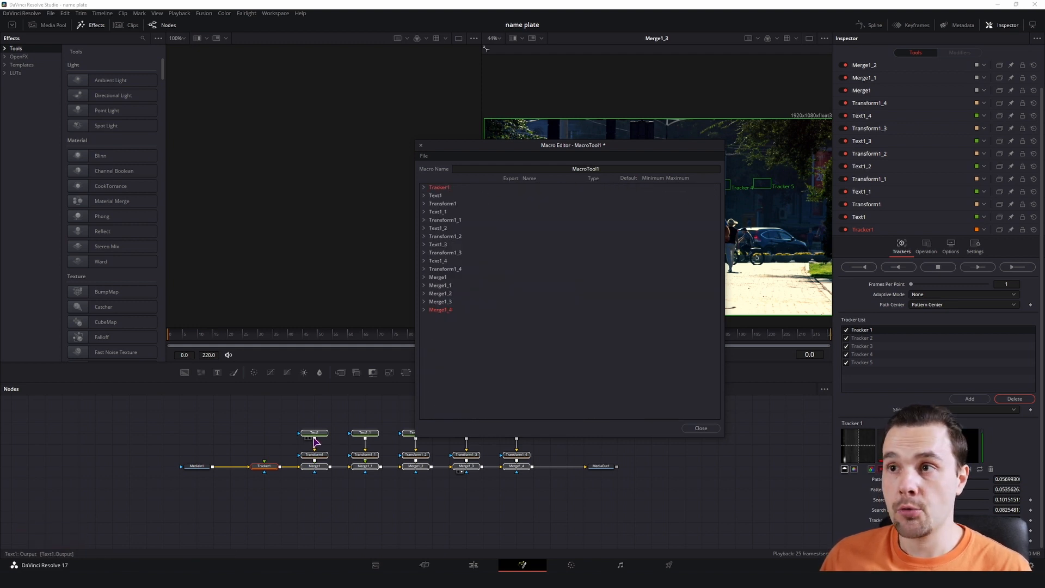
Mark the StyledText, Font and Style controls of Text1 for export in the Macro Editor
{"action": "left_click", "coordinate": [314, 433]}
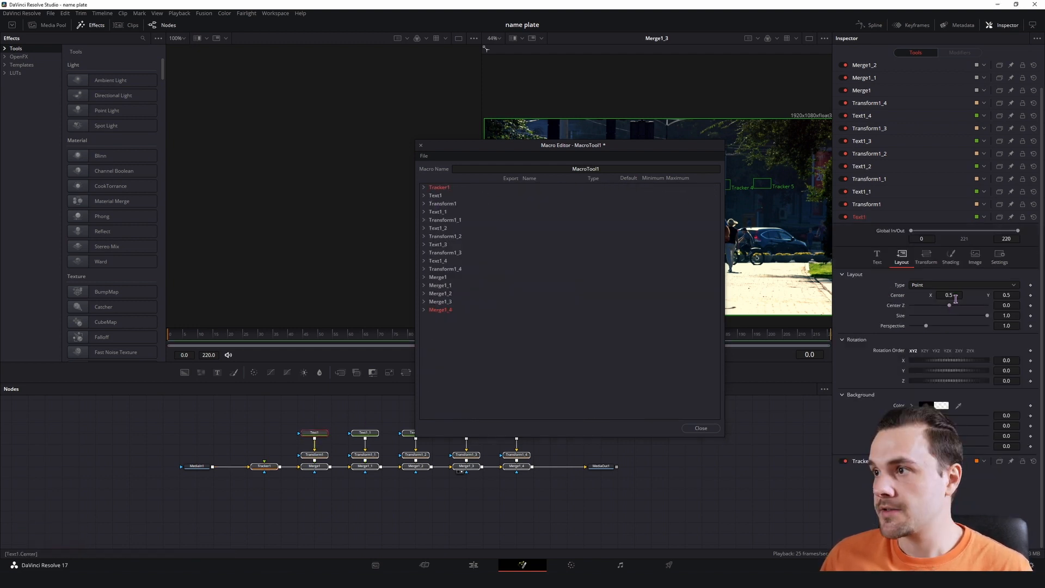
{"action": "left_click", "coordinate": [882, 265]}
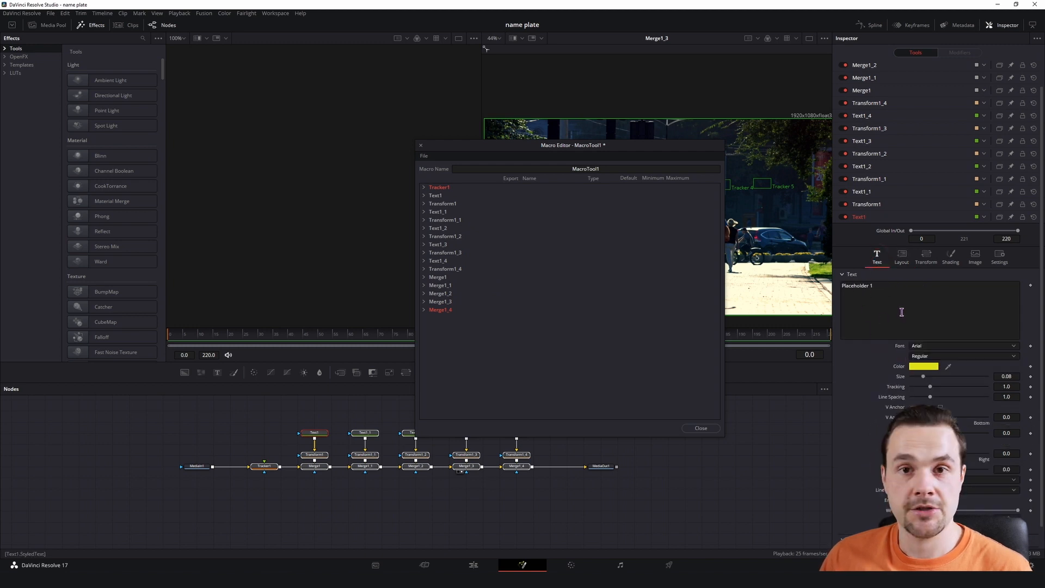
{"action": "left_click", "coordinate": [424, 195]}
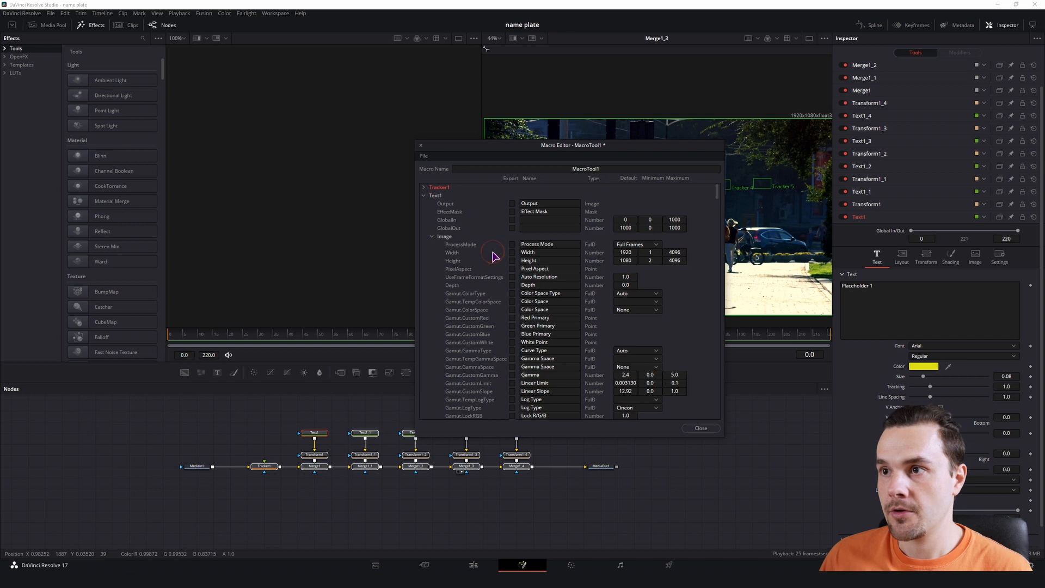
{"action": "left_click", "coordinate": [432, 237]}
{"action": "left_click", "coordinate": [513, 253]}
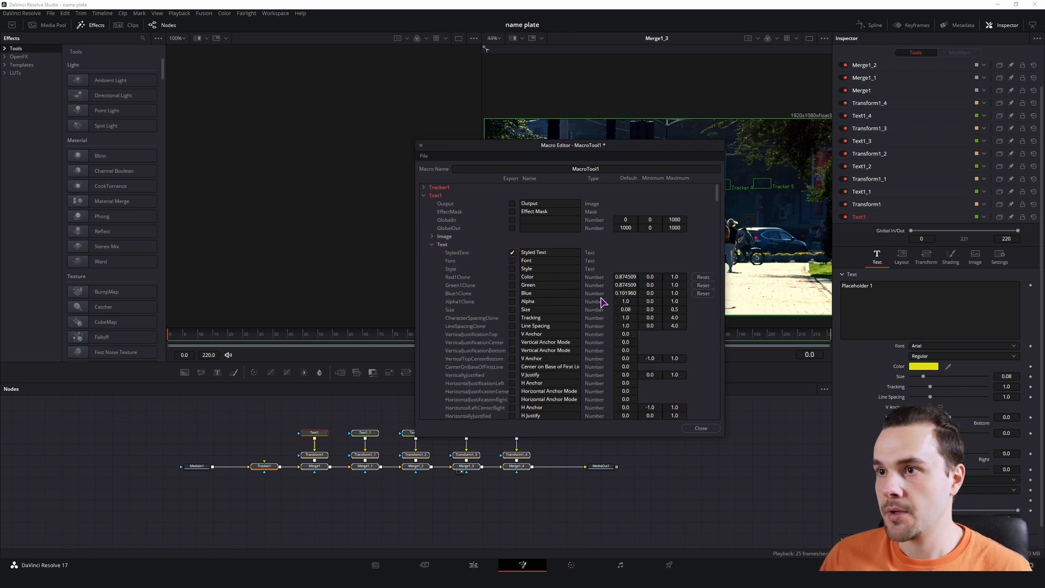
{"action": "left_click", "coordinate": [513, 260]}
{"action": "left_click", "coordinate": [513, 269]}
Mark Text1's color controls from Red1Clone to Alpha1Clone, plus Size, Tracking and Line Spacing, for export
{"action": "left_click", "coordinate": [512, 278]}
{"action": "left_click", "coordinate": [512, 285]}
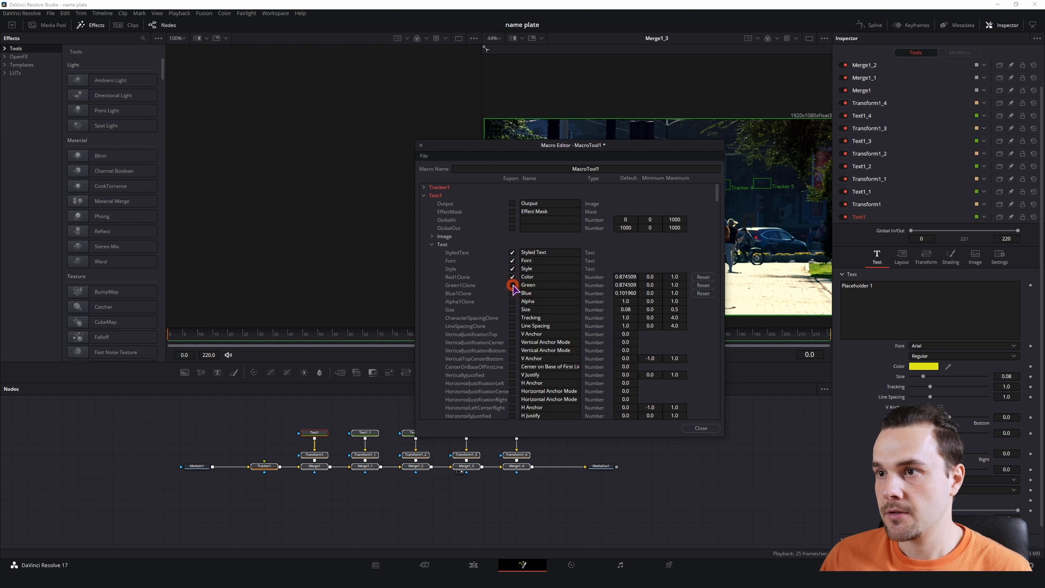
{"action": "left_click", "coordinate": [513, 294]}
{"action": "left_click", "coordinate": [512, 302]}
{"action": "left_click", "coordinate": [512, 309]}
{"action": "left_click", "coordinate": [513, 318]}
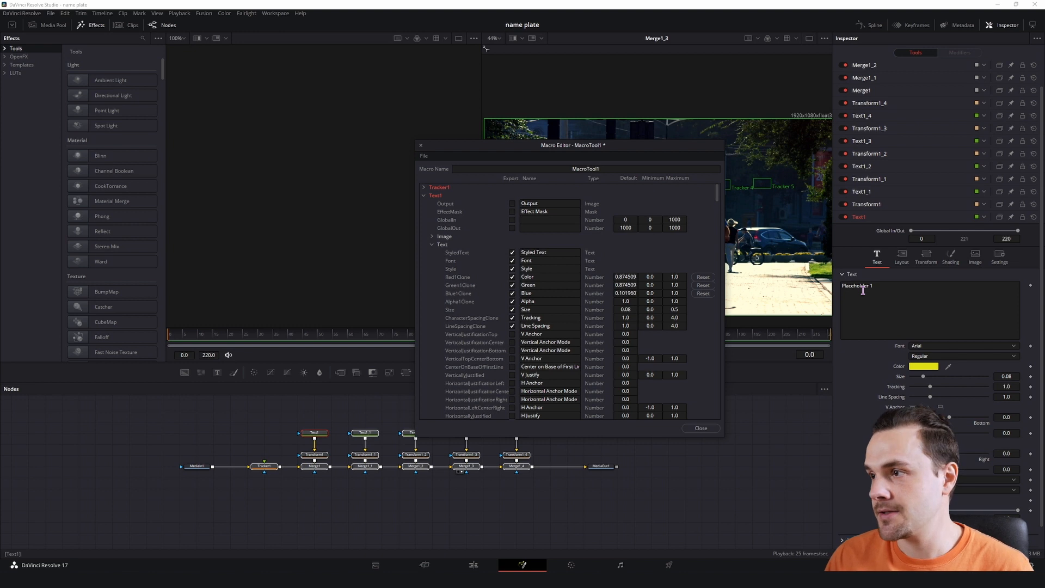
Mark Text1's write-on Start and End controls for export
{"action": "scroll", "coordinate": [495, 310], "scroll_direction": "down", "scroll_amount": 5}
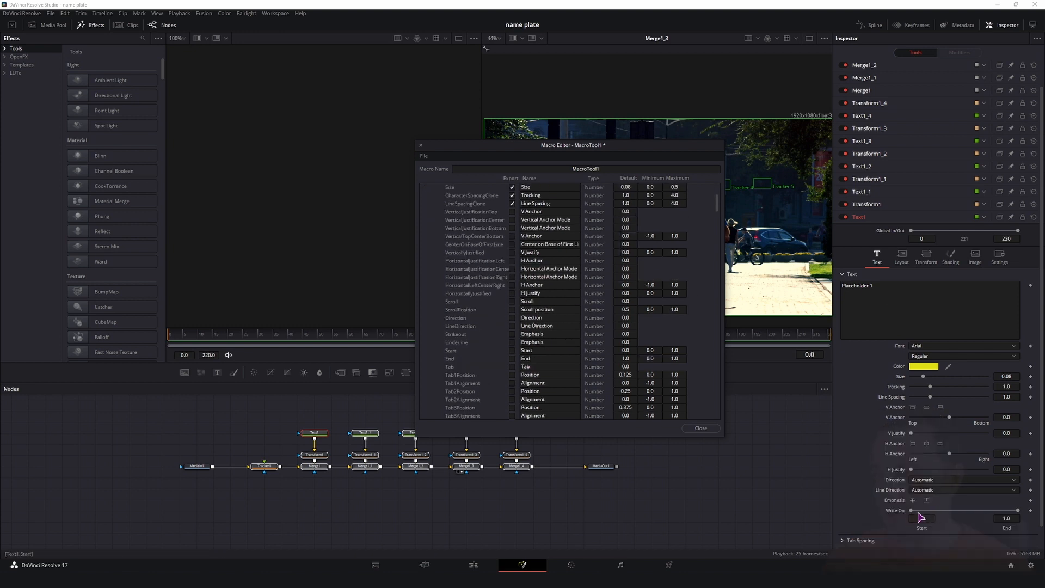
{"action": "left_click", "coordinate": [512, 350]}
{"action": "left_click", "coordinate": [512, 358]}
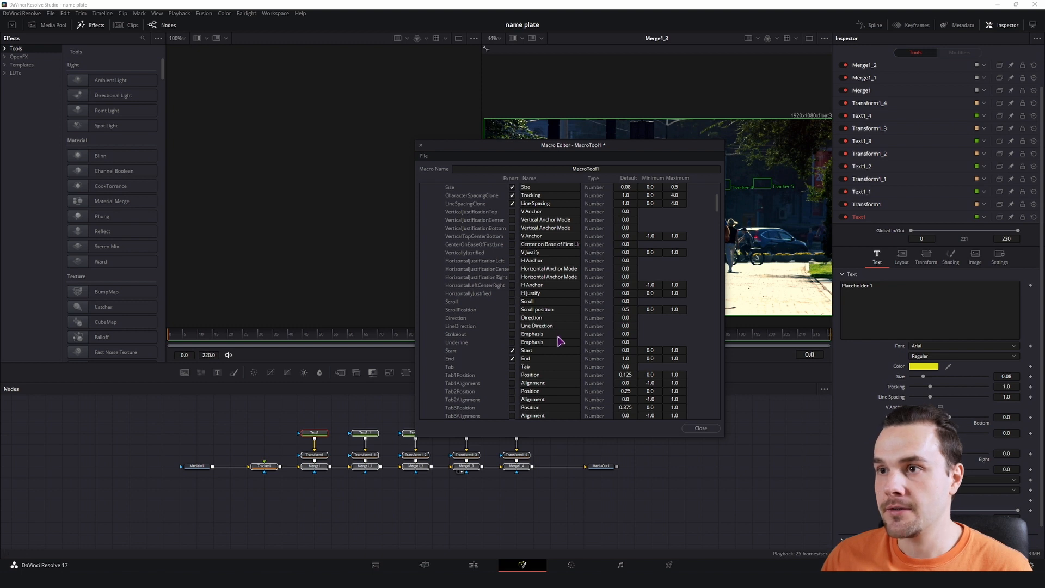
Mark Text1's layout Center for export and rename it "Text Center"
{"action": "left_click", "coordinate": [901, 258]}
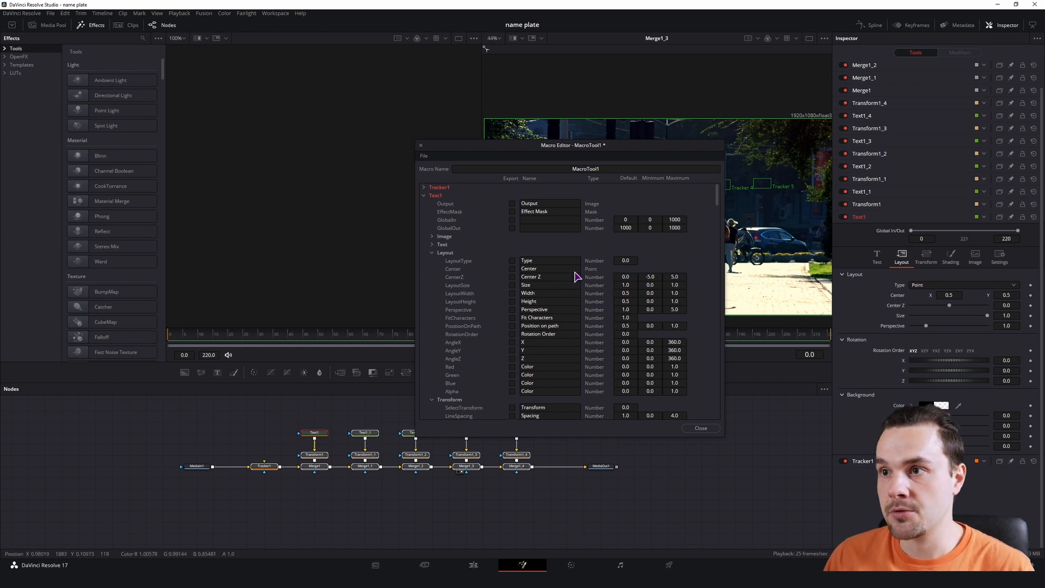
{"action": "left_click", "coordinate": [513, 268]}
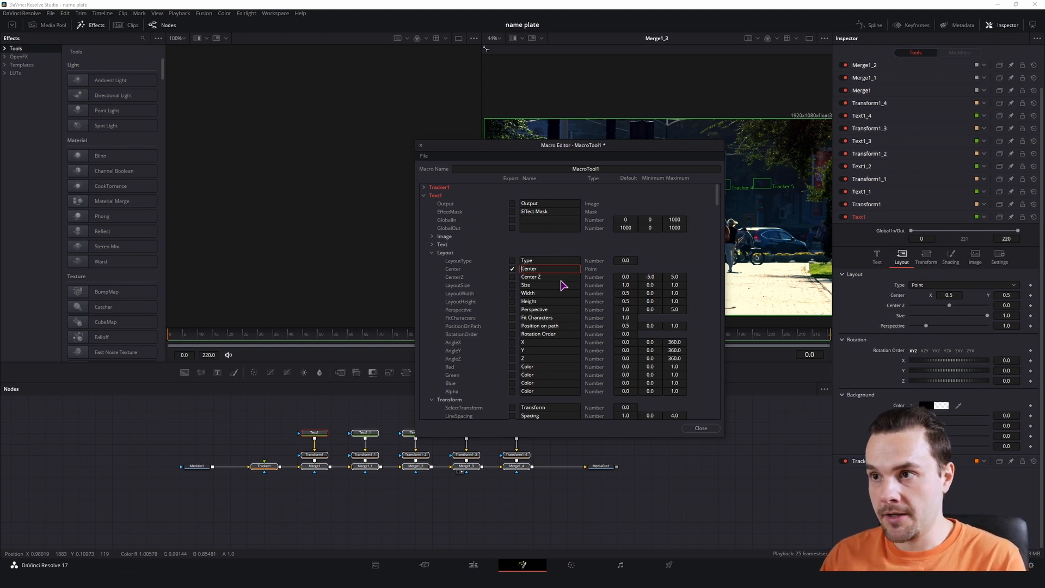
{"action": "type", "text": "Text"}
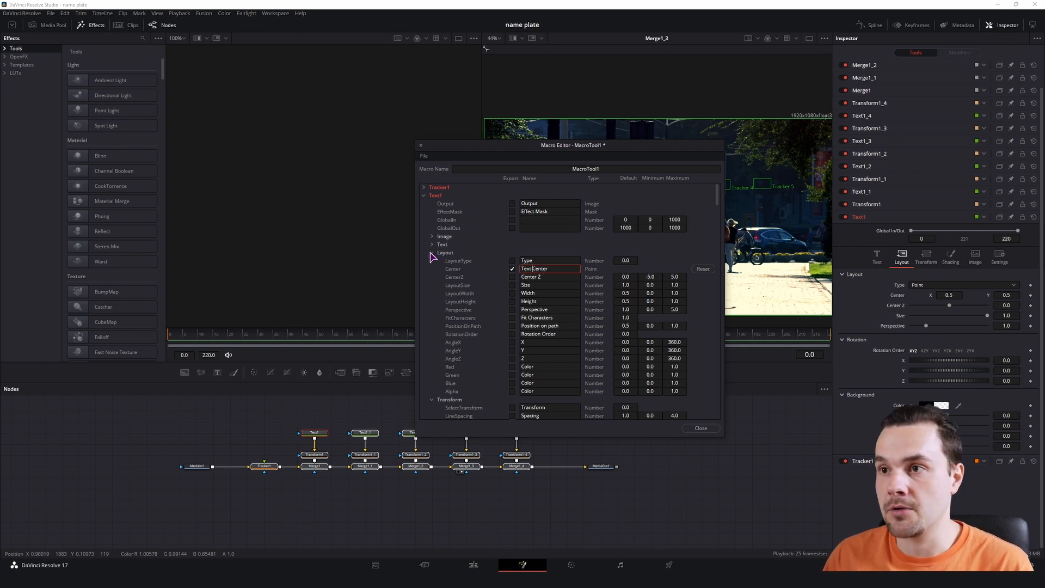
Mark the ShadingElements, SelectElement and Select controls in Text1's Shading group for export, skipping its Transform group
{"action": "left_click", "coordinate": [926, 255]}
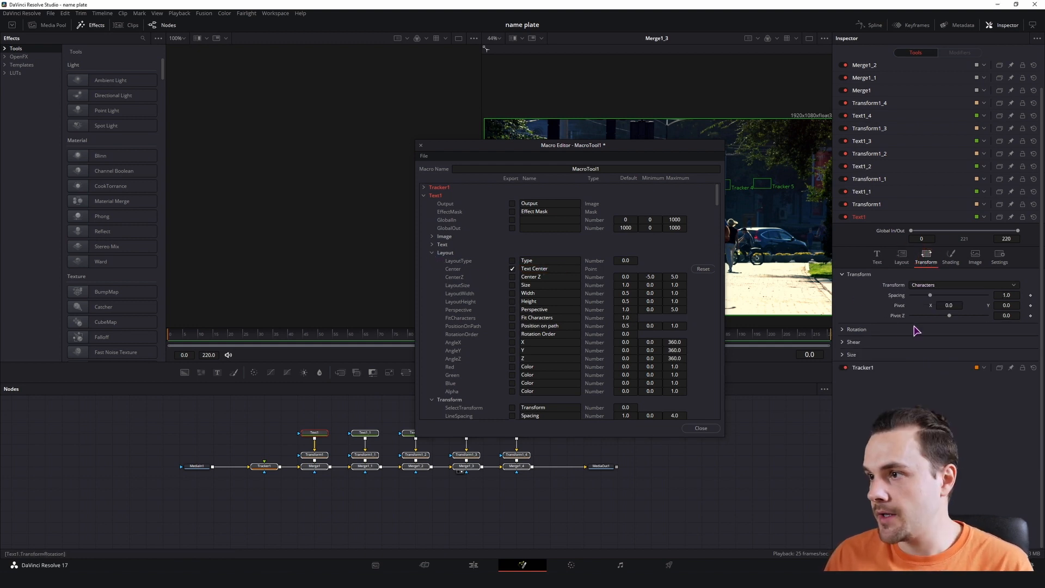
{"action": "left_click", "coordinate": [951, 254]}
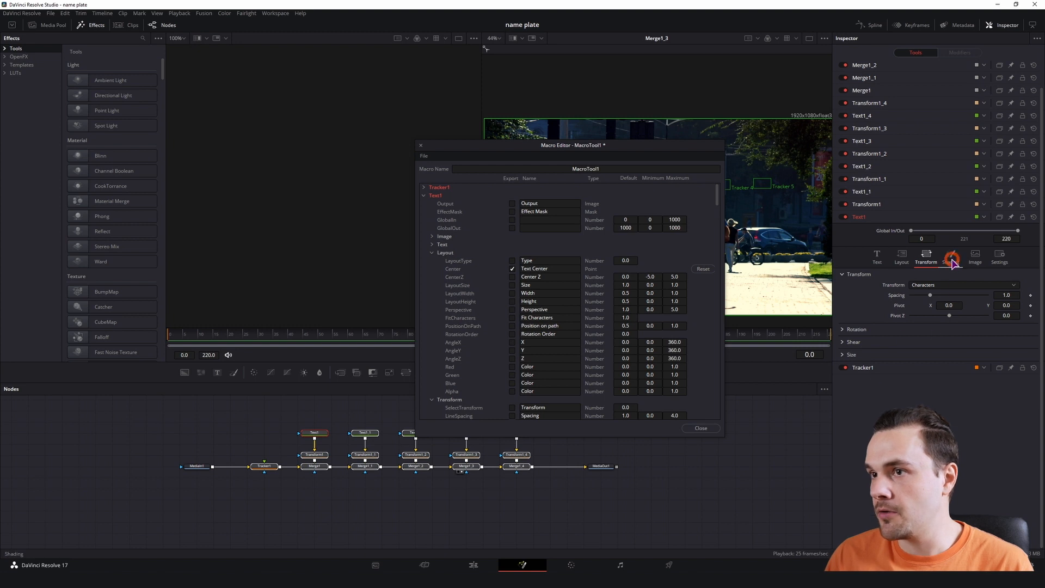
{"action": "left_click", "coordinate": [433, 252]}
{"action": "left_click", "coordinate": [433, 261]}
{"action": "left_click", "coordinate": [434, 268]}
{"action": "scroll", "coordinate": [547, 281], "scroll_direction": "down", "scroll_amount": 2}
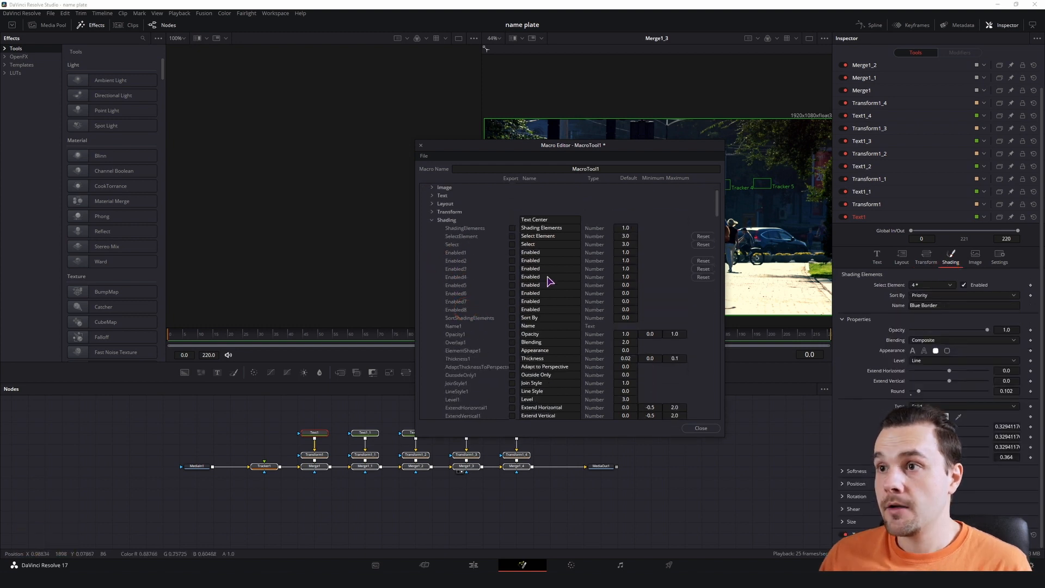
{"action": "left_click", "coordinate": [512, 228]}
{"action": "left_click", "coordinate": [512, 236]}
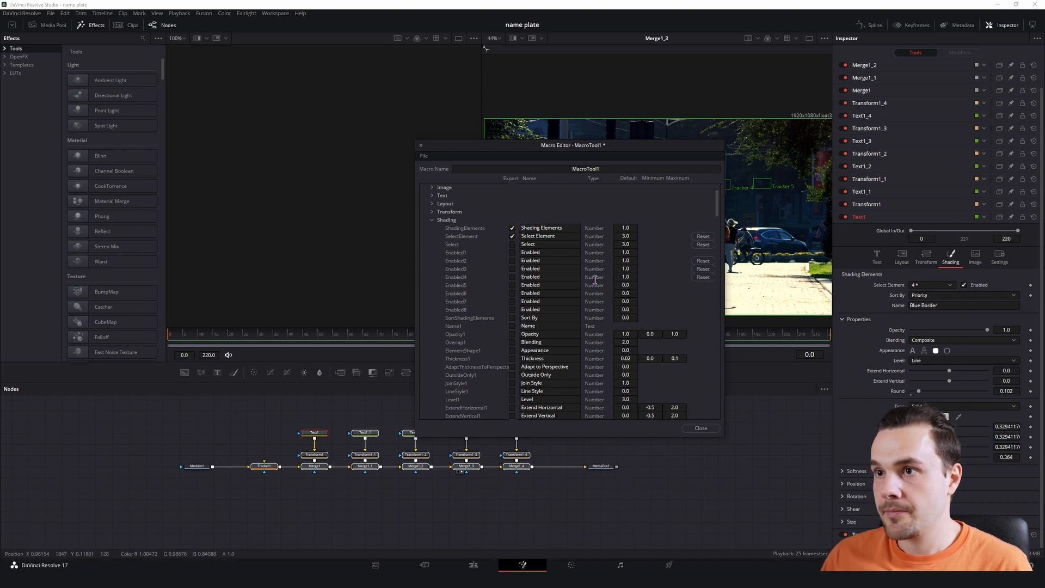
{"action": "left_click", "coordinate": [512, 245]}
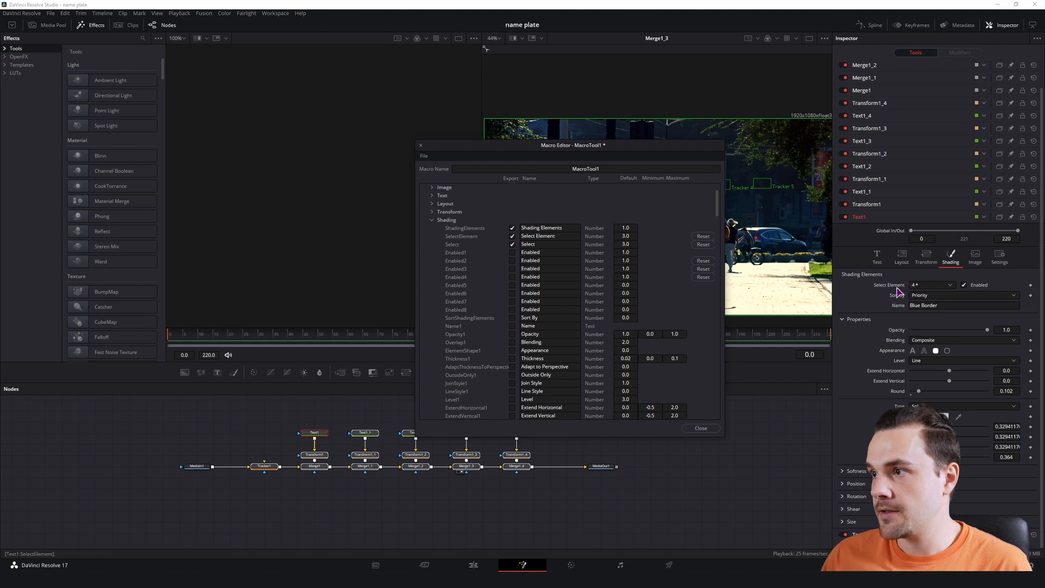
Mark Enabled1 to Enabled4 in Text1's Shading group for export
{"action": "left_click", "coordinate": [512, 253]}
{"action": "left_click", "coordinate": [513, 261]}
{"action": "left_click", "coordinate": [512, 269]}
{"action": "left_click", "coordinate": [512, 277]}
Mark Name1 and Opacity1 of Text1's first shading element for export
{"action": "scroll", "coordinate": [512, 260], "scroll_direction": "down", "scroll_amount": 3}
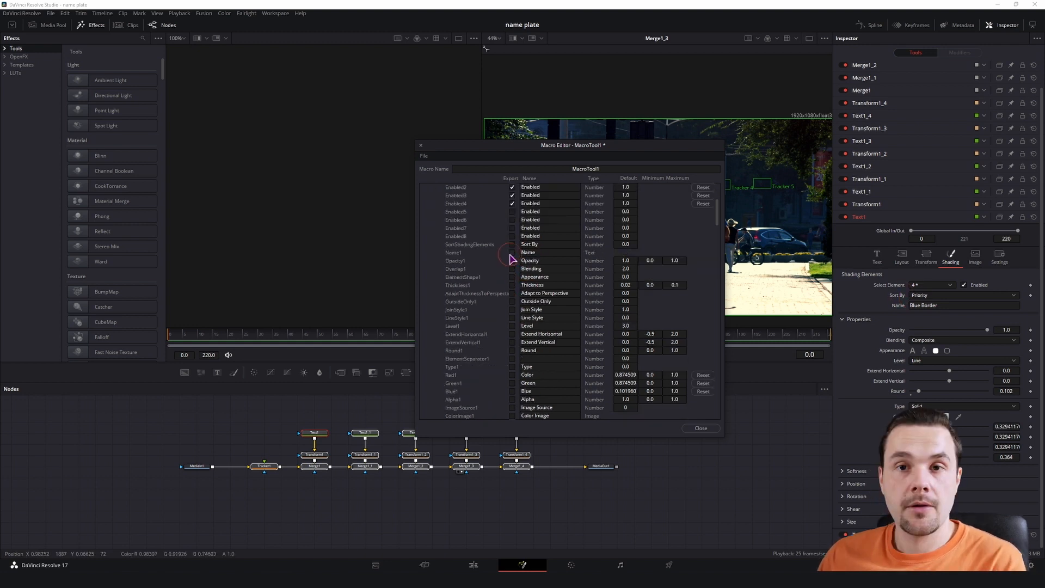
{"action": "left_click", "coordinate": [512, 253]}
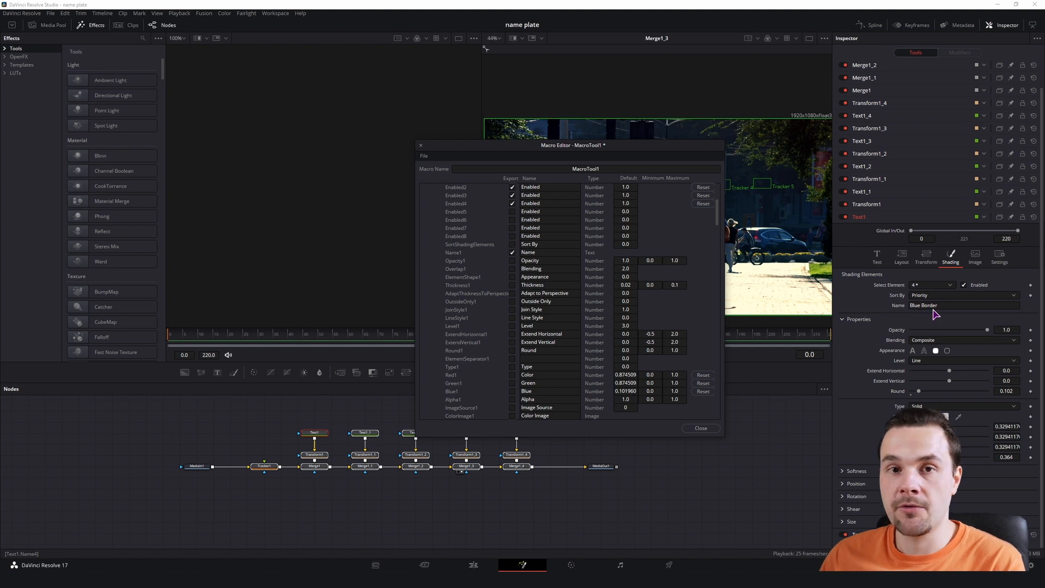
{"action": "scroll", "coordinate": [488, 256], "scroll_direction": "down", "scroll_amount": 2}
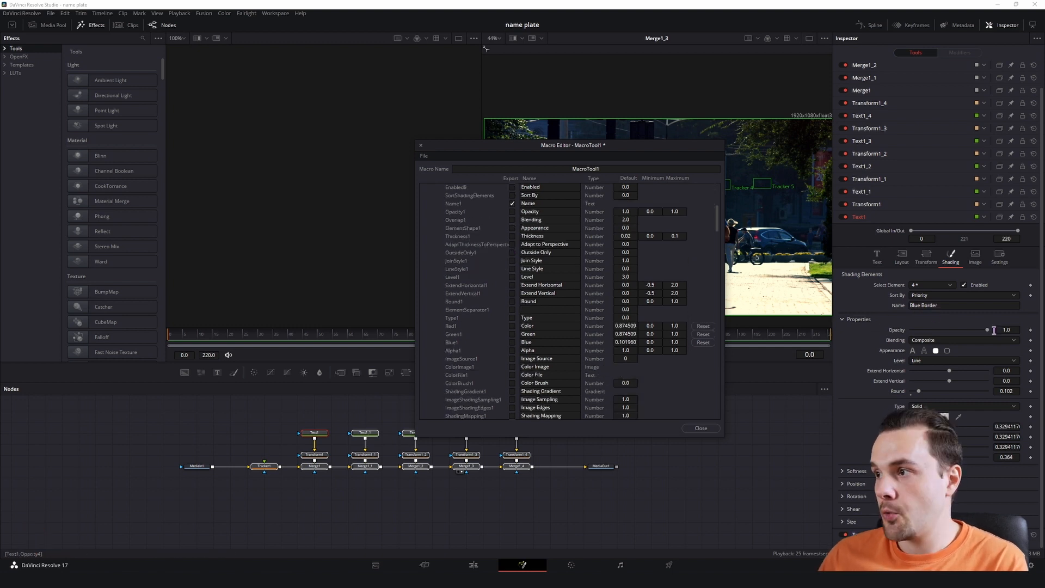
{"action": "left_click", "coordinate": [512, 211]}
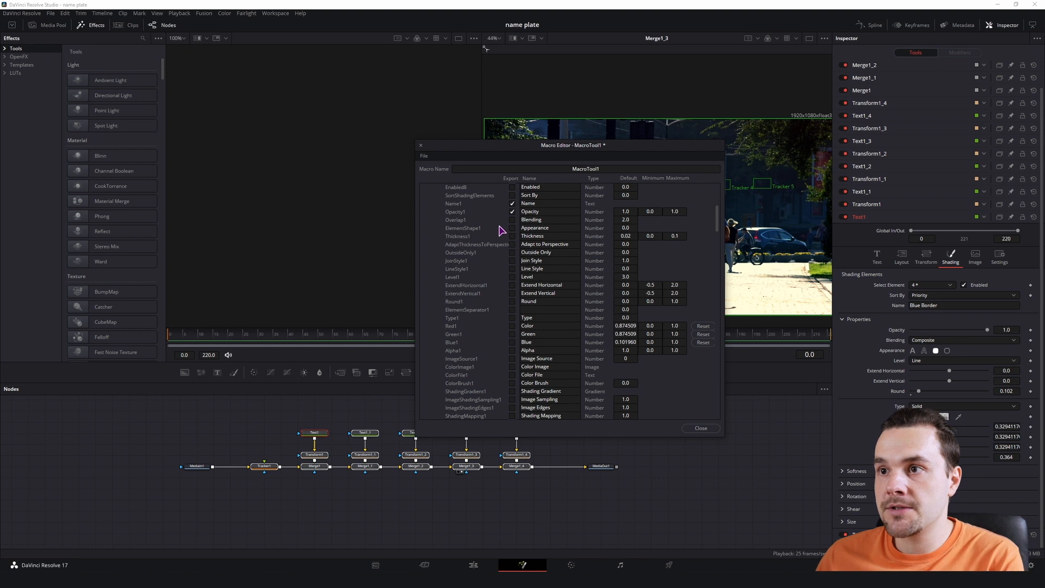
Mark Type1, Red1, Green1, Blue1 and Alpha1 of Text1's first shading element for export
{"action": "scroll", "coordinate": [505, 257], "scroll_direction": "down", "scroll_amount": 1}
{"action": "left_click", "coordinate": [512, 293]}
{"action": "left_click", "coordinate": [512, 302]}
{"action": "left_click", "coordinate": [512, 309]}
{"action": "left_click", "coordinate": [513, 317]}
{"action": "left_click", "coordinate": [513, 326]}
Mark the names of Text1's remaining used shading elements, Name2 to Name4, for export
{"action": "scroll", "coordinate": [512, 326], "scroll_direction": "down", "scroll_amount": 2}
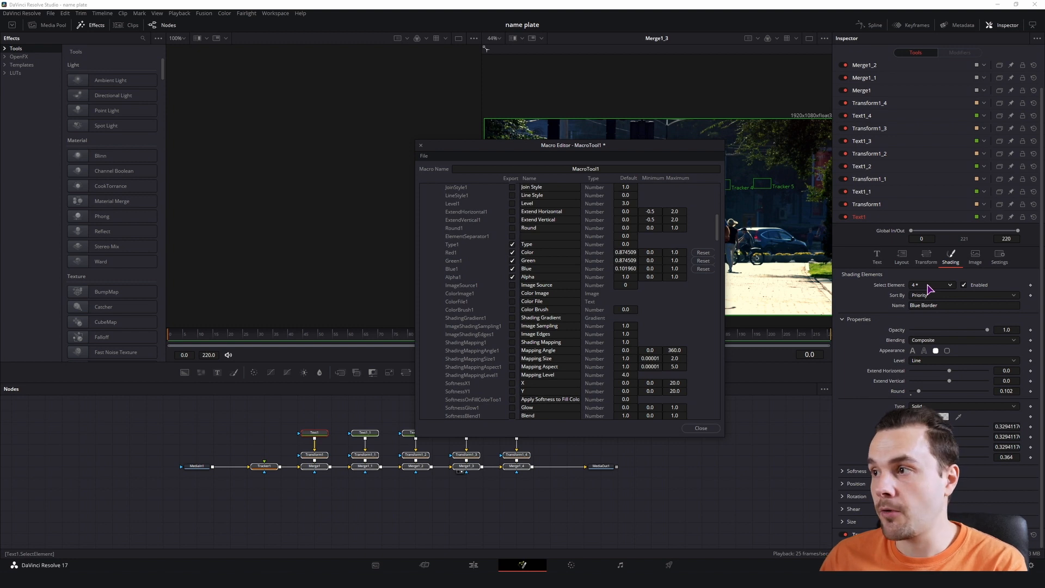
{"action": "scroll", "coordinate": [511, 283], "scroll_direction": "down", "scroll_amount": 6}
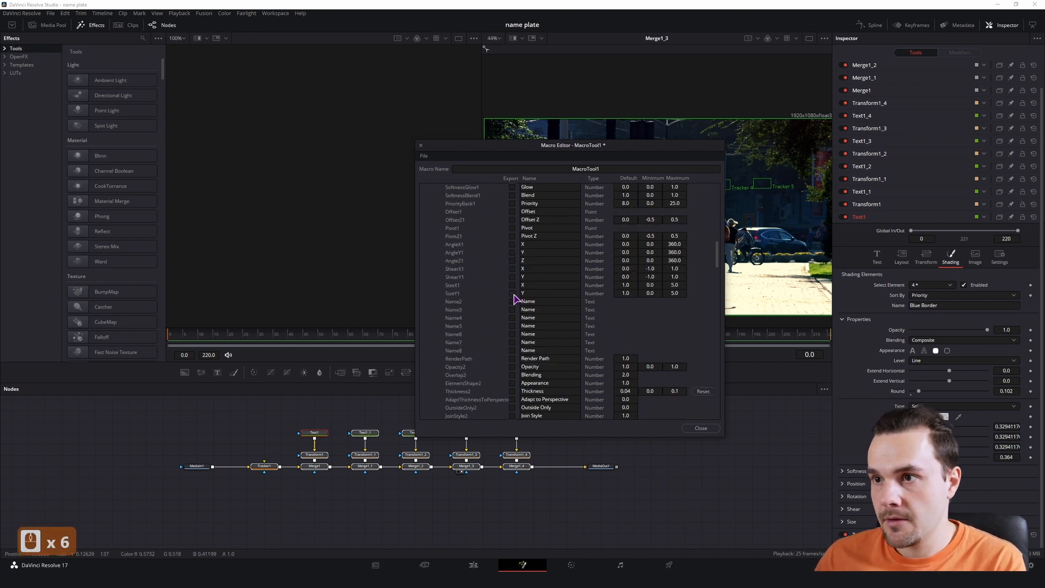
{"action": "left_click", "coordinate": [513, 301]}
{"action": "left_click", "coordinate": [513, 310]}
{"action": "left_click", "coordinate": [512, 317]}
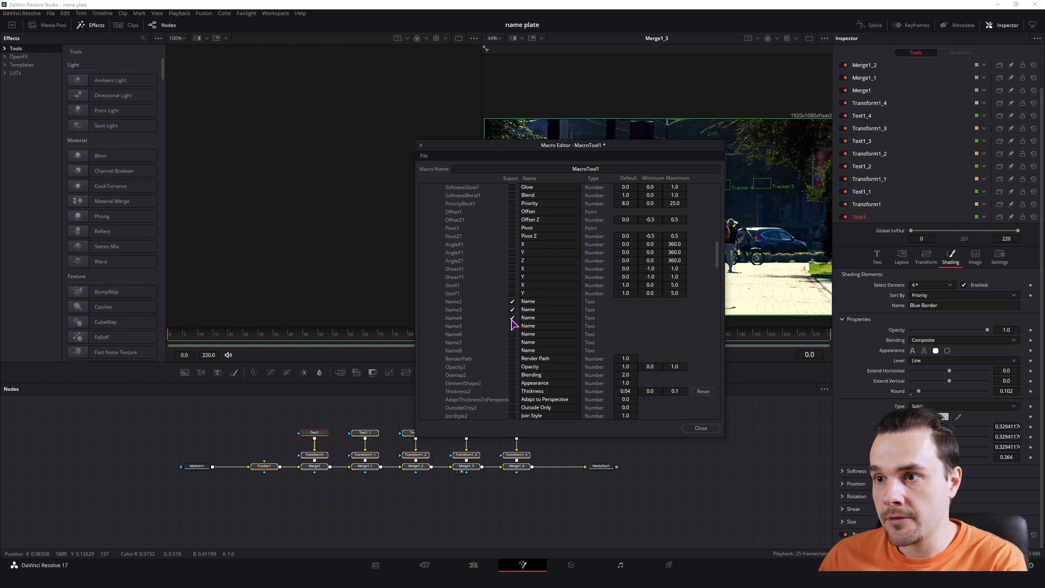
Mark Opacity2, Type2, Red2, Green2, Blue2 and Alpha2 of Text1's second shading element for export
{"action": "scroll", "coordinate": [519, 323], "scroll_direction": "down", "scroll_amount": 1}
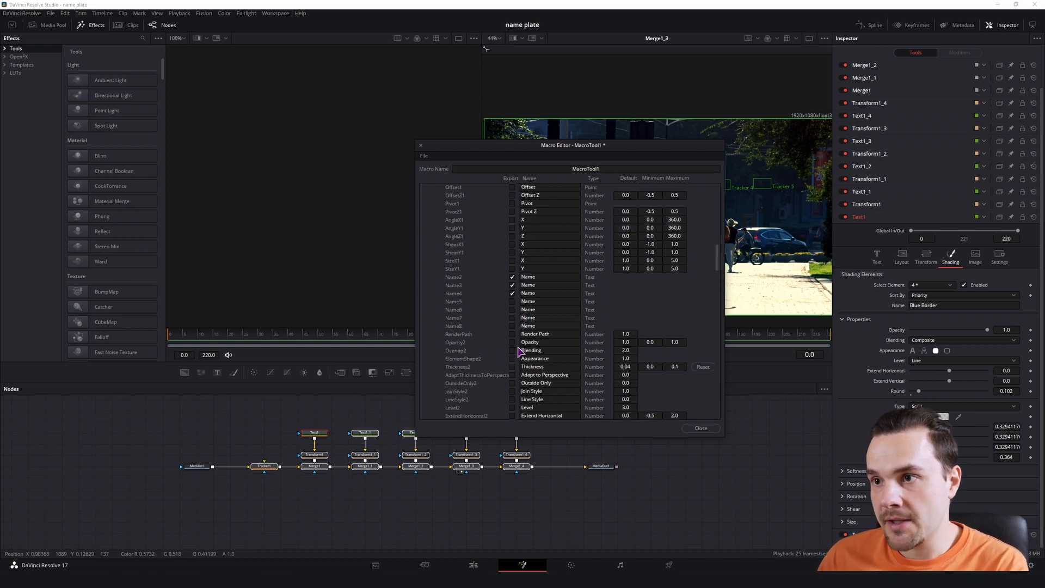
{"action": "left_click", "coordinate": [512, 342]}
{"action": "scroll", "coordinate": [509, 353], "scroll_direction": "down", "scroll_amount": 5}
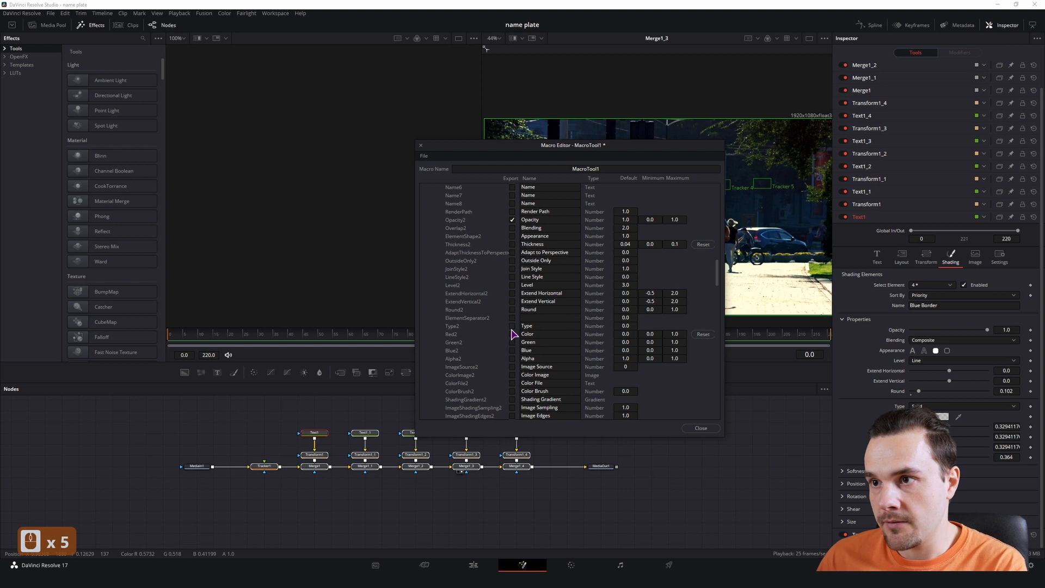
{"action": "left_click", "coordinate": [513, 326]}
{"action": "left_click", "coordinate": [513, 334]}
{"action": "left_click", "coordinate": [512, 342]}
{"action": "left_click", "coordinate": [512, 351]}
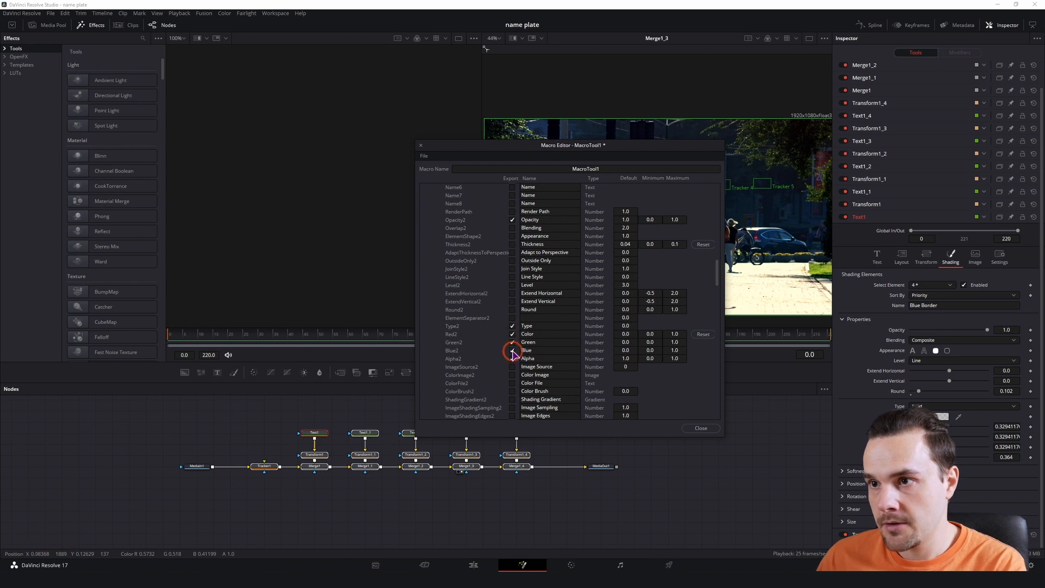
{"action": "scroll", "coordinate": [490, 359], "scroll_direction": "down", "scroll_amount": 10}
{"action": "left_click", "coordinate": [512, 358]}
Mark Opacity3, Type3, Red3, Green3, Blue3 and Alpha3 of Text1's third shading element for export
{"action": "scroll", "coordinate": [515, 361], "scroll_direction": "down", "scroll_amount": 4}
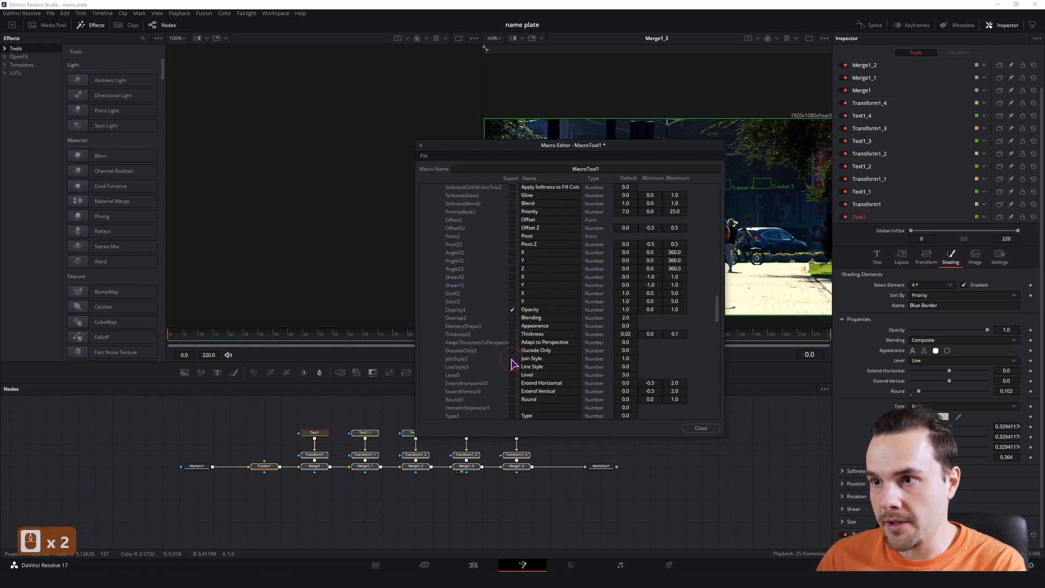
{"action": "left_click", "coordinate": [512, 366]}
{"action": "left_click", "coordinate": [512, 374]}
{"action": "left_click", "coordinate": [512, 382]}
{"action": "left_click", "coordinate": [513, 390]}
{"action": "left_click", "coordinate": [512, 400]}
Mark Opacity4, Type4, Red4, Green4, Blue4 and Alpha4 of Text1's fourth shading element for export
{"action": "scroll", "coordinate": [512, 367], "scroll_direction": "down", "scroll_amount": 2}
{"action": "scroll", "coordinate": [511, 365], "scroll_direction": "down", "scroll_amount": 6}
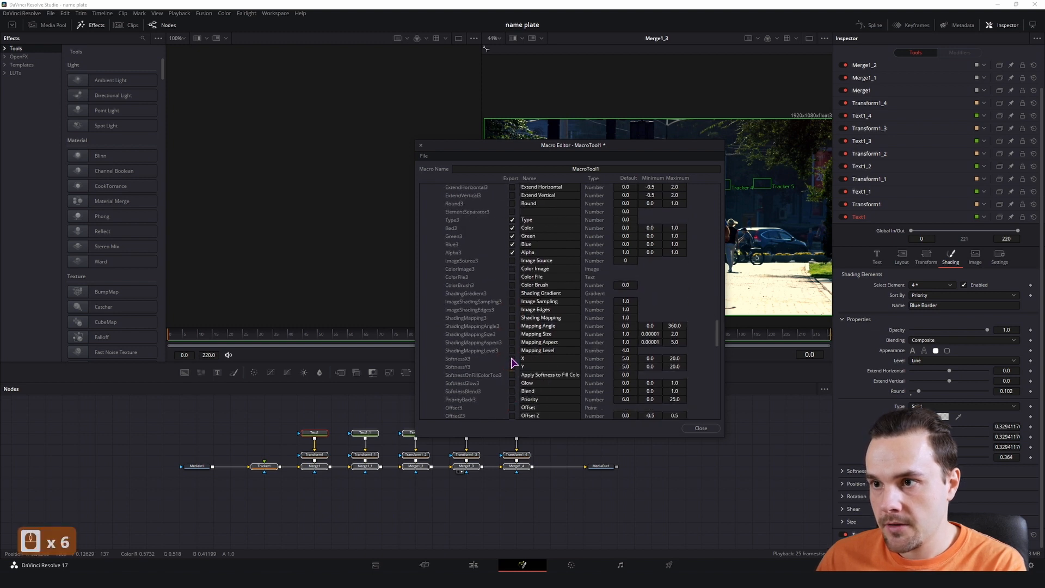
{"action": "scroll", "coordinate": [512, 363], "scroll_direction": "down", "scroll_amount": 3}
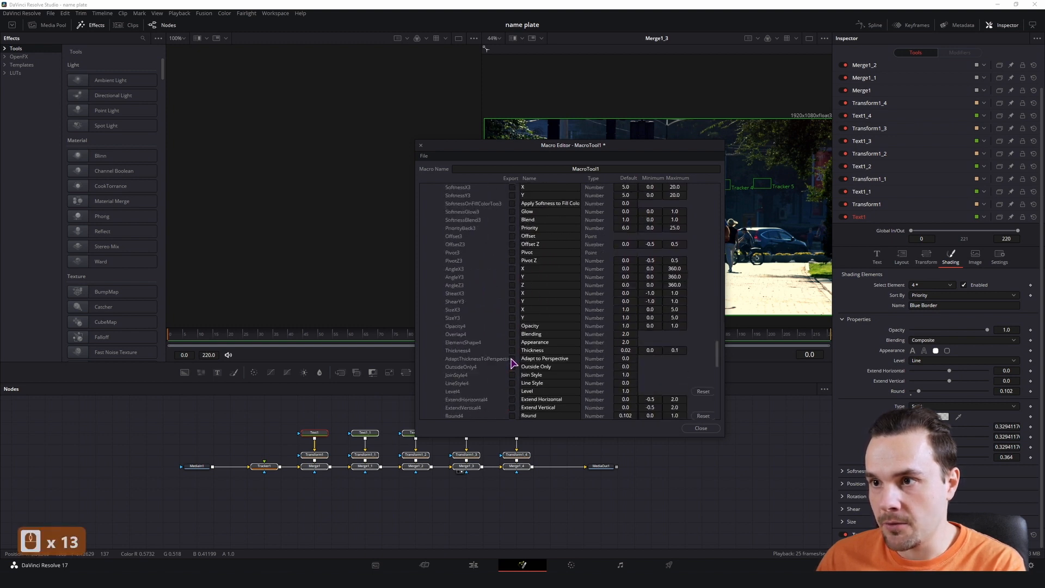
{"action": "left_click", "coordinate": [512, 326]}
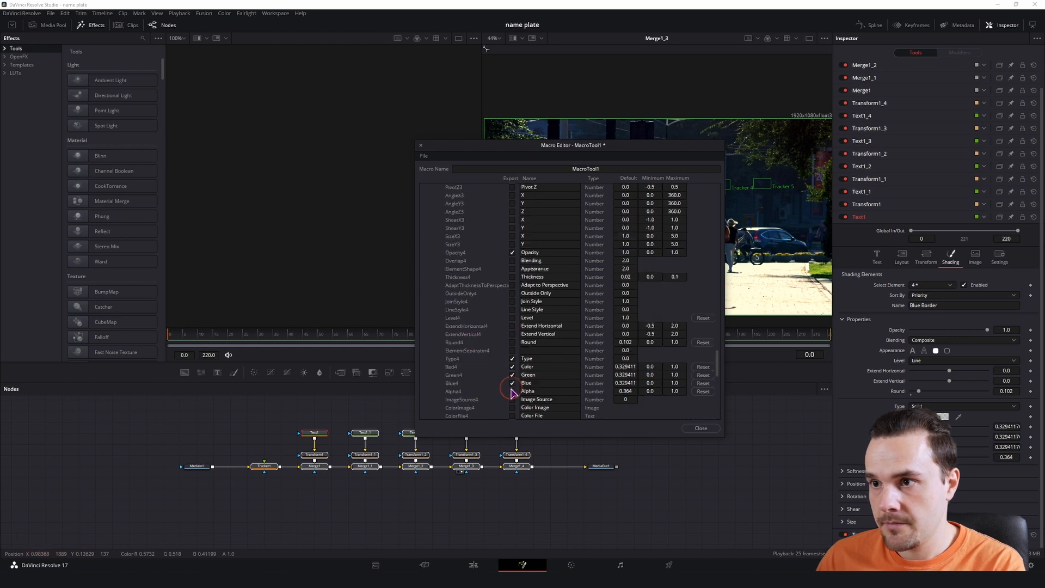
{"action": "left_click", "coordinate": [512, 391]}
Collapse Text1, then mark Transform1's Center and Pivot for export, naming them "Offset Center Text" and "Offset Pivot Text"
{"action": "scroll", "coordinate": [507, 320], "scroll_direction": "down", "scroll_amount": 7}
{"action": "scroll", "coordinate": [504, 316], "scroll_direction": "down", "scroll_amount": 11}
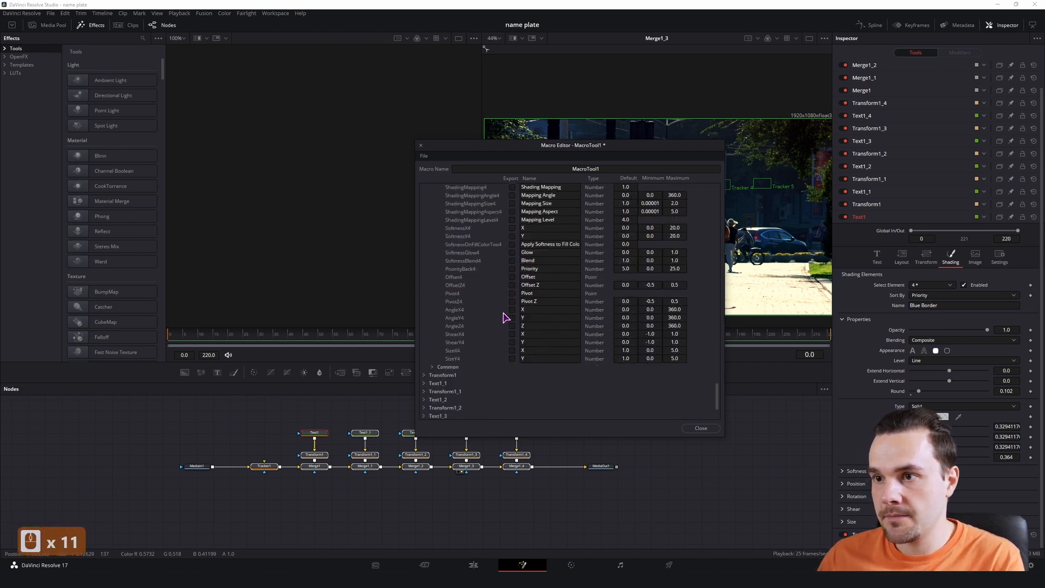
{"action": "scroll", "coordinate": [489, 332], "scroll_direction": "up", "scroll_amount": 3}
{"action": "scroll", "coordinate": [508, 345], "scroll_direction": "up", "scroll_amount": 9}
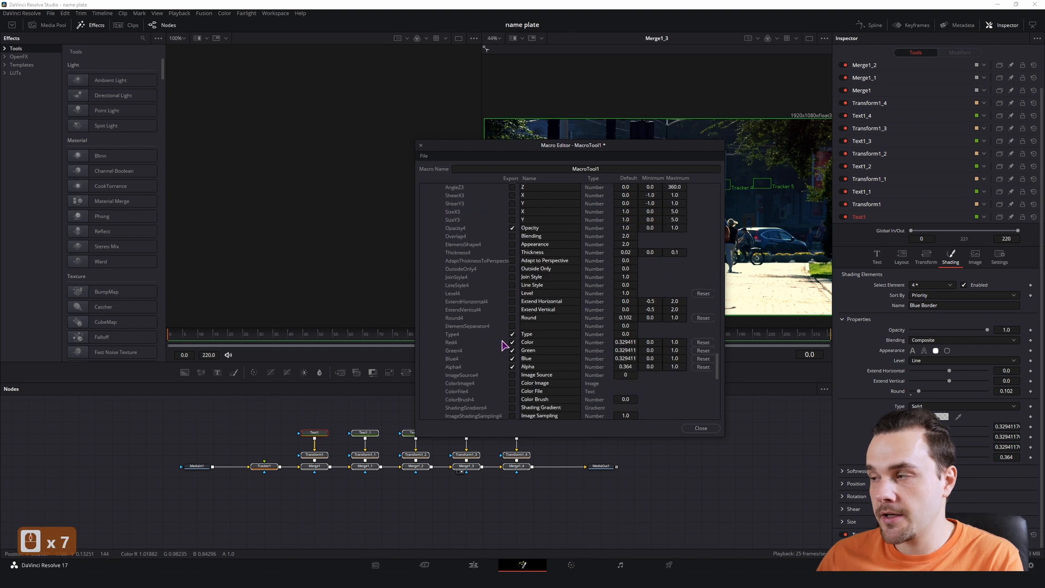
{"action": "scroll", "coordinate": [476, 322], "scroll_direction": "up", "scroll_amount": 10}
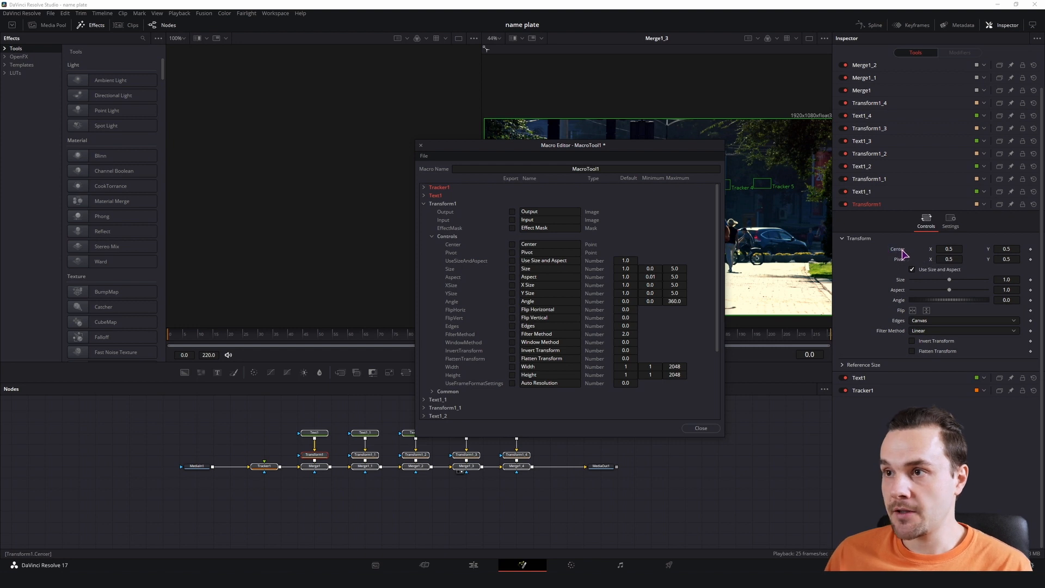
{"action": "left_click", "coordinate": [522, 244]}
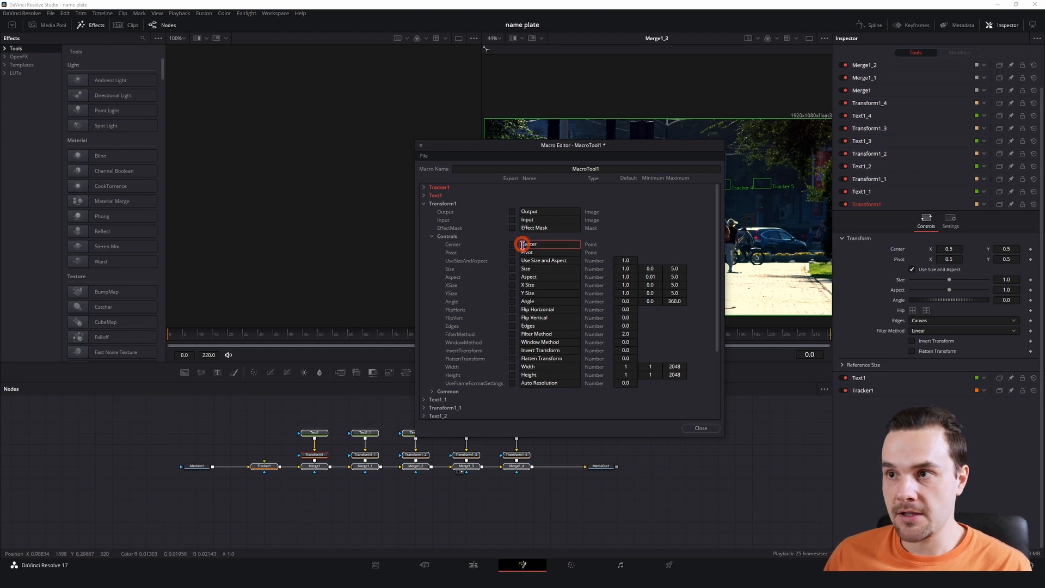
{"action": "key", "text": "shift"}
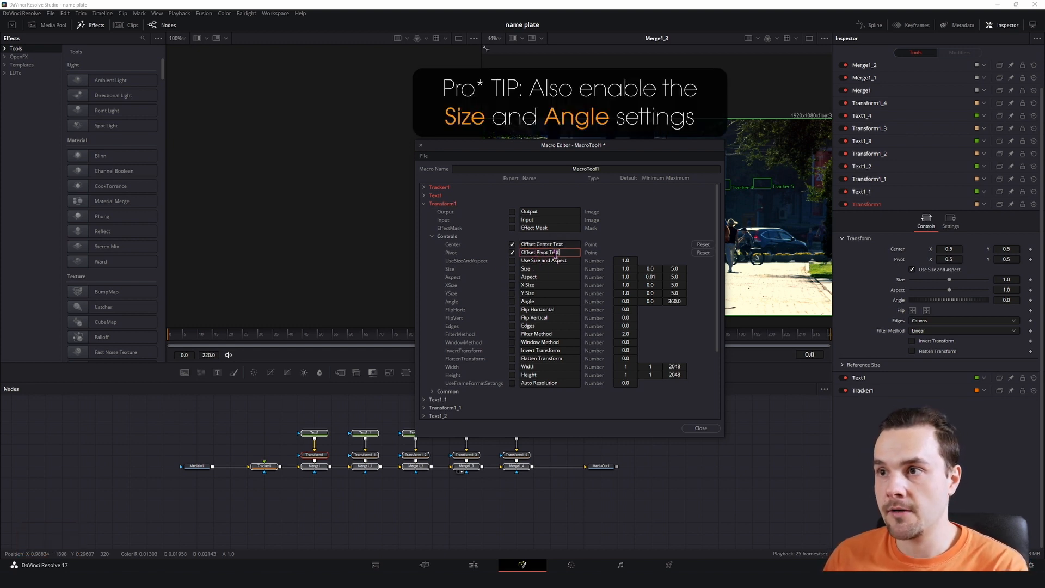
Collapse the Transform1 group and mark Merge1's Blend for export in the macro, naming it "Blend Text 1"
{"action": "left_click", "coordinate": [434, 306]}
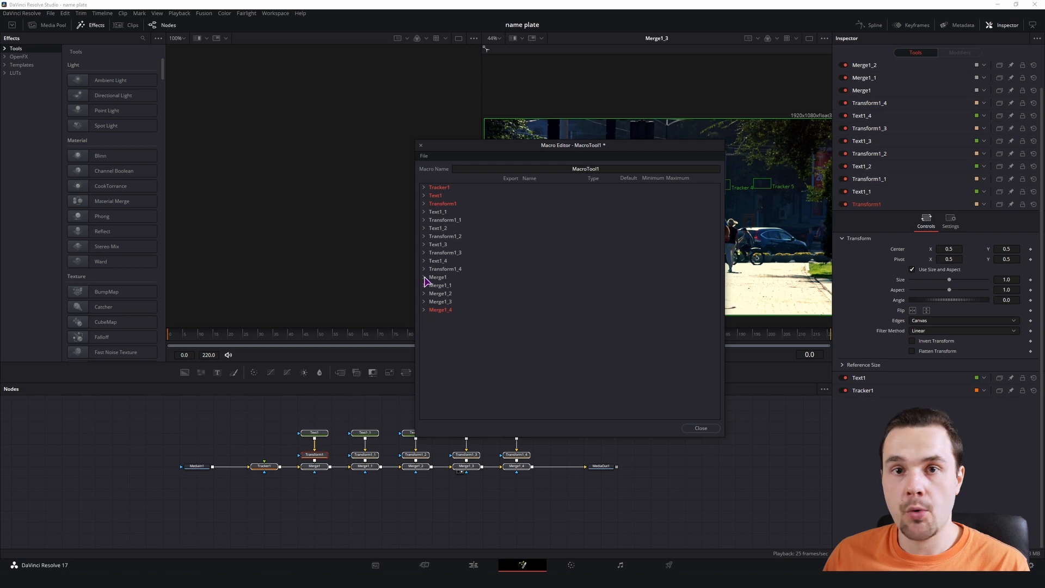
{"action": "left_click", "coordinate": [423, 277]}
{"action": "left_click", "coordinate": [862, 90]}
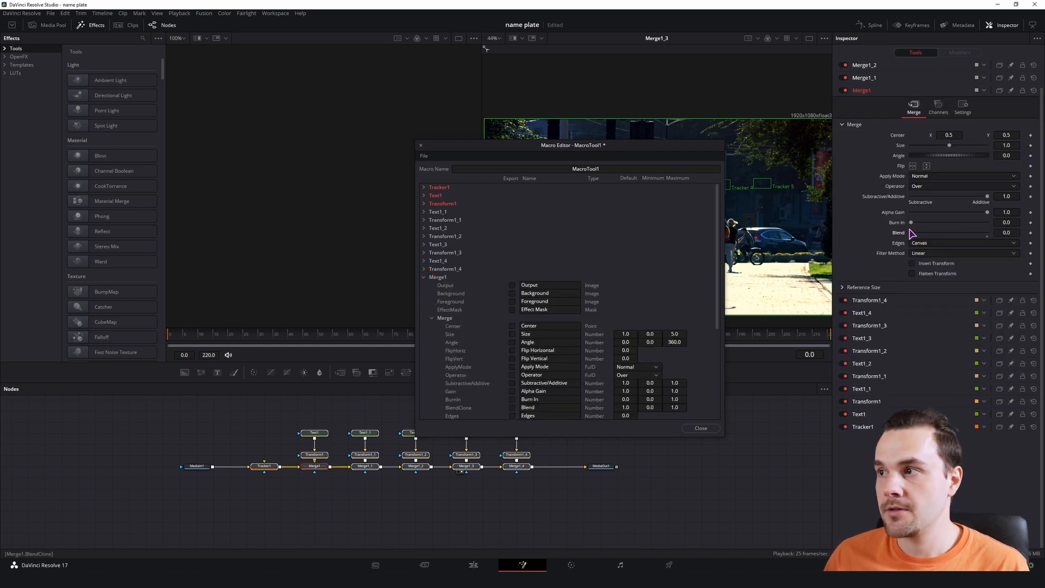
{"action": "scroll", "coordinate": [567, 299], "scroll_direction": "down", "scroll_amount": 4}
{"action": "left_click", "coordinate": [513, 310]}
{"action": "left_click", "coordinate": [549, 310]}
{"action": "type", "text": "Text"}
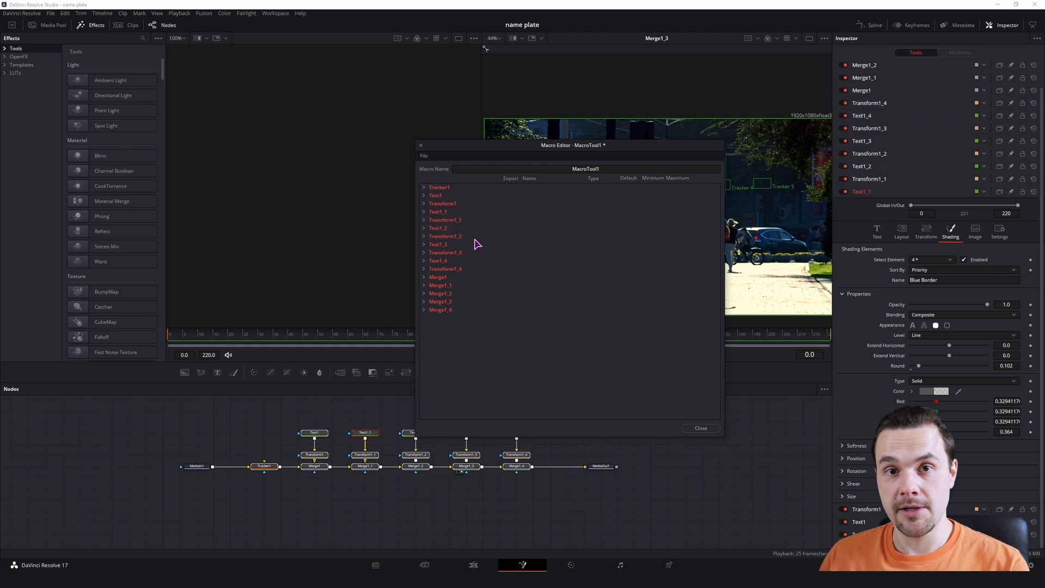
Save the macro as a group named "NamePlate Tutorial.setting" in the Fusion Templates > Edit > Effects folder
{"action": "left_click", "coordinate": [424, 157]}
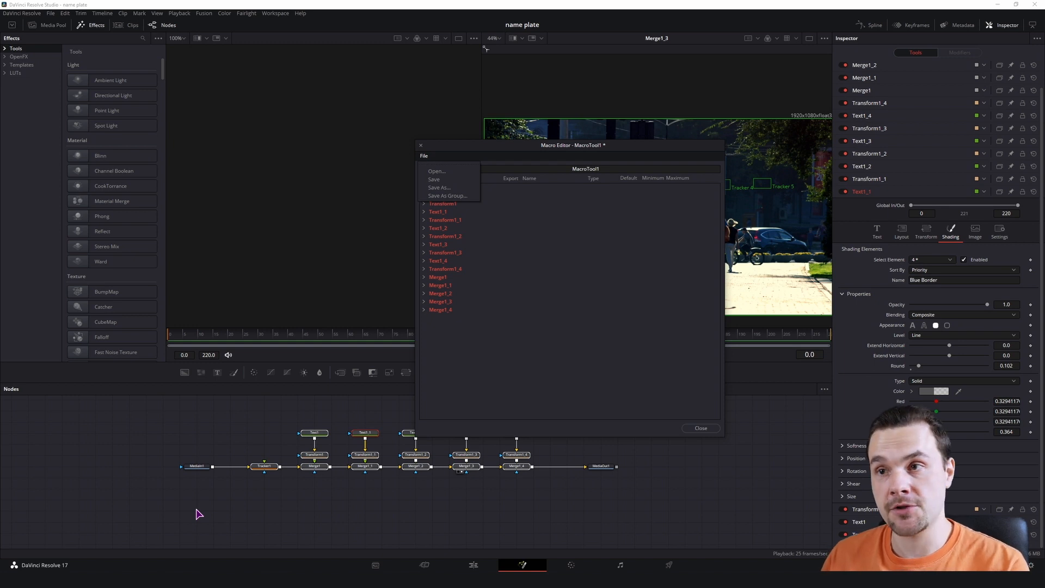
{"action": "left_click", "coordinate": [461, 197]}
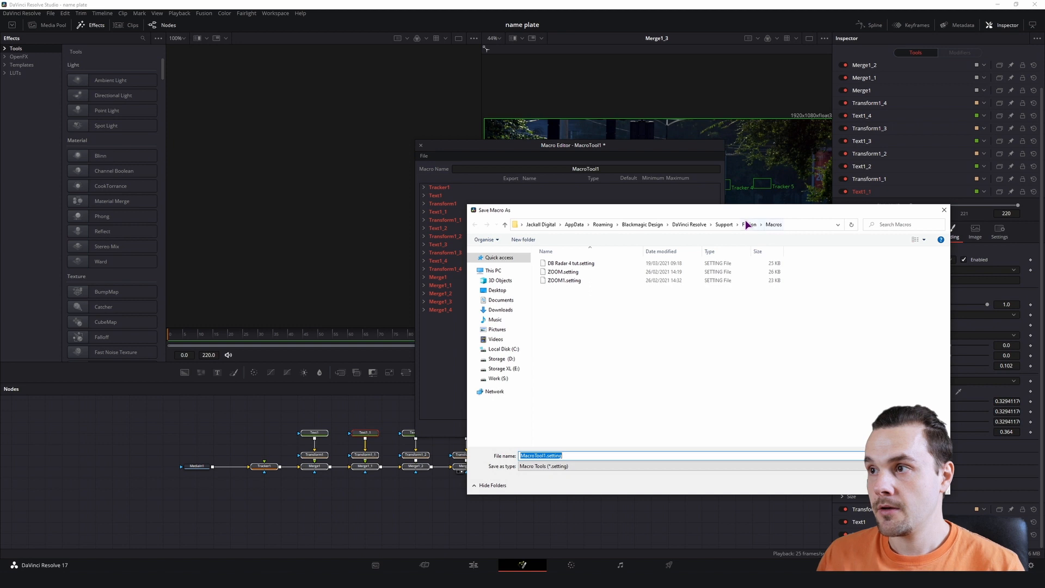
{"action": "left_click", "coordinate": [749, 224]}
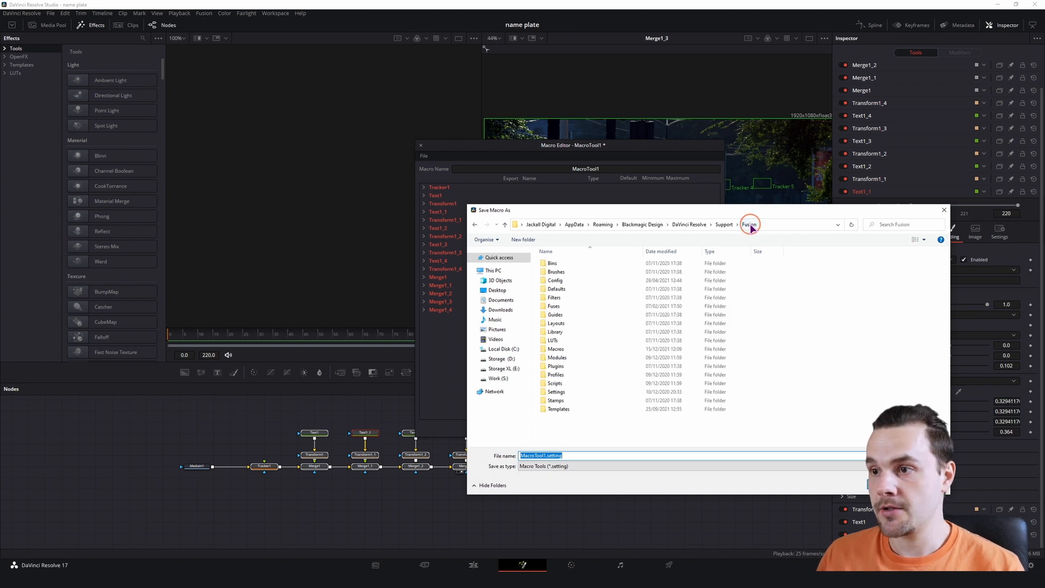
{"action": "double_click", "coordinate": [557, 409]}
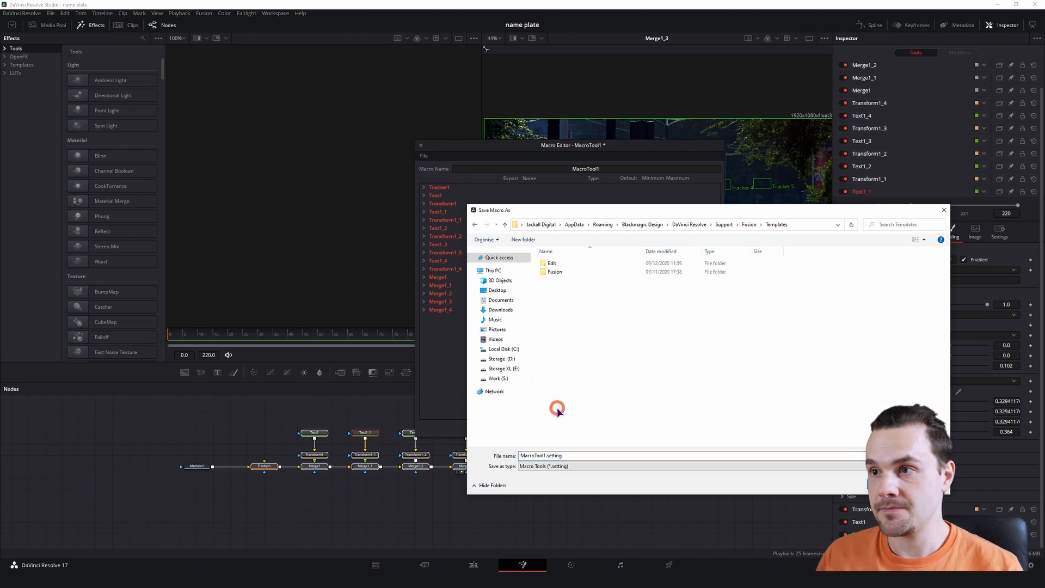
{"action": "double_click", "coordinate": [554, 263]}
{"action": "left_click", "coordinate": [557, 263]}
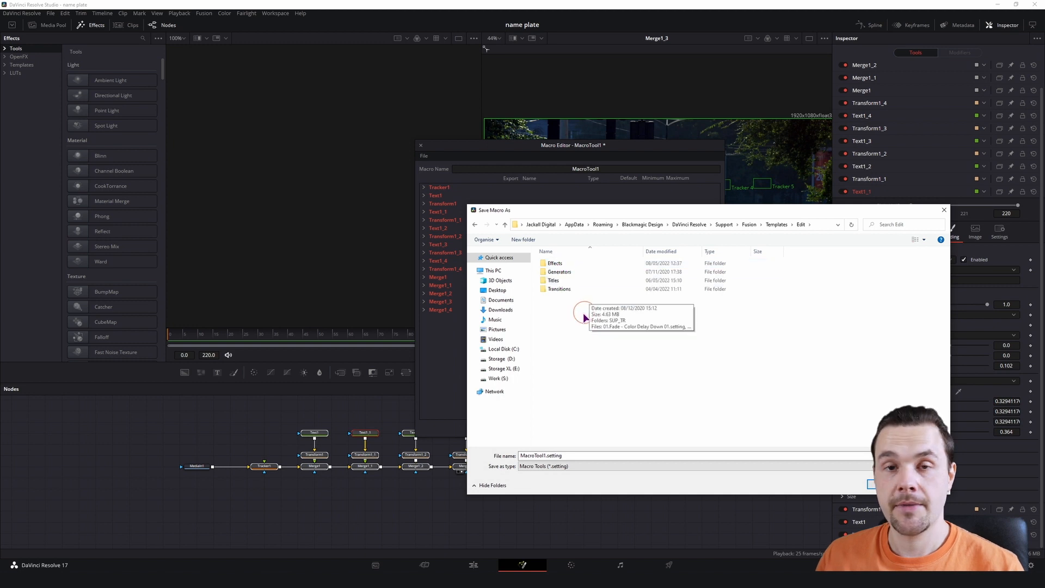
{"action": "left_click", "coordinate": [556, 281]}
{"action": "left_click", "coordinate": [560, 265]}
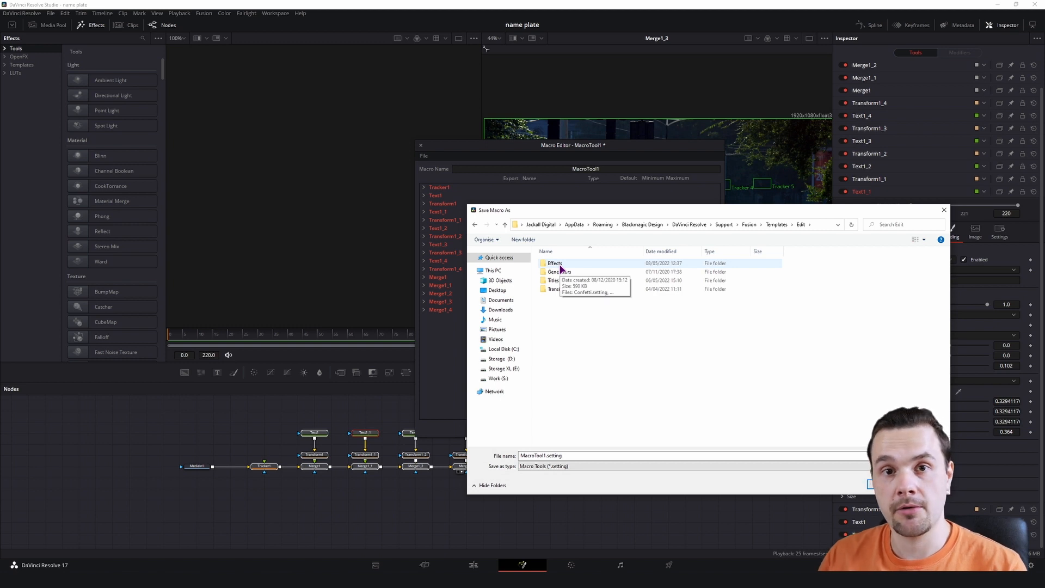
{"action": "double_click", "coordinate": [555, 263]}
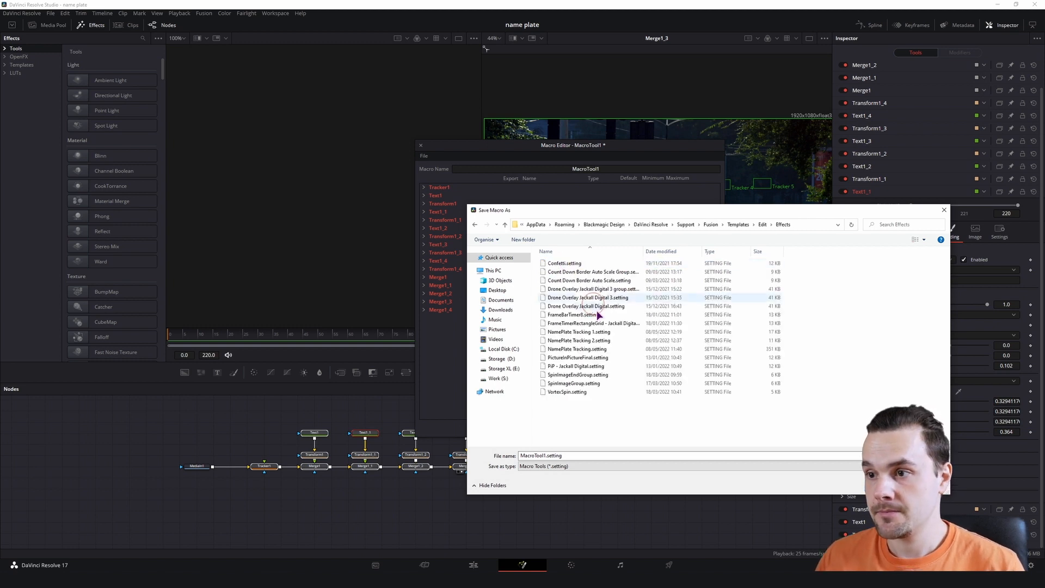
{"action": "type", "text": "NamePlate Tutorial"}
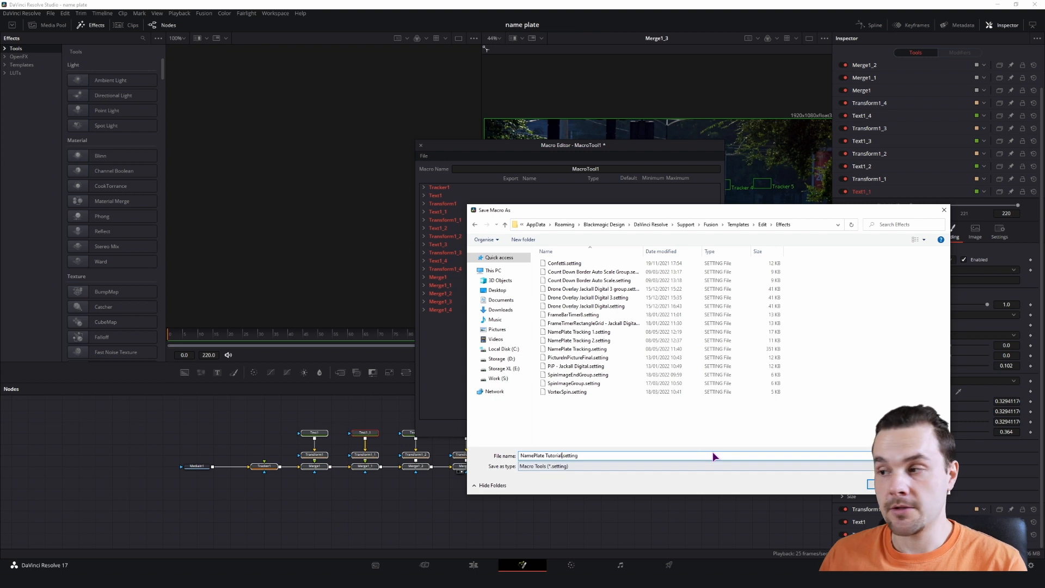
{"action": "key", "text": "Return"}
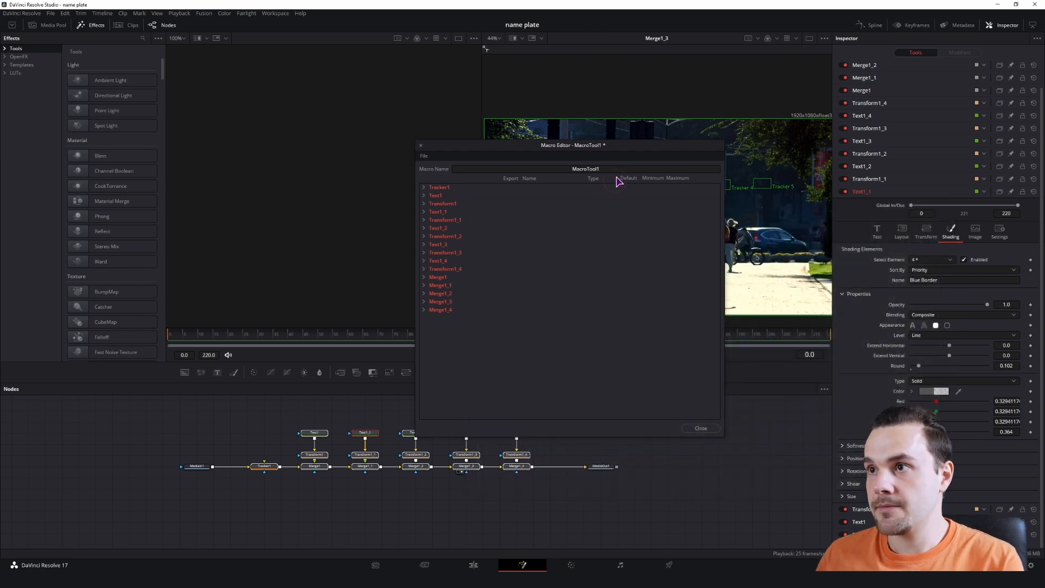
Switch to the Edit page and search the effects library for "name"
{"action": "left_click_drag", "start_coordinate": [630, 146], "coordinate": [521, 137]}
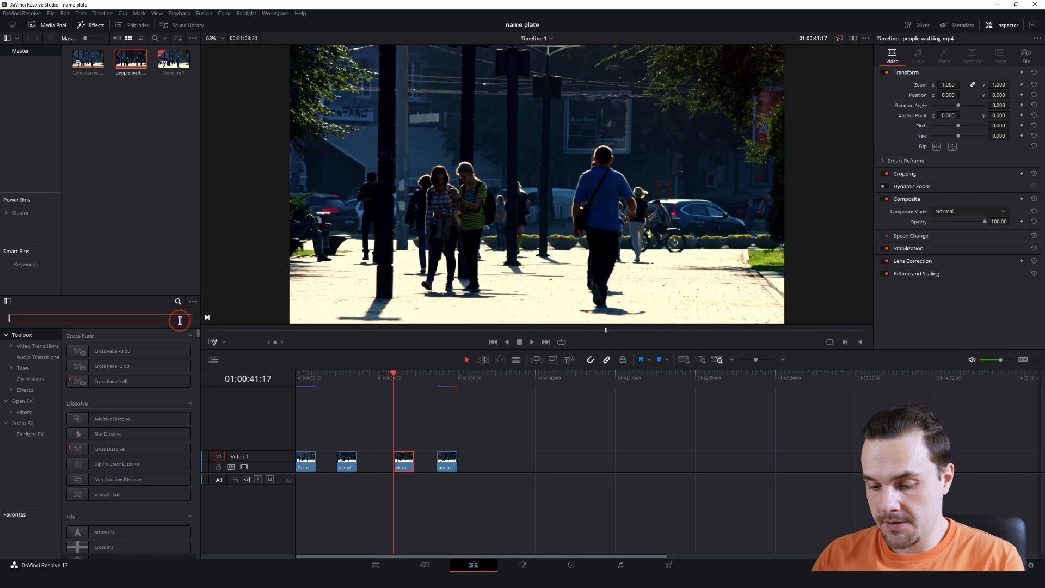
{"action": "type", "text": "name"}
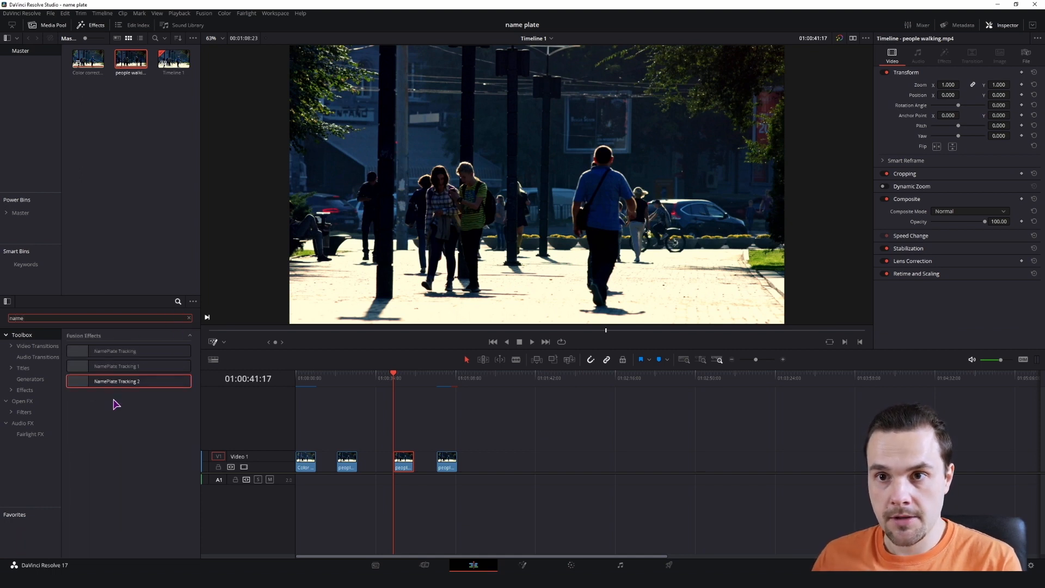
{"action": "left_click", "coordinate": [135, 414]}
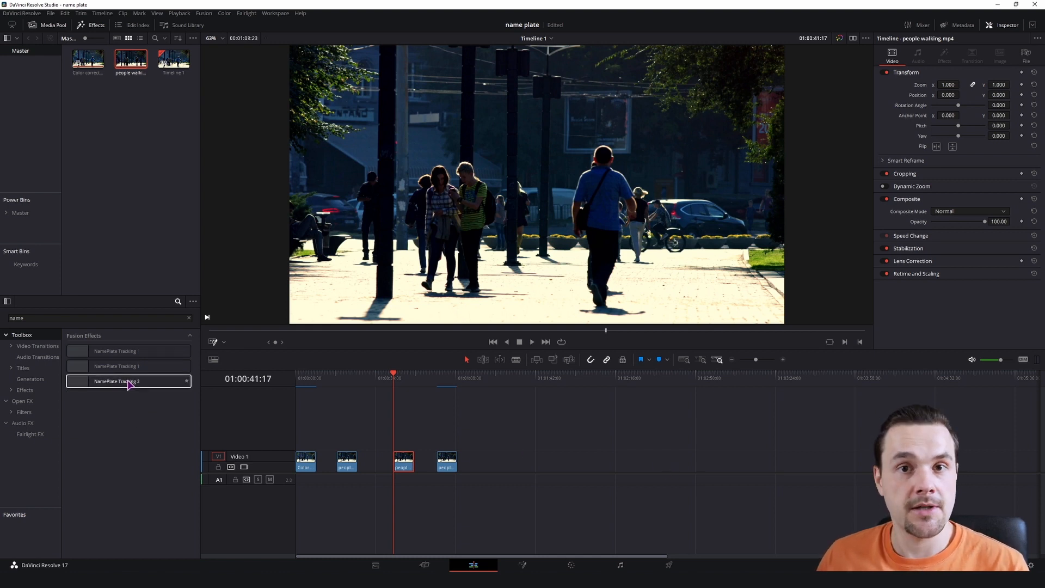
Search the effects again for "name", apply NamePlate Tutorial to the clip at the playhead and show its controls
{"action": "left_click", "coordinate": [178, 301]}
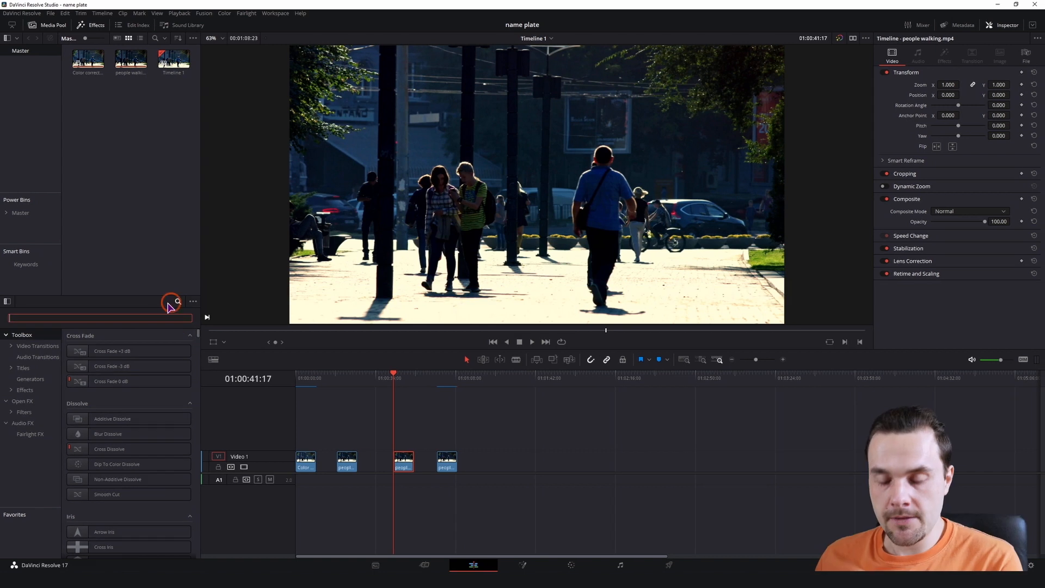
{"action": "type", "text": "name"}
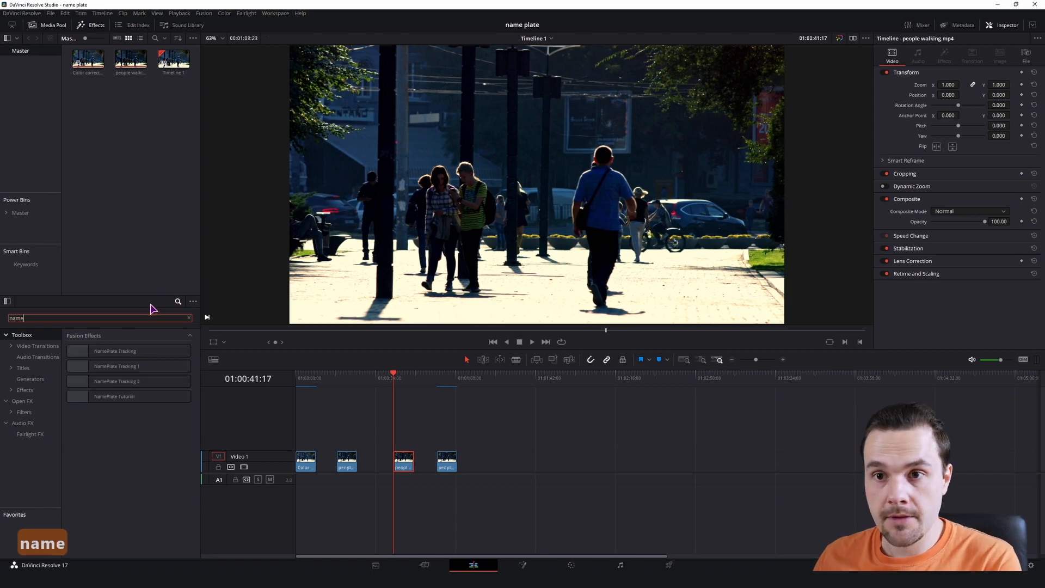
{"action": "left_click_drag", "start_coordinate": [120, 403], "coordinate": [404, 469]}
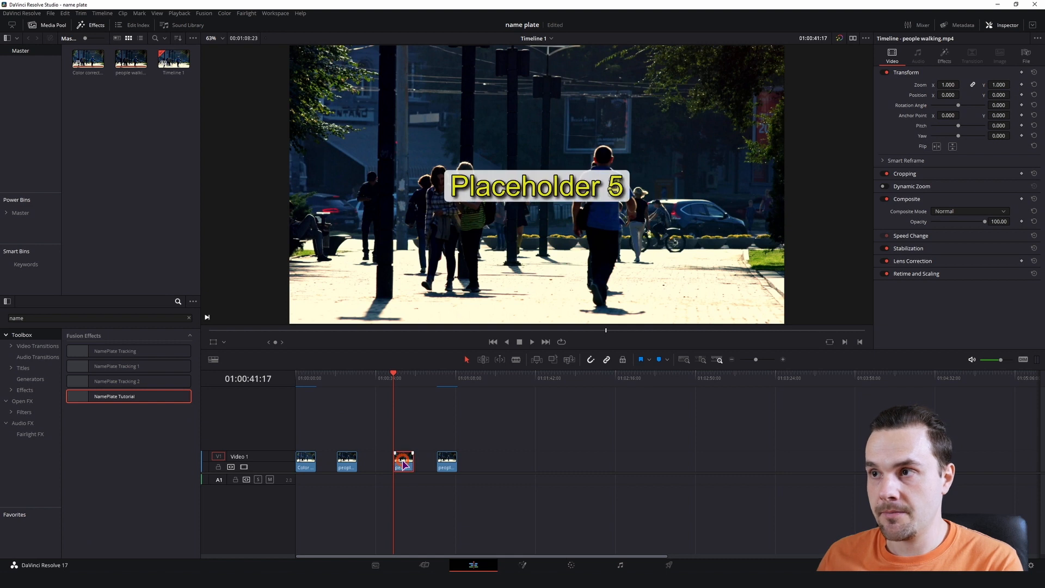
{"action": "left_click", "coordinate": [394, 377]}
{"action": "left_click", "coordinate": [947, 57]}
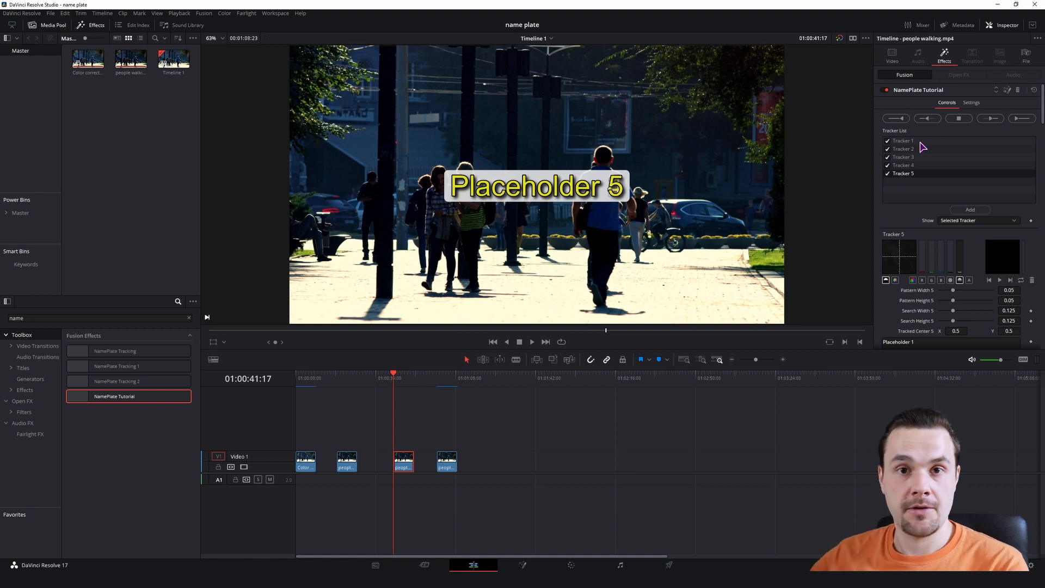
Clear all five placeholder texts in the NamePlate Tutorial effect's controls
{"action": "mouse_move", "coordinate": [1042, 104]}
{"action": "left_mouse_down"}
{"action": "mouse_move", "coordinate": [1042, 355]}
{"action": "mouse_move", "coordinate": [886, 347]}
{"action": "left_mouse_up"}
{"action": "left_click_drag", "start_coordinate": [991, 330], "coordinate": [860, 331]}
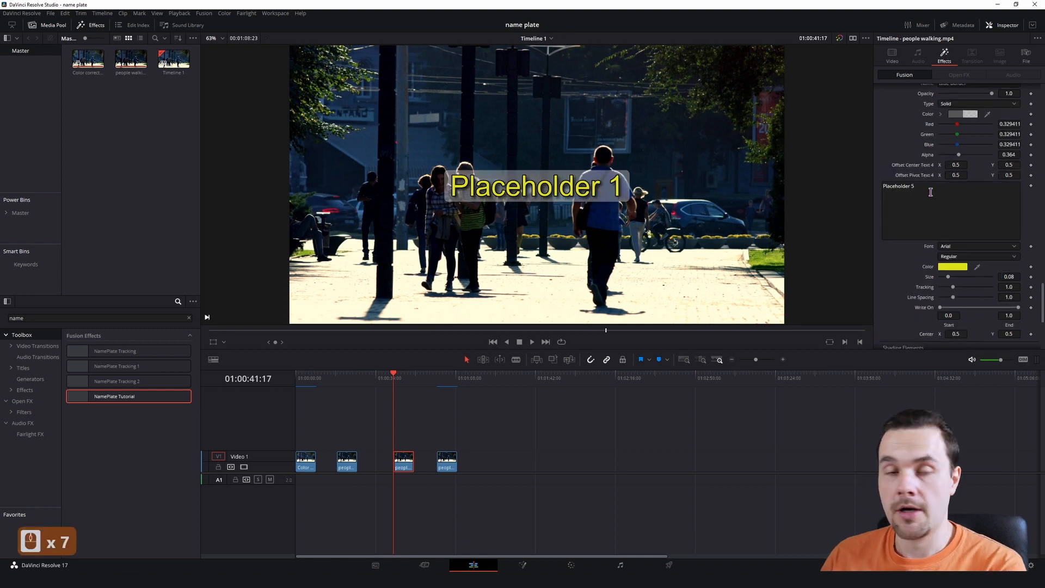
{"action": "left_click_drag", "start_coordinate": [931, 191], "coordinate": [864, 188]}
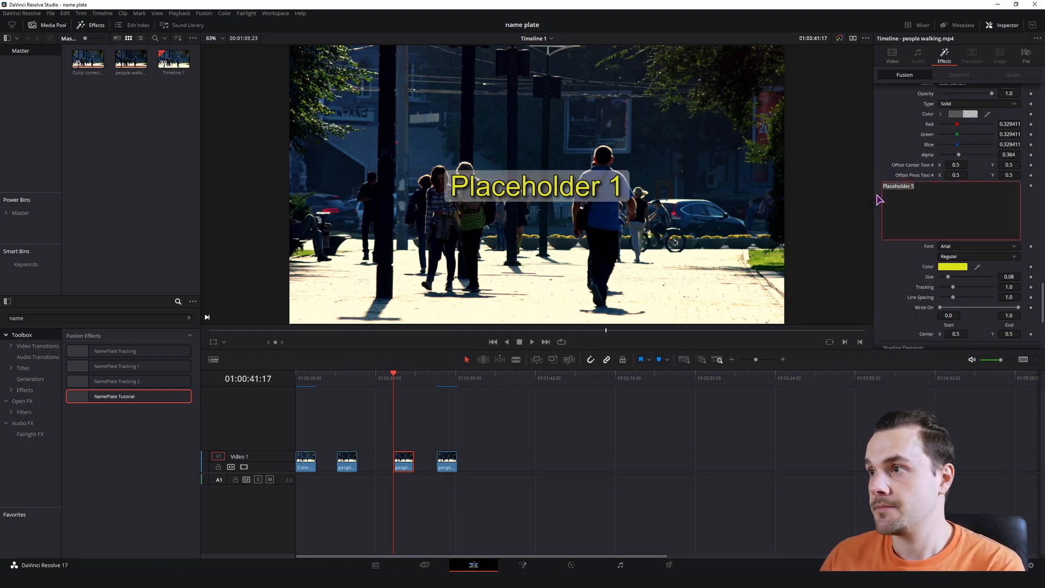
{"action": "key", "text": "BackSpace"}
{"action": "scroll", "coordinate": [920, 299], "scroll_direction": "down", "scroll_amount": 5}
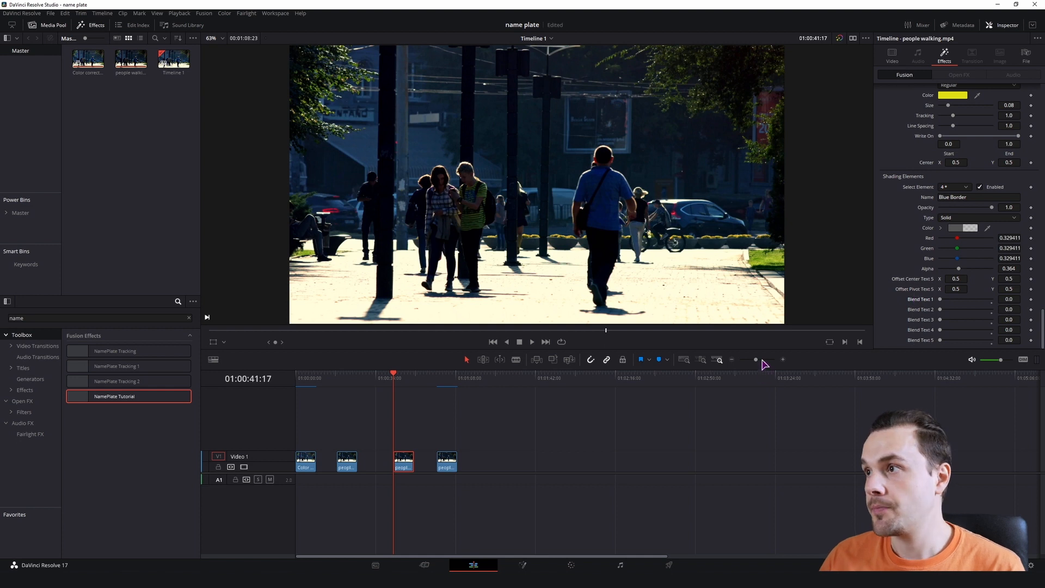
Select Tracker 1 in the effect's tracker list and disable Tracker 4 and Tracker 5
{"action": "scroll", "coordinate": [987, 269], "scroll_direction": "up", "scroll_amount": 7}
{"action": "left_click_drag", "start_coordinate": [1041, 298], "coordinate": [1042, 91]}
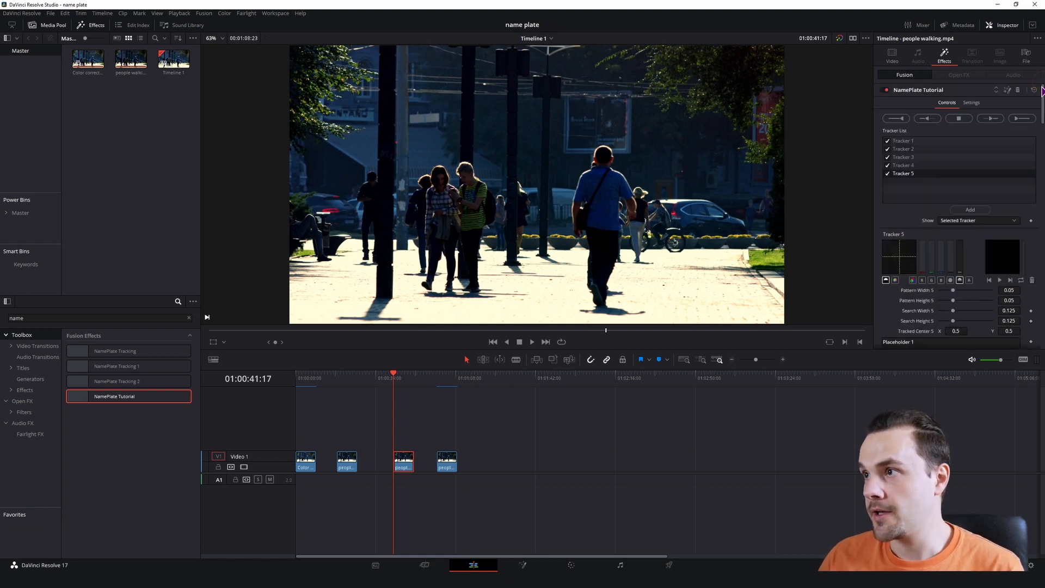
{"action": "left_click", "coordinate": [914, 141]}
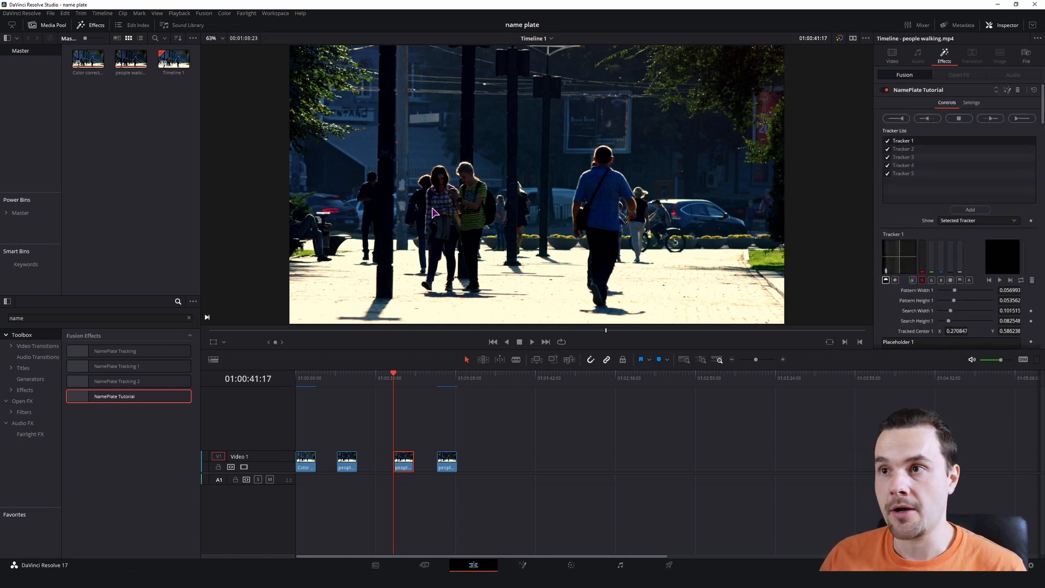
{"action": "left_click", "coordinate": [888, 173]}
{"action": "left_click", "coordinate": [888, 165]}
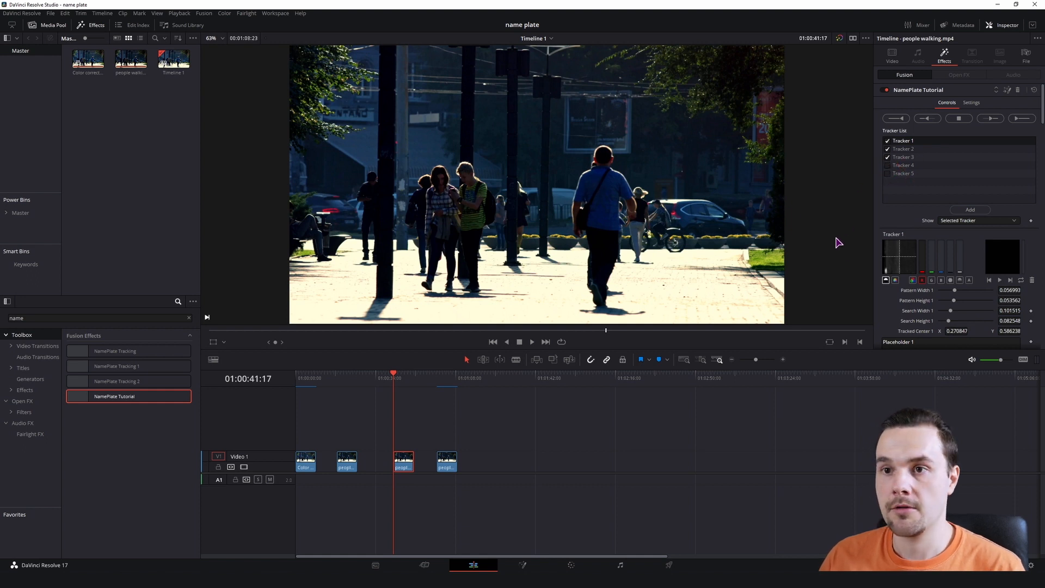
Try to show the effect's trackers in the viewer with the Fusion Overlay, and restart DaVinci Resolve to reopen the project
{"action": "left_click", "coordinate": [223, 343]}
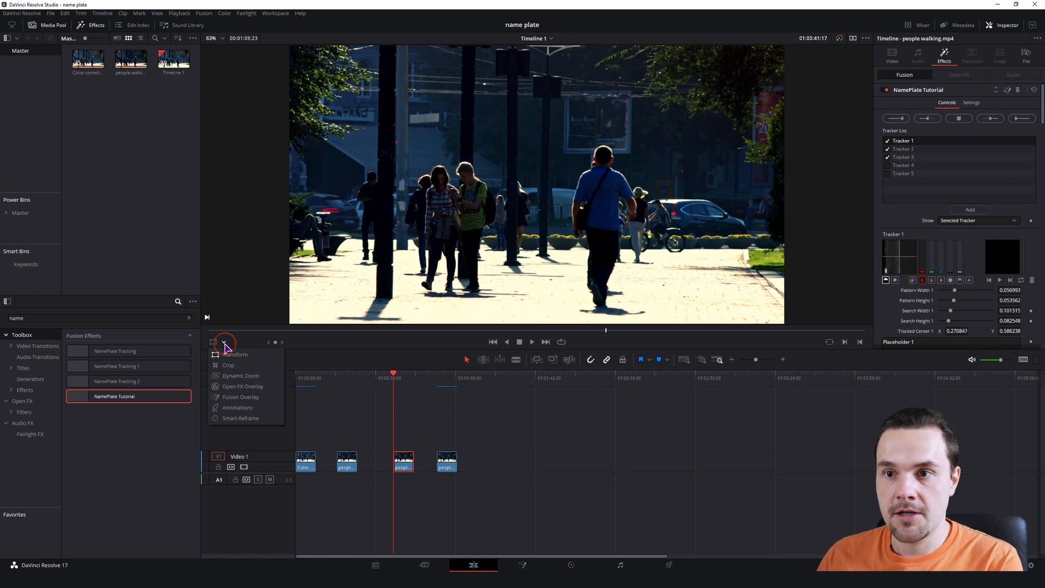
{"action": "left_click", "coordinate": [235, 398]}
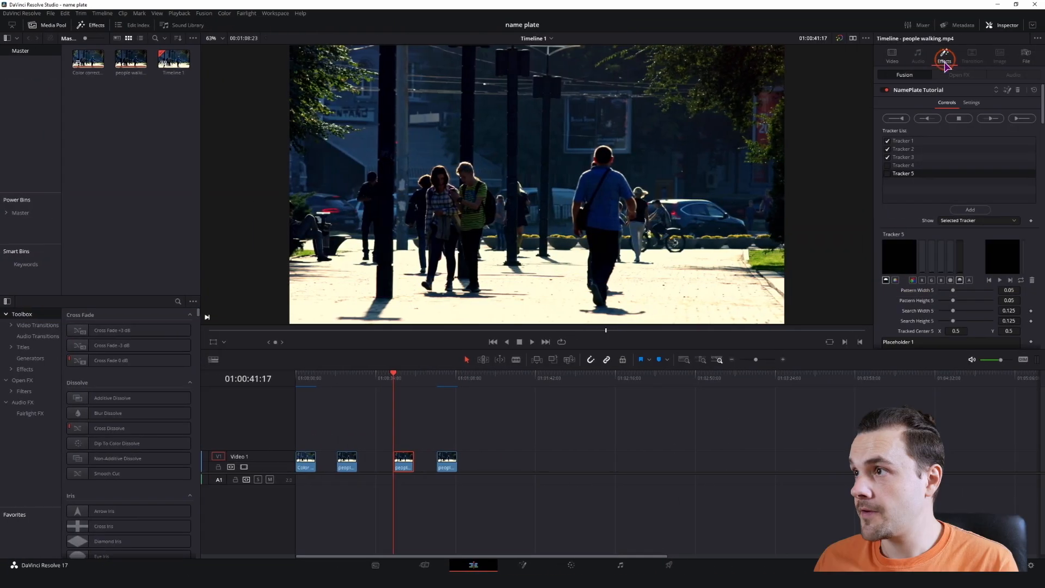
{"action": "left_click_drag", "start_coordinate": [1044, 110], "coordinate": [1035, 350]}
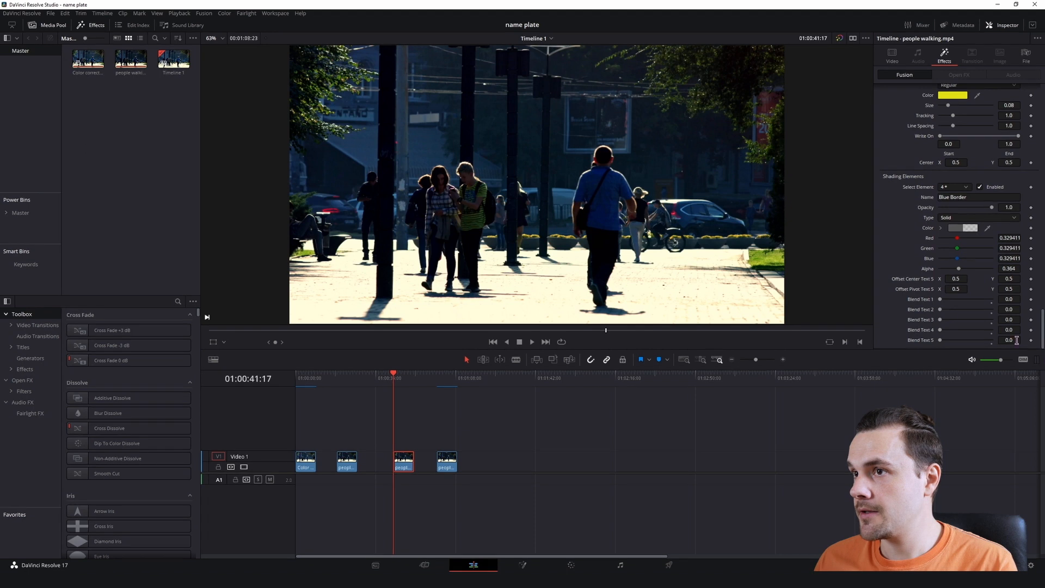
{"action": "scroll", "coordinate": [964, 321], "scroll_direction": "up", "scroll_amount": 10}
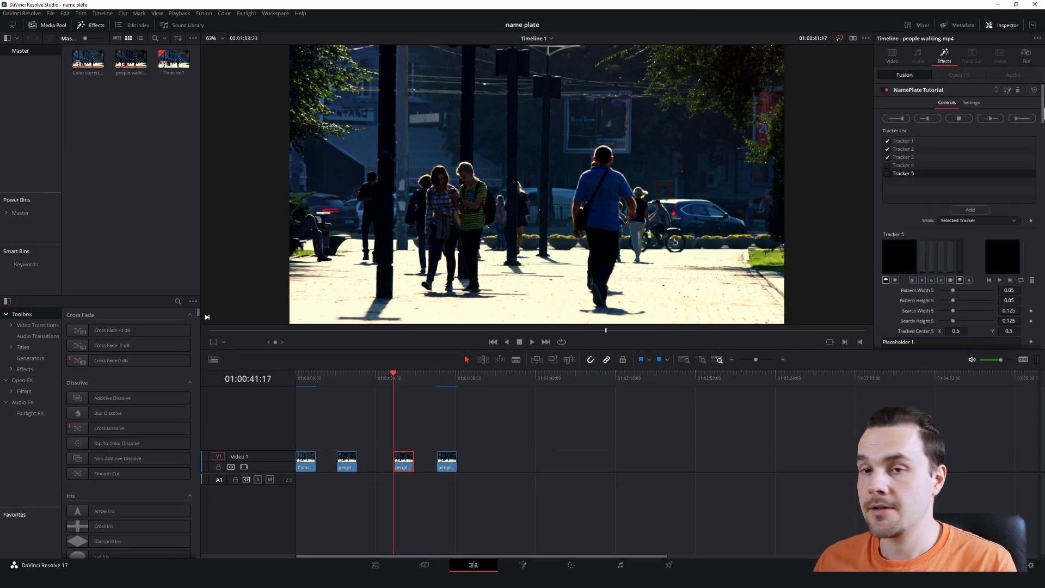
{"action": "left_click", "coordinate": [223, 342]}
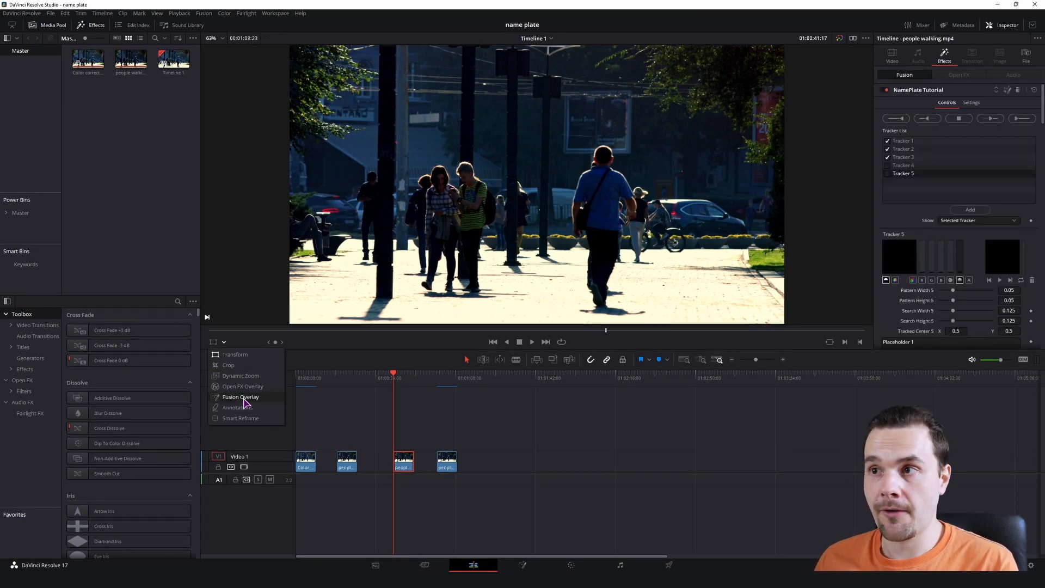
{"action": "left_click", "coordinate": [241, 397]}
{"action": "left_click", "coordinate": [401, 434]}
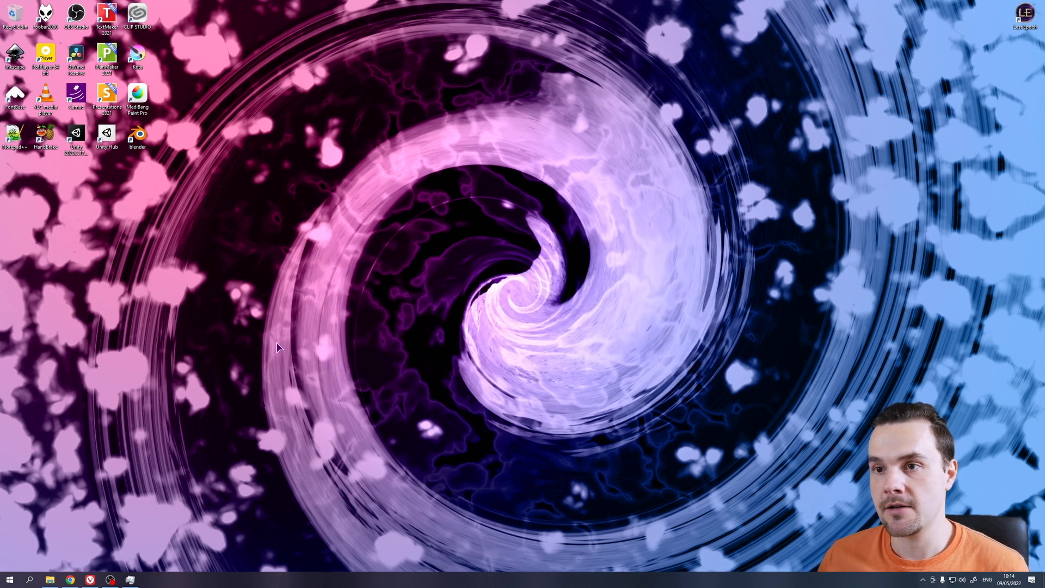
{"action": "double_click", "coordinate": [471, 189]}
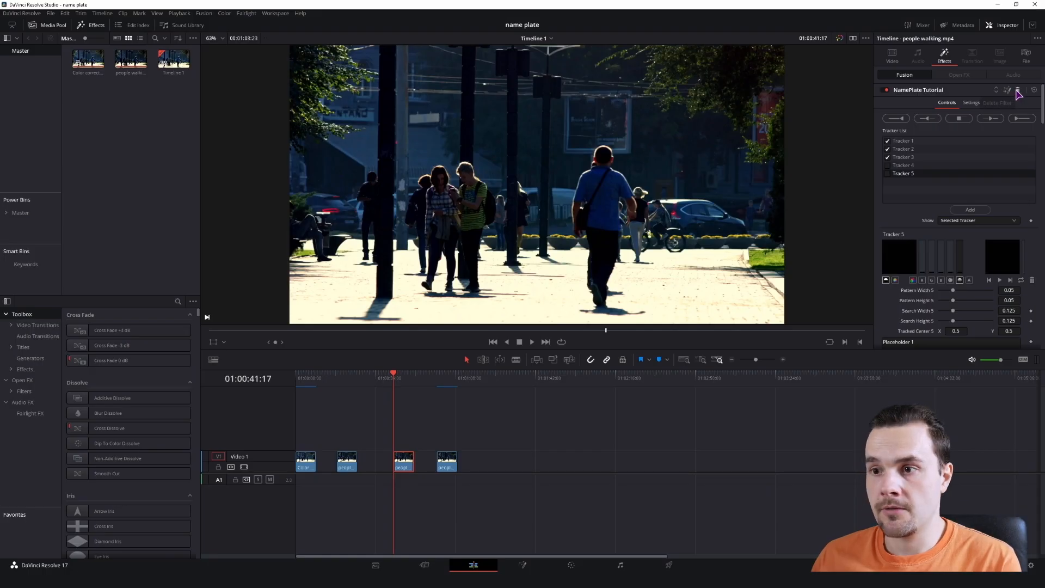
Replace the NamePlate Tutorial effect on the clip with a fresh copy and turn on the viewer's Fusion Overlay
{"action": "left_click", "coordinate": [1018, 91]}
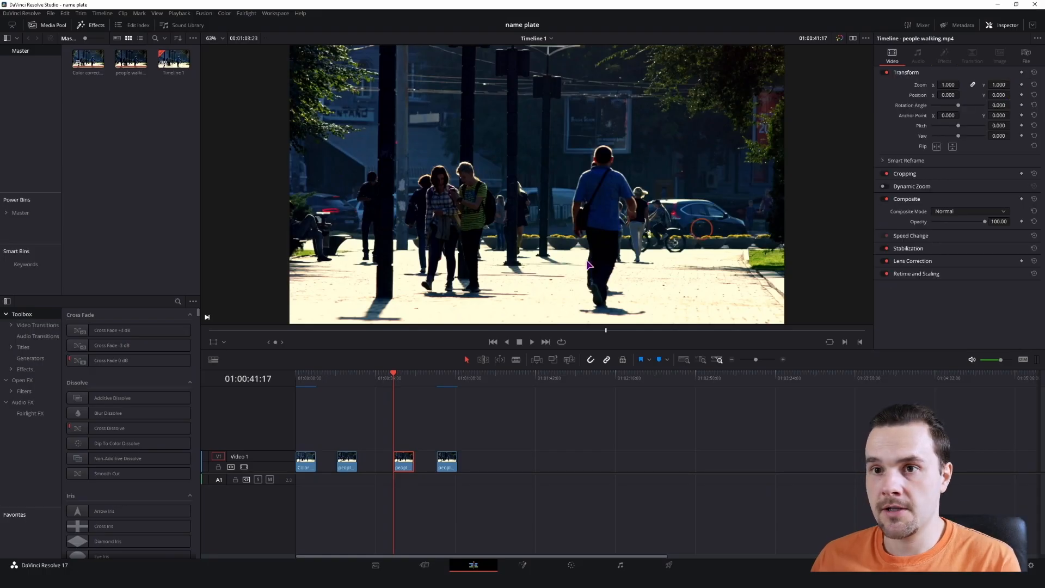
{"action": "left_click", "coordinate": [177, 301]}
{"action": "type", "text": "name"}
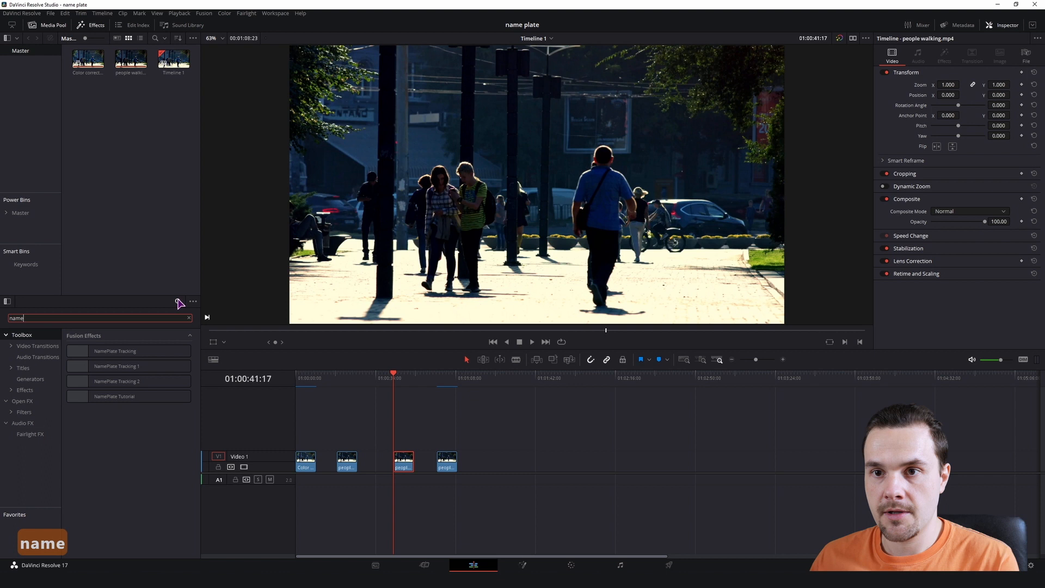
{"action": "left_click_drag", "start_coordinate": [129, 397], "coordinate": [404, 462]}
{"action": "left_click", "coordinate": [224, 342]}
{"action": "left_click", "coordinate": [243, 397]}
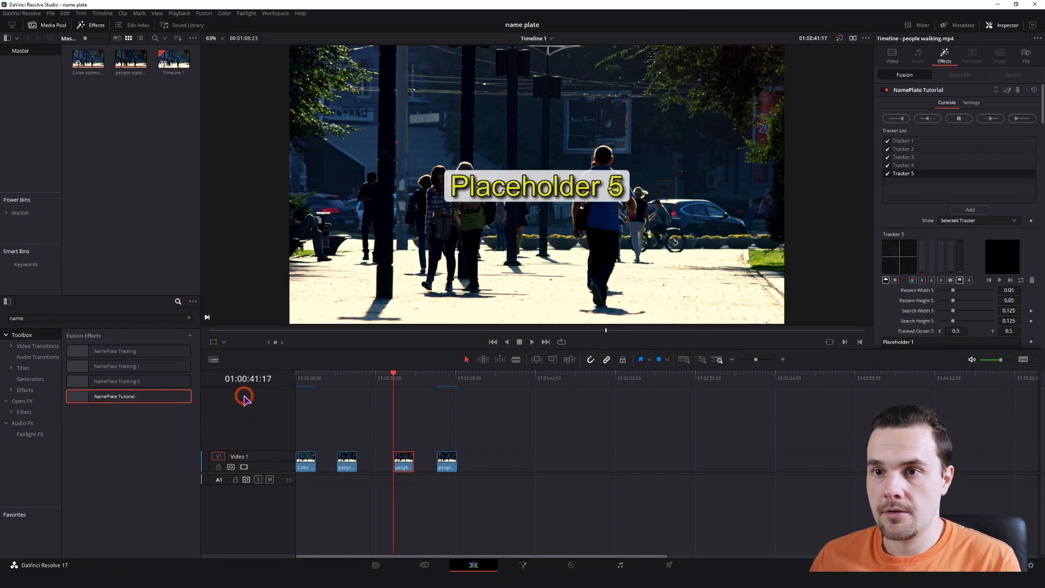
Open the NamePlate Tutorial effect in Fusion, expand its macro group, and line up the media input and output nodes on either side
{"action": "left_click", "coordinate": [570, 469]}
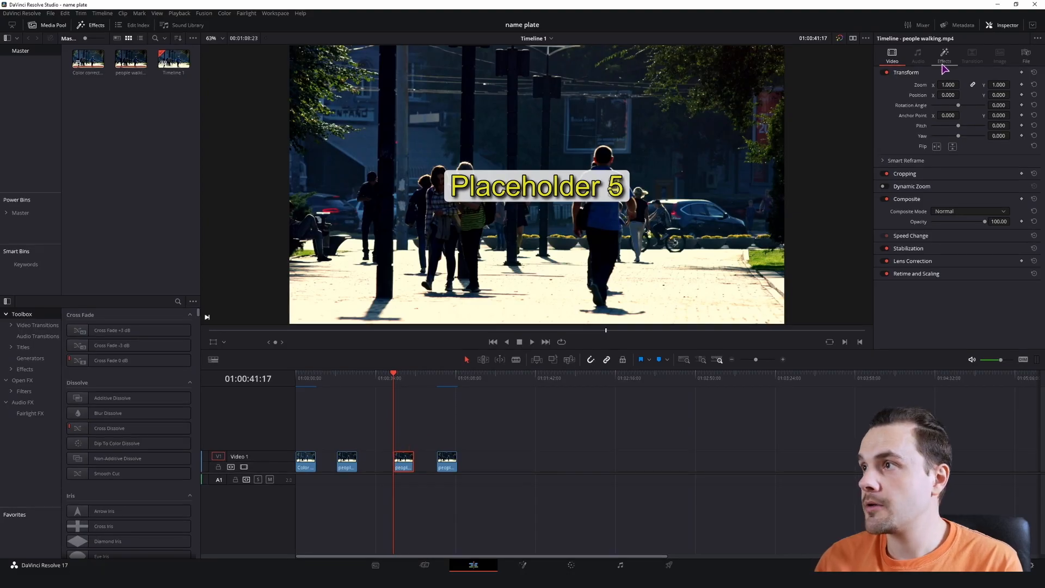
{"action": "left_click", "coordinate": [944, 55]}
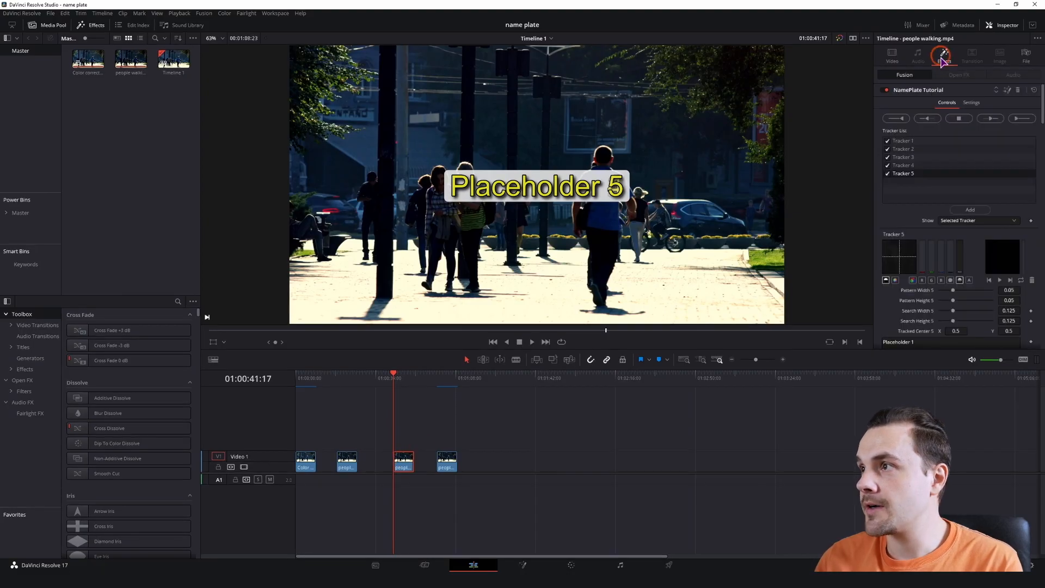
{"action": "left_click", "coordinate": [1008, 89]}
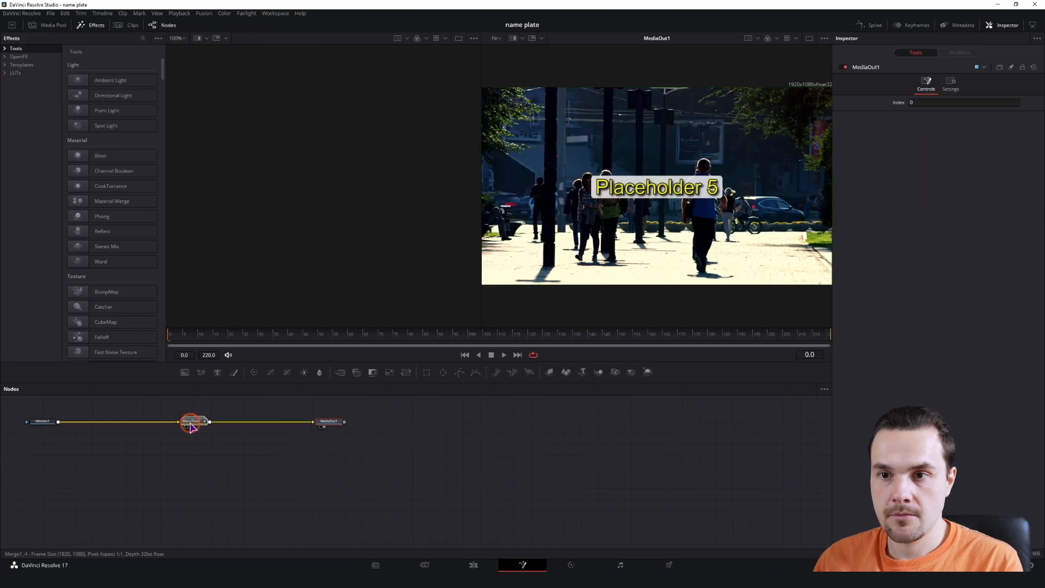
{"action": "left_click_drag", "start_coordinate": [300, 417], "coordinate": [513, 455]}
{"action": "left_click_drag", "start_coordinate": [281, 448], "coordinate": [348, 448]}
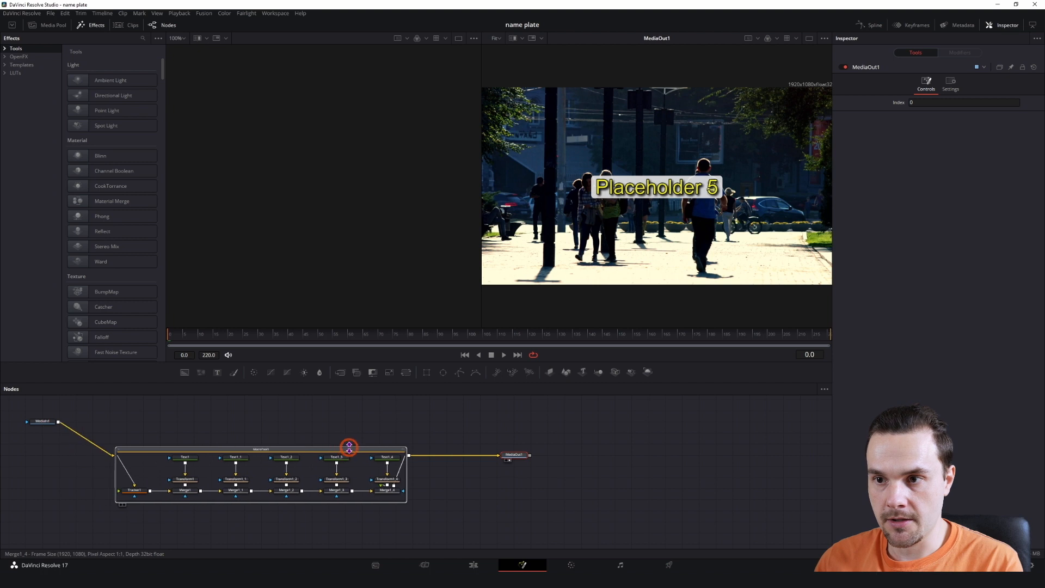
{"action": "left_click_drag", "start_coordinate": [43, 422], "coordinate": [43, 455]}
Ungroup the macro into its individual nodes and realign MediaIn1 and MediaOut1 with the merge row
{"action": "right_click", "coordinate": [254, 451]}
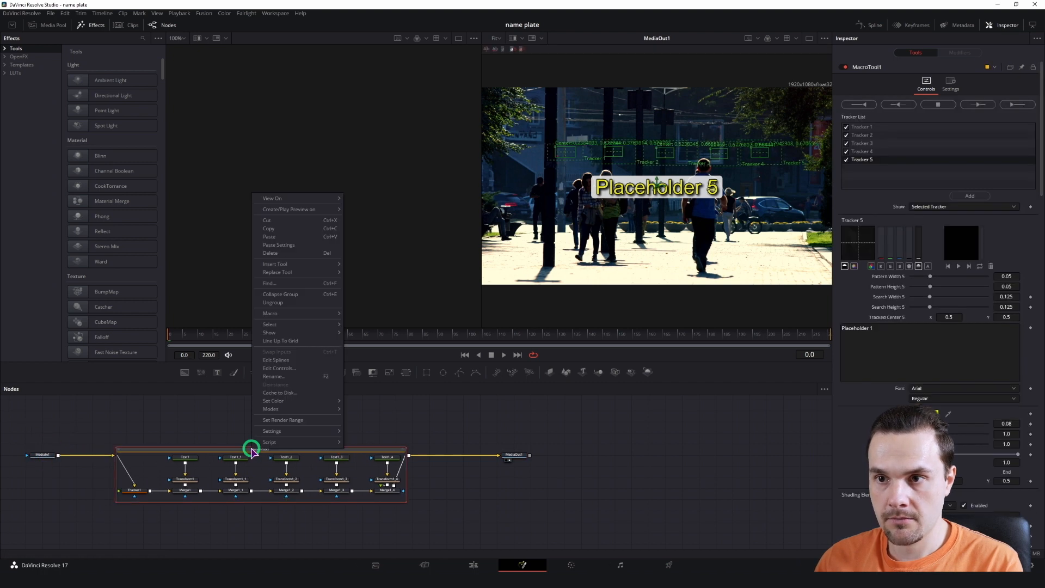
{"action": "left_click", "coordinate": [274, 304]}
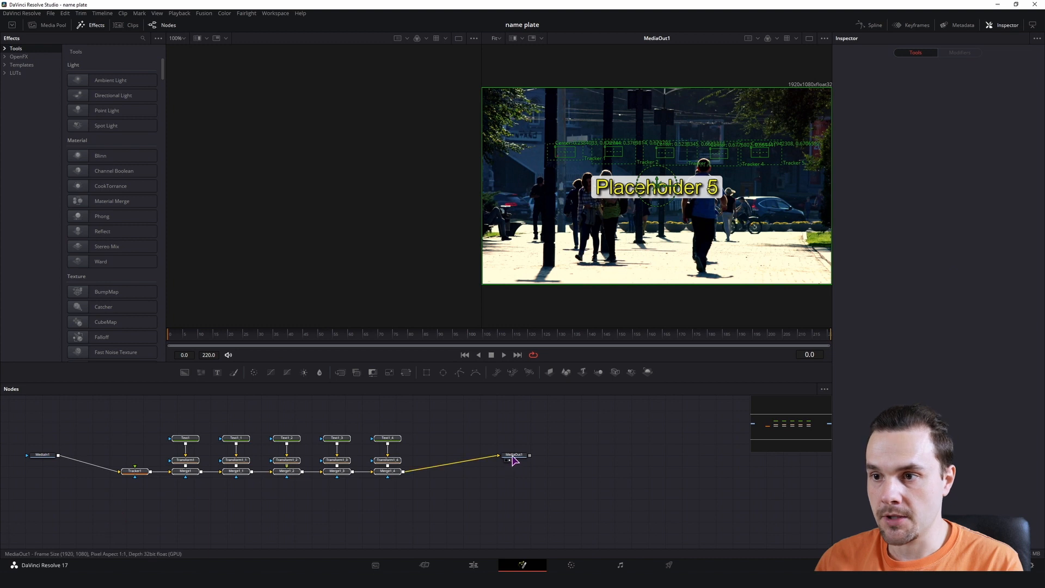
{"action": "left_click_drag", "start_coordinate": [513, 457], "coordinate": [513, 468]}
{"action": "left_click", "coordinate": [481, 488]}
{"action": "left_click_drag", "start_coordinate": [43, 455], "coordinate": [60, 467]}
Show the Tracker1 node in the empty viewer and disable Tracker 5 in its tracker list
{"action": "left_click", "coordinate": [134, 471]}
{"action": "key", "text": "1"}
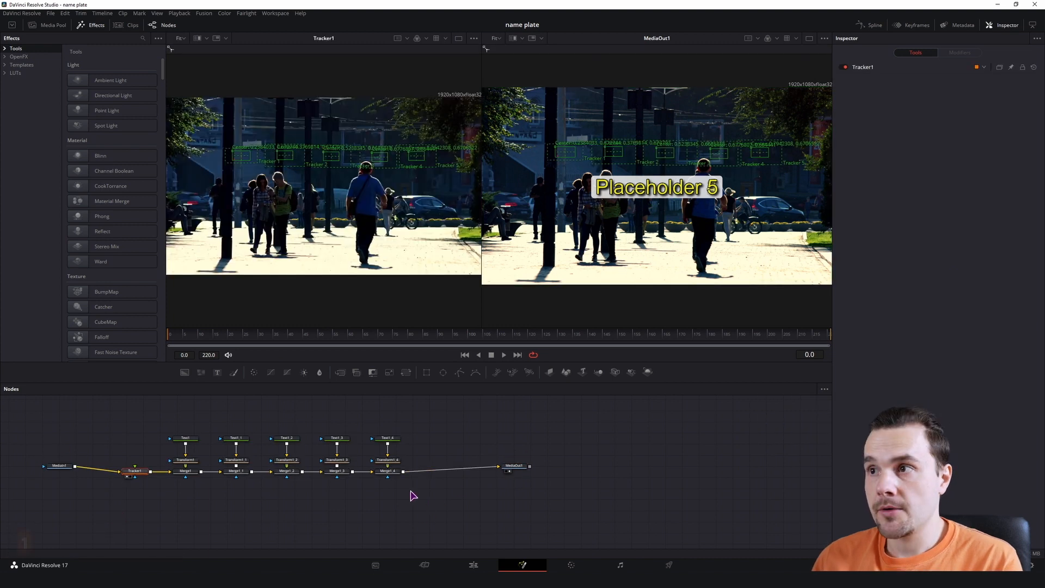
{"action": "left_click_drag", "start_coordinate": [441, 489], "coordinate": [470, 494]}
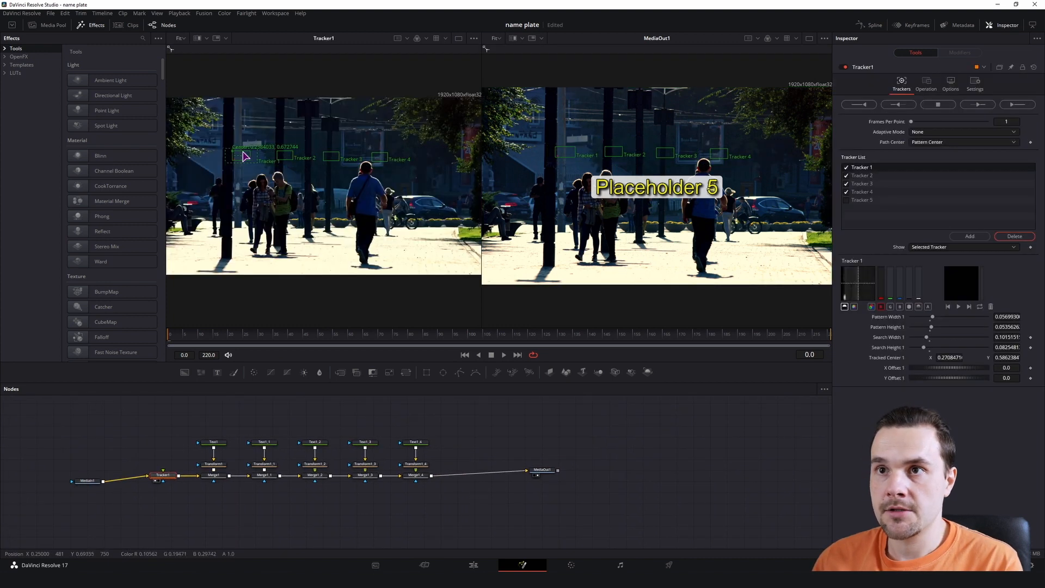
Place Tracker 1 on the head of the woman in the plaid shirt and tighten its pattern and search areas
{"action": "left_click_drag", "start_coordinate": [232, 156], "coordinate": [256, 186]}
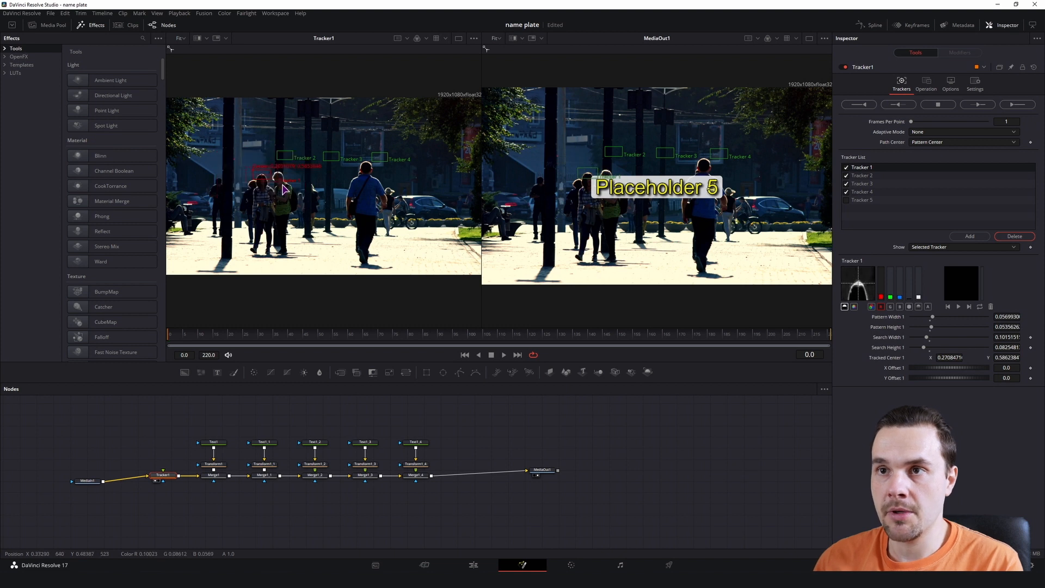
{"action": "scroll", "coordinate": [256, 185], "scroll_direction": "up", "scroll_amount": 6}
{"action": "left_click_drag", "start_coordinate": [332, 128], "coordinate": [299, 144]}
{"action": "left_click_drag", "start_coordinate": [366, 112], "coordinate": [321, 134]}
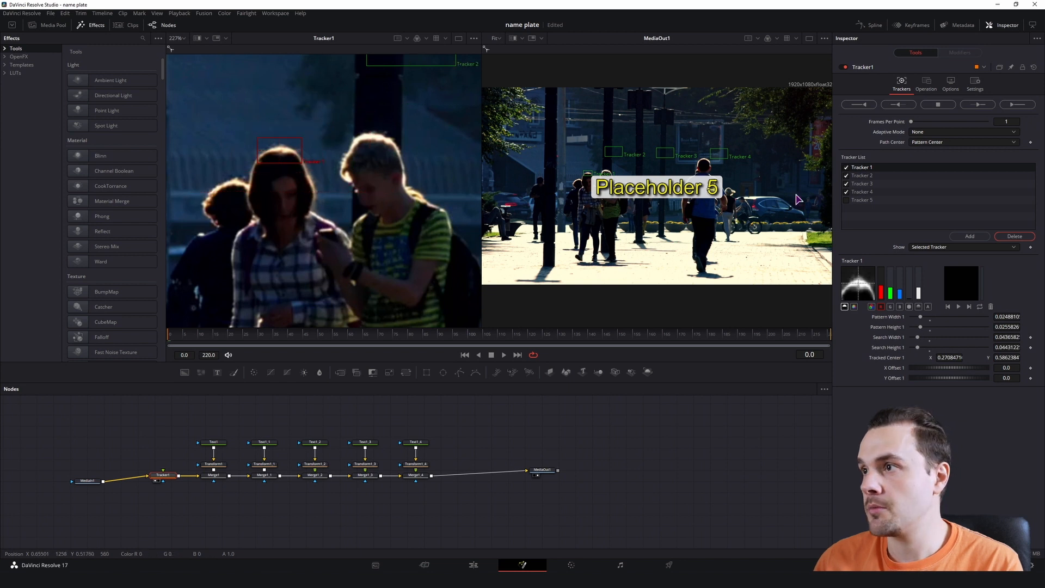
Fit Tracker 2 to the head of the person in the green striped shirt and Tracker 3 to the man in blue, and disable Tracker 4
{"action": "left_click", "coordinate": [864, 175]}
{"action": "left_click_drag", "start_coordinate": [365, 187], "coordinate": [319, 252]}
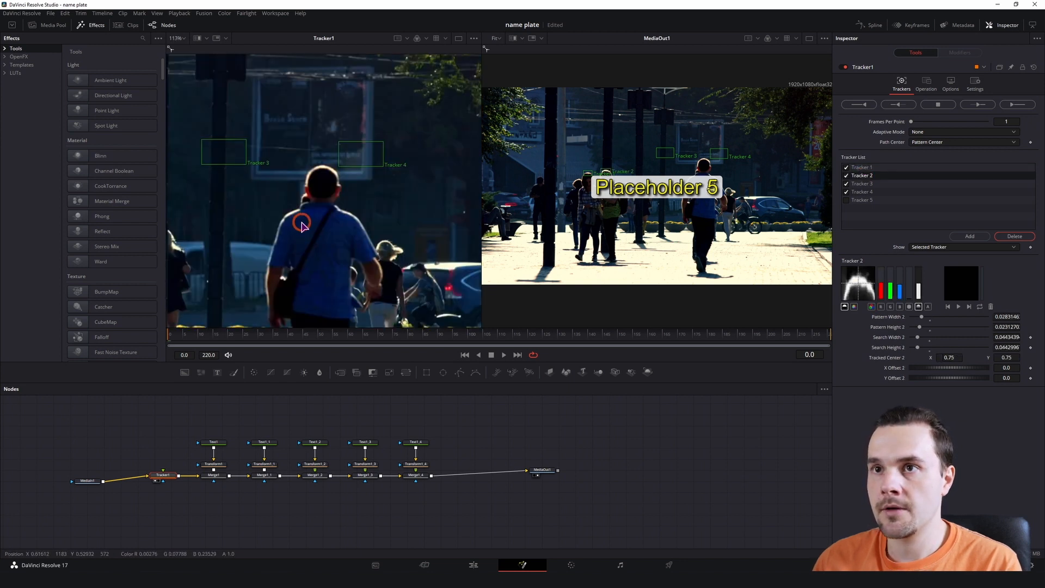
{"action": "left_click_drag", "start_coordinate": [221, 146], "coordinate": [321, 163]}
{"action": "left_click", "coordinate": [846, 192]}
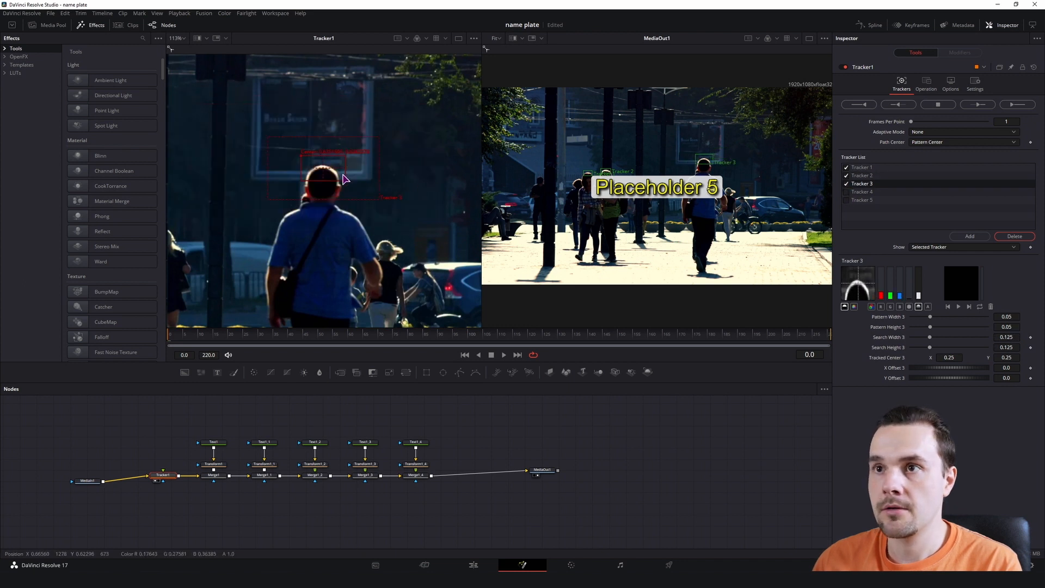
{"action": "left_click_drag", "start_coordinate": [345, 157], "coordinate": [303, 165]}
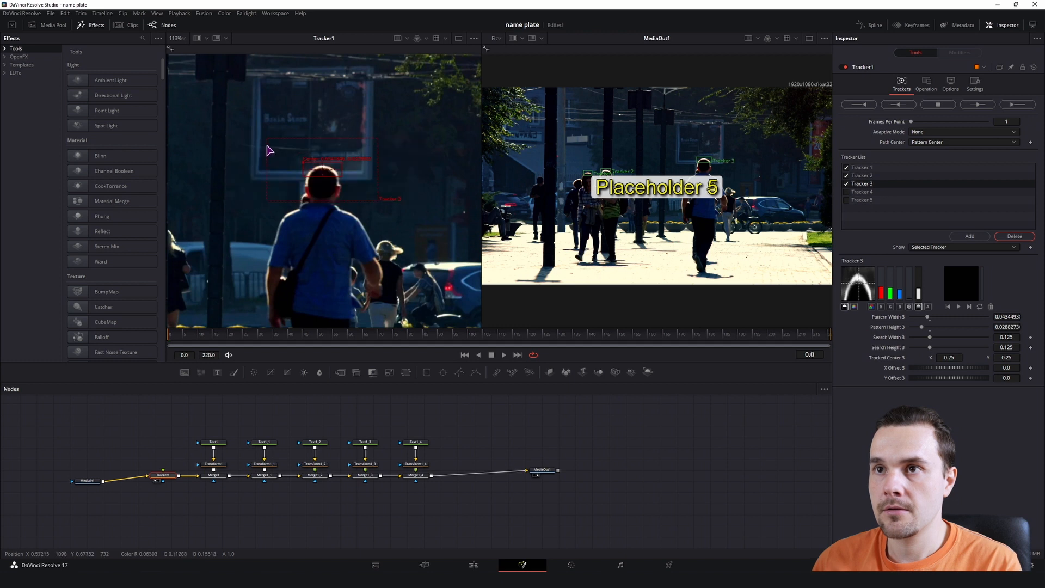
{"action": "left_click", "coordinate": [678, 415]}
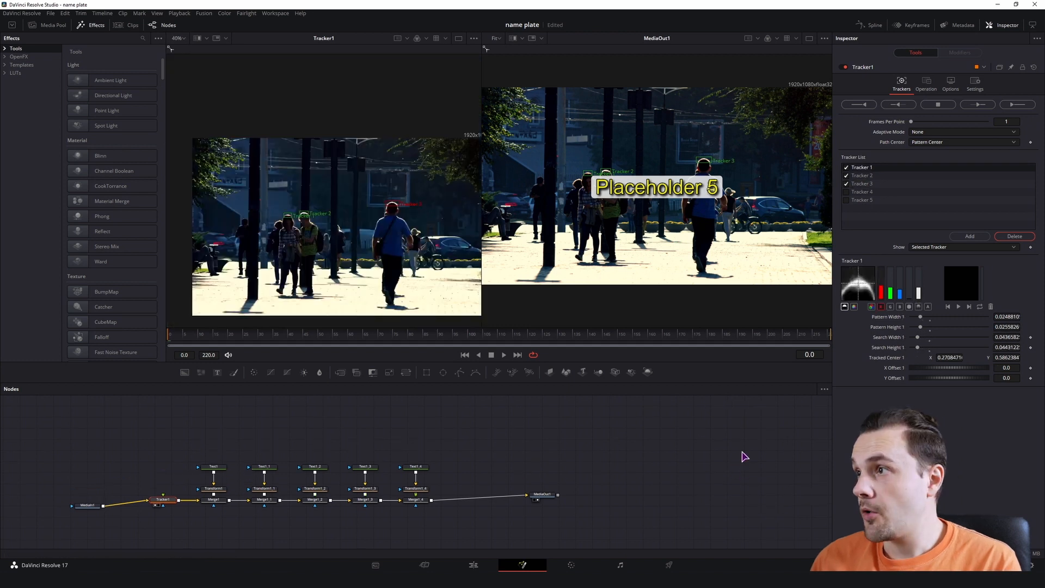
Track the three enabled trackers forward through the whole clip and close the render report
{"action": "left_click", "coordinate": [1017, 104]}
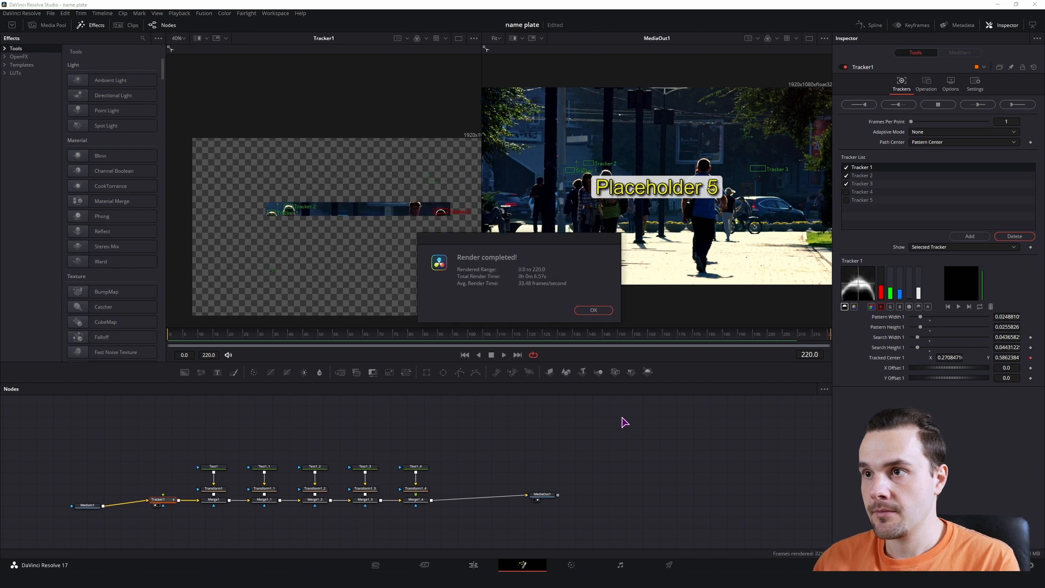
{"action": "left_click", "coordinate": [594, 311]}
{"action": "left_click", "coordinate": [538, 438]}
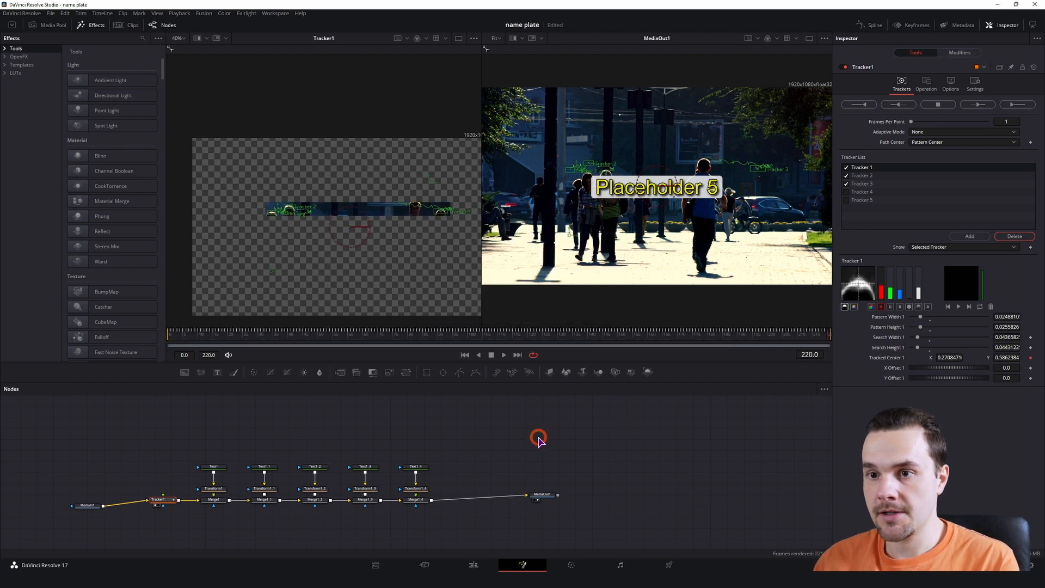
Connect the layout center of Text1 to the Tracker1Tracker1Path position
{"action": "mouse_move", "coordinate": [213, 468]}
{"action": "left_mouse_down"}
{"action": "mouse_move", "coordinate": [211, 459]}
{"action": "mouse_move", "coordinate": [222, 466]}
{"action": "left_mouse_up"}
{"action": "left_click", "coordinate": [865, 67]}
{"action": "left_click", "coordinate": [902, 105]}
{"action": "right_click", "coordinate": [899, 147]}
{"action": "mouse_move", "coordinate": [945, 189]}
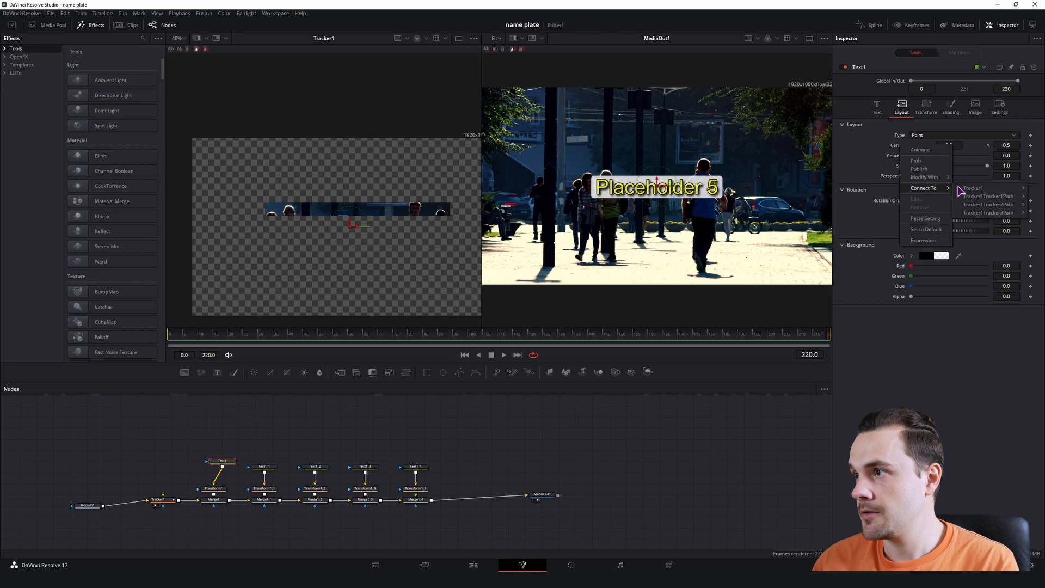
{"action": "left_click", "coordinate": [931, 197]}
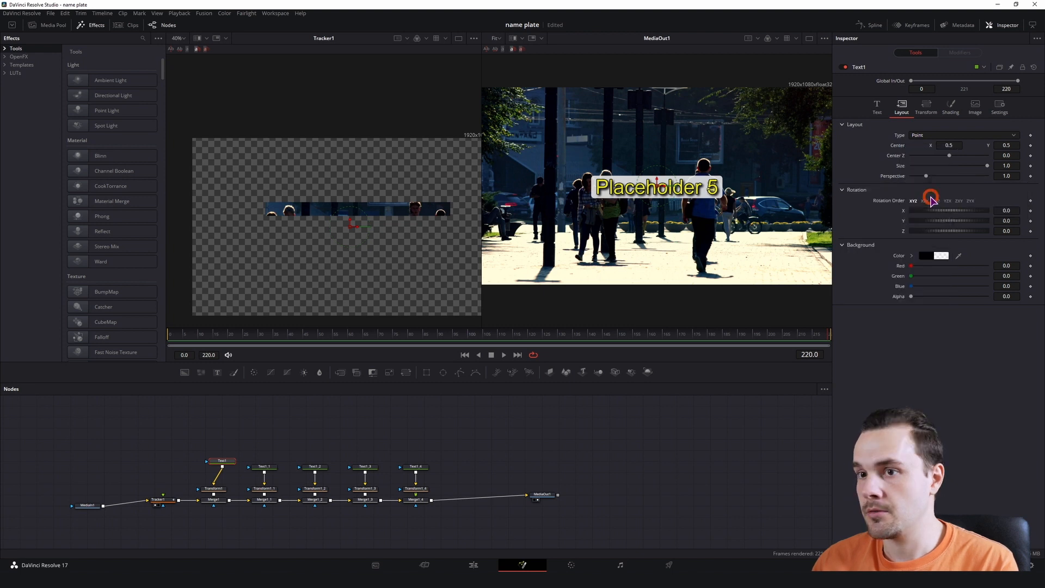
Connect the layout center of Text1_1 to the Tracker1Tracker2Path position
{"action": "left_click", "coordinate": [265, 467]}
{"action": "left_click", "coordinate": [865, 67]}
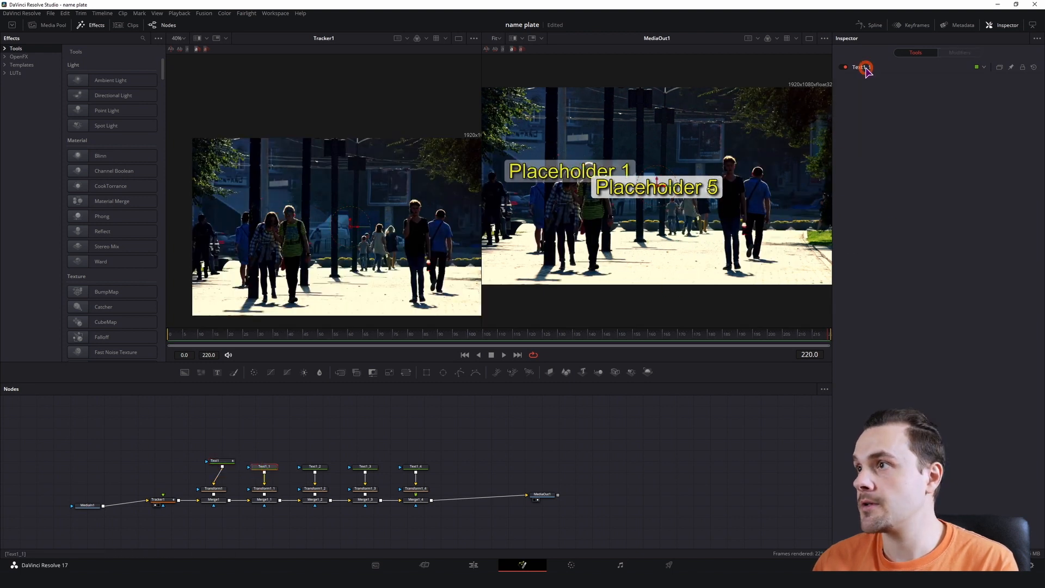
{"action": "left_click", "coordinate": [901, 107]}
{"action": "right_click", "coordinate": [899, 146]}
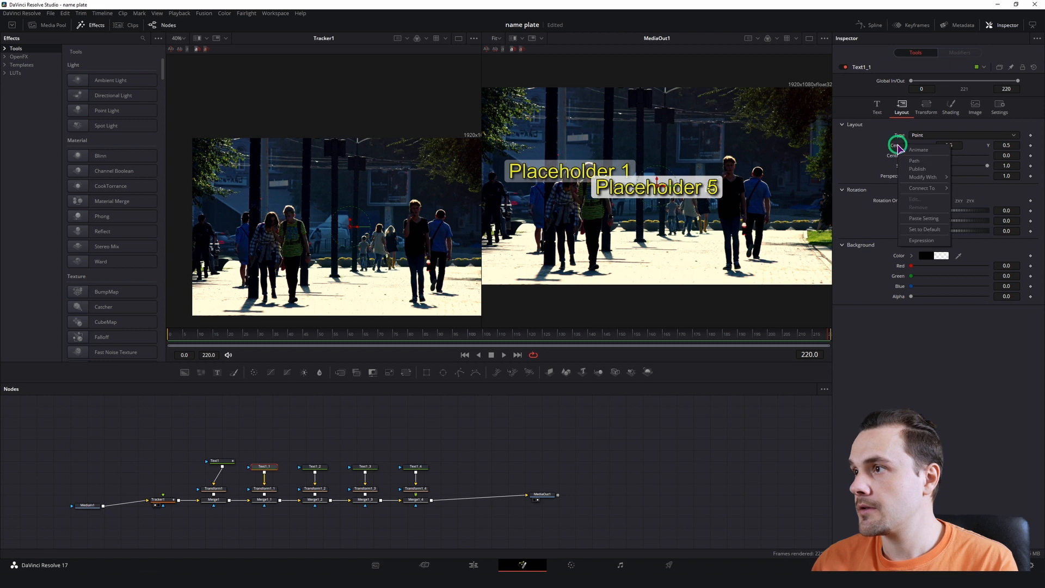
{"action": "mouse_move", "coordinate": [933, 188]}
{"action": "mouse_move", "coordinate": [982, 206]}
{"action": "left_click", "coordinate": [929, 206]}
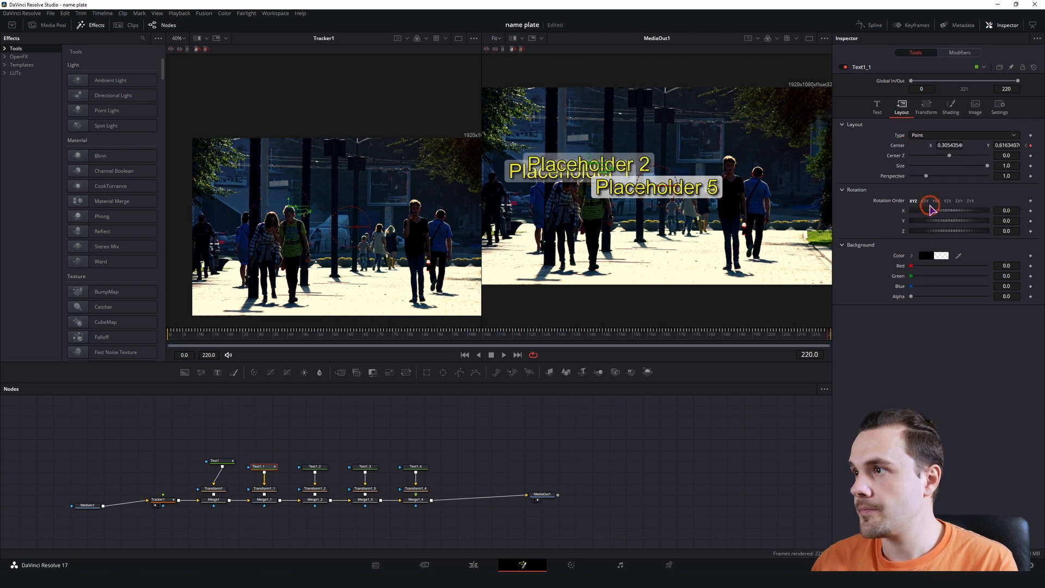
Connect the layout center of Text1_2 to the Tracker1Tracker3Path position
{"action": "left_click", "coordinate": [315, 468]}
{"action": "left_click", "coordinate": [865, 67]}
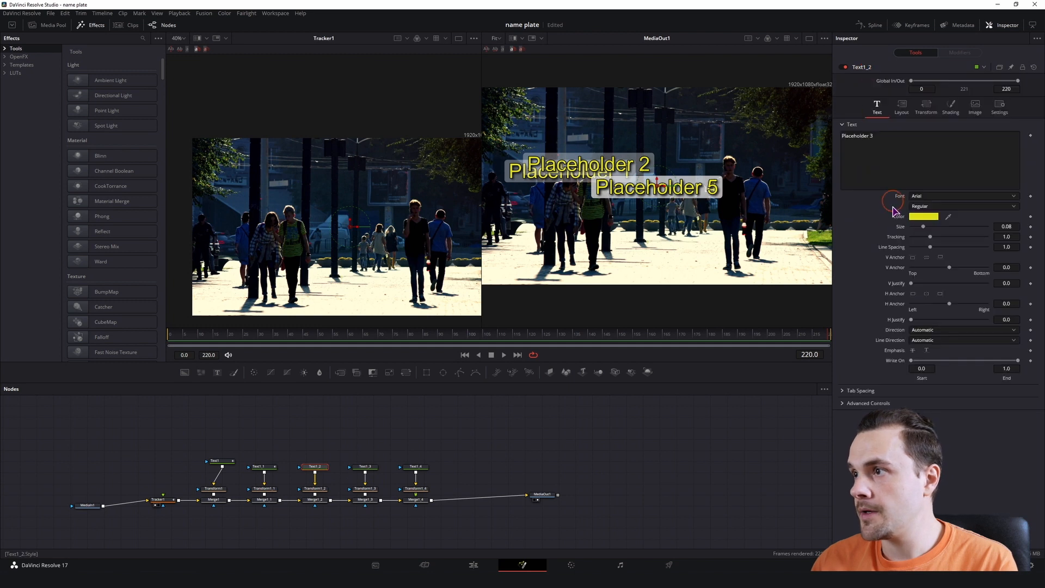
{"action": "left_click", "coordinate": [901, 105]}
{"action": "right_click", "coordinate": [899, 145]}
{"action": "mouse_move", "coordinate": [936, 190]}
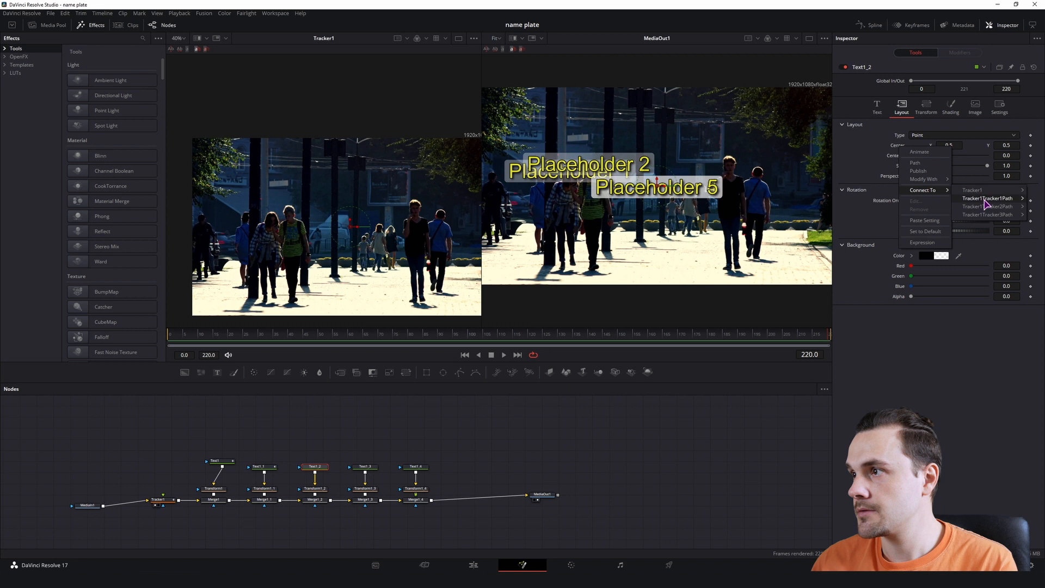
{"action": "left_click", "coordinate": [926, 218]}
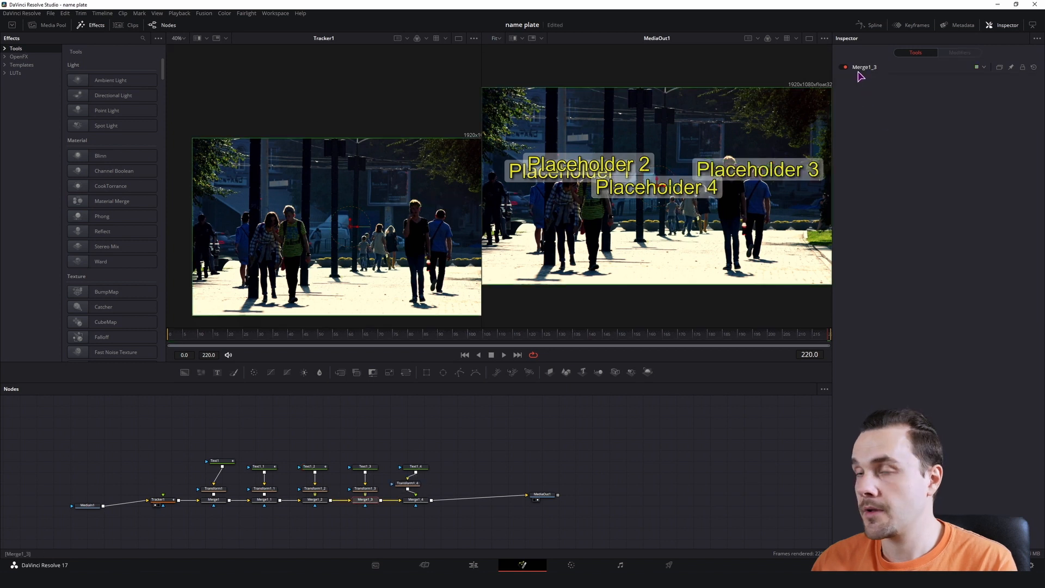
Hide Placeholder 4 by setting the Blend of Merge1_3 to 0, and play the composition from the first frame
{"action": "left_click", "coordinate": [859, 71]}
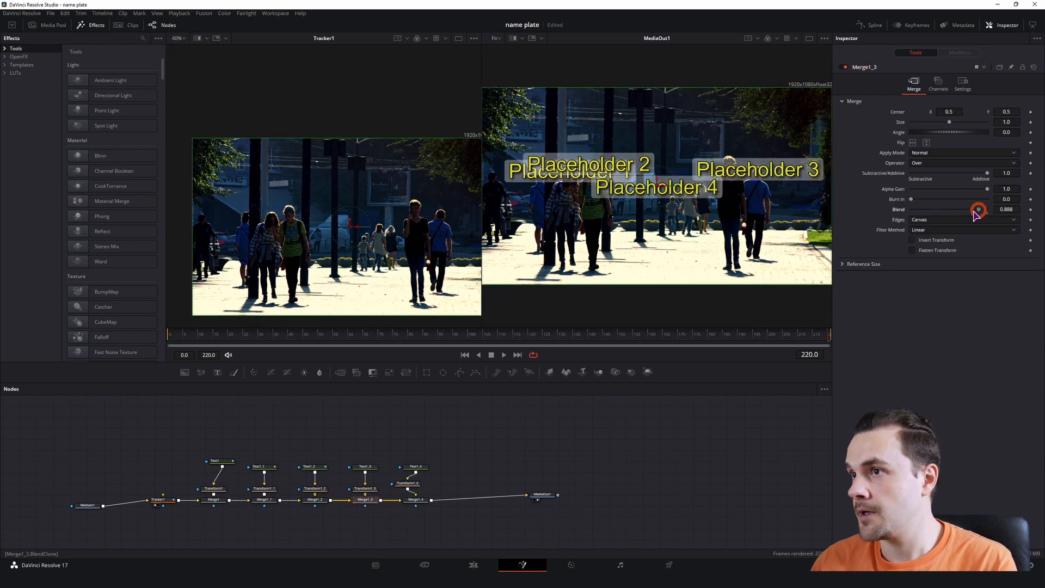
{"action": "left_click_drag", "start_coordinate": [987, 209], "coordinate": [808, 220]}
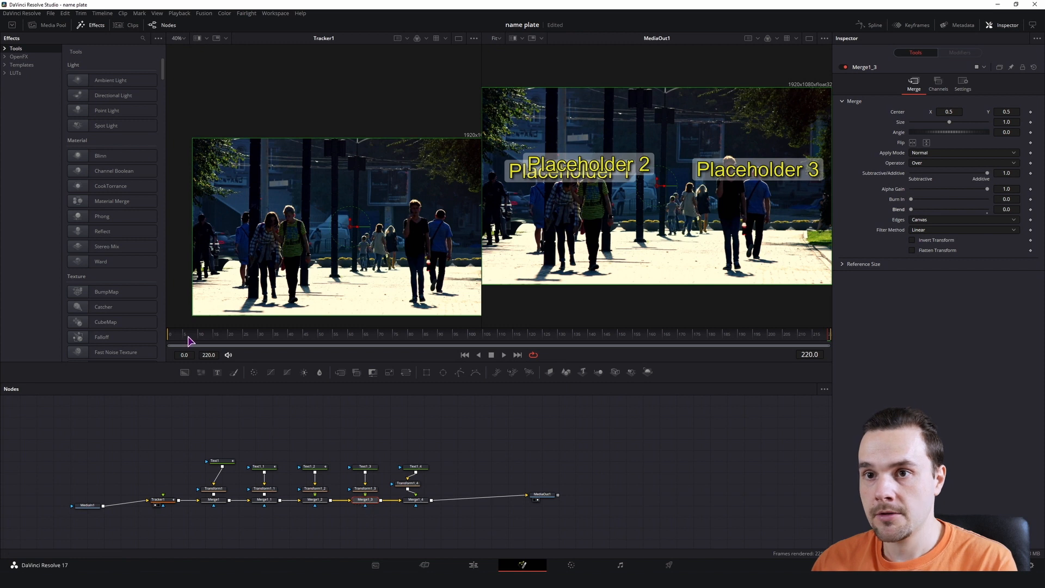
{"action": "left_click", "coordinate": [170, 334]}
{"action": "key", "text": "space"}
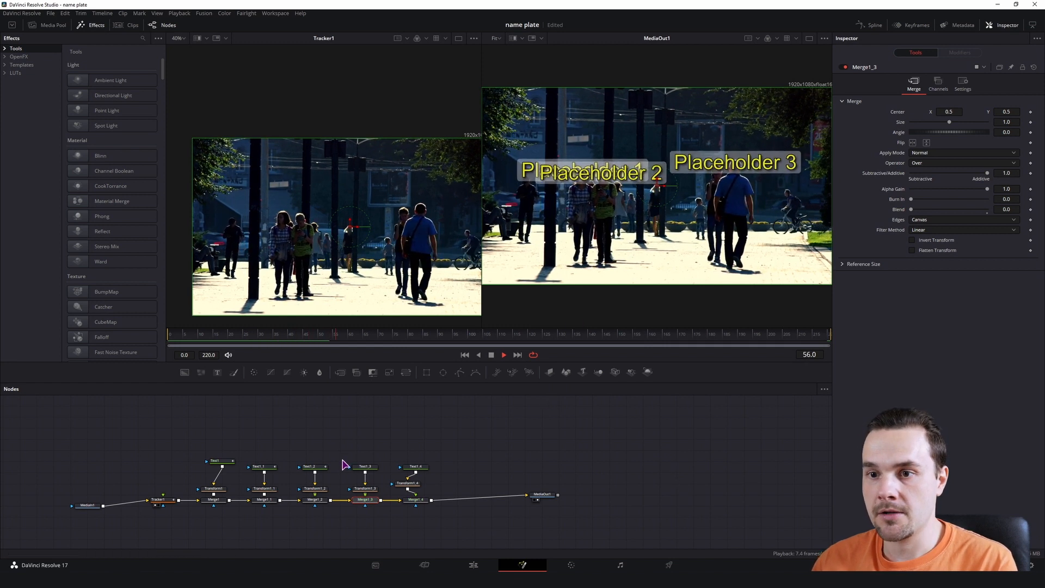
Stop playback and use Transform1 to scale Placeholder 1 to 0.38 and move its center to X 0.259, Y 0.567
{"action": "left_click", "coordinate": [213, 489]}
{"action": "key", "text": "space"}
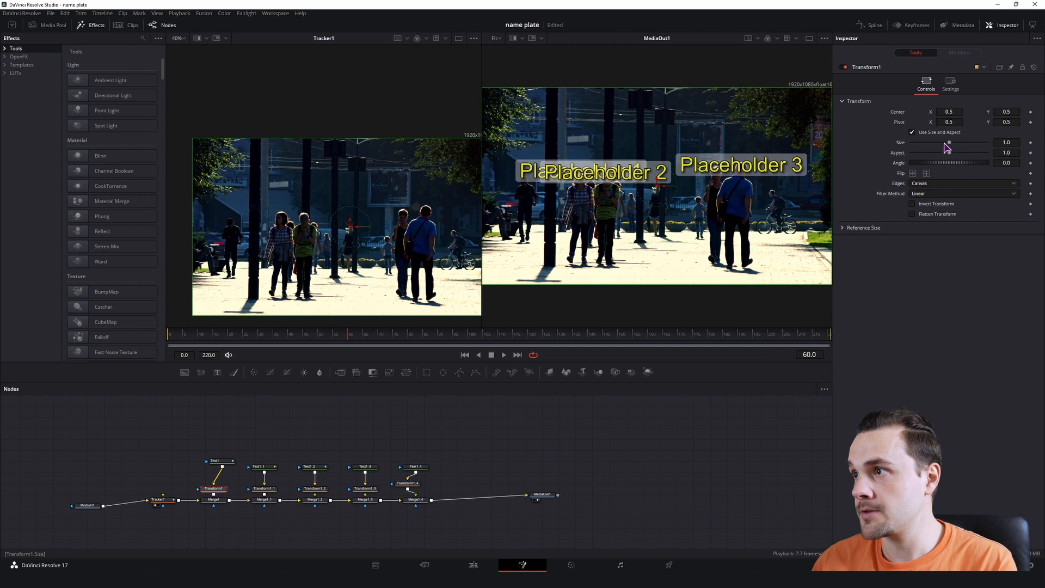
{"action": "left_click_drag", "start_coordinate": [950, 144], "coordinate": [930, 146]}
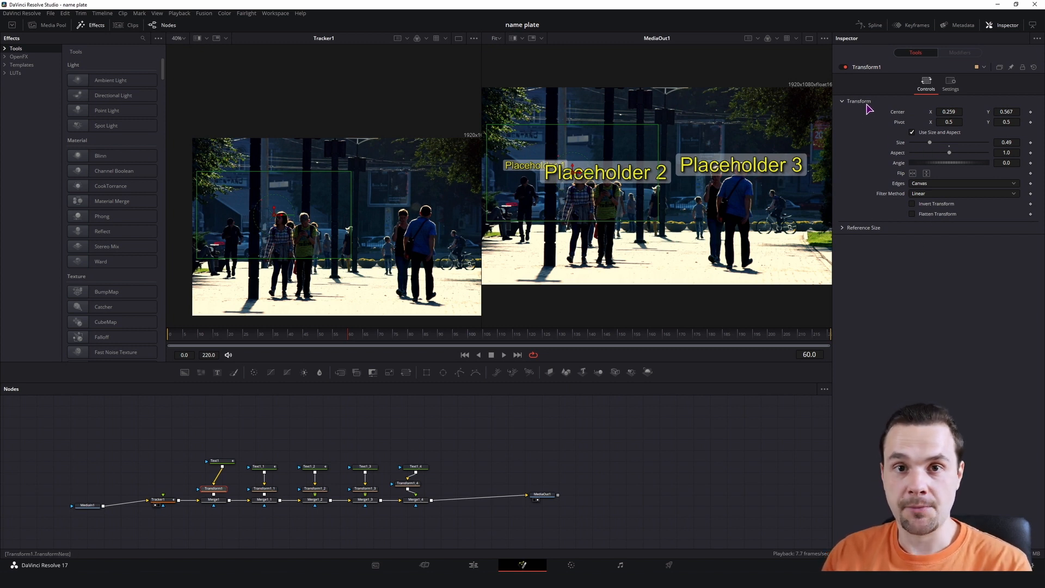
{"action": "left_click_drag", "start_coordinate": [929, 142], "coordinate": [925, 143]}
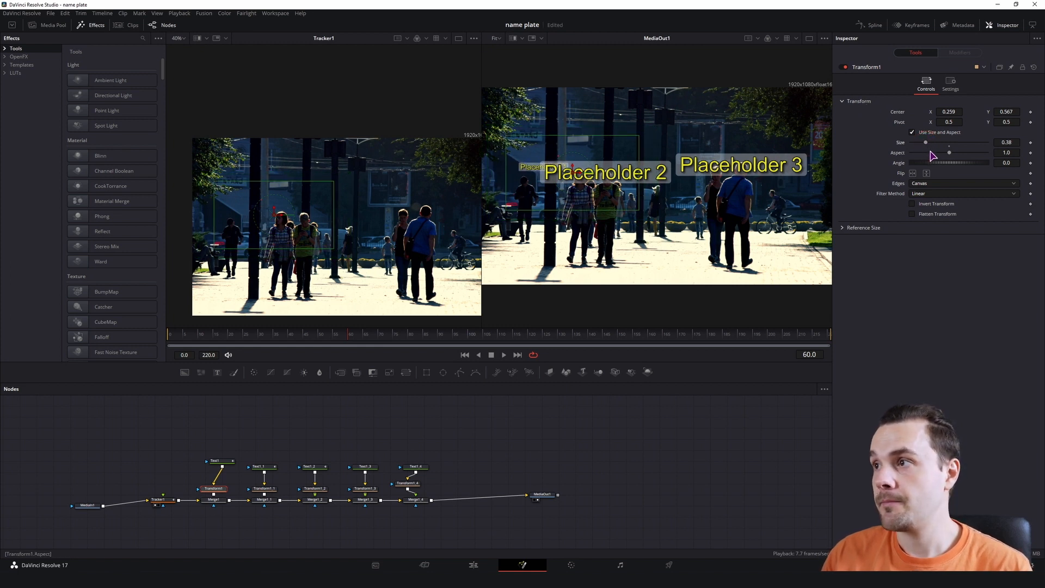
Move the center of Transform1_1 to about X 0.648, Y 0.578 and reduce the text size of Text1_1
{"action": "left_click", "coordinate": [264, 488]}
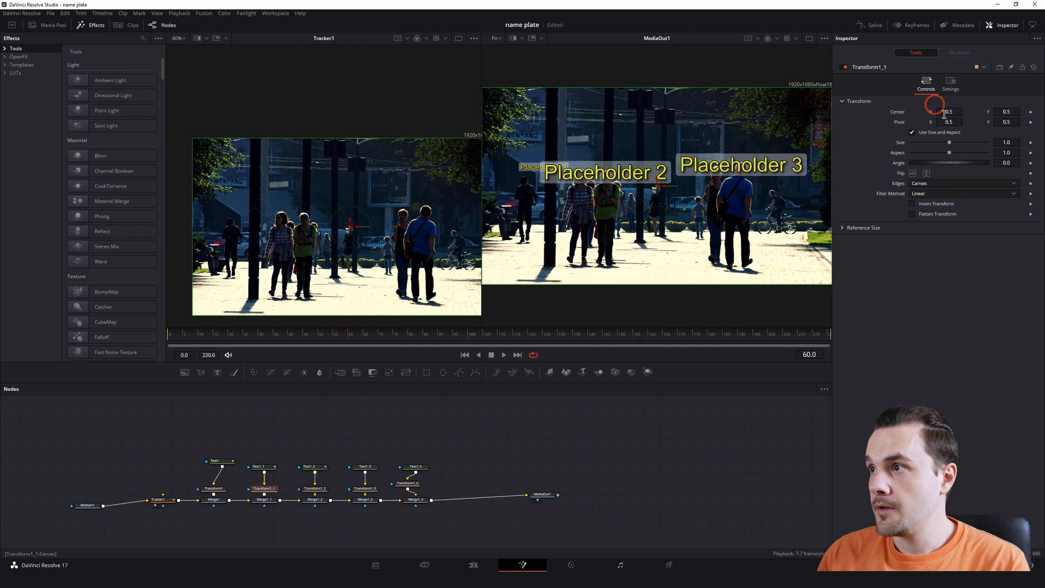
{"action": "left_click_drag", "start_coordinate": [944, 112], "coordinate": [1029, 112]}
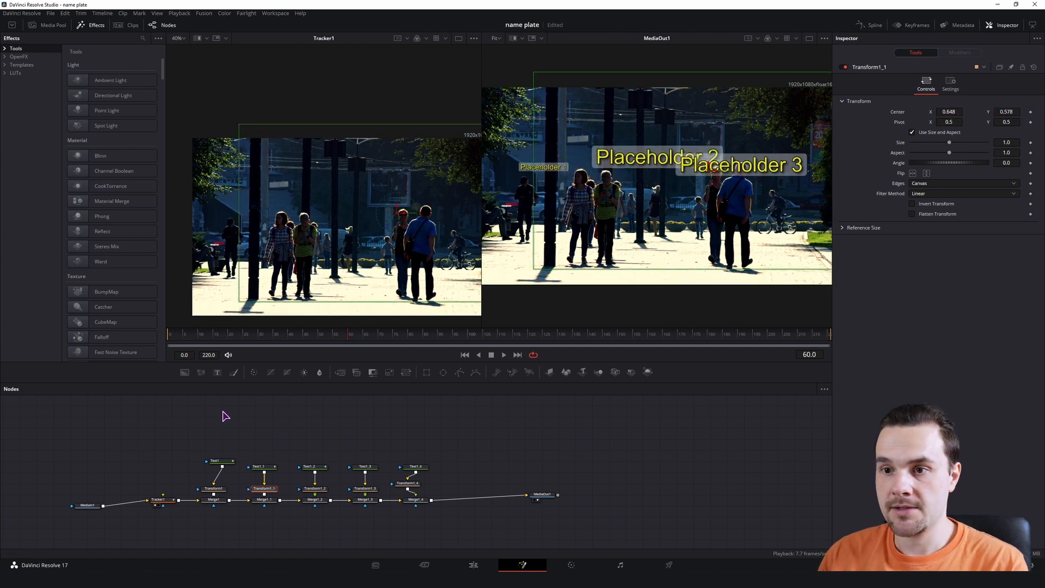
{"action": "left_click", "coordinate": [268, 469]}
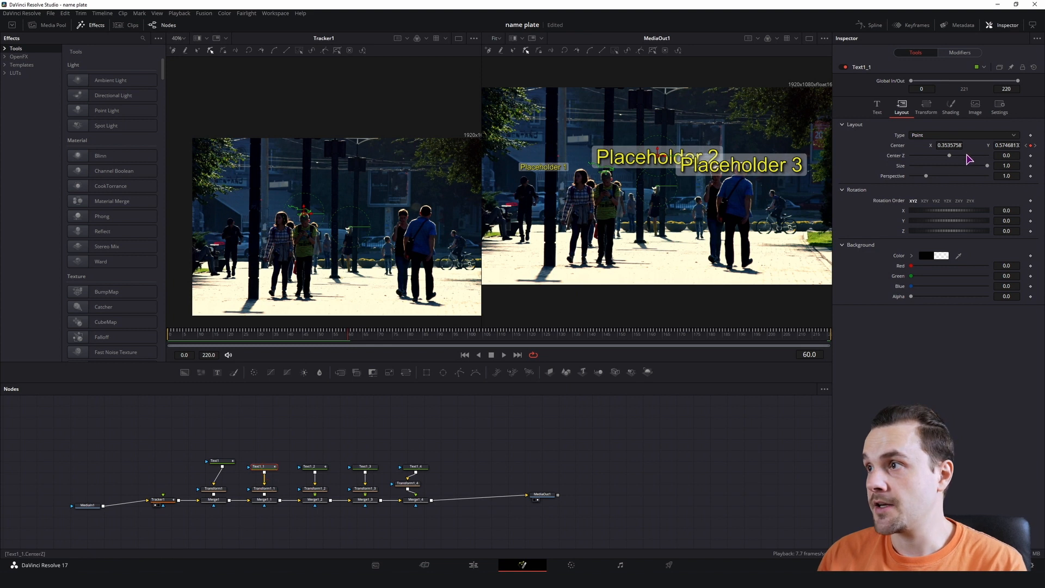
{"action": "left_click", "coordinate": [877, 106]}
{"action": "left_click", "coordinate": [987, 223]}
{"action": "left_click_drag", "start_coordinate": [1006, 225], "coordinate": [968, 225]}
Adjust the center of Transform1_1 so Placeholder 2 sits just above the head of the person in green
{"action": "left_click", "coordinate": [269, 488]}
{"action": "left_click_drag", "start_coordinate": [949, 112], "coordinate": [922, 108]}
{"action": "left_click_drag", "start_coordinate": [1010, 112], "coordinate": [991, 112]}
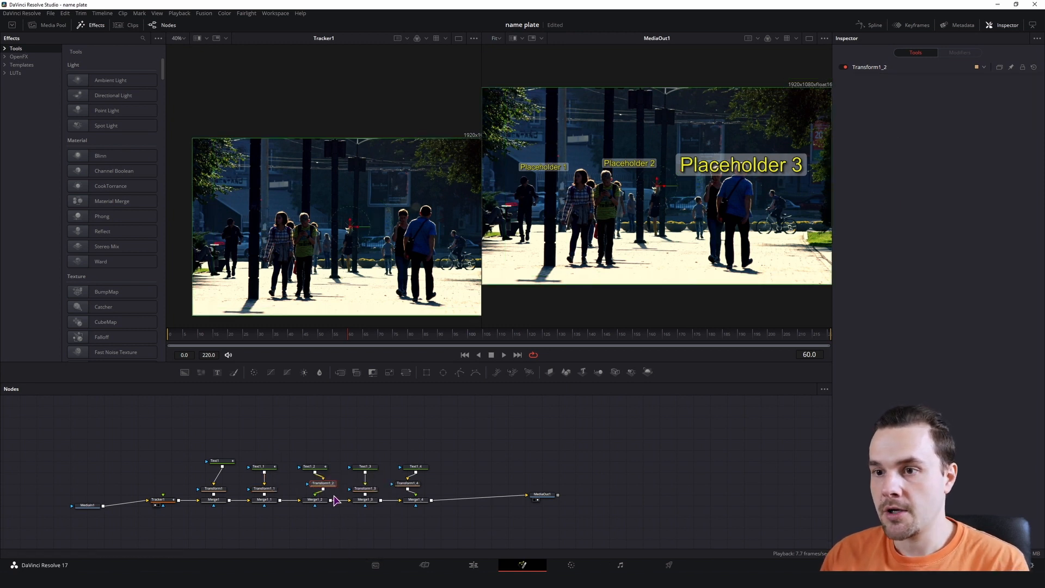
Pull the Transform1_2 node out of line and move its center to about X 0.657, Y 0.575 for Placeholder 3
{"action": "left_click_drag", "start_coordinate": [315, 488], "coordinate": [323, 483]}
{"action": "left_click", "coordinate": [877, 69]}
{"action": "left_click_drag", "start_coordinate": [949, 112], "coordinate": [1029, 106]}
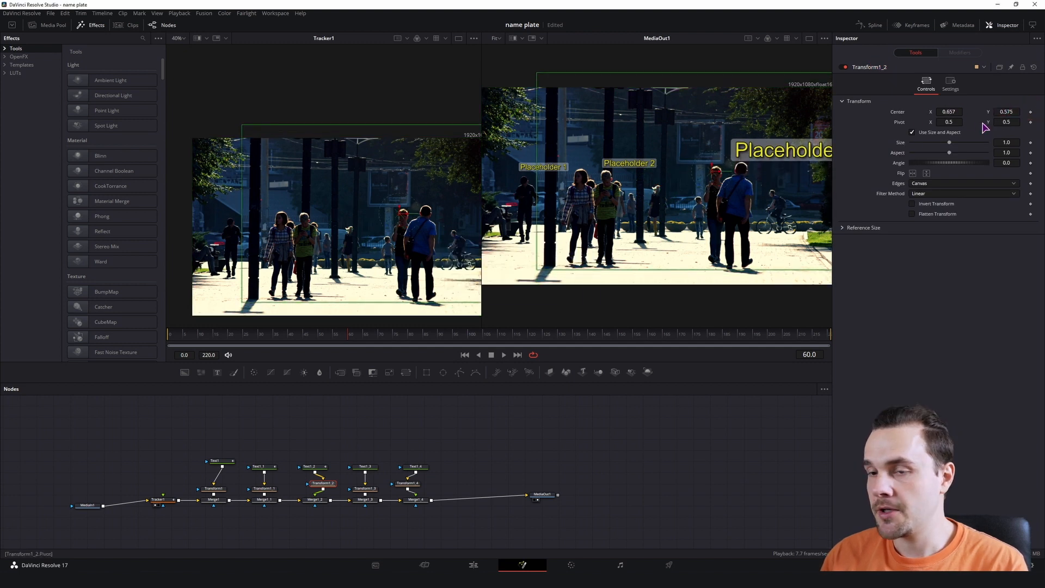
Set the size of Transform1_2 to 0.48 to shrink Placeholder 3 and play back the clip to check the tracked labels
{"action": "left_click_drag", "start_coordinate": [950, 142], "coordinate": [928, 146]}
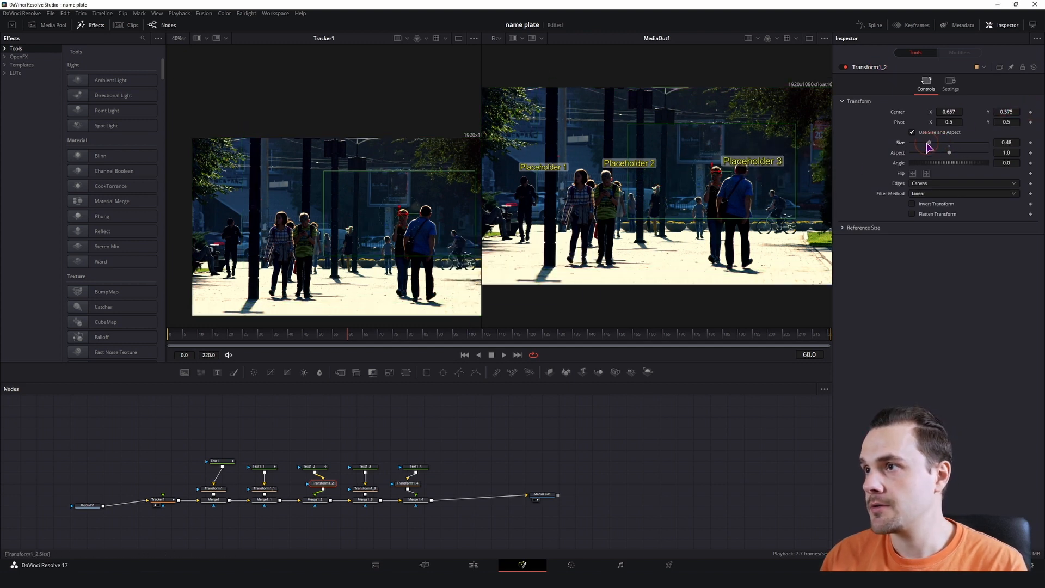
{"action": "key", "text": "space"}
{"action": "key", "text": "space"}
{"action": "key", "text": "space"}
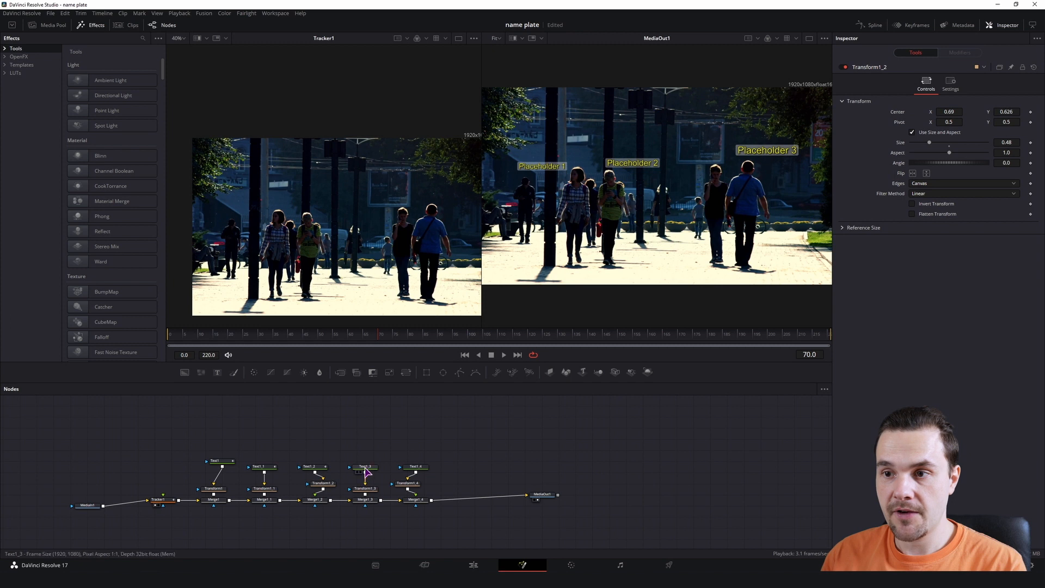
Return to the Edit page, save the project and play back the labelled clip on the timeline
{"action": "left_click", "coordinate": [475, 566]}
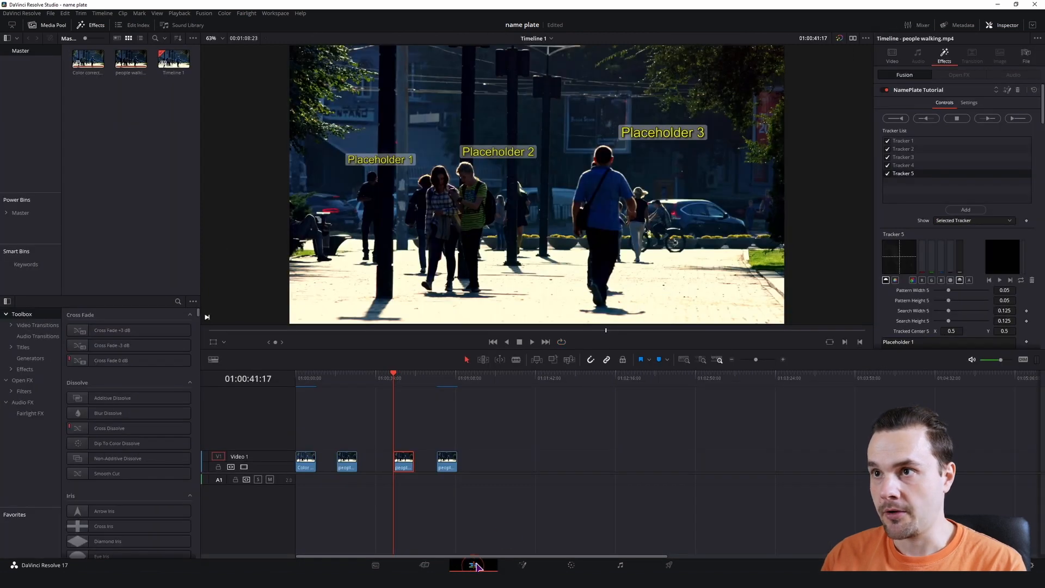
{"action": "key", "text": "ctrl+s"}
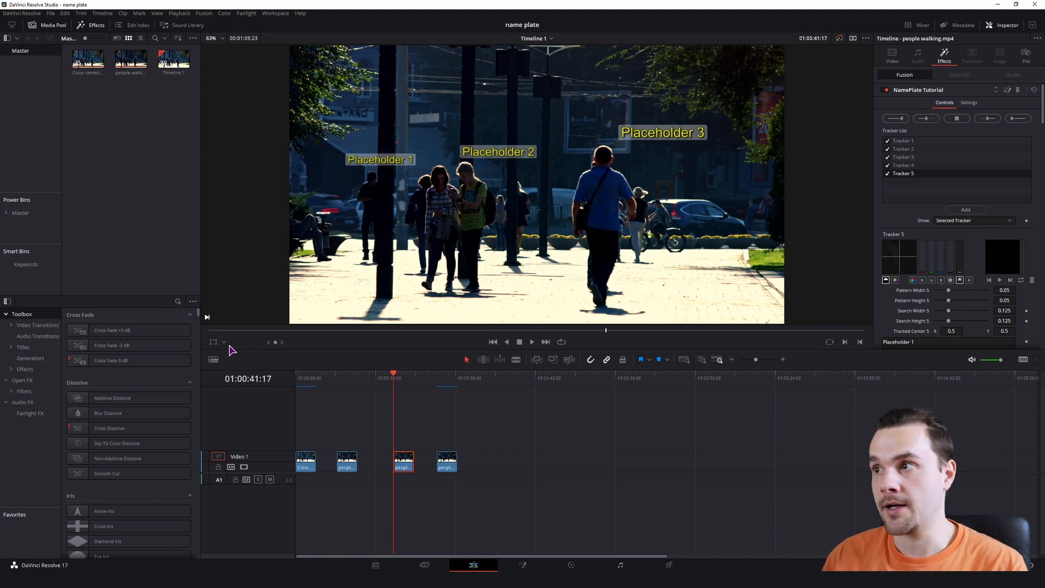
{"action": "key", "text": "space"}
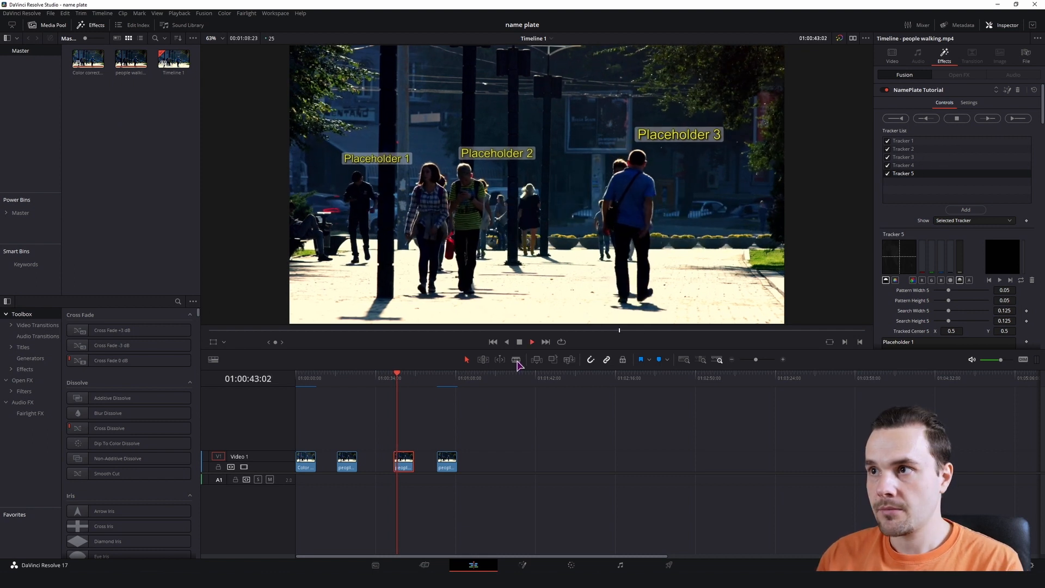
Remove the NamePlate Tracking 2 effect from the second clip on the timeline
{"action": "left_click", "coordinate": [337, 378]}
{"action": "left_click", "coordinate": [353, 459]}
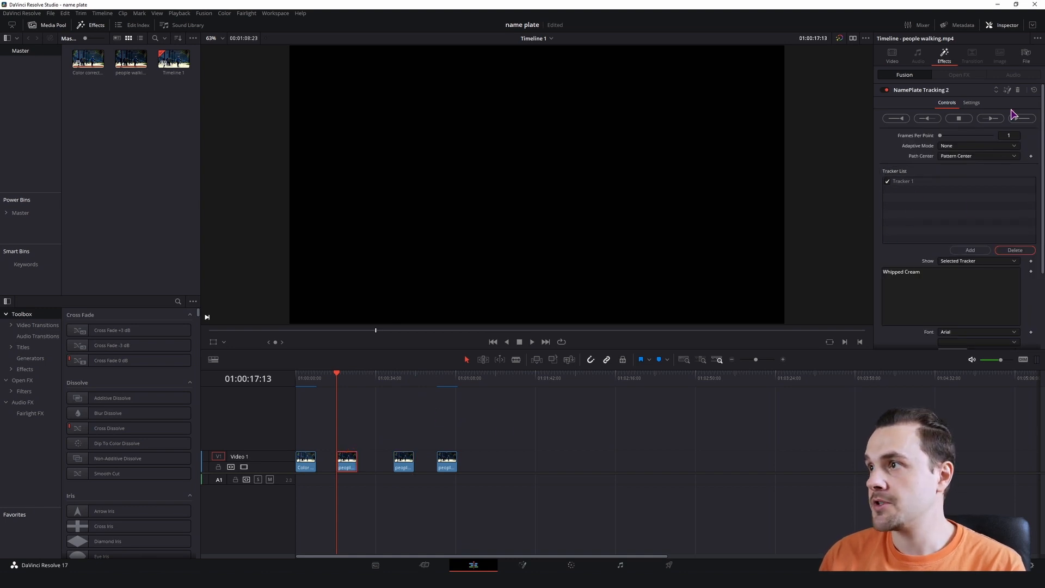
{"action": "left_click", "coordinate": [1018, 91]}
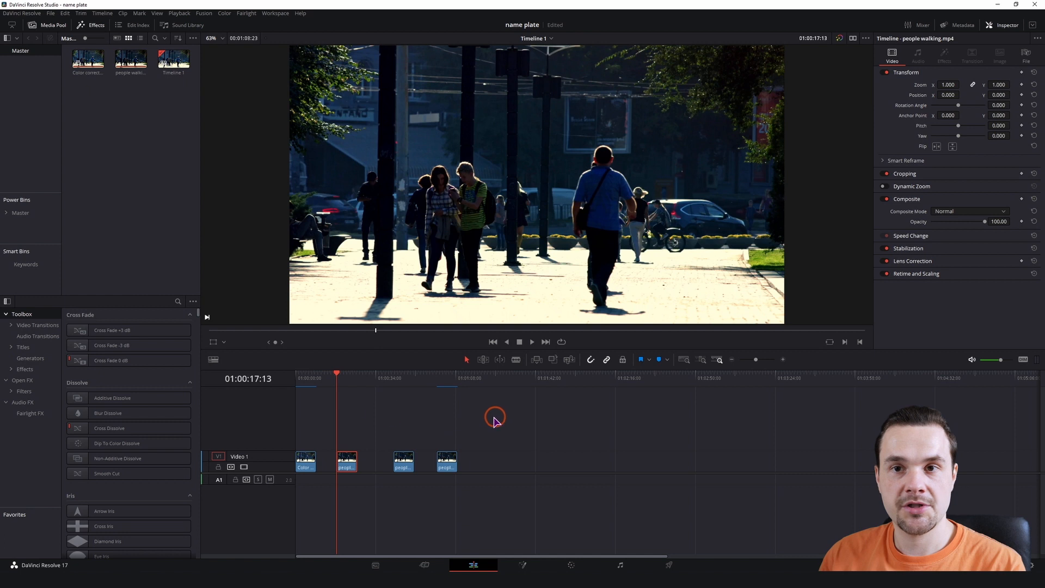
Search the effects for "name" and apply NamePlate Tracking 2 to the second clip
{"action": "left_click", "coordinate": [177, 300]}
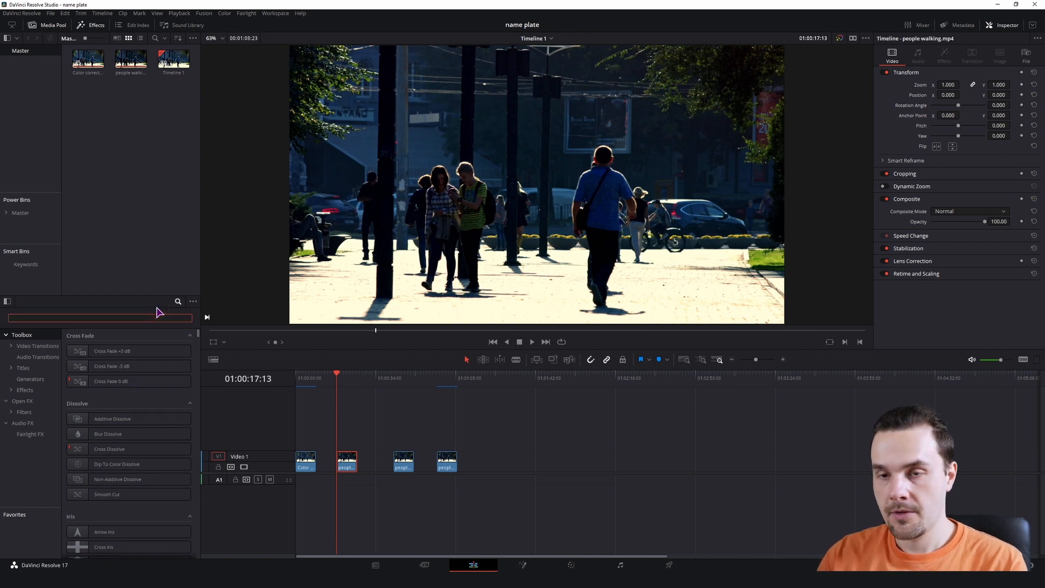
{"action": "type", "text": "name"}
{"action": "left_click", "coordinate": [107, 381]}
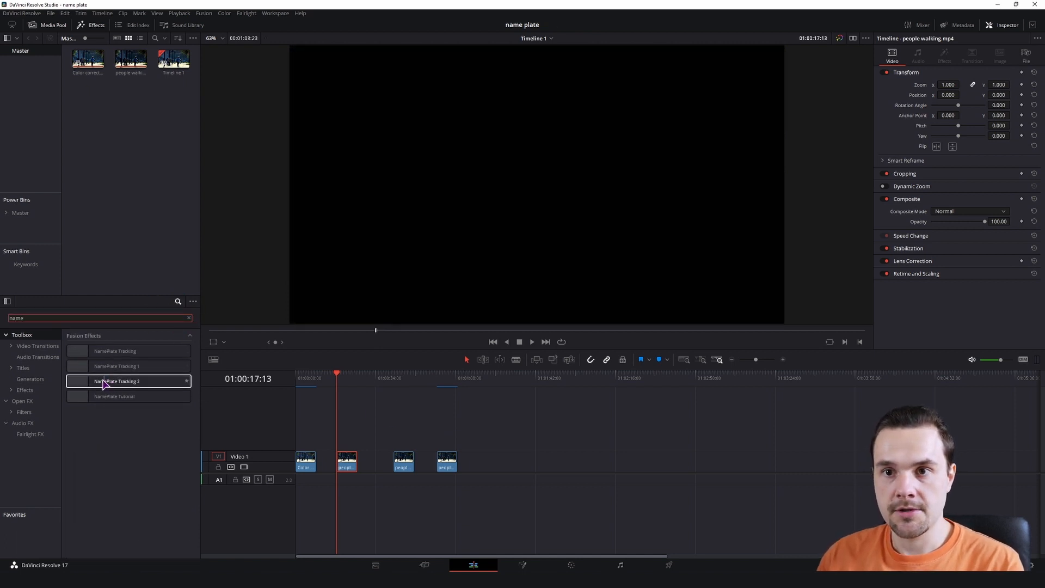
{"action": "left_click_drag", "start_coordinate": [93, 383], "coordinate": [345, 467]}
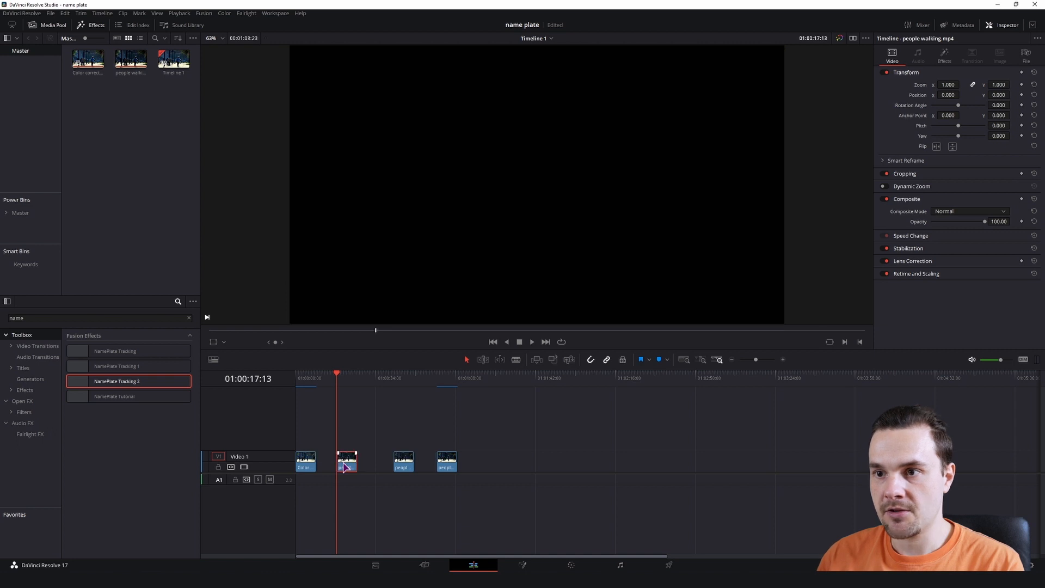
Show the second clip's NamePlate Tracking 2 controls and enable the Fusion Overlay in the viewer
{"action": "left_click", "coordinate": [944, 54]}
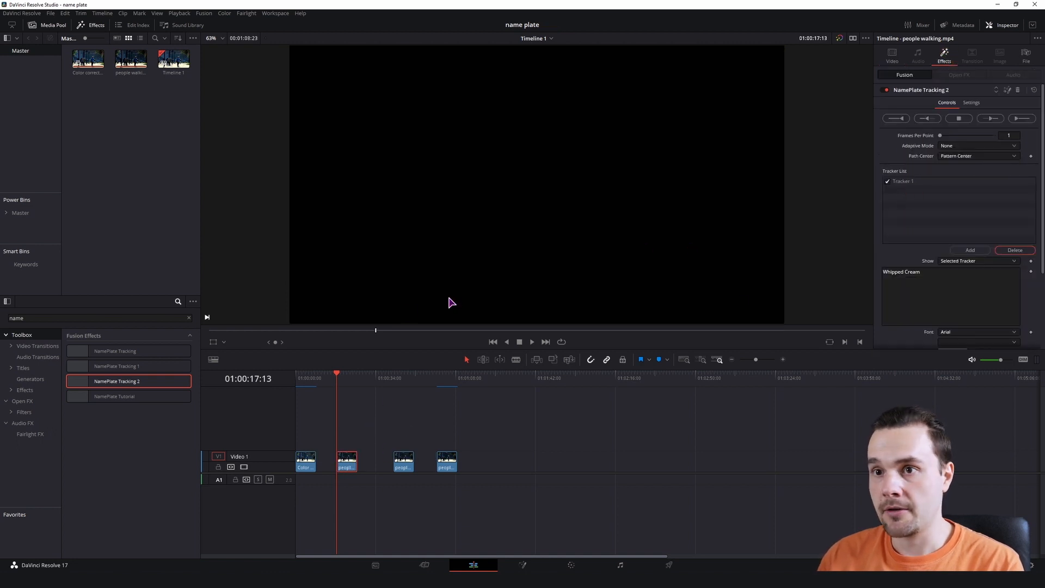
{"action": "left_click", "coordinate": [224, 342]}
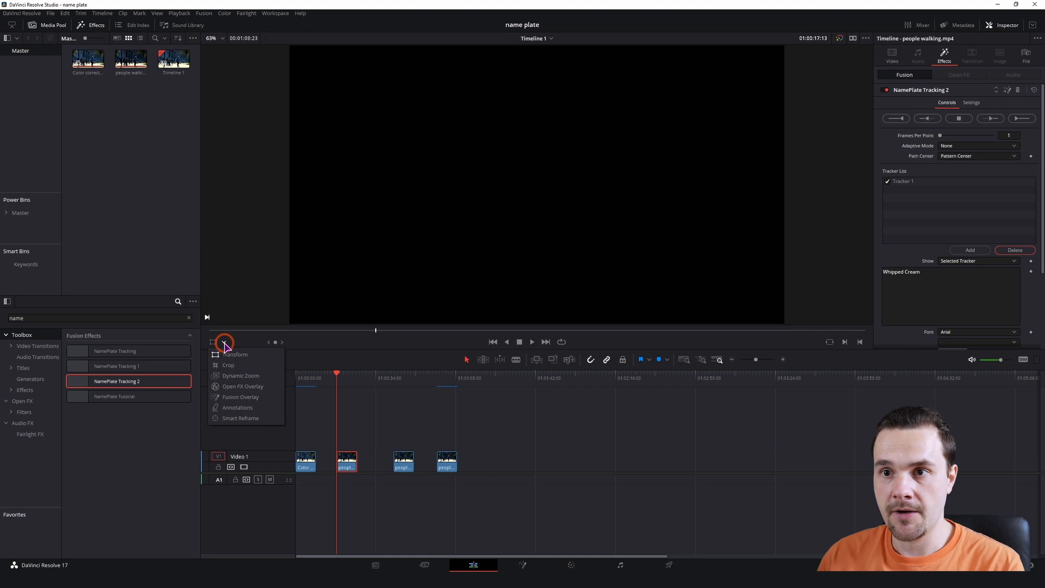
{"action": "left_click", "coordinate": [241, 399]}
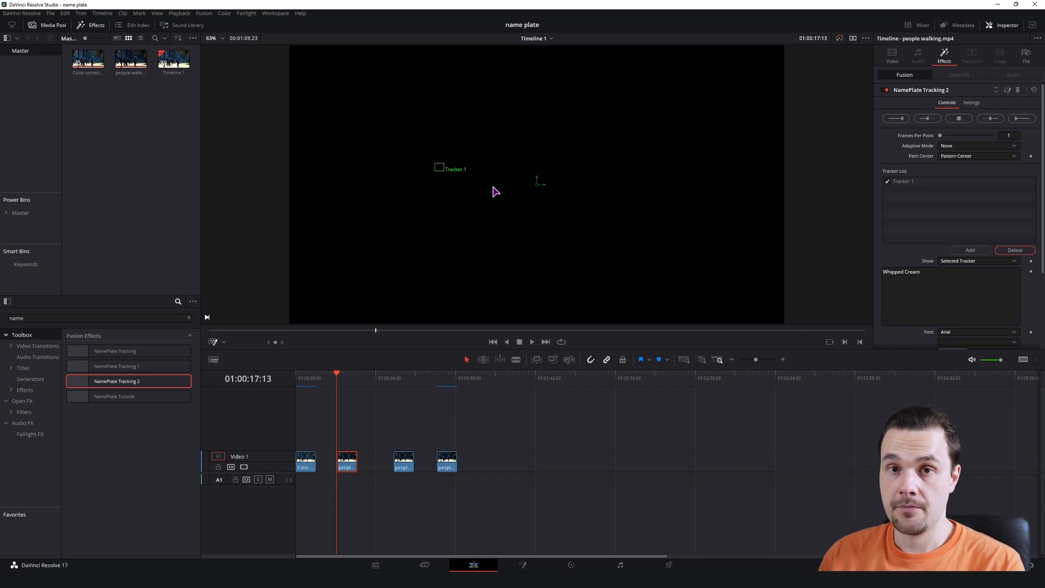
Select the third clip and play part of it to review its tracked placeholder labels
{"action": "left_click", "coordinate": [393, 390]}
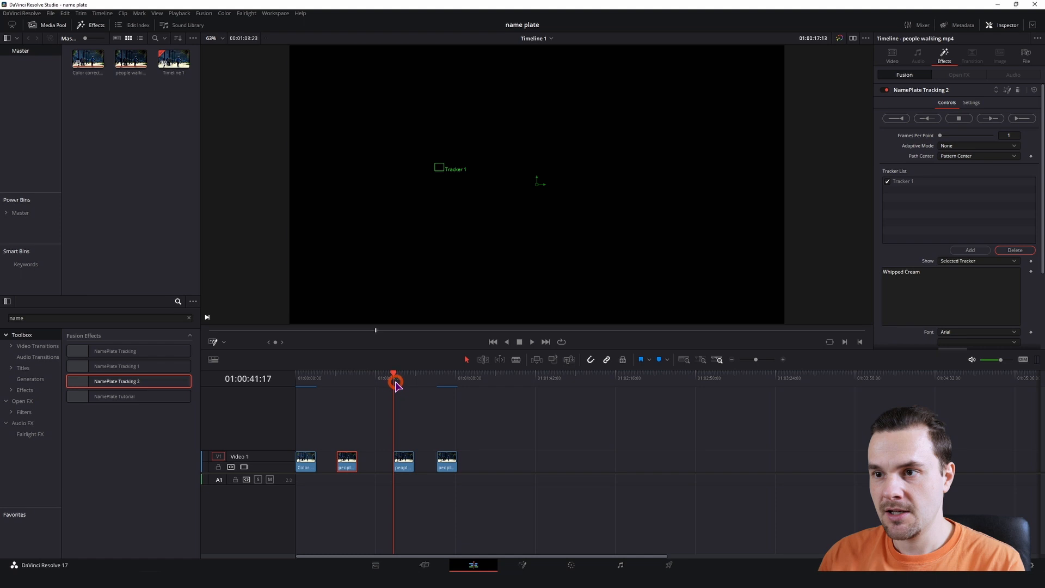
{"action": "left_click", "coordinate": [405, 462]}
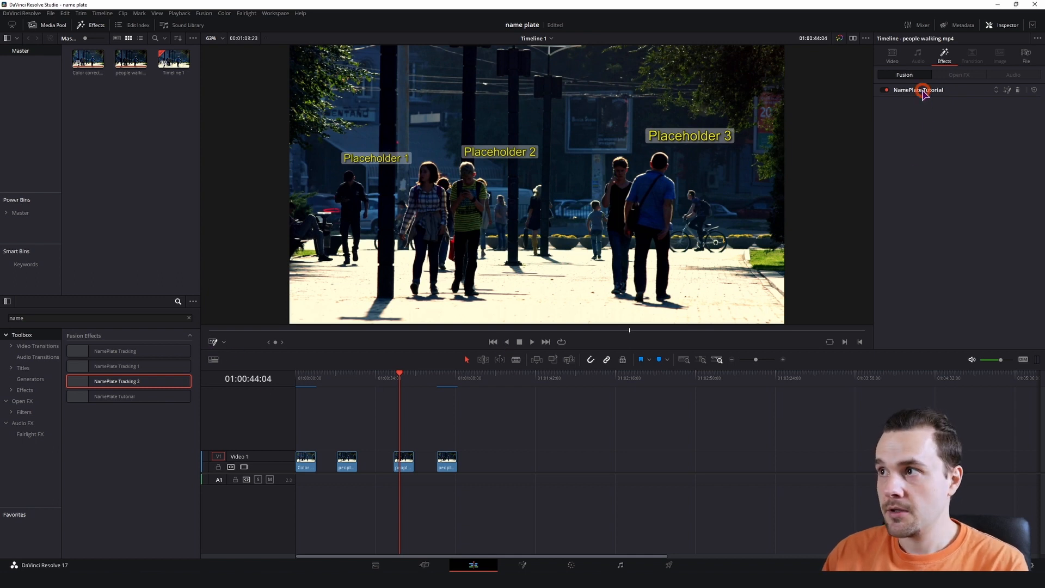
{"action": "key", "text": "space"}
{"action": "key", "text": "space"}
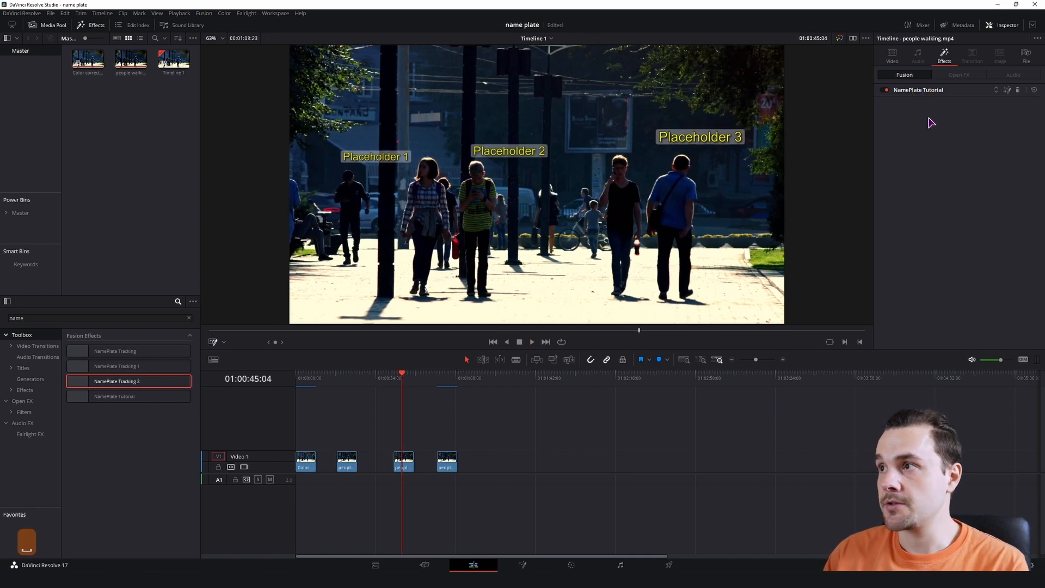
Delete the NamePlate Tutorial effect from the third clip and apply a fresh copy of it
{"action": "left_click", "coordinate": [919, 93]}
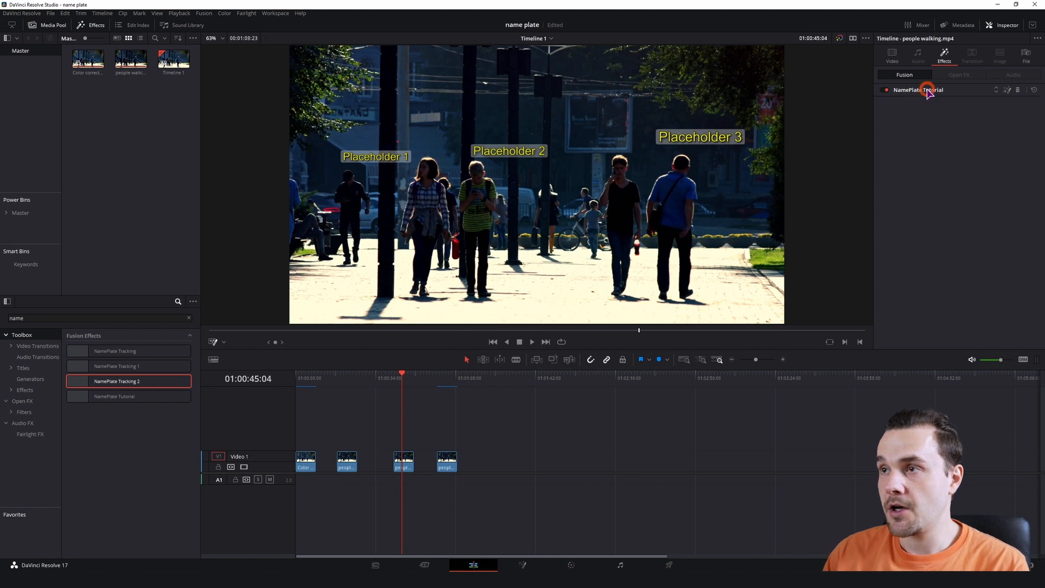
{"action": "left_click", "coordinate": [915, 97]}
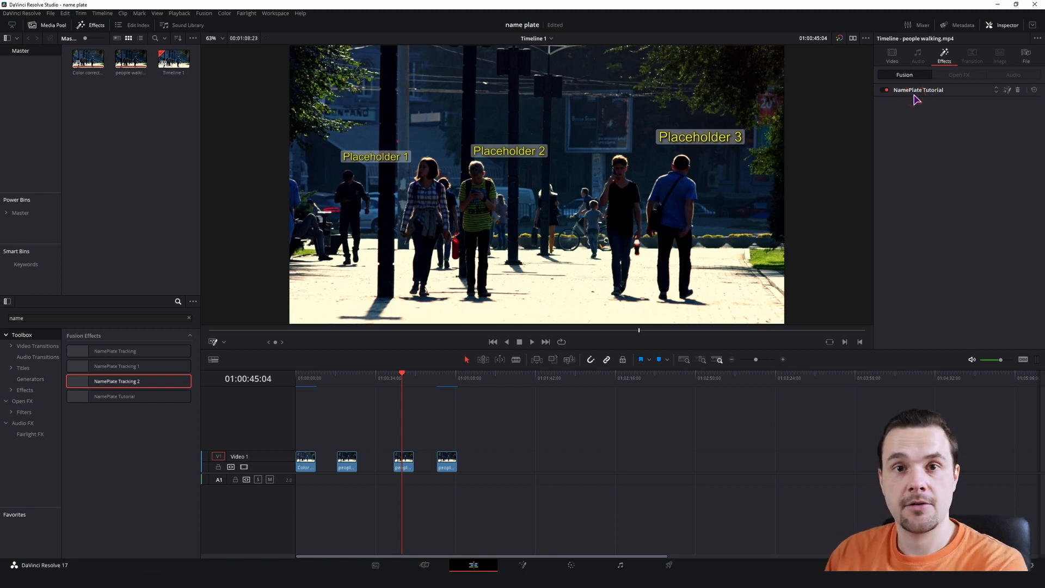
{"action": "left_click", "coordinate": [917, 91]}
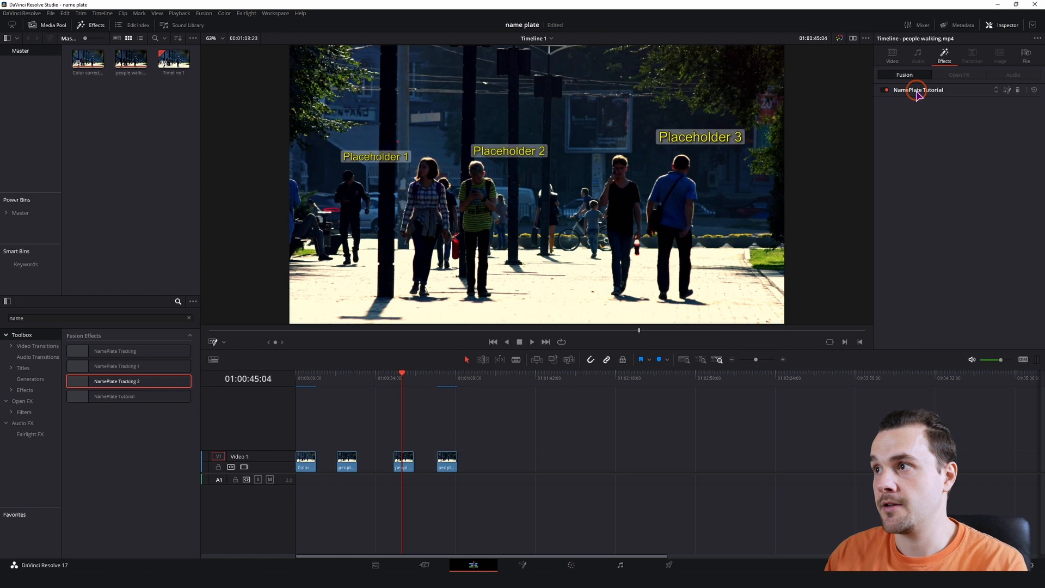
{"action": "left_click", "coordinate": [1018, 91]}
{"action": "left_click_drag", "start_coordinate": [112, 397], "coordinate": [403, 466]}
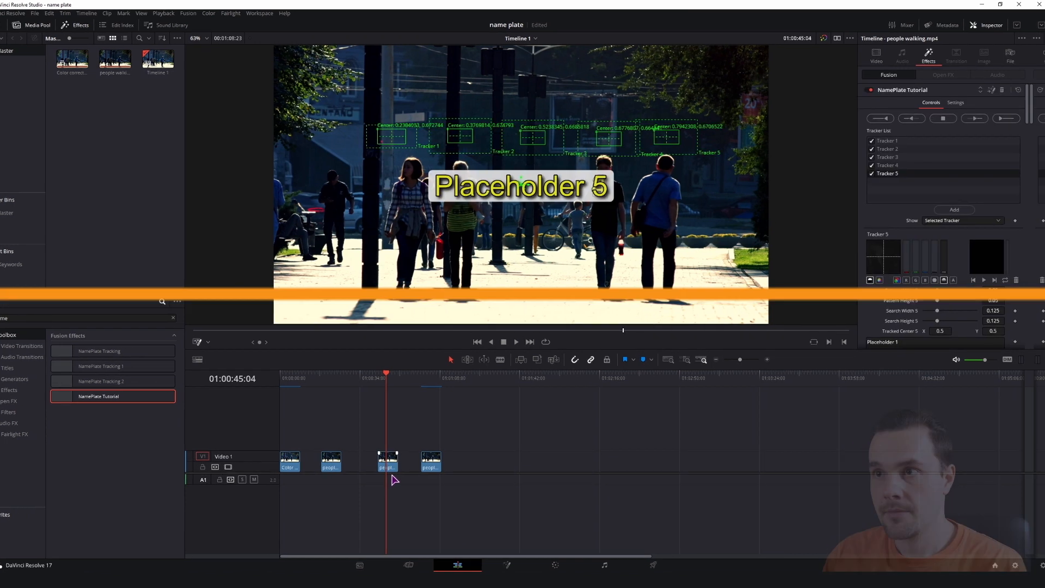
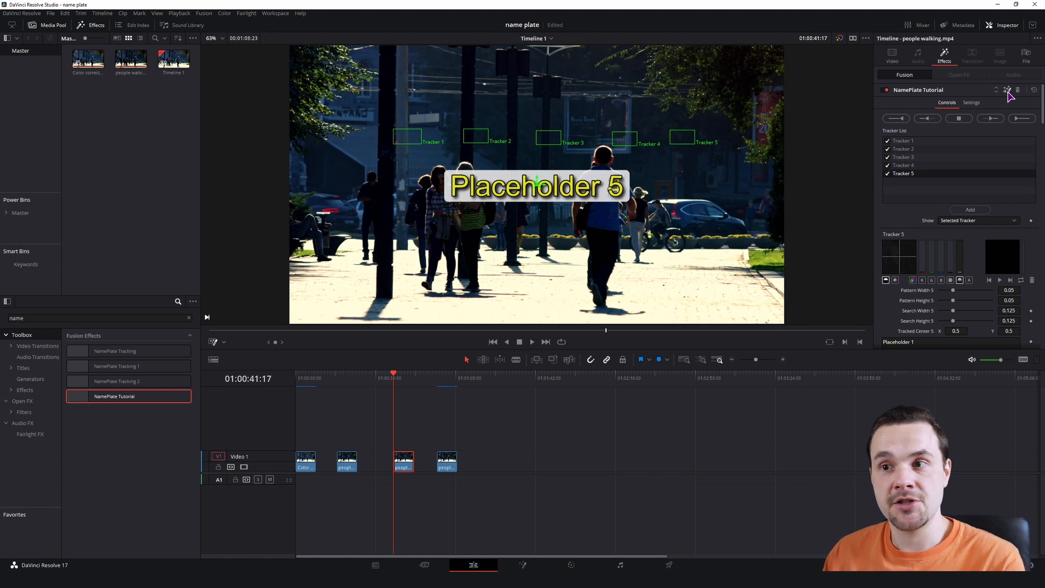
Examine the viewer's overlay modes with the second clip selected and with no clip selected, keeping Fusion Overlay chosen
{"action": "left_click", "coordinate": [345, 415]}
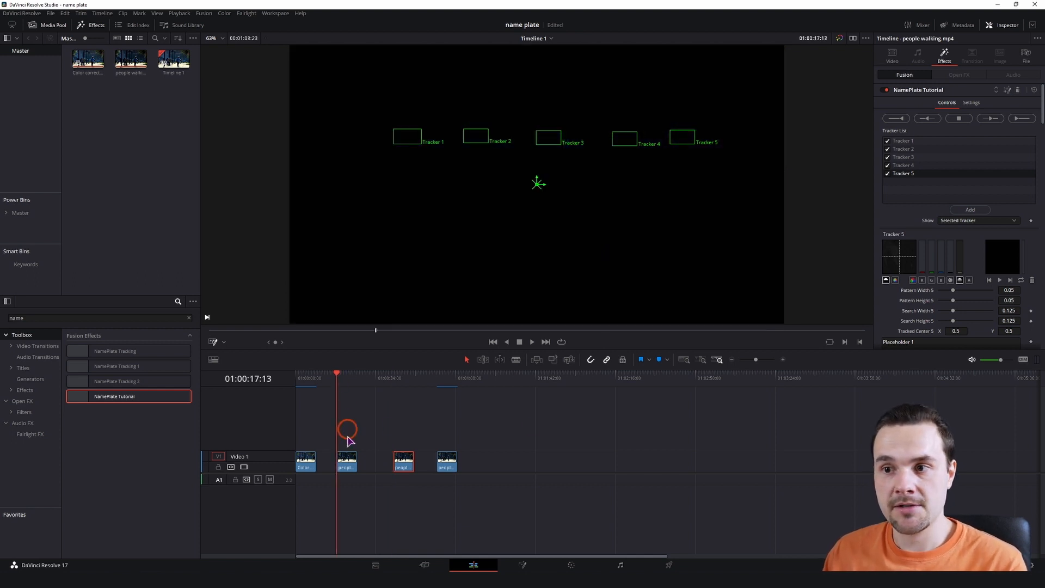
{"action": "left_click", "coordinate": [346, 463]}
{"action": "left_click", "coordinate": [224, 343]}
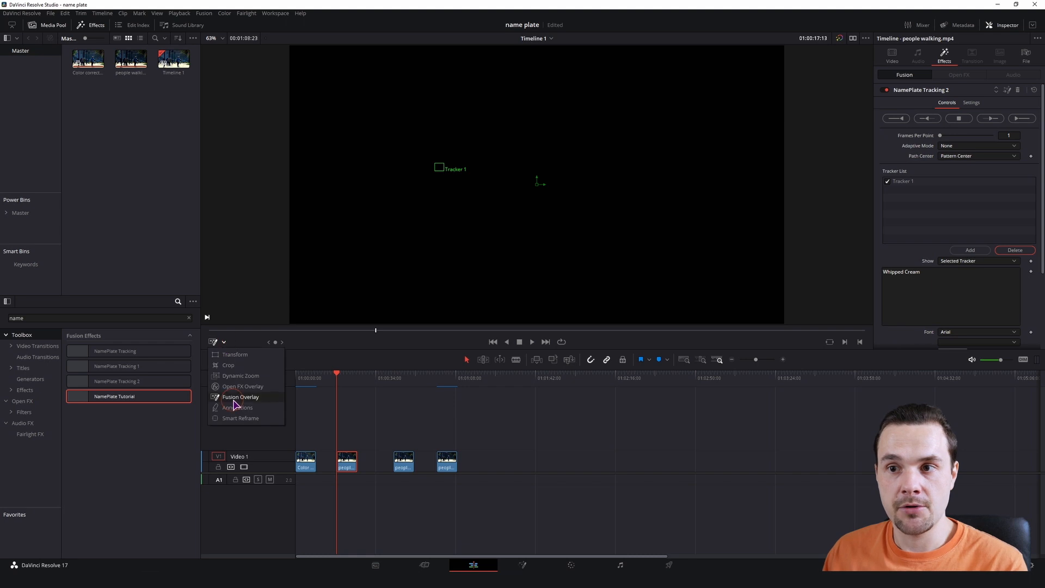
{"action": "left_click", "coordinate": [106, 382]}
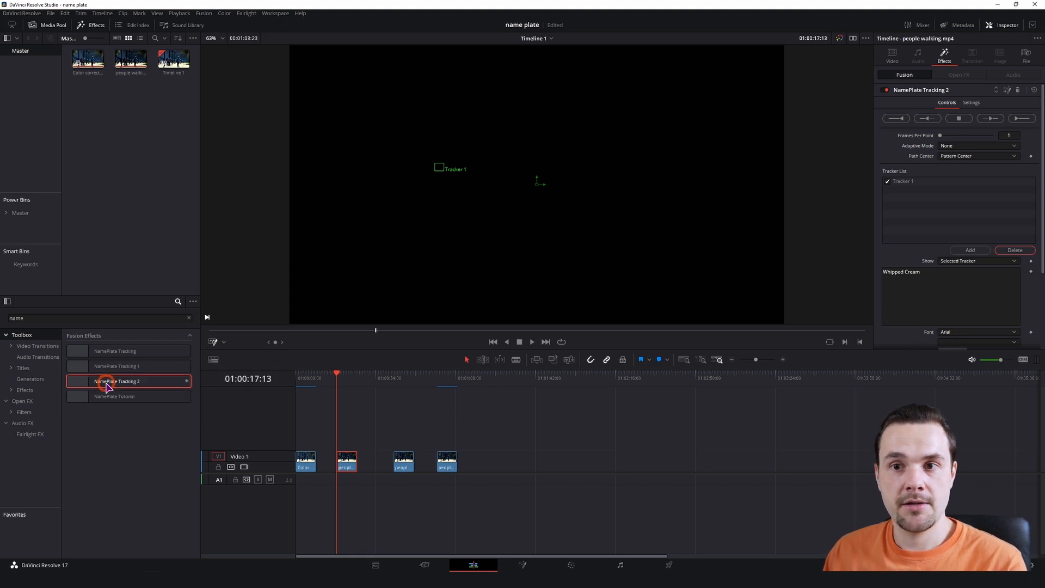
{"action": "left_click_drag", "start_coordinate": [398, 379], "coordinate": [471, 383]}
{"action": "left_click", "coordinate": [530, 451]}
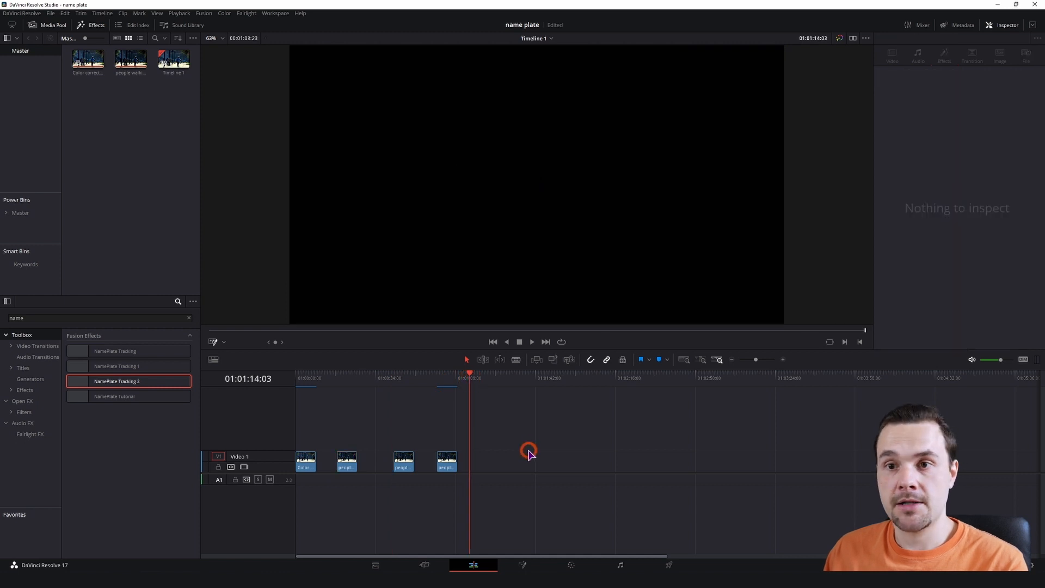
{"action": "left_click", "coordinate": [224, 342]}
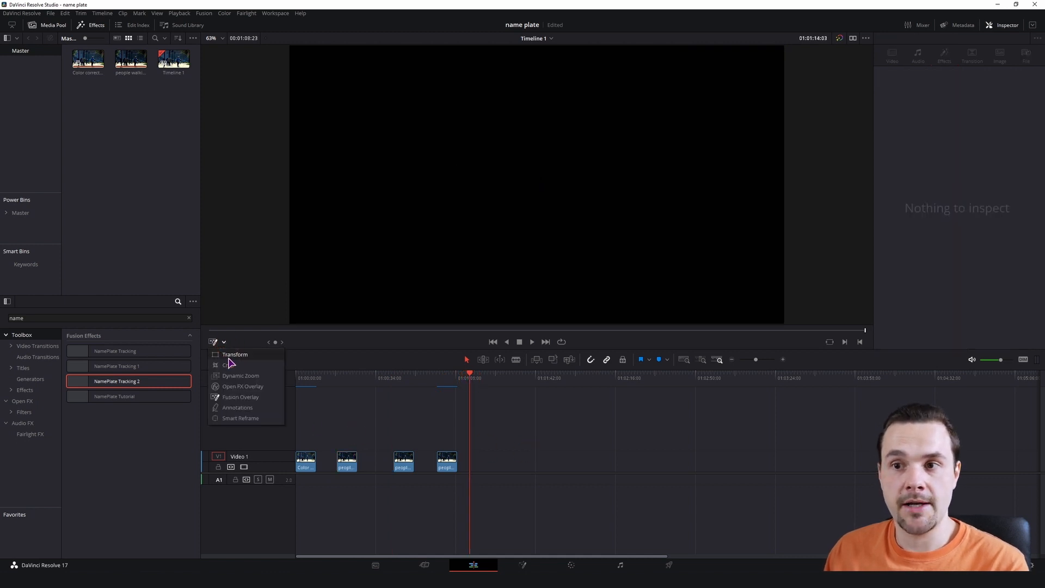
{"action": "left_click", "coordinate": [229, 393]}
{"action": "left_click", "coordinate": [224, 342]}
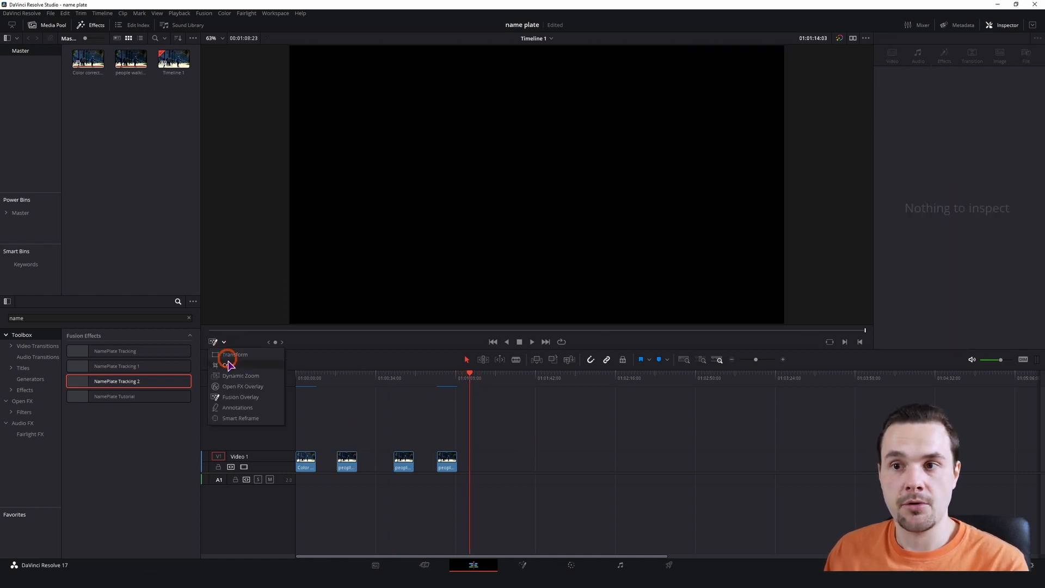
{"action": "left_click", "coordinate": [233, 397]}
Select the third clip at 01:00:41:17 and disable Tracker 4 and Tracker 5 in its NamePlate Tutorial effect
{"action": "left_click", "coordinate": [393, 375]}
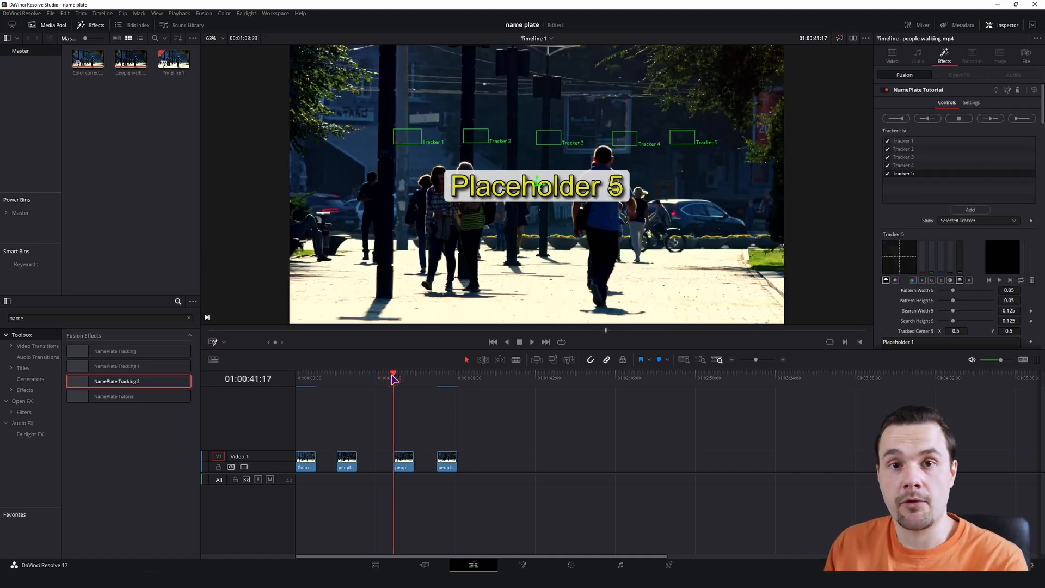
{"action": "left_click", "coordinate": [405, 465]}
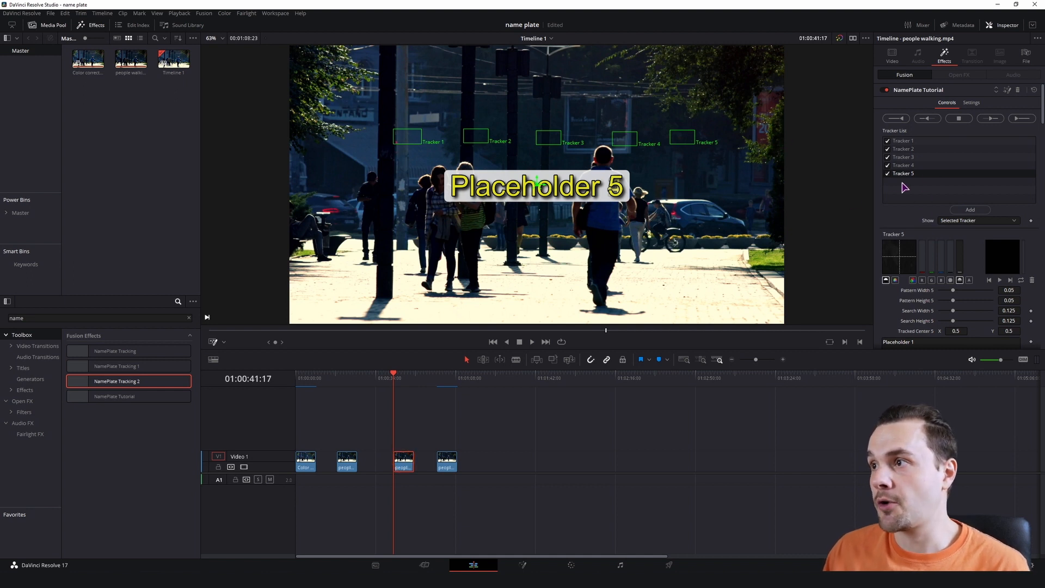
{"action": "left_click", "coordinate": [887, 173]}
{"action": "left_click", "coordinate": [888, 165]}
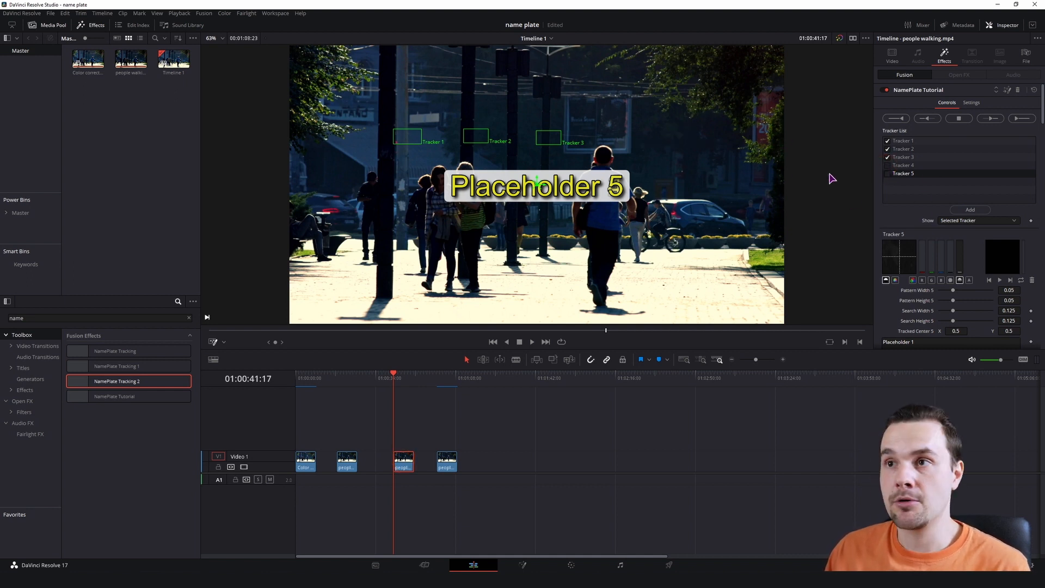
Place Trackers 1, 2 and 3 on the heads of the three people and track them forward through the clip
{"action": "left_click_drag", "start_coordinate": [395, 132], "coordinate": [466, 166]}
{"action": "left_click", "coordinate": [904, 157]}
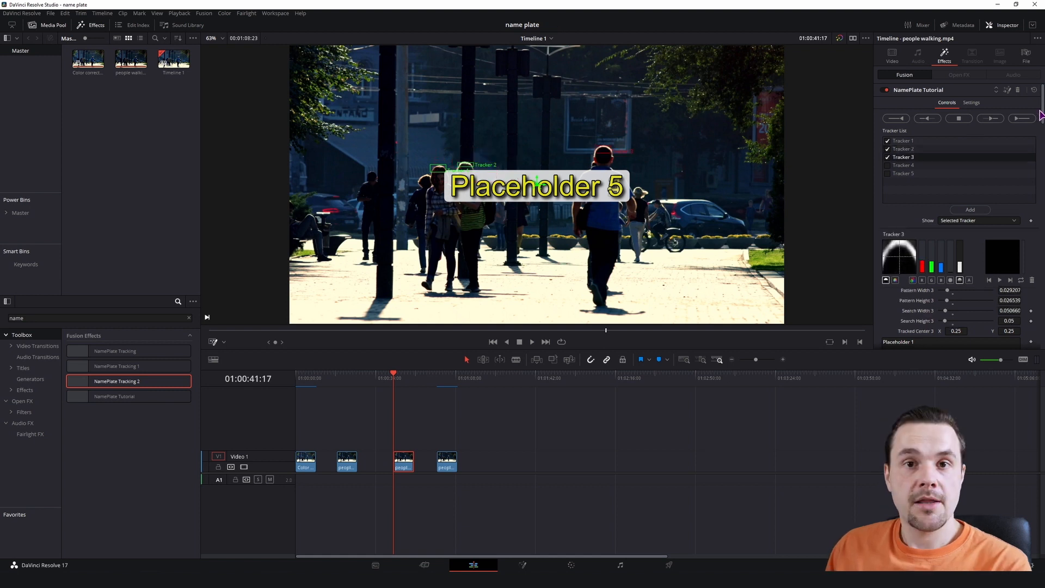
{"action": "left_click", "coordinate": [1024, 118]}
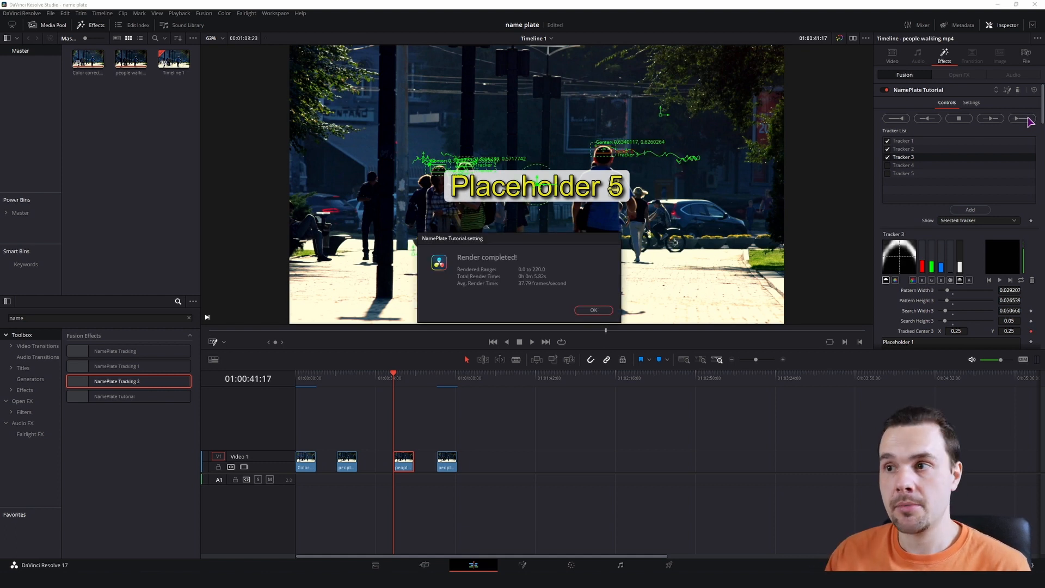
{"action": "left_click", "coordinate": [593, 311]}
{"action": "left_click", "coordinate": [496, 434]}
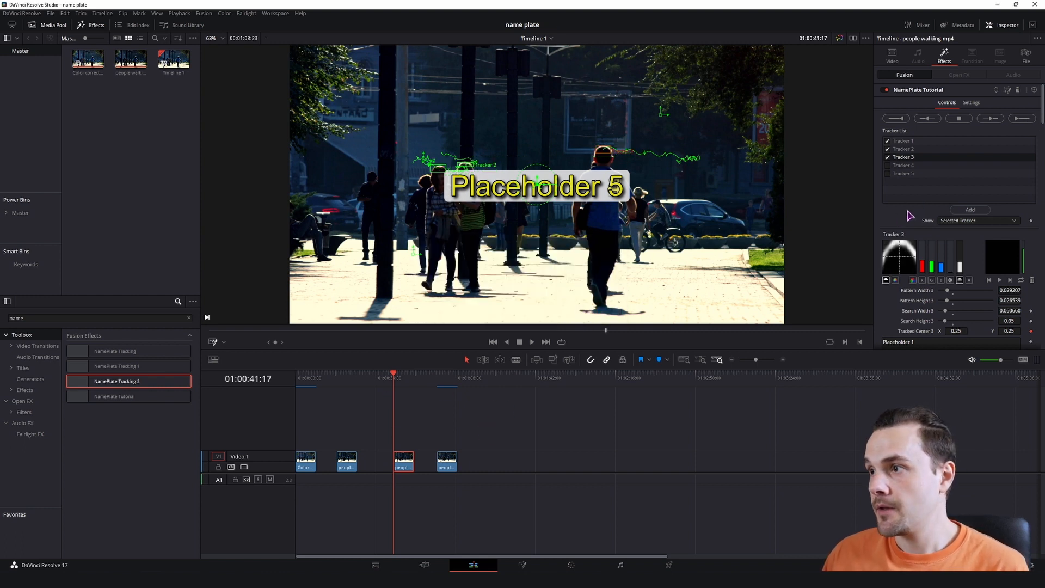
Connect the Text Center of Placeholder 1 to the effect's tracking data so the label follows a tracked person
{"action": "scroll", "coordinate": [915, 209], "scroll_direction": "down", "scroll_amount": 5}
{"action": "scroll", "coordinate": [894, 187], "scroll_direction": "down", "scroll_amount": 3}
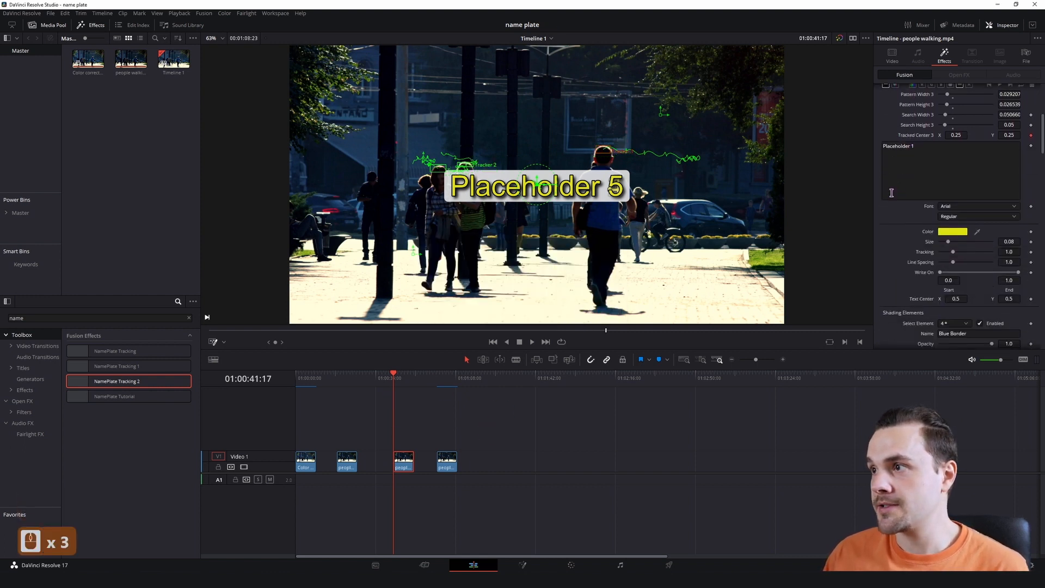
{"action": "right_click", "coordinate": [920, 303]}
{"action": "mouse_move", "coordinate": [943, 343]}
{"action": "mouse_move", "coordinate": [887, 351]}
{"action": "left_click", "coordinate": [947, 352]}
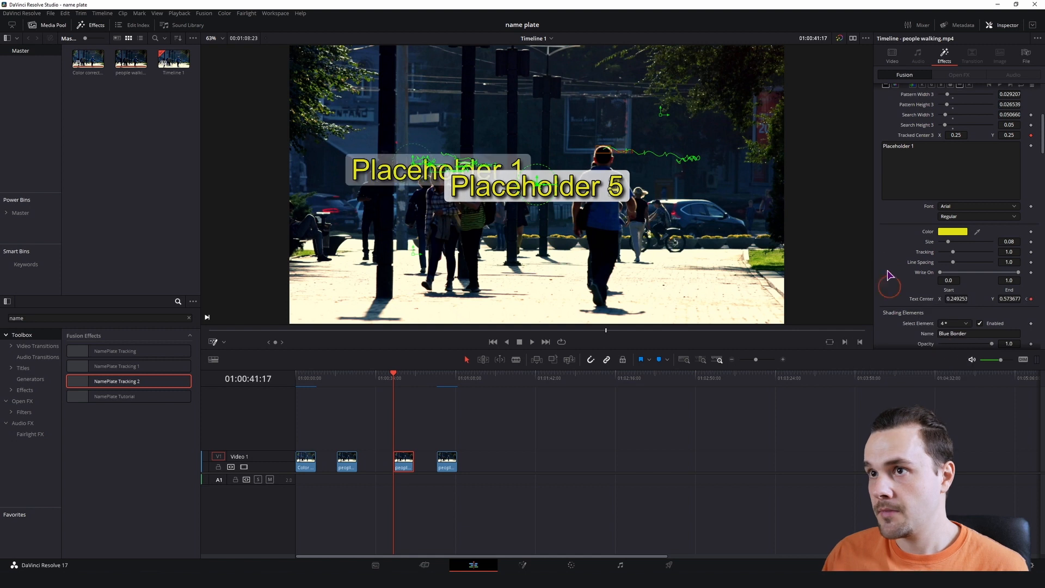
Reduce the text size of Placeholder 1 to 0.0263
{"action": "left_click_drag", "start_coordinate": [1008, 242], "coordinate": [893, 248]}
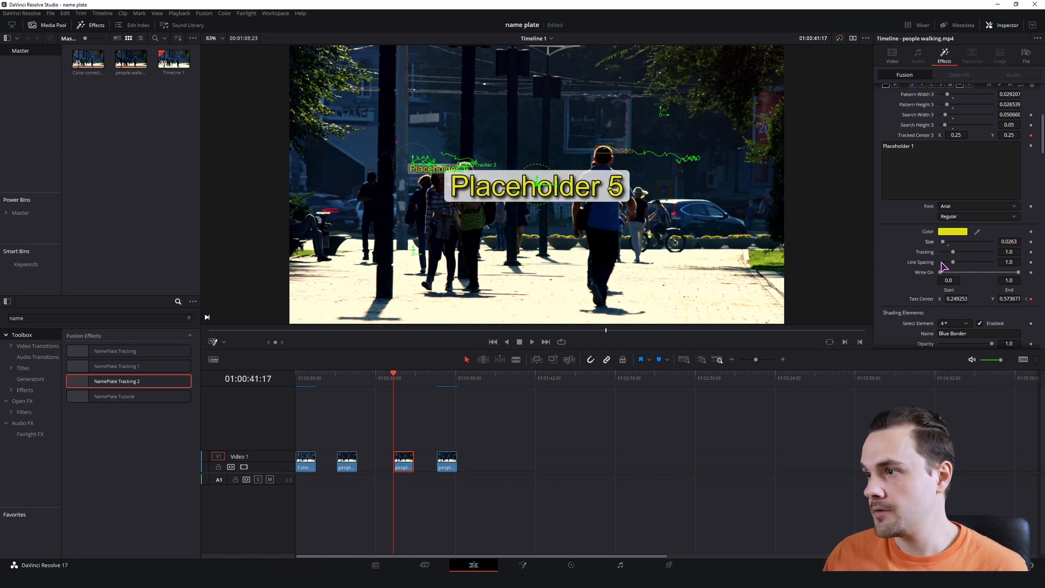
Connect Placeholder 2's Center to the position of Tracker1Tracker2Path and reduce its text size to about 0.03
{"action": "scroll", "coordinate": [901, 238], "scroll_direction": "down", "scroll_amount": 9}
{"action": "scroll", "coordinate": [910, 268], "scroll_direction": "down", "scroll_amount": 3}
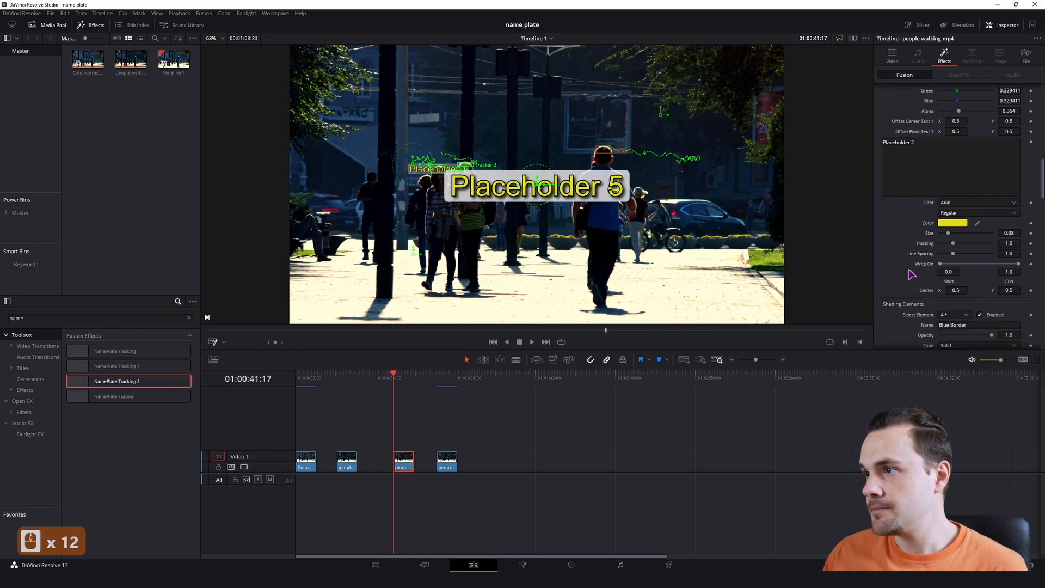
{"action": "scroll", "coordinate": [916, 256], "scroll_direction": "up", "scroll_amount": 1}
{"action": "right_click", "coordinate": [927, 315]}
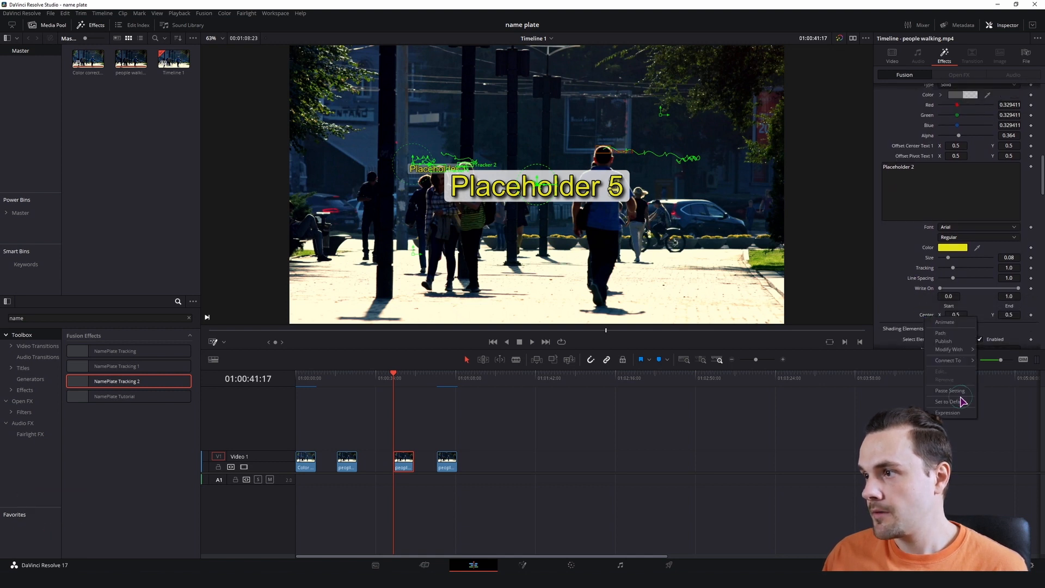
{"action": "mouse_move", "coordinate": [962, 366]}
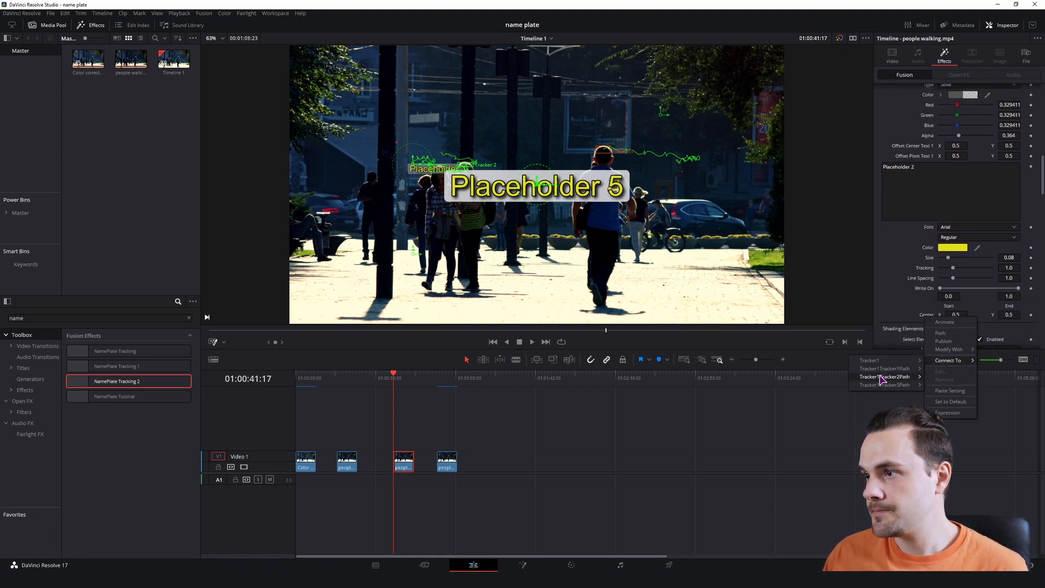
{"action": "left_click", "coordinate": [948, 377]}
{"action": "left_click_drag", "start_coordinate": [1009, 257], "coordinate": [979, 257]}
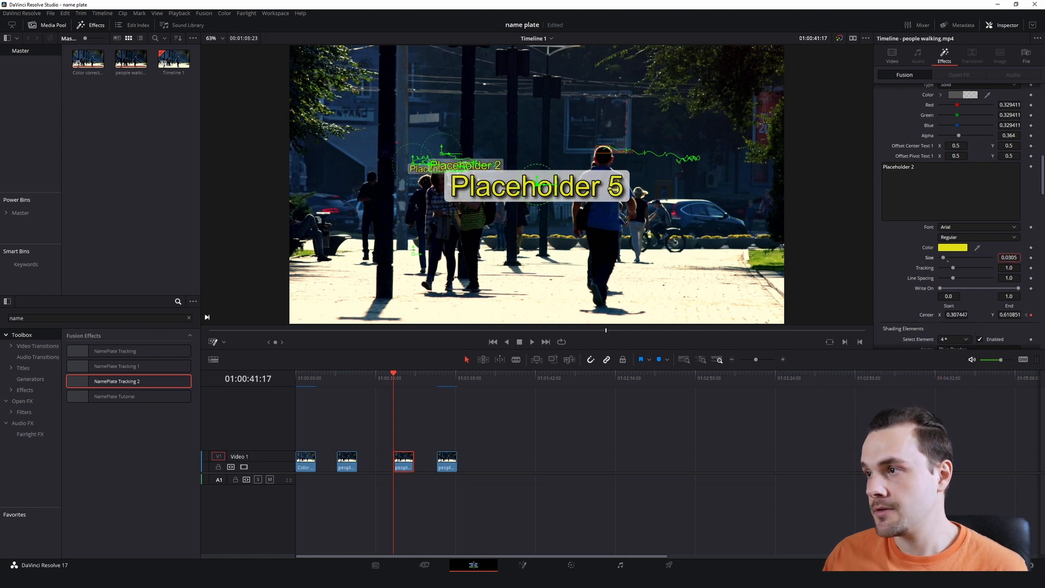
Connect Placeholder 3's Center to the position of Tracker1Tracker3Path and reduce its text size to 0.0273
{"action": "scroll", "coordinate": [906, 252], "scroll_direction": "down", "scroll_amount": 10}
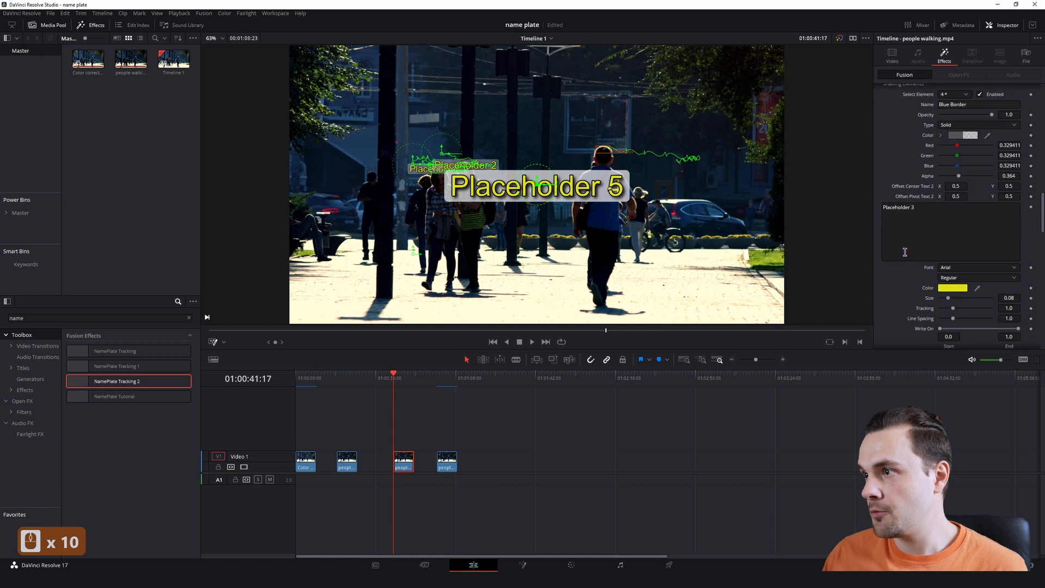
{"action": "scroll", "coordinate": [905, 252], "scroll_direction": "down", "scroll_amount": 2}
{"action": "right_click", "coordinate": [928, 308]}
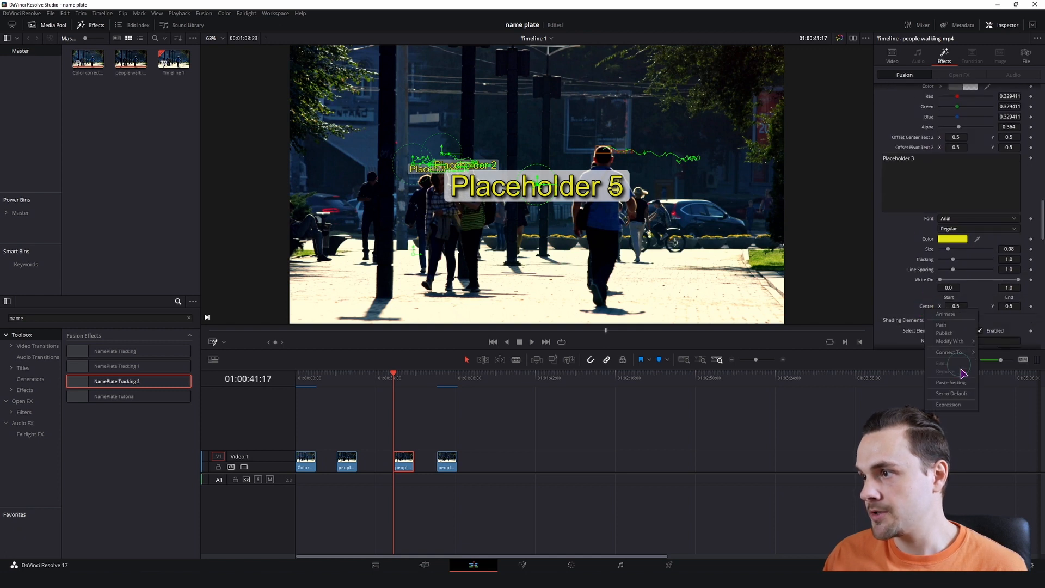
{"action": "mouse_move", "coordinate": [942, 353]}
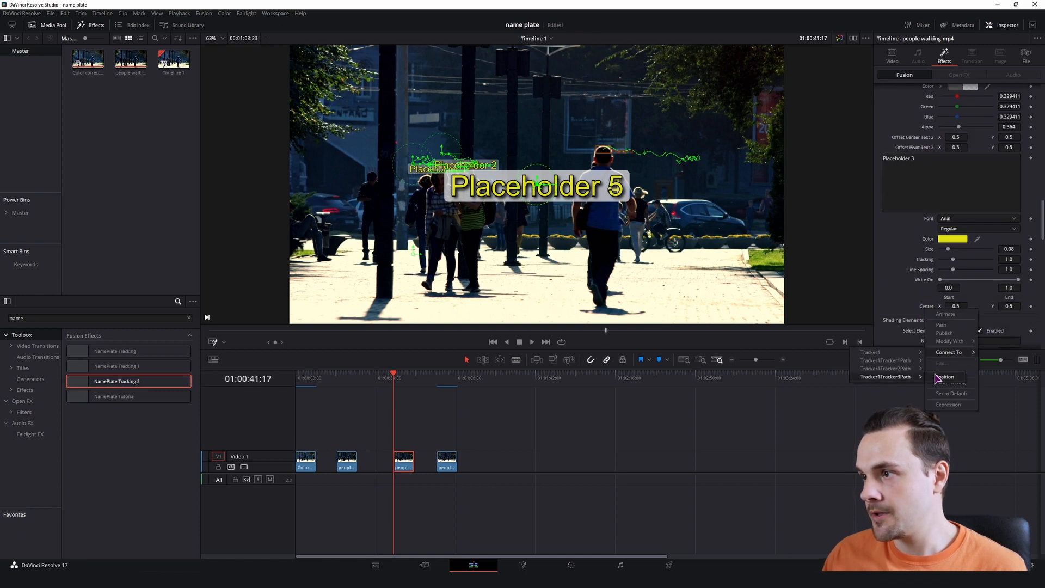
{"action": "left_click", "coordinate": [944, 377]}
{"action": "left_click_drag", "start_coordinate": [1013, 251], "coordinate": [727, 259]}
Hide the unused Placeholder 4 and 5 labels by setting Blend Text 4 and Blend Text 5 to 0.0
{"action": "scroll", "coordinate": [994, 345], "scroll_direction": "down", "scroll_amount": 5}
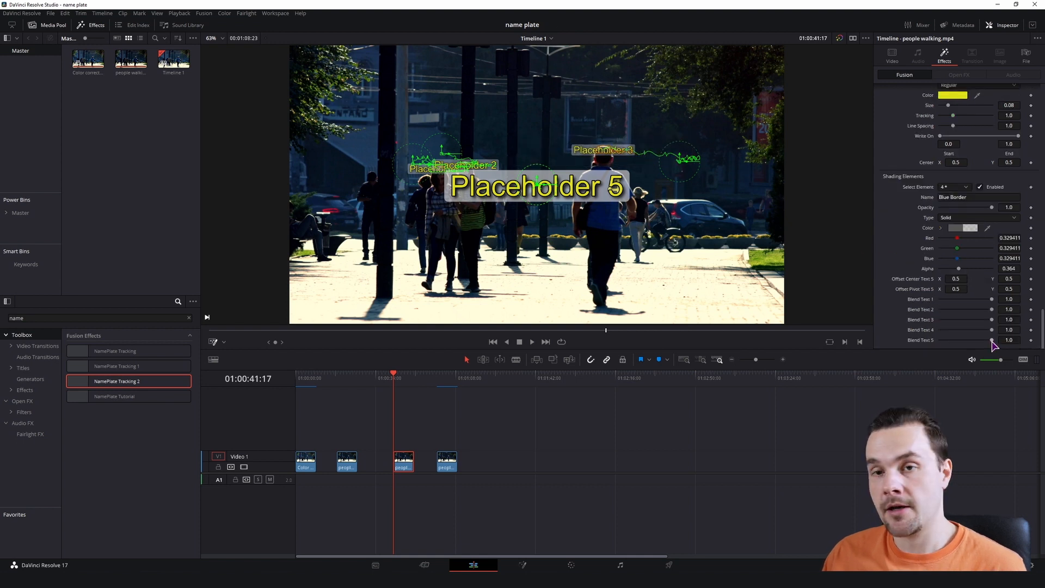
{"action": "left_click_drag", "start_coordinate": [992, 341], "coordinate": [901, 348]}
{"action": "left_click_drag", "start_coordinate": [994, 329], "coordinate": [885, 337]}
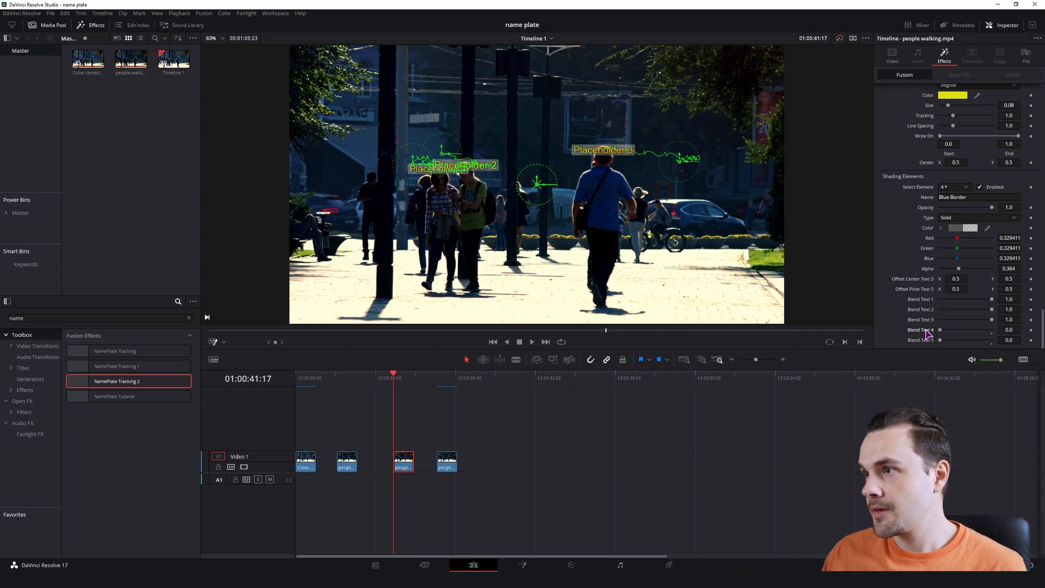
Shift Placeholder 1 away from its neighbour by setting Offset Center Text 1 to X 0.423, Y 0.522
{"action": "scroll", "coordinate": [914, 327], "scroll_direction": "up", "scroll_amount": 3}
{"action": "scroll", "coordinate": [901, 322], "scroll_direction": "down", "scroll_amount": 5}
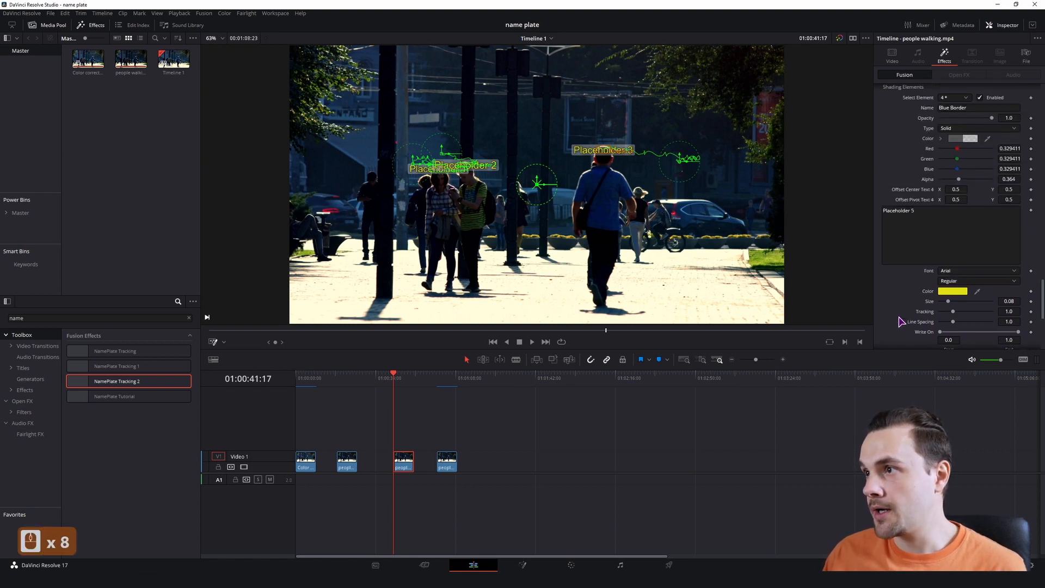
{"action": "scroll", "coordinate": [913, 203], "scroll_direction": "up", "scroll_amount": 10}
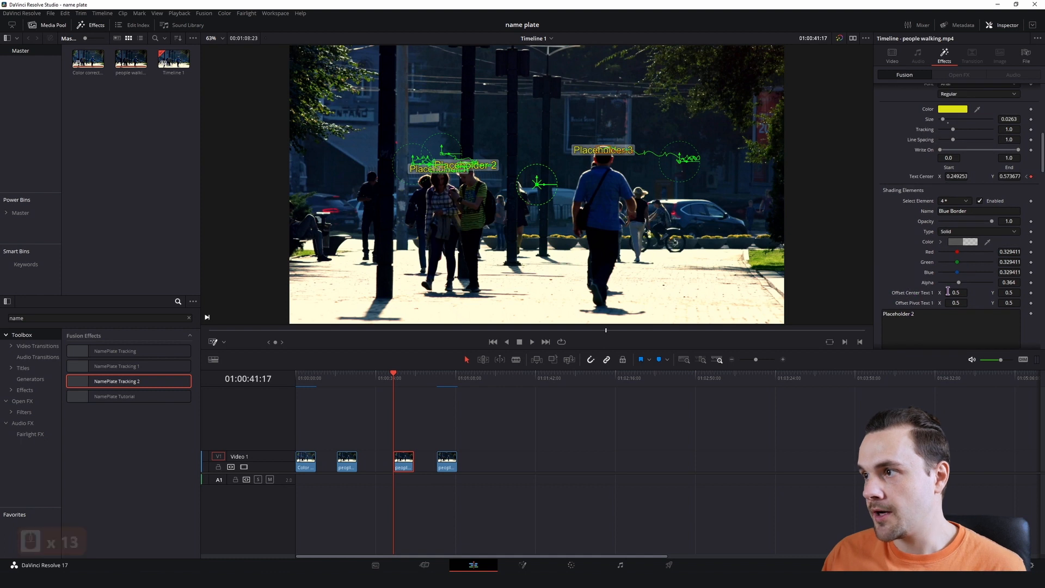
{"action": "left_click_drag", "start_coordinate": [959, 290], "coordinate": [937, 290]}
{"action": "left_click_drag", "start_coordinate": [1009, 292], "coordinate": [1012, 291]}
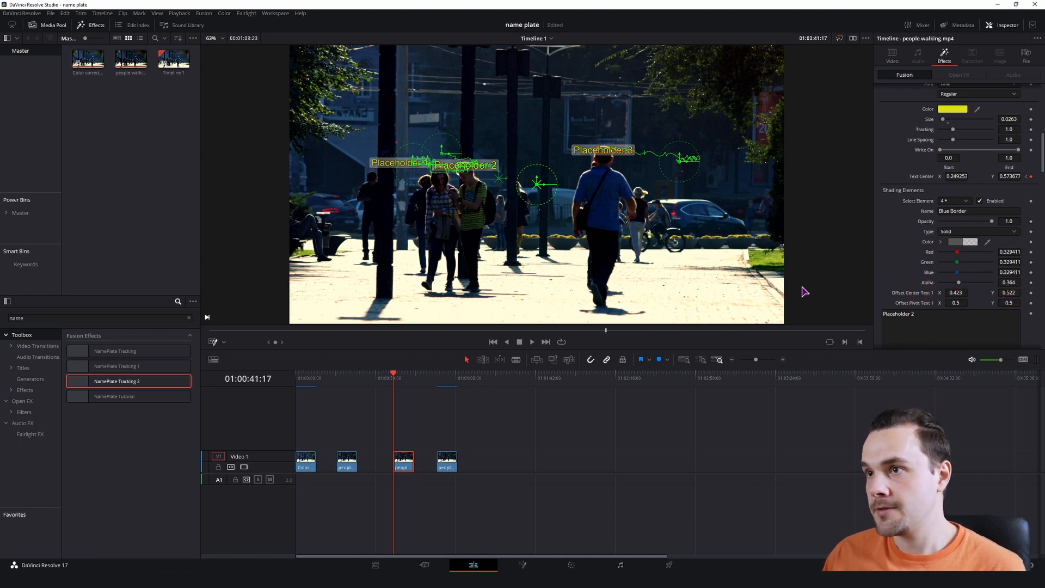
Shift Placeholder 2 above its person by setting Offset Center Text 2 to X 0.553, Y 0.527
{"action": "scroll", "coordinate": [913, 309], "scroll_direction": "up", "scroll_amount": 11}
{"action": "left_click_drag", "start_coordinate": [956, 308], "coordinate": [1016, 307]}
{"action": "left_click", "coordinate": [1008, 307]}
Set Offset Center Text 3 to X 0.552, Y 0.544 and Offset Pivot Text 3 to X 0.64, Y 0.625
{"action": "scroll", "coordinate": [901, 300], "scroll_direction": "down", "scroll_amount": 12}
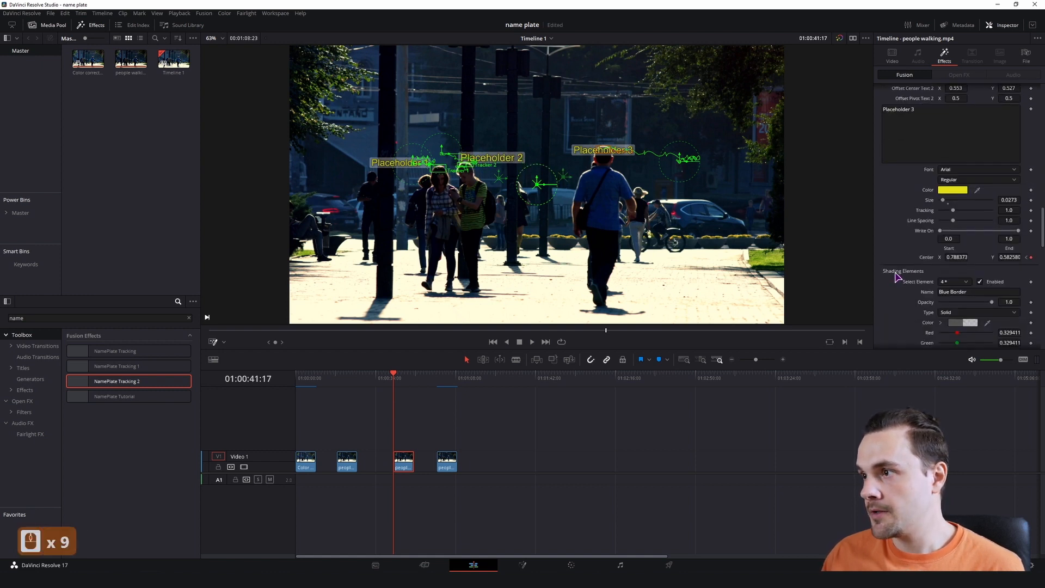
{"action": "left_click_drag", "start_coordinate": [961, 299], "coordinate": [1026, 310]}
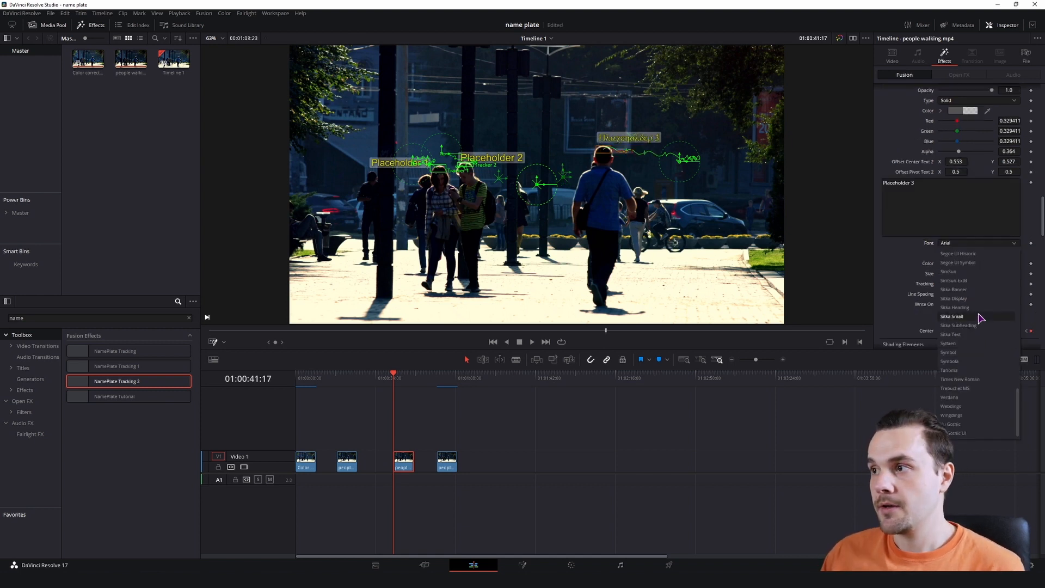
Examine the font choices for Placeholder 3 and the effect's controls from the blend settings back to the tracker list
{"action": "scroll", "coordinate": [980, 338], "scroll_direction": "down", "scroll_amount": 10}
{"action": "scroll", "coordinate": [978, 352], "scroll_direction": "up", "scroll_amount": 11}
{"action": "scroll", "coordinate": [973, 272], "scroll_direction": "up", "scroll_amount": 6}
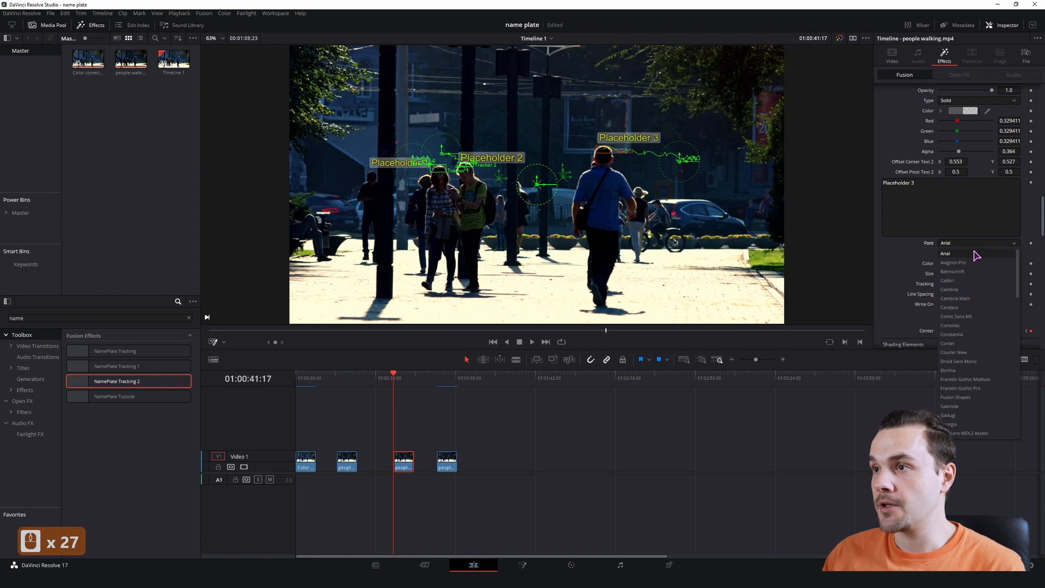
{"action": "left_click", "coordinate": [891, 276]}
{"action": "scroll", "coordinate": [896, 288], "scroll_direction": "down", "scroll_amount": 20}
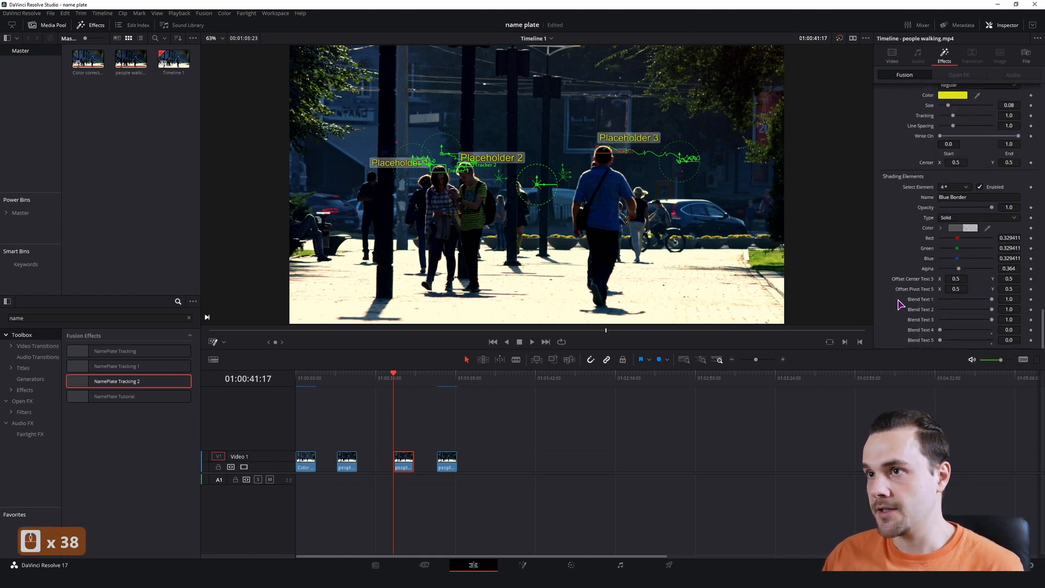
{"action": "scroll", "coordinate": [899, 306], "scroll_direction": "up", "scroll_amount": 20}
{"action": "scroll", "coordinate": [898, 303], "scroll_direction": "up", "scroll_amount": 18}
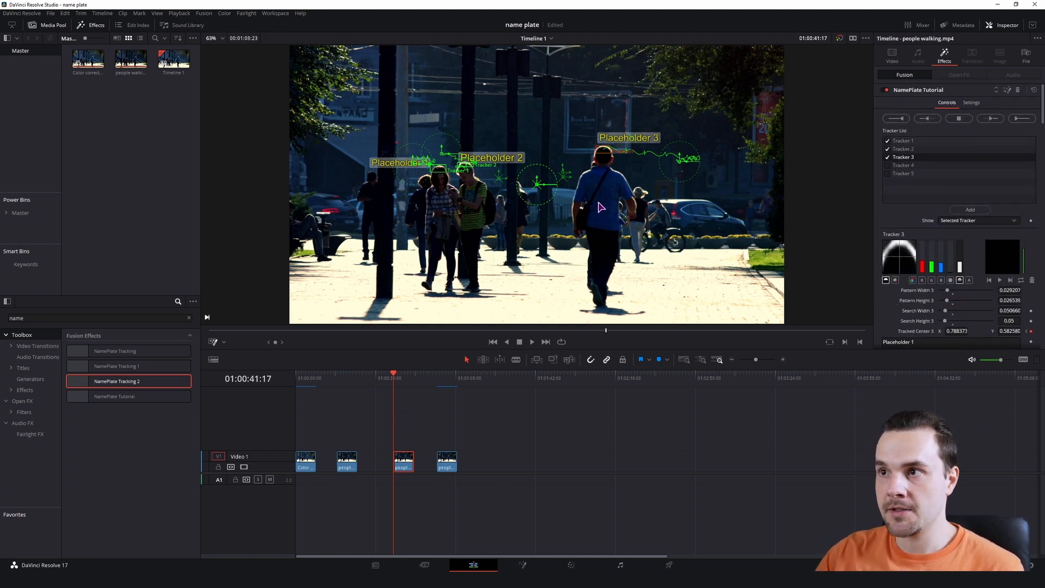
Keyframe Placeholder 3's text size at 0.0371 on the clip's first frame and 0.0207 on its last frame, 01:00:50:12
{"action": "scroll", "coordinate": [903, 294], "scroll_direction": "down", "scroll_amount": 18}
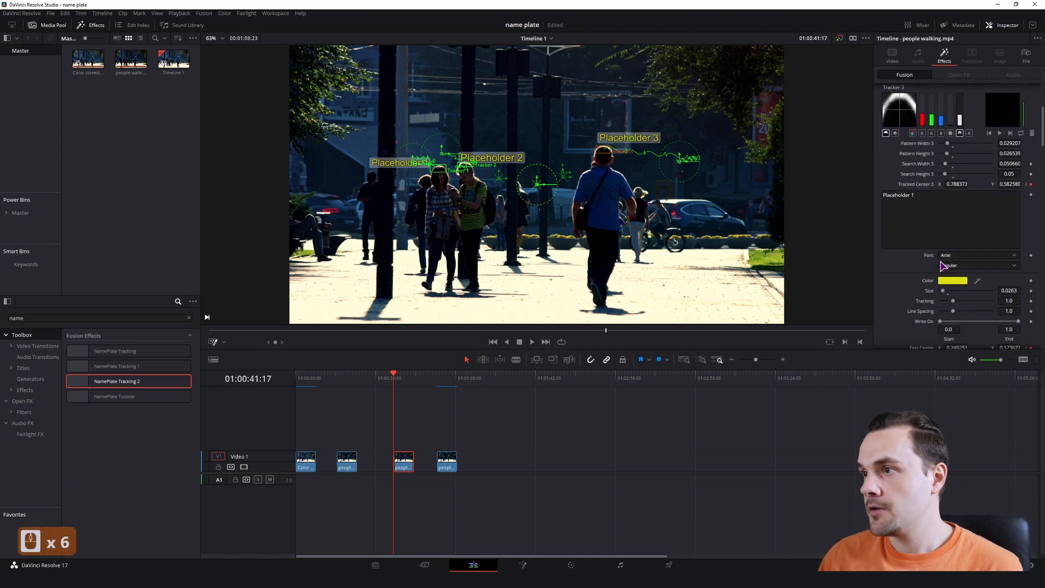
{"action": "scroll", "coordinate": [901, 294], "scroll_direction": "down", "scroll_amount": 13}
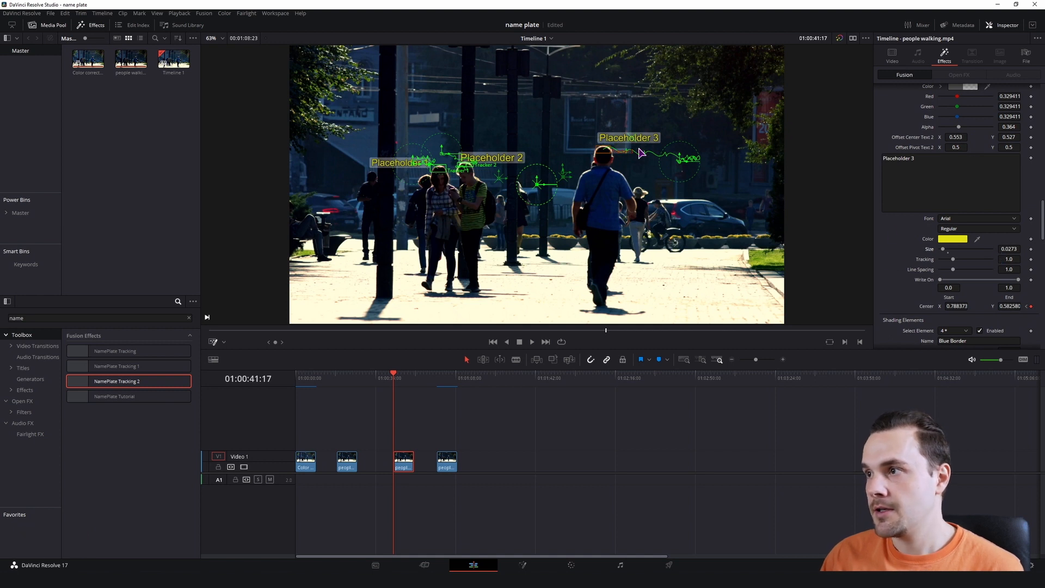
{"action": "left_click_drag", "start_coordinate": [1010, 250], "coordinate": [1044, 251]}
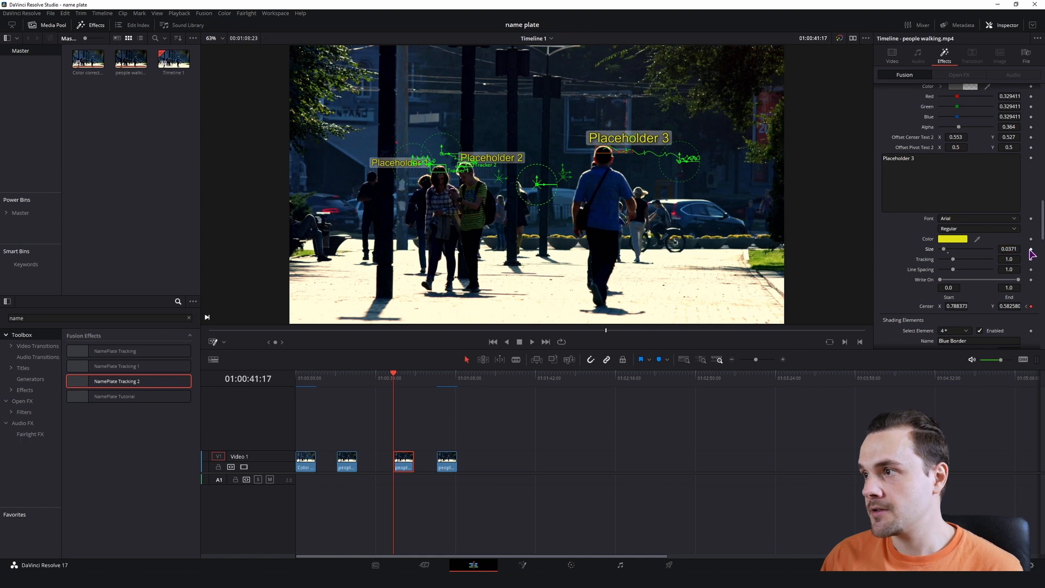
{"action": "left_click", "coordinate": [413, 386]}
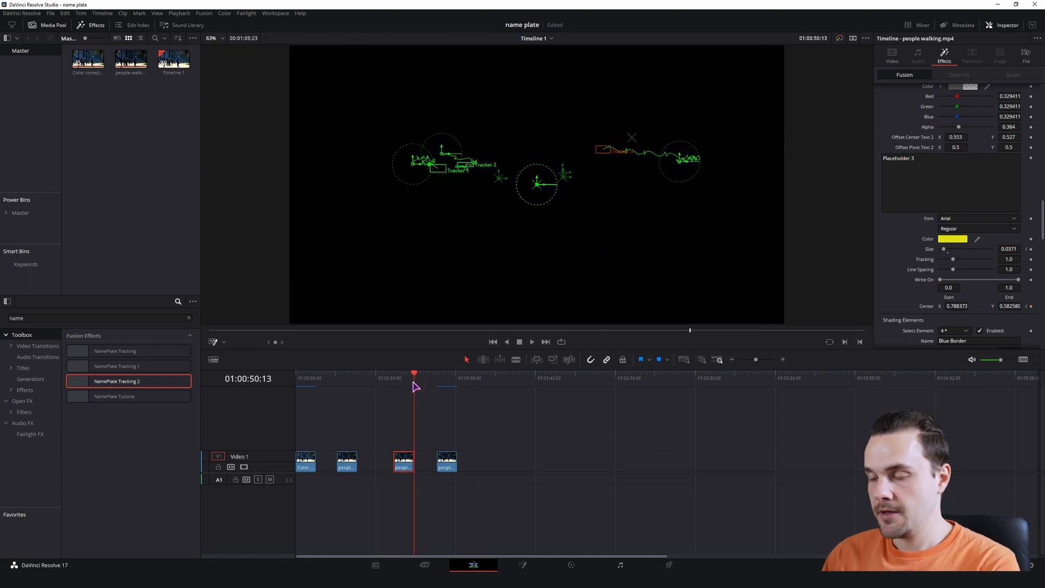
{"action": "key", "text": "Left"}
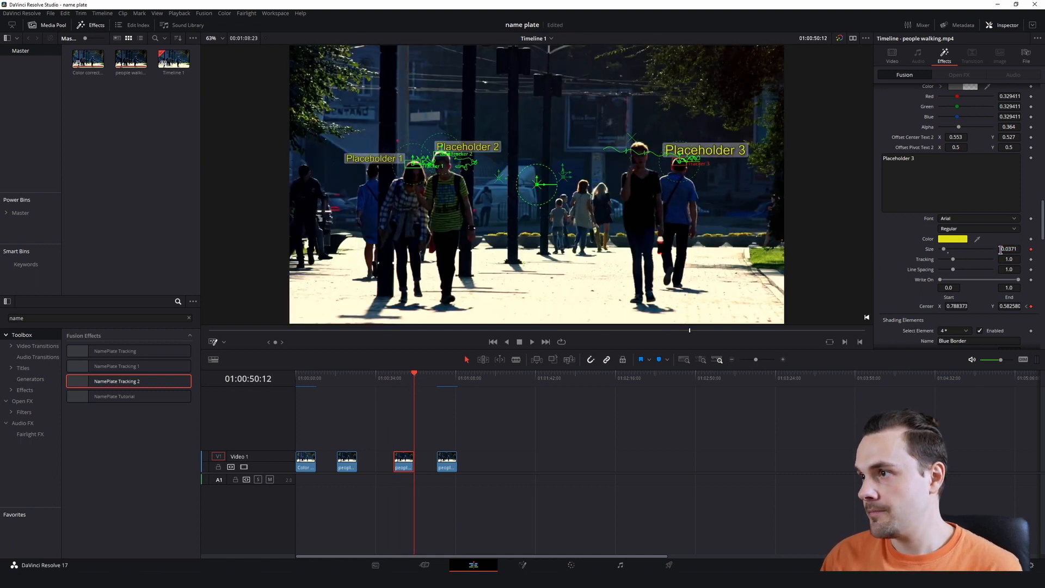
{"action": "left_click_drag", "start_coordinate": [1013, 249], "coordinate": [974, 251]}
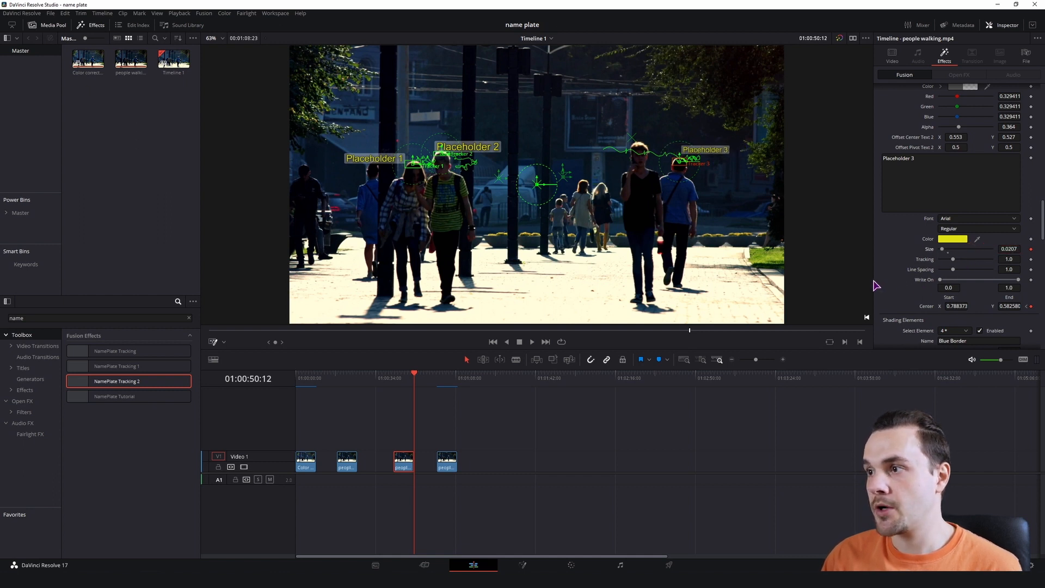
Raise Placeholder 3's text size keyframe at the clip's start, 01:00:41:17, to 0.0409
{"action": "scroll", "coordinate": [724, 158], "scroll_direction": "down", "scroll_amount": 1}
{"action": "scroll", "coordinate": [893, 280], "scroll_direction": "down", "scroll_amount": 16}
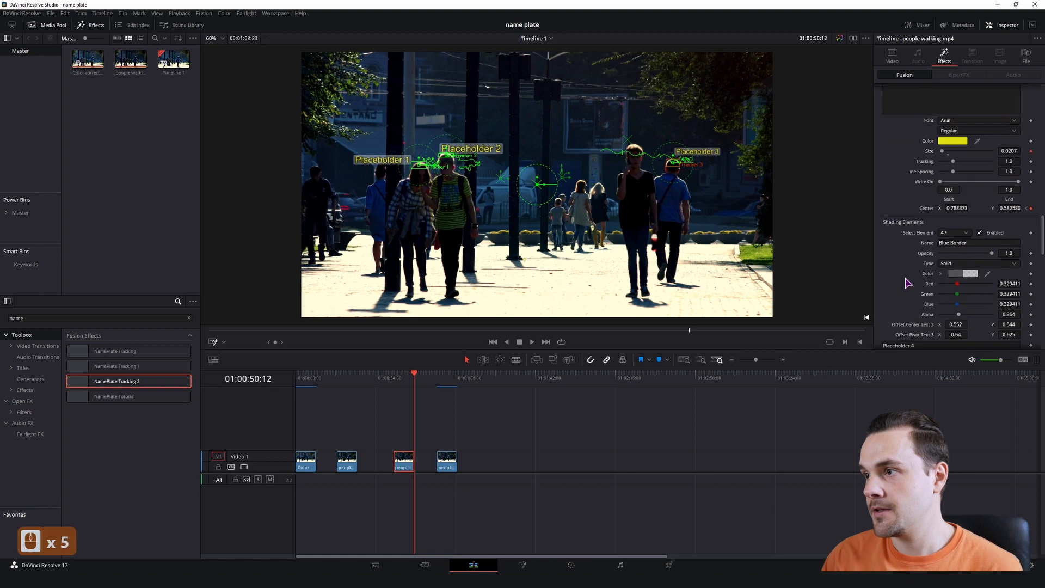
{"action": "scroll", "coordinate": [906, 286], "scroll_direction": "up", "scroll_amount": 11}
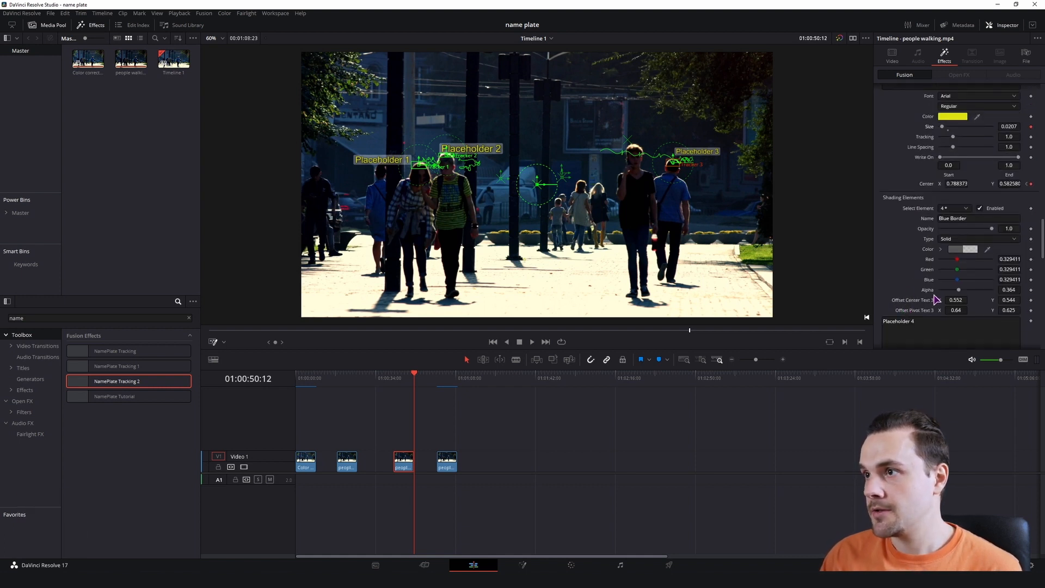
{"action": "scroll", "coordinate": [978, 292], "scroll_direction": "up", "scroll_amount": 5}
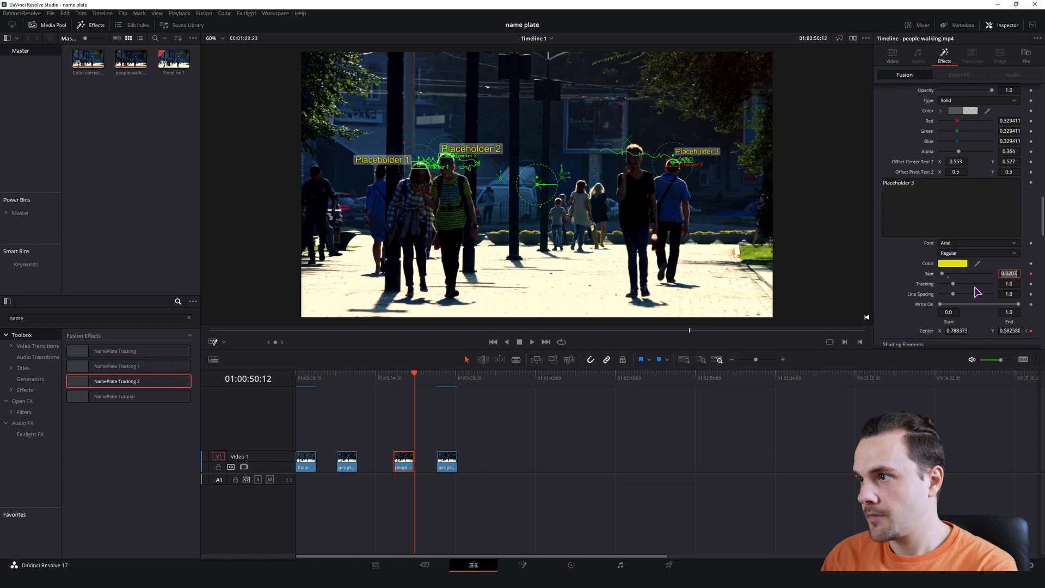
{"action": "left_click", "coordinate": [394, 381]}
{"action": "left_click_drag", "start_coordinate": [1006, 274], "coordinate": [1026, 273]}
Keyframe Offset Center Text 3 at X 0.552, Y 0.558 on the clip's first frame and X 0.528, Y 0.543 on its last
{"action": "scroll", "coordinate": [908, 292], "scroll_direction": "down", "scroll_amount": 3}
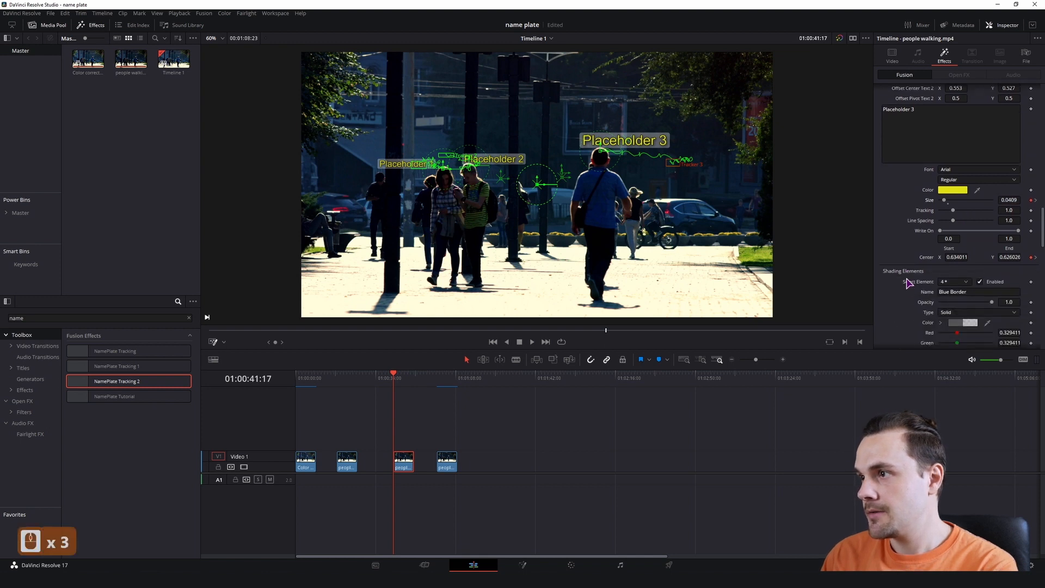
{"action": "scroll", "coordinate": [908, 292], "scroll_direction": "down", "scroll_amount": 4}
{"action": "left_click_drag", "start_coordinate": [1009, 275], "coordinate": [1028, 279]}
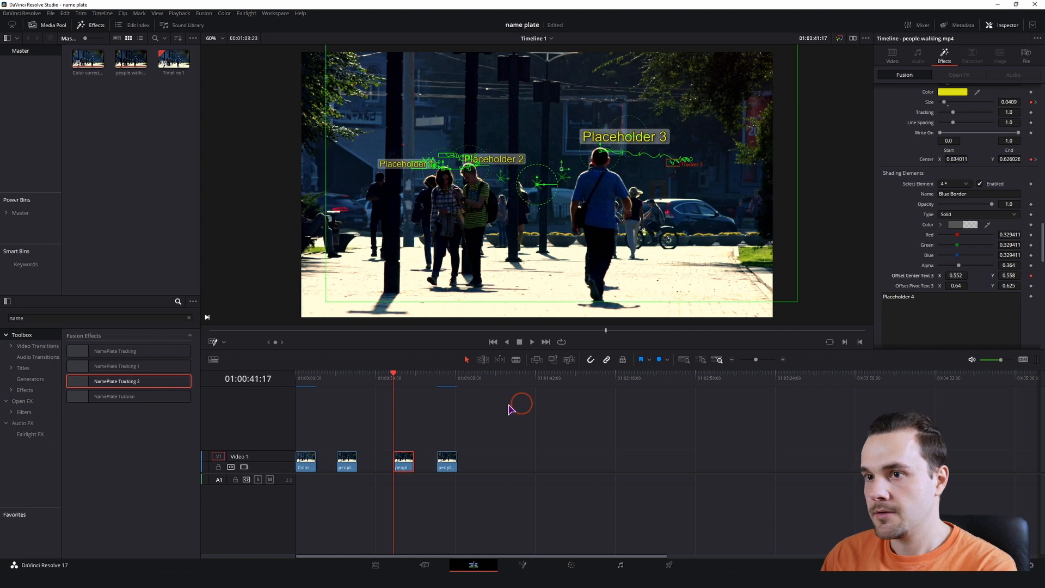
{"action": "left_click_drag", "start_coordinate": [396, 375], "coordinate": [414, 376]}
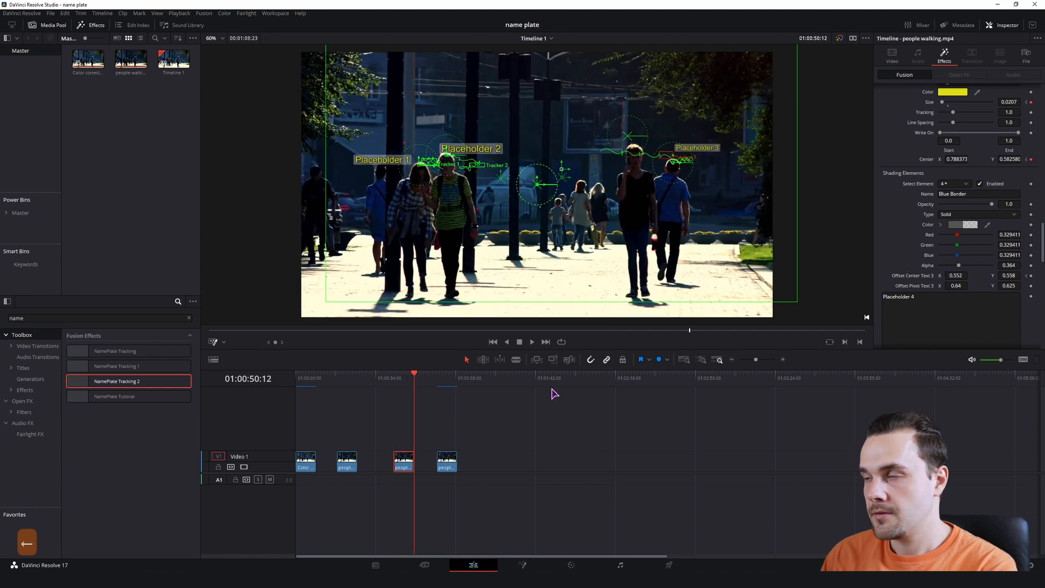
{"action": "left_click_drag", "start_coordinate": [956, 275], "coordinate": [992, 284]}
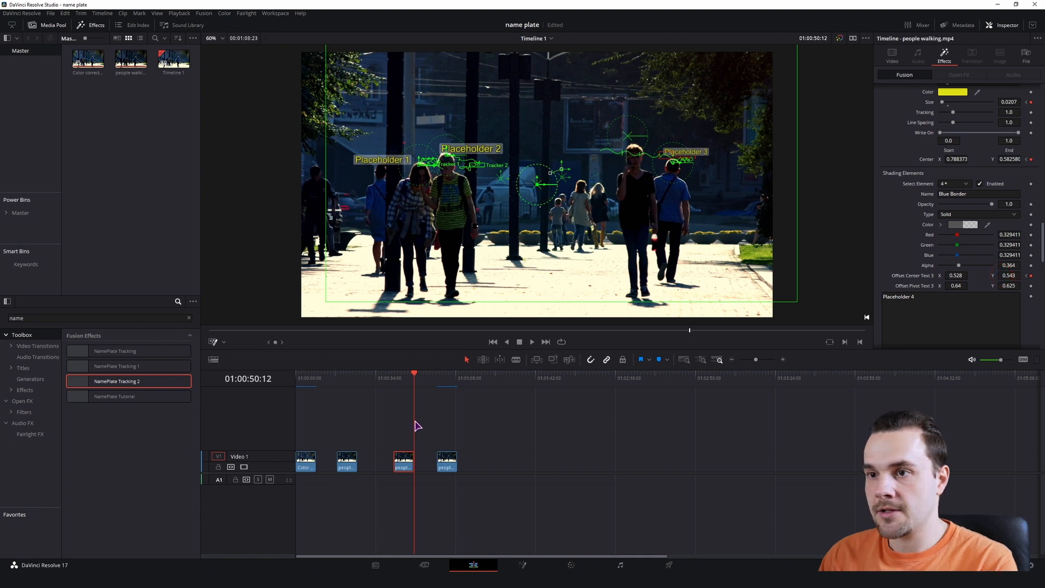
Play the clip from its start to check the labels, and set the Render Cache to Smart
{"action": "left_click", "coordinate": [396, 376]}
{"action": "key", "text": "space"}
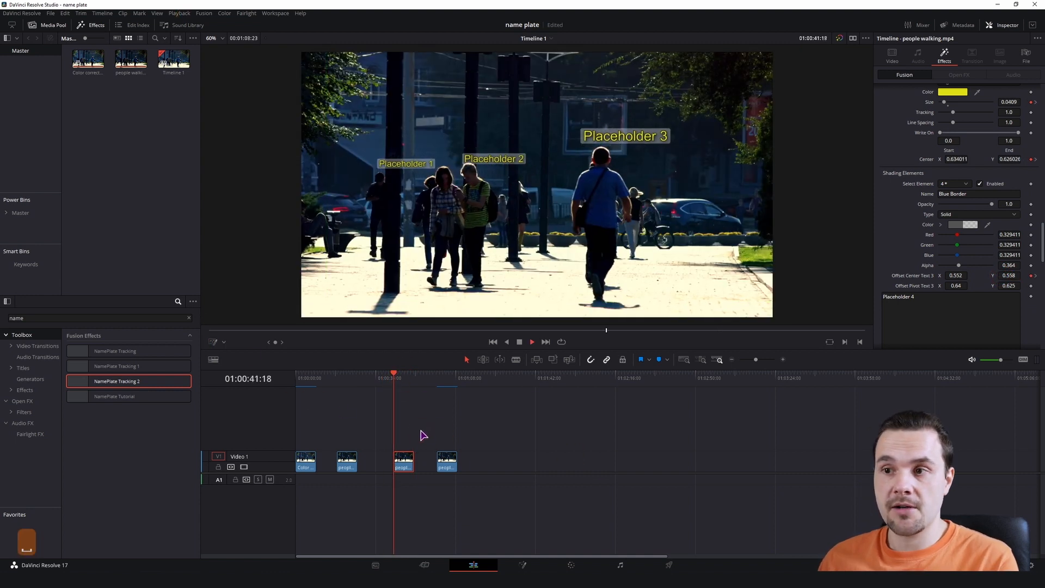
{"action": "left_click", "coordinate": [179, 14]}
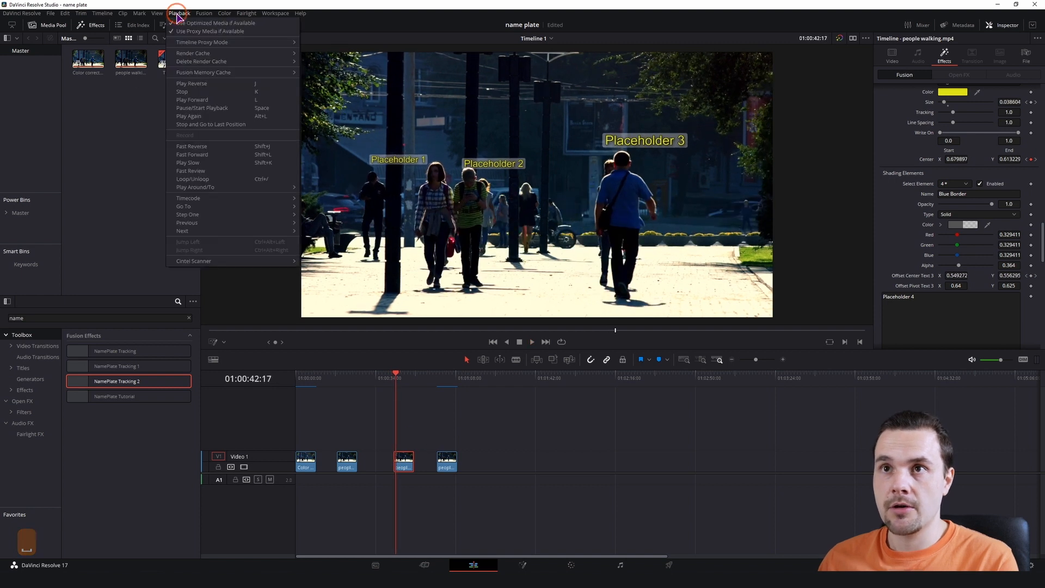
{"action": "mouse_move", "coordinate": [212, 54]}
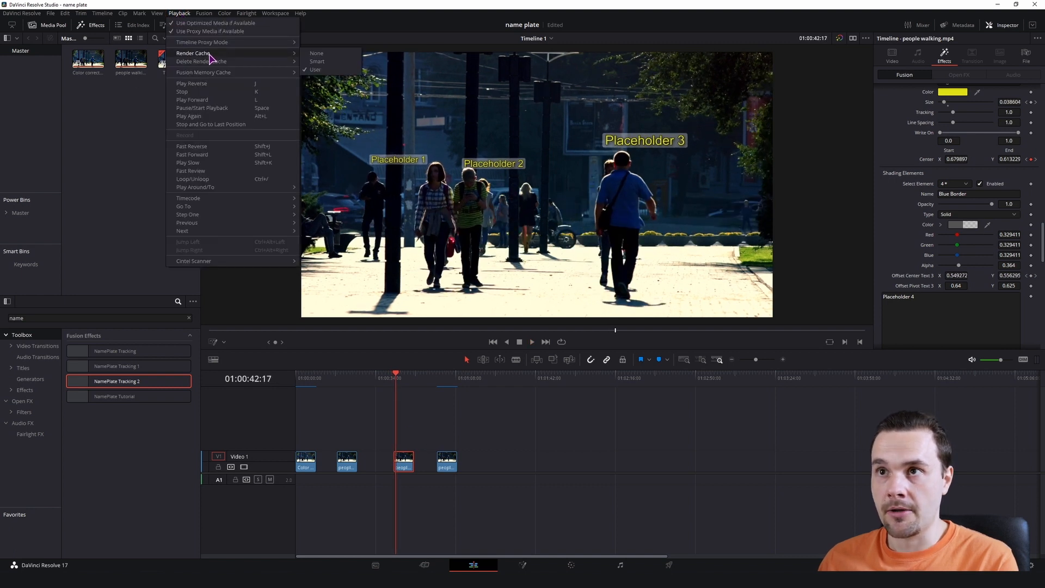
{"action": "left_click", "coordinate": [316, 61]}
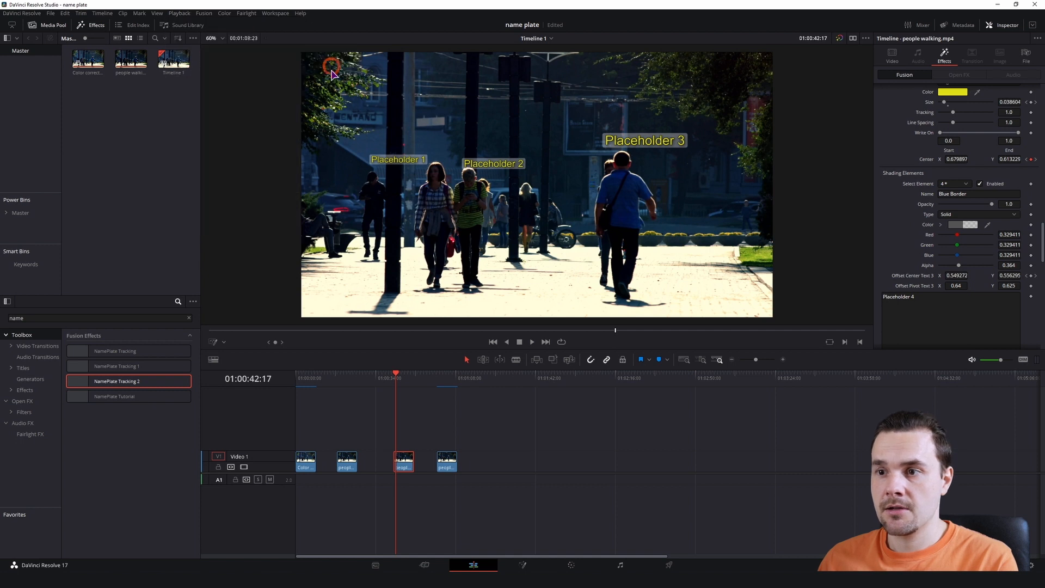
Replay the cached clip from 01:00:41:17 to check the tracked labels, and save the project
{"action": "left_click", "coordinate": [393, 376]}
{"action": "key", "text": "space"}
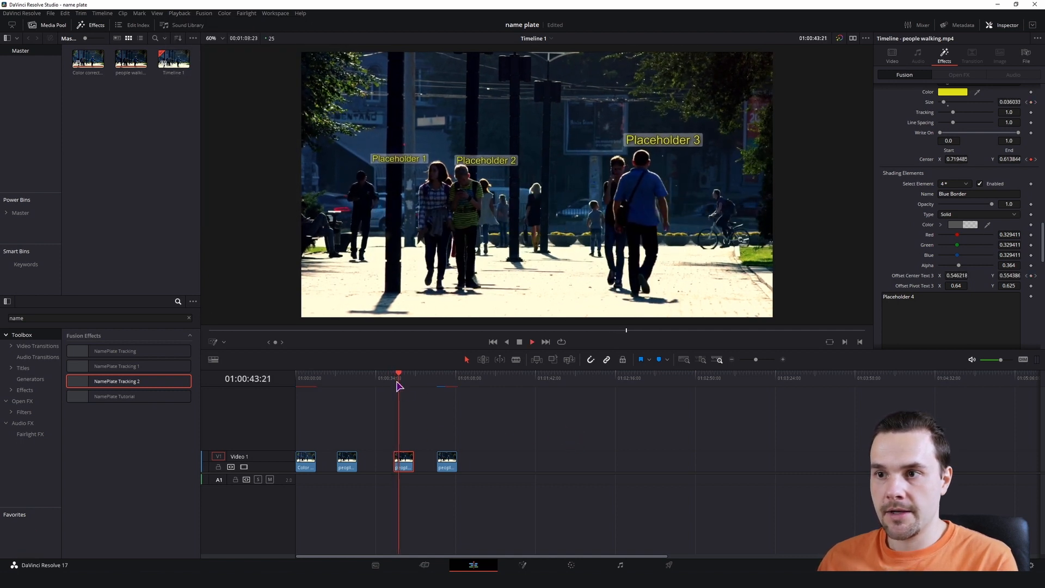
{"action": "key", "text": "space"}
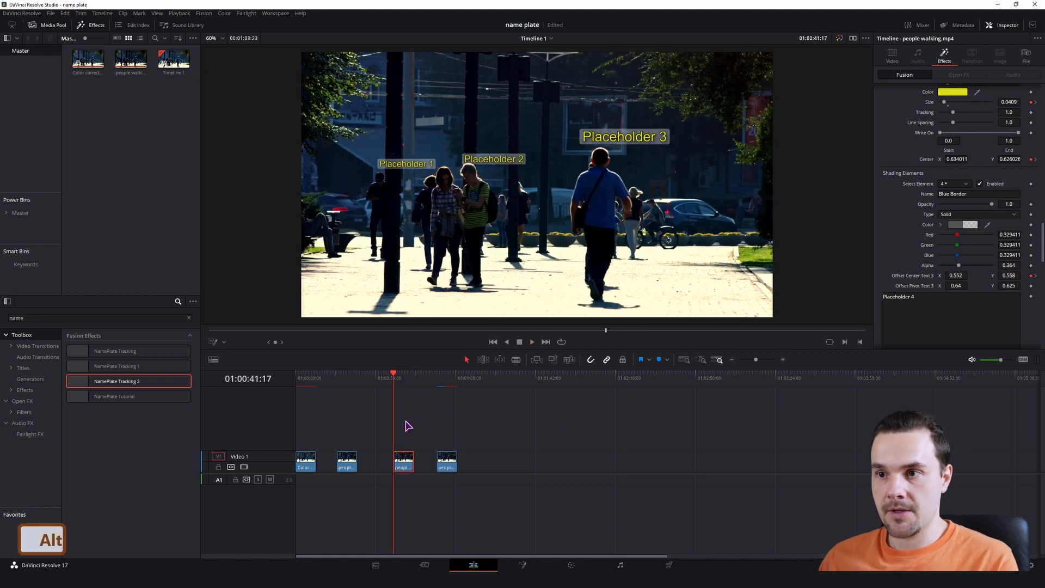
{"action": "scroll", "coordinate": [404, 430], "scroll_direction": "up", "scroll_amount": 3}
{"action": "key", "text": "ctrl+s"}
{"action": "key", "text": "space"}
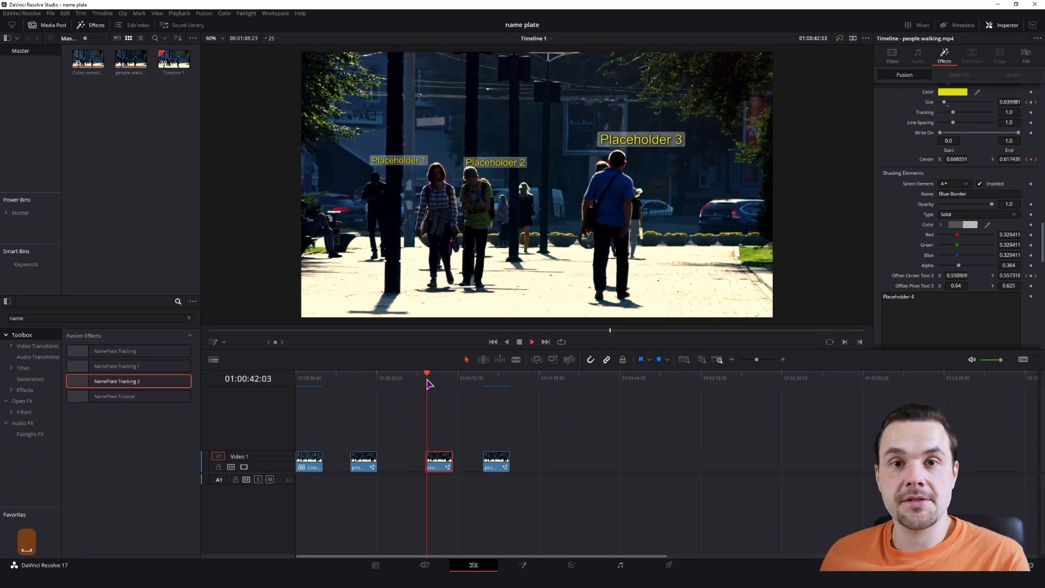